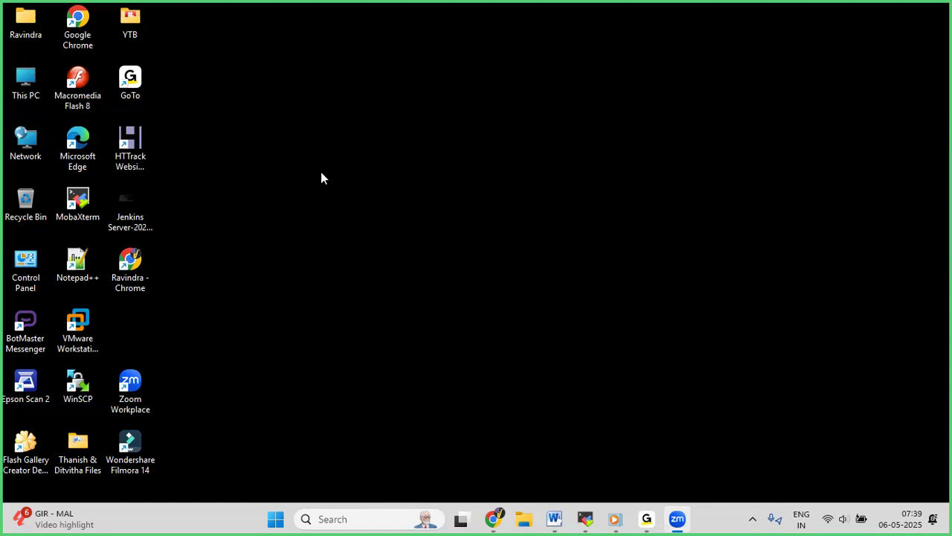
# - Refresh the desktop and open VMware Workstation Pro
pyautogui.rightClick(346, 143)
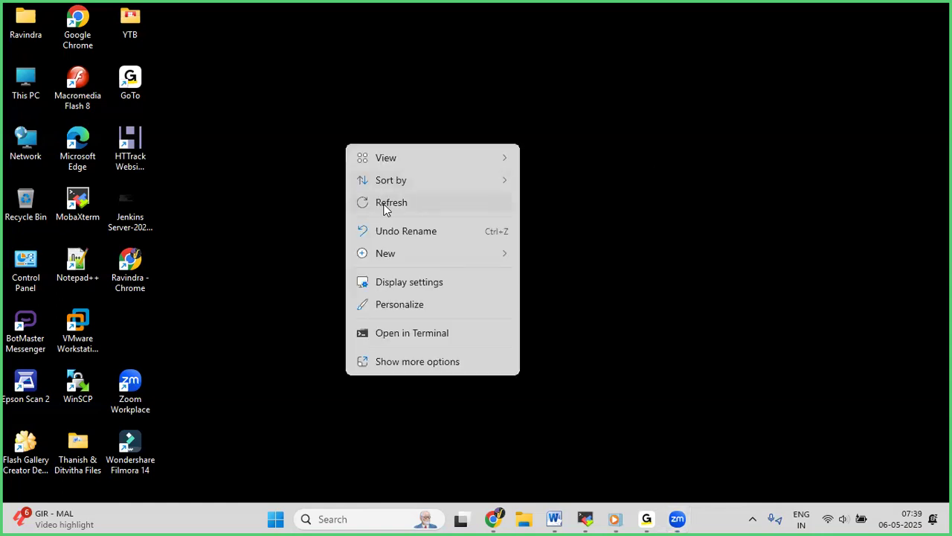
pyautogui.click(384, 210)
pyautogui.click(78, 326)
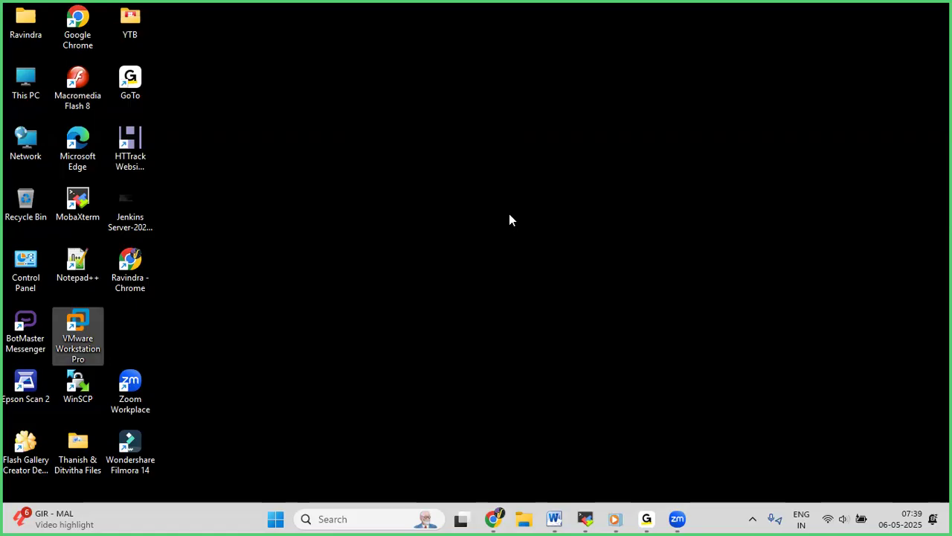
pyautogui.press('Return')
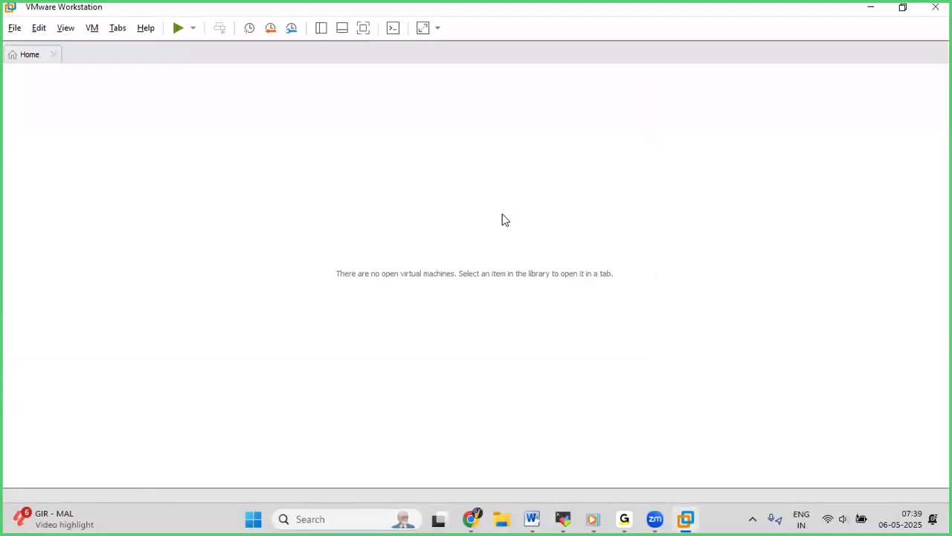
# - Show the virtual machine library and power on the Jnekins Server machine
pyautogui.click(322, 27)
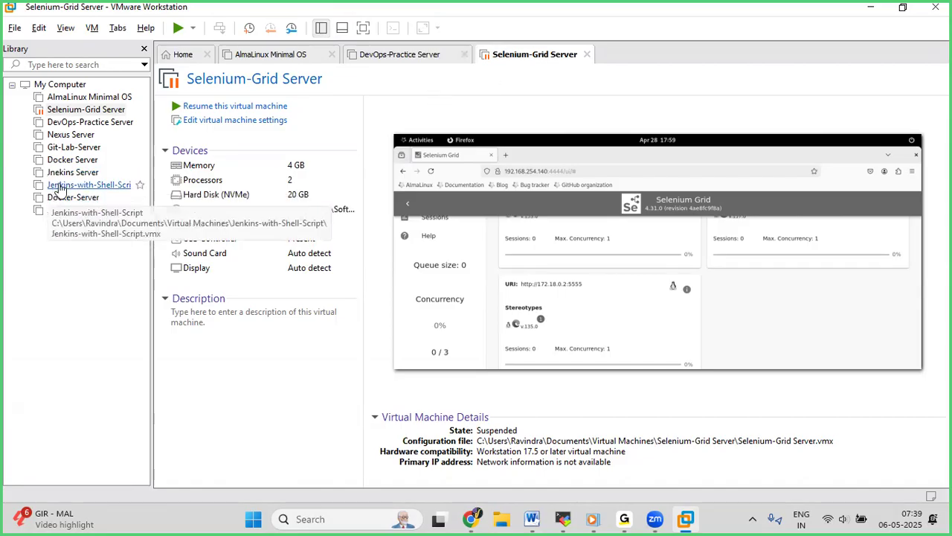
pyautogui.click(63, 173)
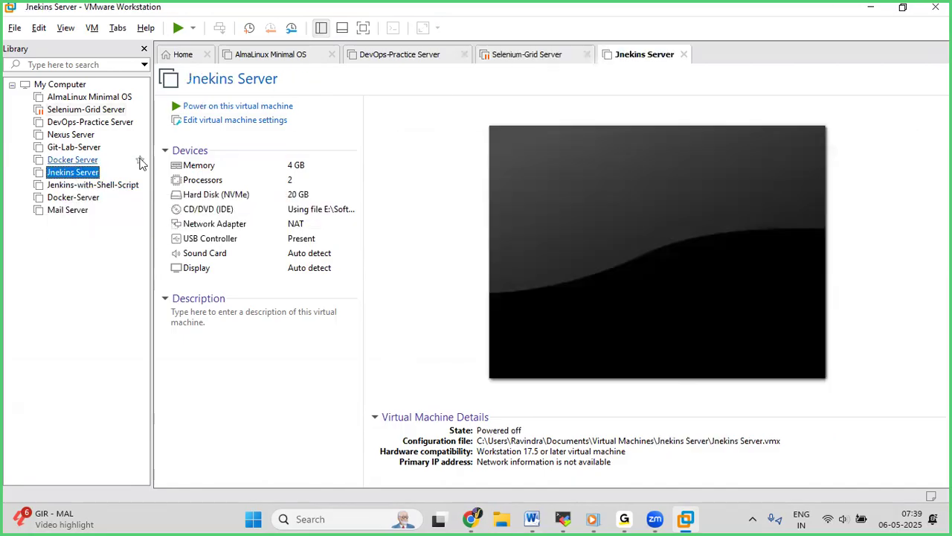
pyautogui.click(240, 106)
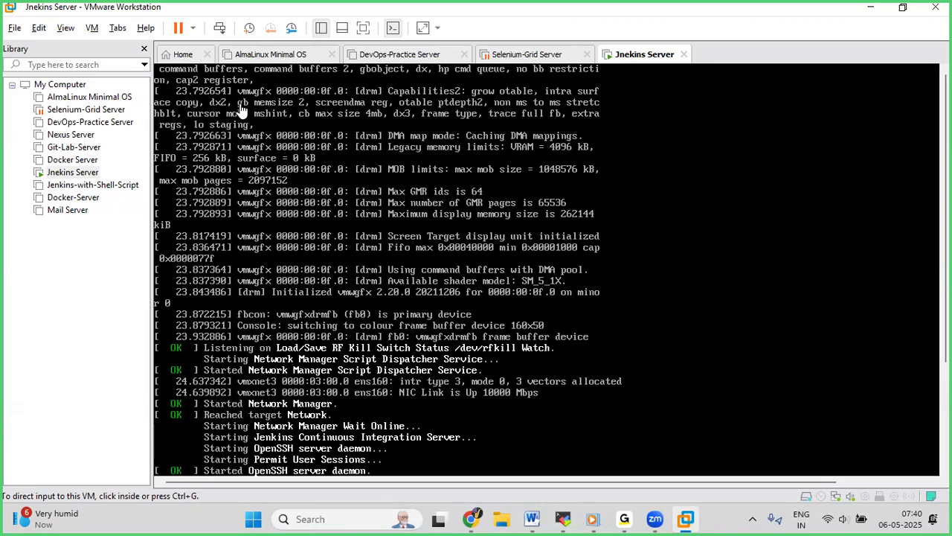
# - Log in to the virtual machine's console as root, entering the account password
pyautogui.click(456, 234)
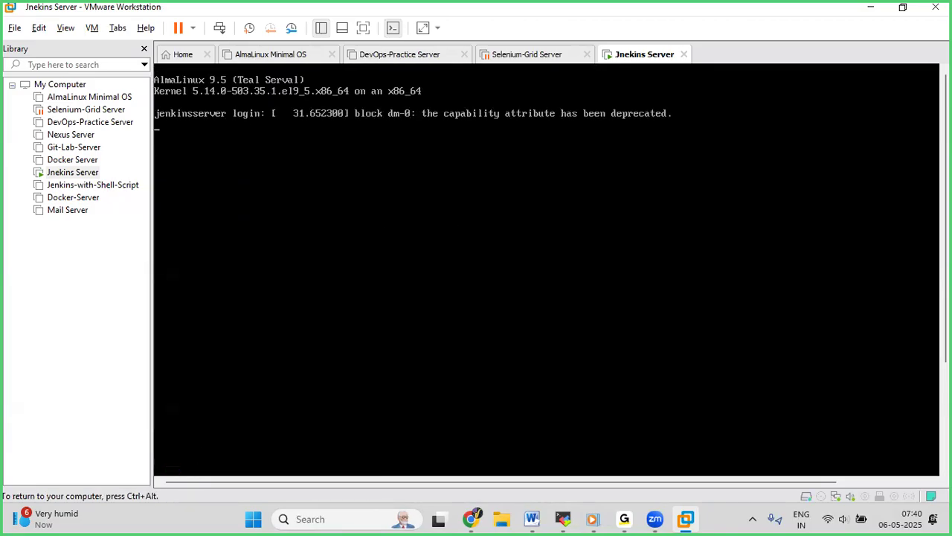
pyautogui.write('root')
pyautogui.press('Return')
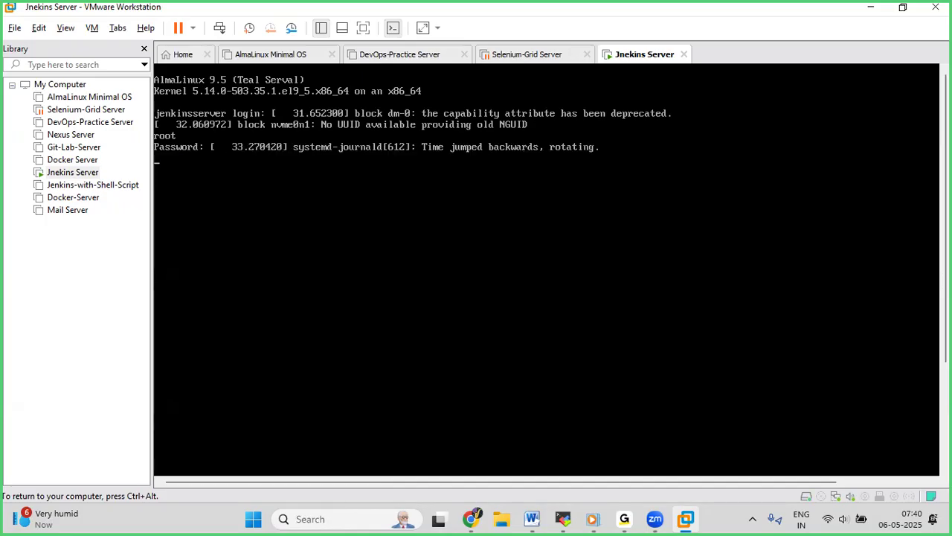
# - Clear the console and list the server's network addresses with ip a, then release input from the virtual machine
pyautogui.hotkey('ctrl', 'l')
pyautogui.write('ip aLast login: Wed Apr 16 07:27:29 from 192.168.254.1')
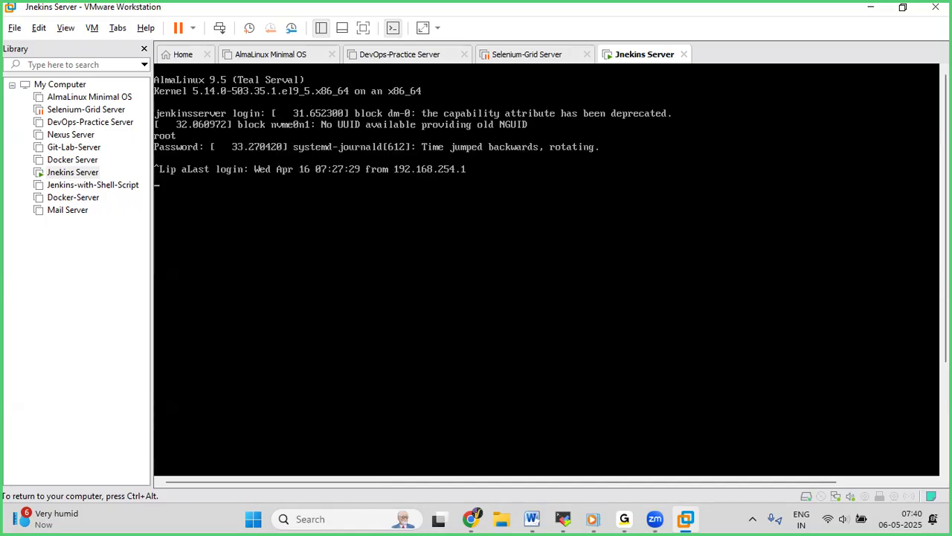
pyautogui.press('Return')
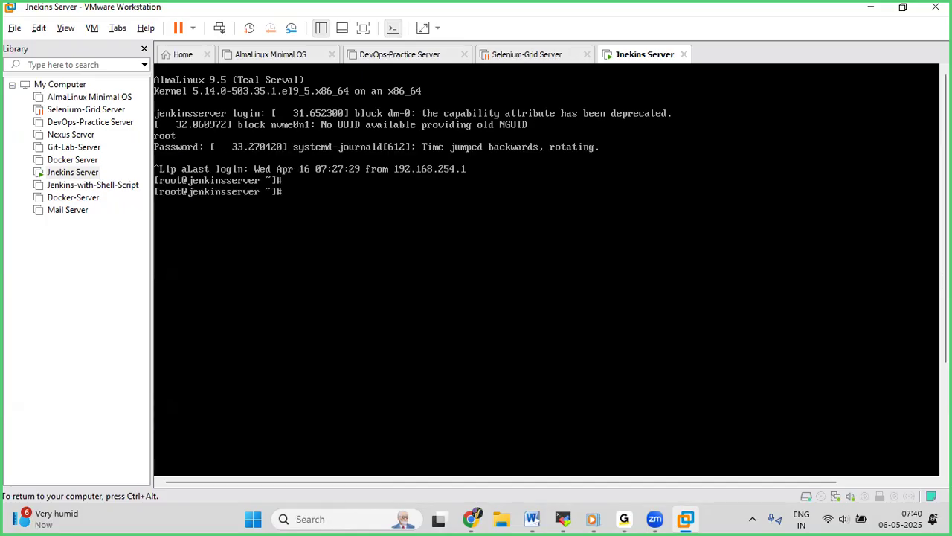
pyautogui.hotkey('ctrl', 'l')
pyautogui.write('ip')
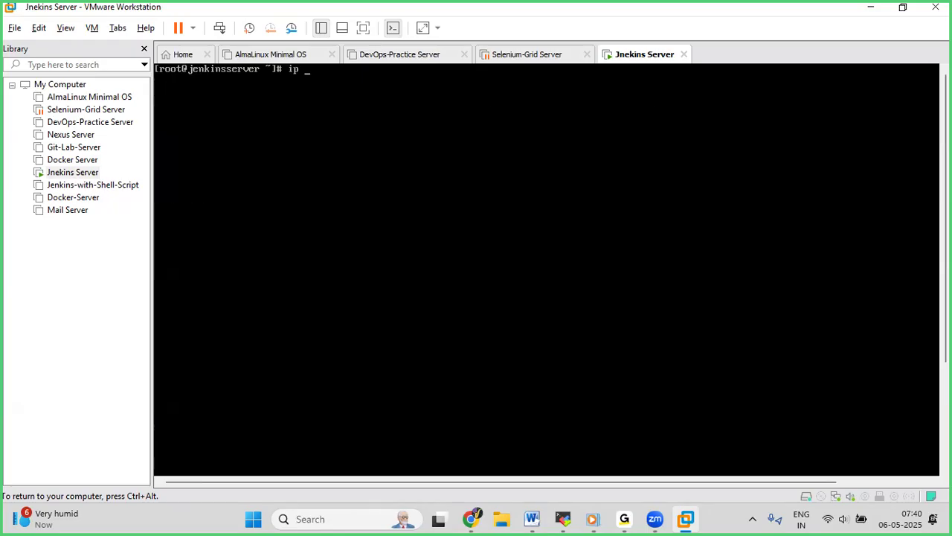
pyautogui.write(' a')
pyautogui.press('Return')
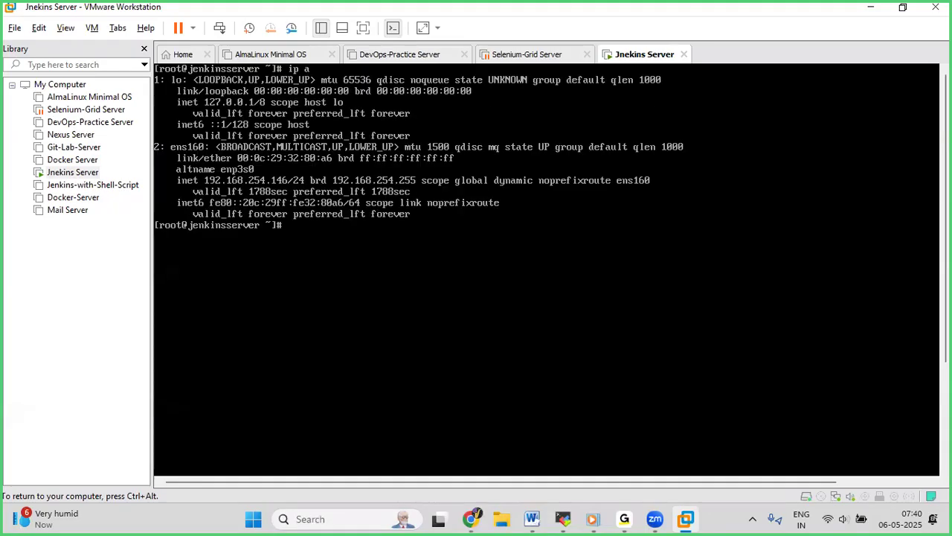
pyautogui.hotkey('ctrl', 'alt')
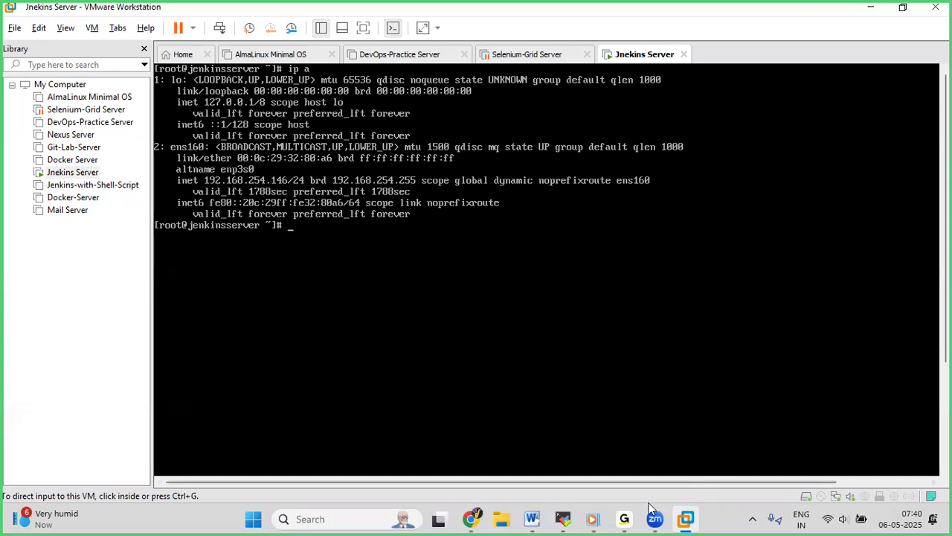
# - Close the running media player and switch to MobaXterm
pyautogui.moveTo(564, 519)
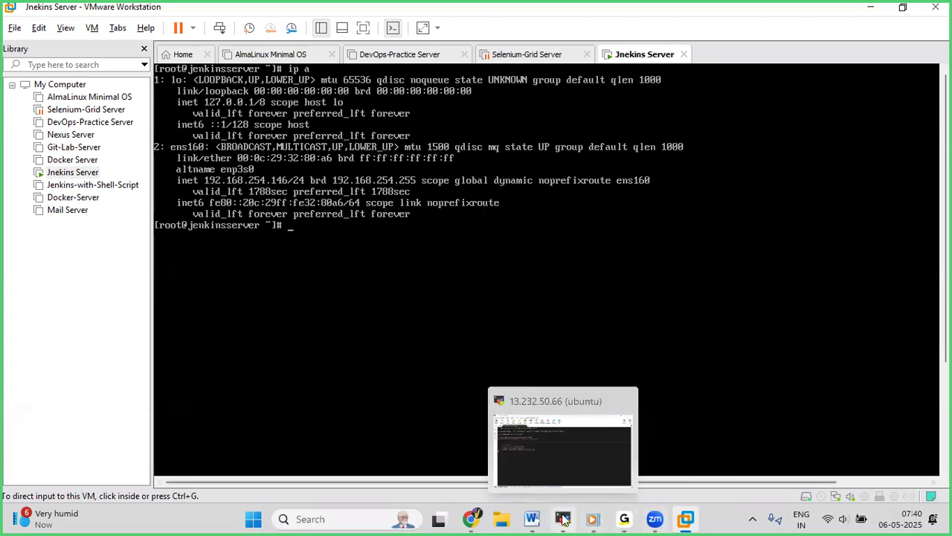
pyautogui.click(593, 518)
pyautogui.click(936, 8)
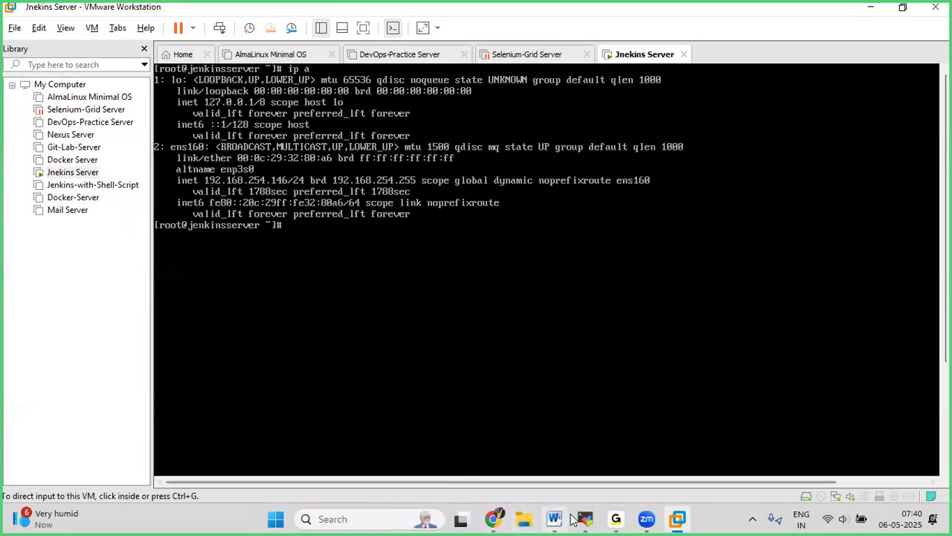
pyautogui.moveTo(585, 518)
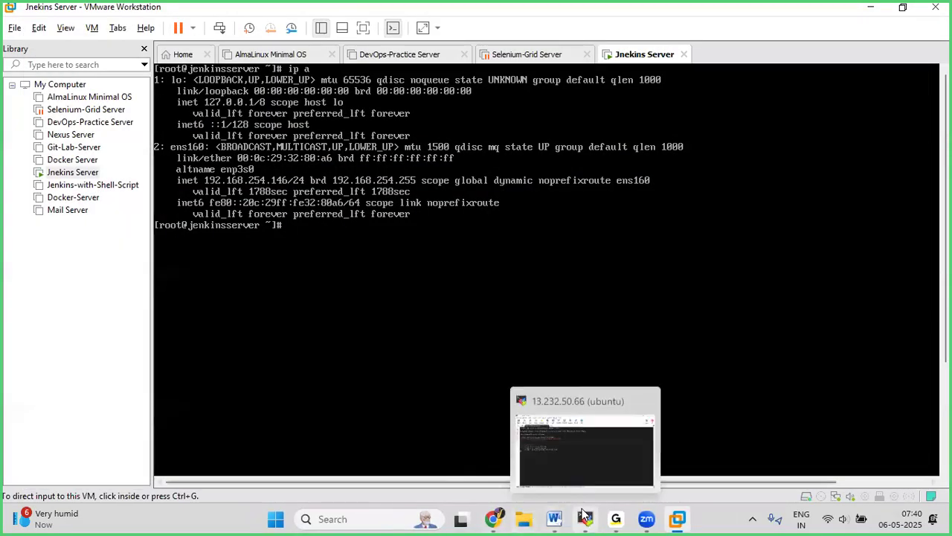
pyautogui.click(582, 448)
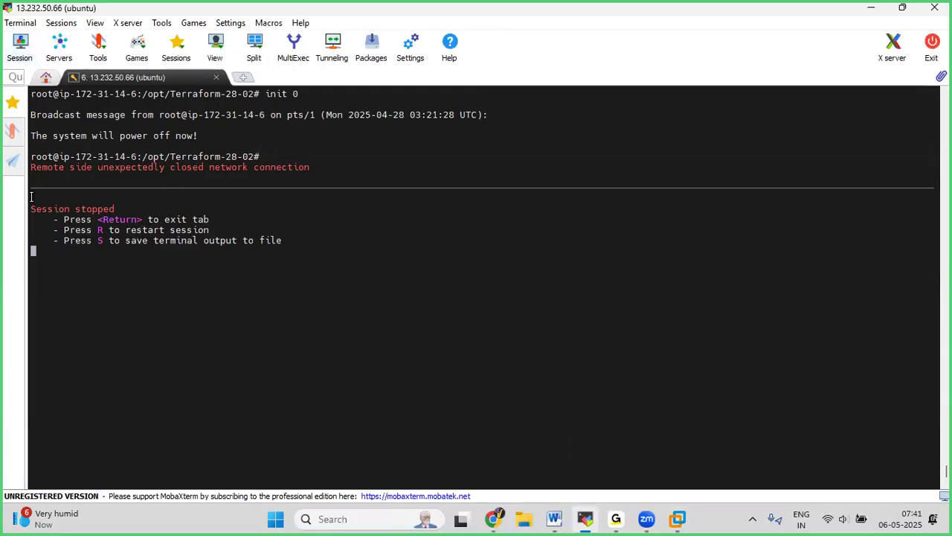
# - Delete all the saved entries under User sessions and close the stopped 13.232.50.66 (ubuntu) session
pyautogui.doubleClick(79, 198)
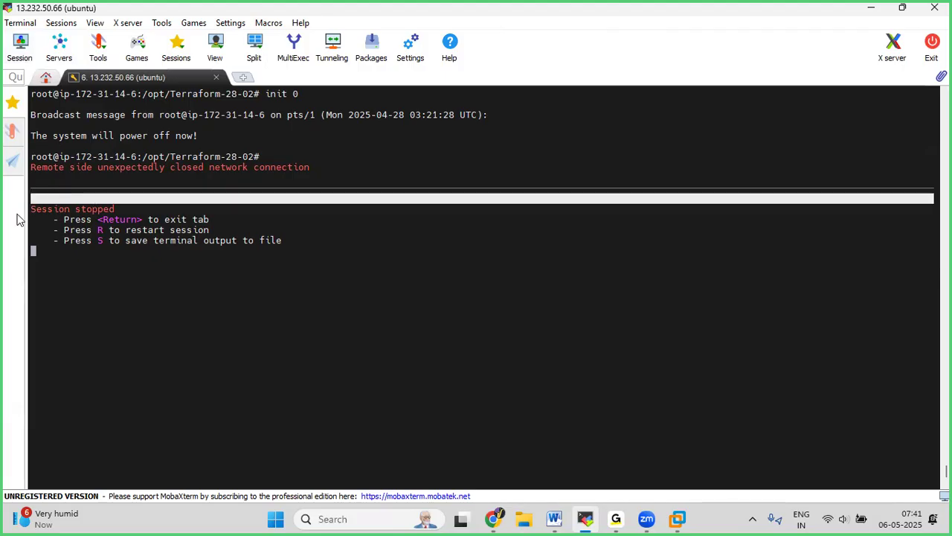
pyautogui.moveTo(22, 211); pyautogui.dragTo(164, 224)
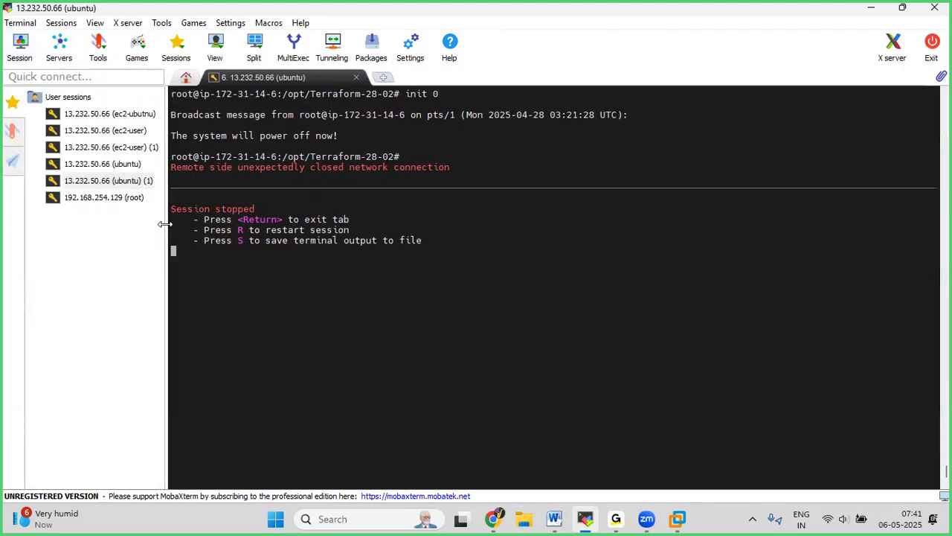
pyautogui.keyDown('ctrl'); pyautogui.click(106, 201); pyautogui.keyUp('ctrl')
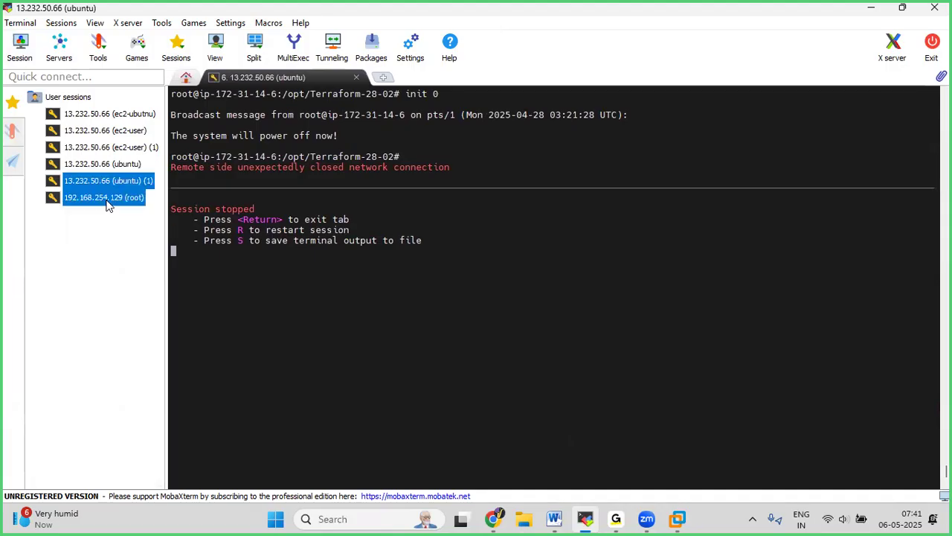
pyautogui.keyDown('ctrl'); pyautogui.click(109, 162); pyautogui.keyUp('ctrl')
pyautogui.keyDown('shift'); pyautogui.click(122, 130); pyautogui.keyUp('shift')
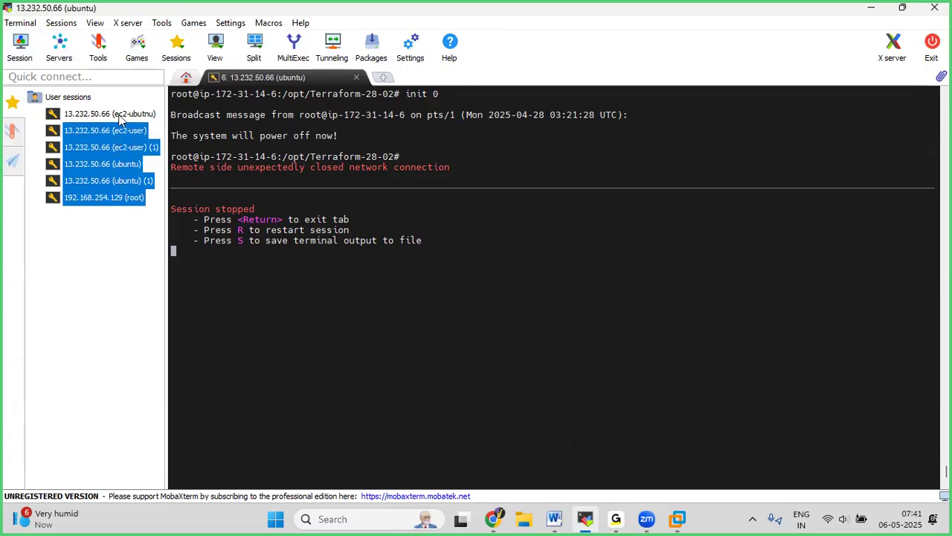
pyautogui.keyDown('shift'); pyautogui.click(121, 113); pyautogui.keyUp('shift')
pyautogui.rightClick(121, 114)
pyautogui.click(146, 141)
pyautogui.click(505, 304)
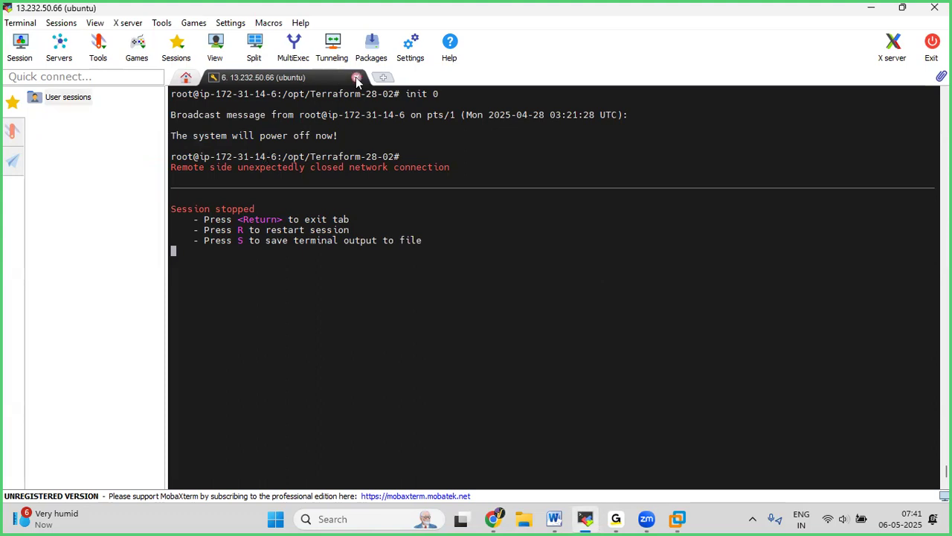
pyautogui.click(355, 77)
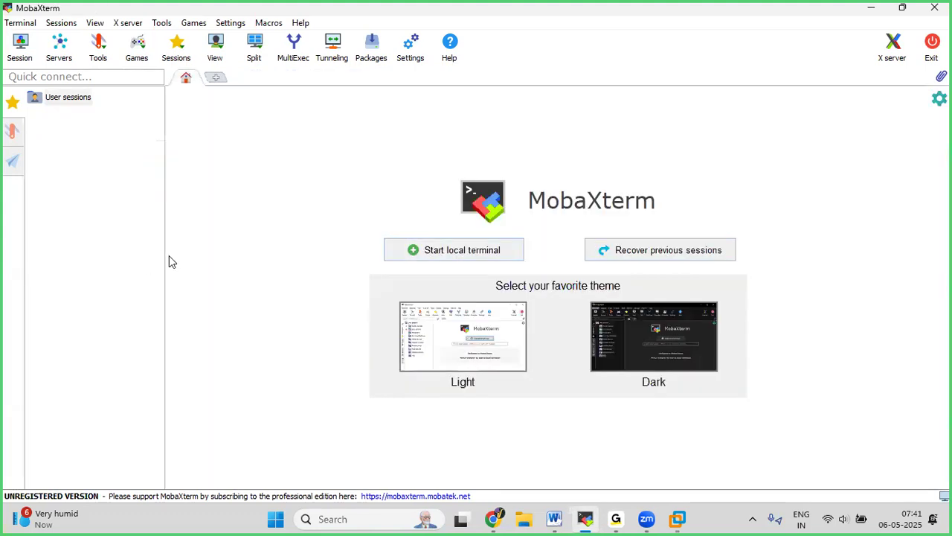
pyautogui.moveTo(165, 248); pyautogui.dragTo(10, 233)
# - Start a new SSH session to remote host 192.168.254.146 with username root and log in with the account password
pyautogui.click(20, 49)
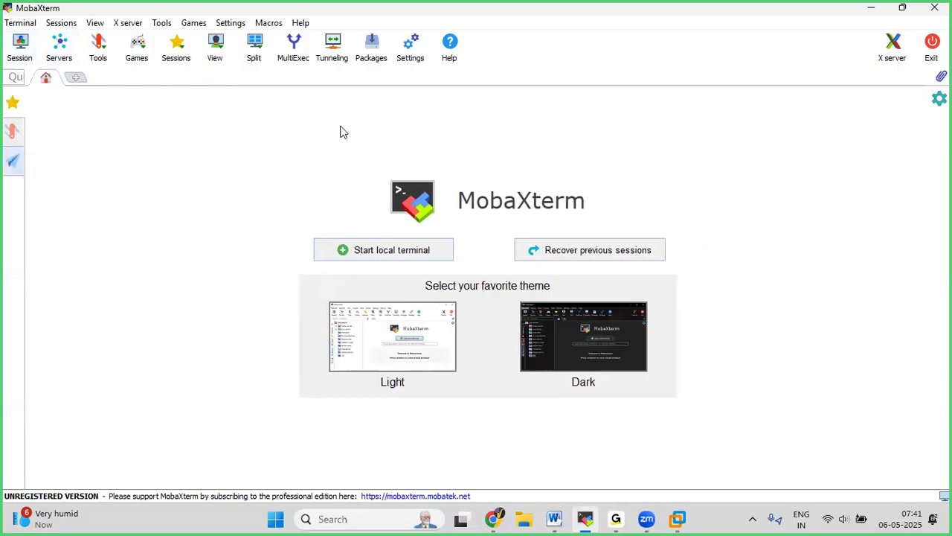
pyautogui.click(197, 115)
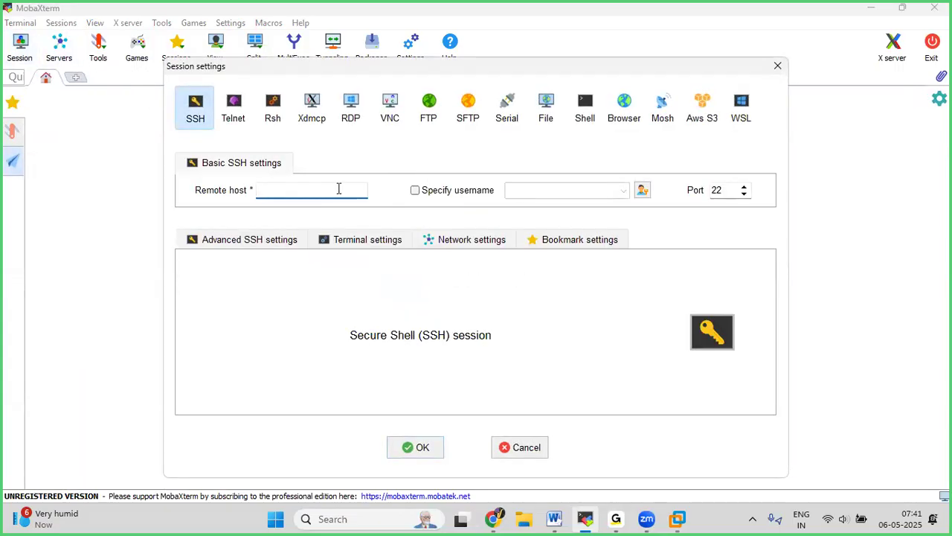
pyautogui.write('192.')
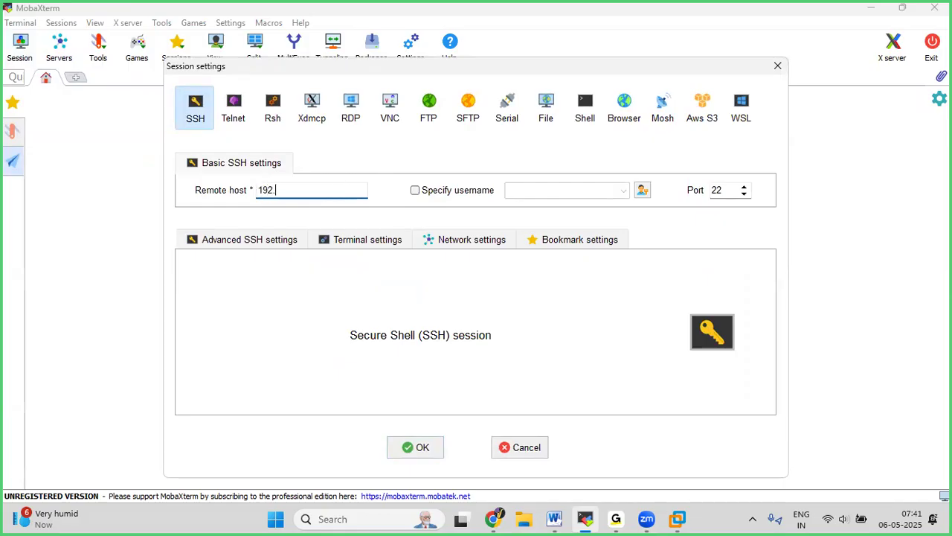
pyautogui.write('168.254.146')
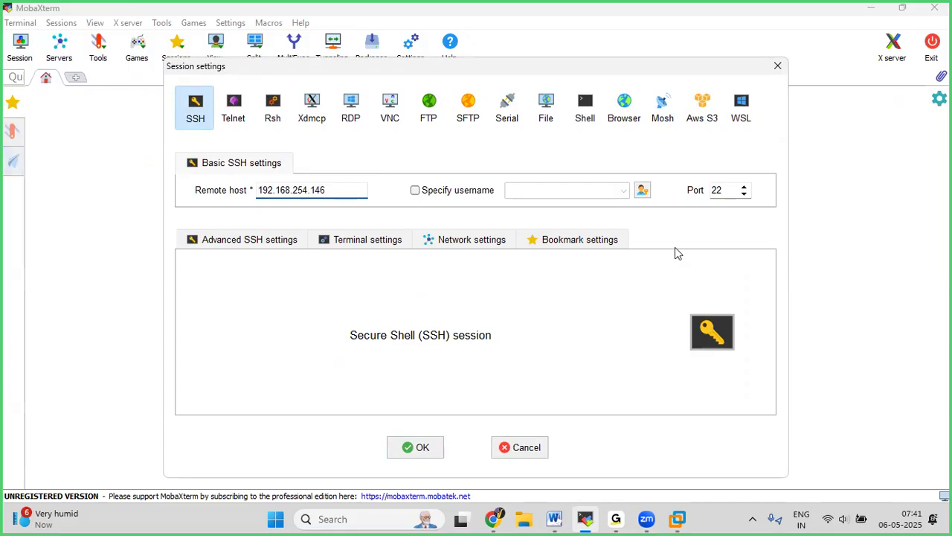
pyautogui.click(490, 192)
pyautogui.click(489, 192)
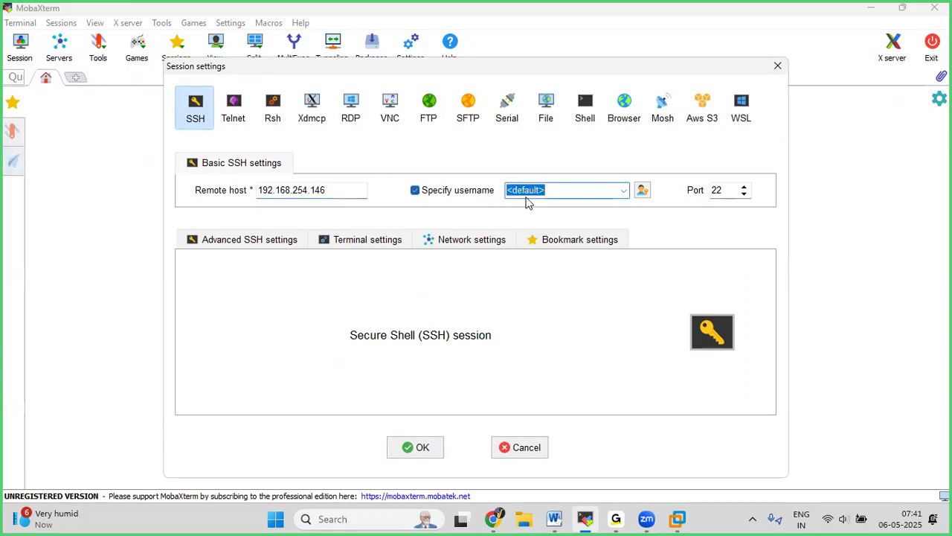
pyautogui.write('root')
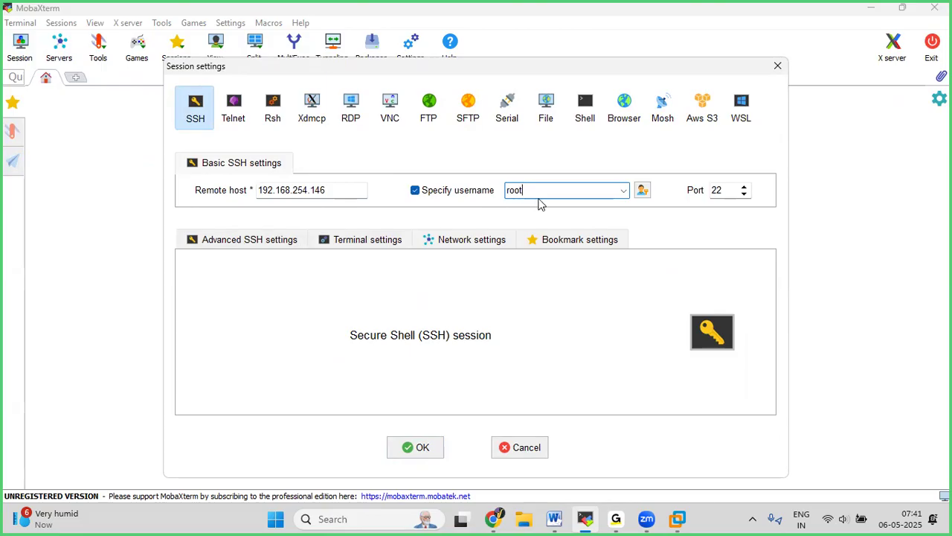
pyautogui.click(242, 246)
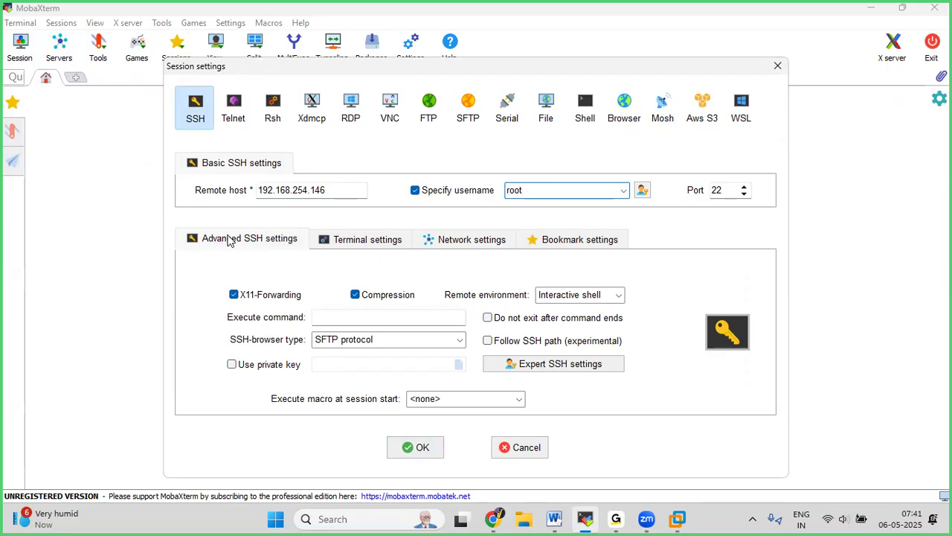
pyautogui.click(419, 446)
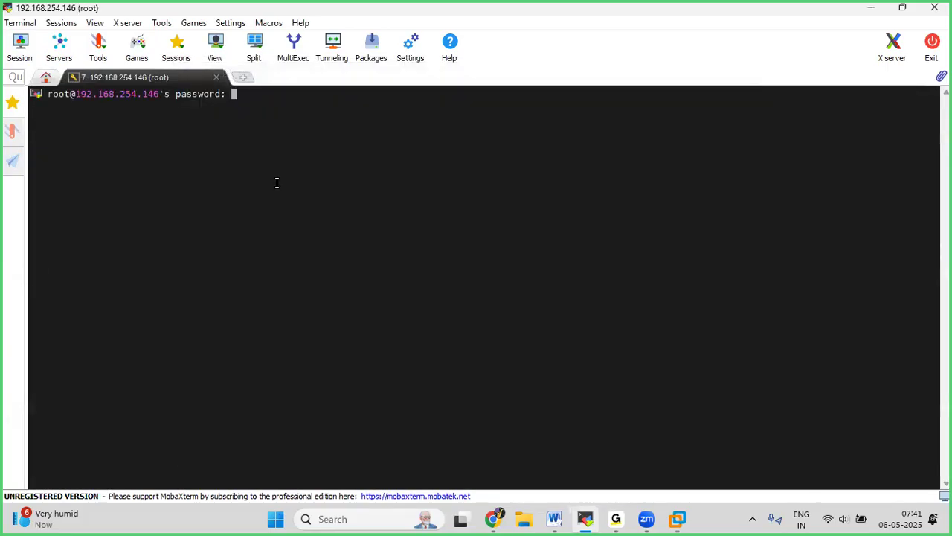
pyautogui.press('Return')
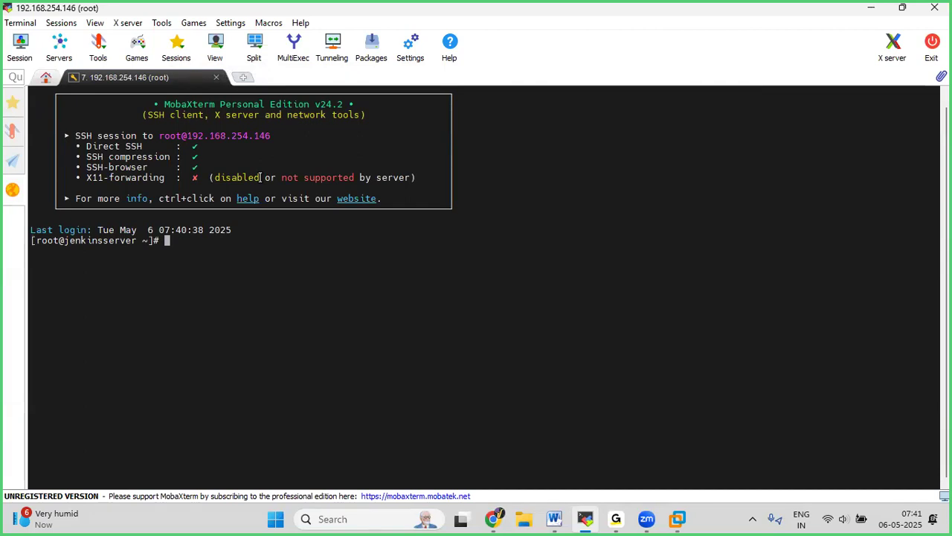
# - Clear the terminal and check the Jenkins service with systemctl status jenkins, returning to the prompt
pyautogui.hotkey('ctrl', 'l')
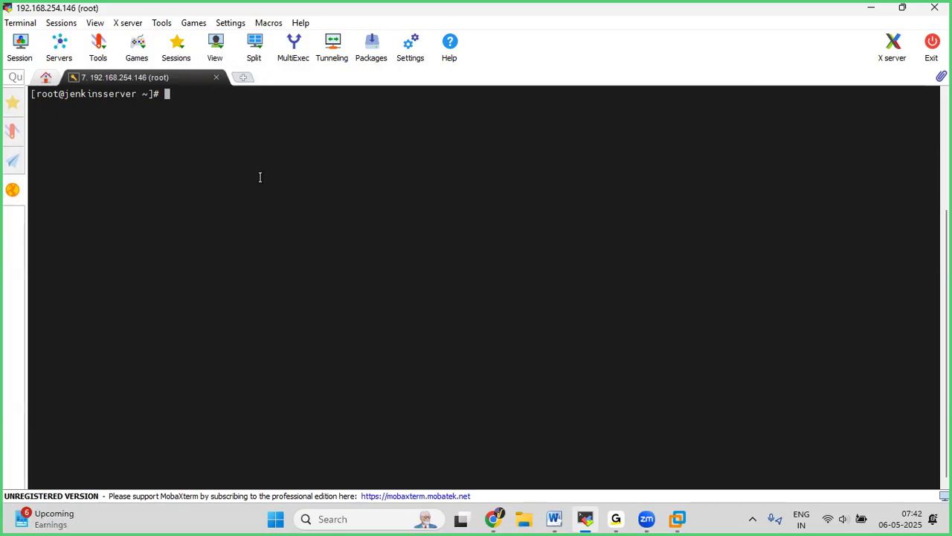
pyautogui.write('systemctl status')
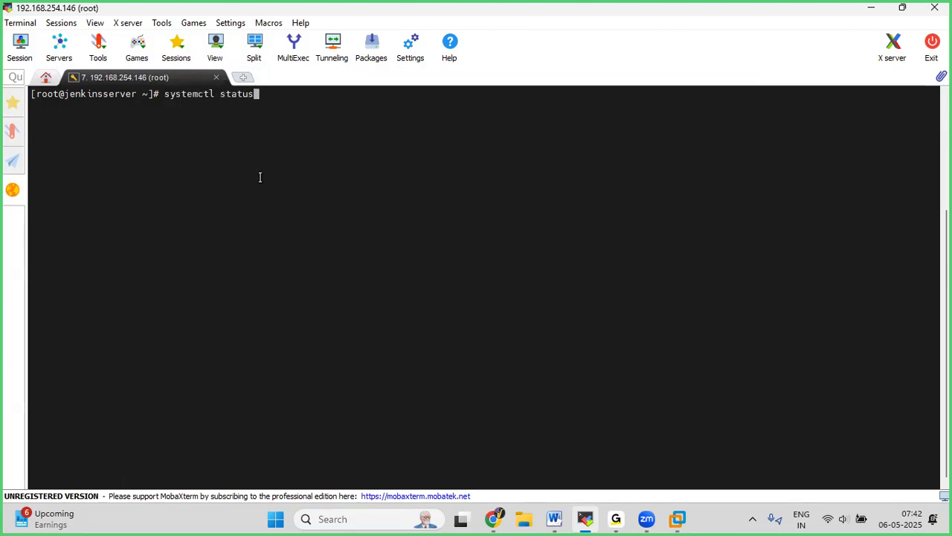
pyautogui.write(' jenkins')
pyautogui.press('Return')
pyautogui.press('q')
pyautogui.hotkey('ctrl', 'c')
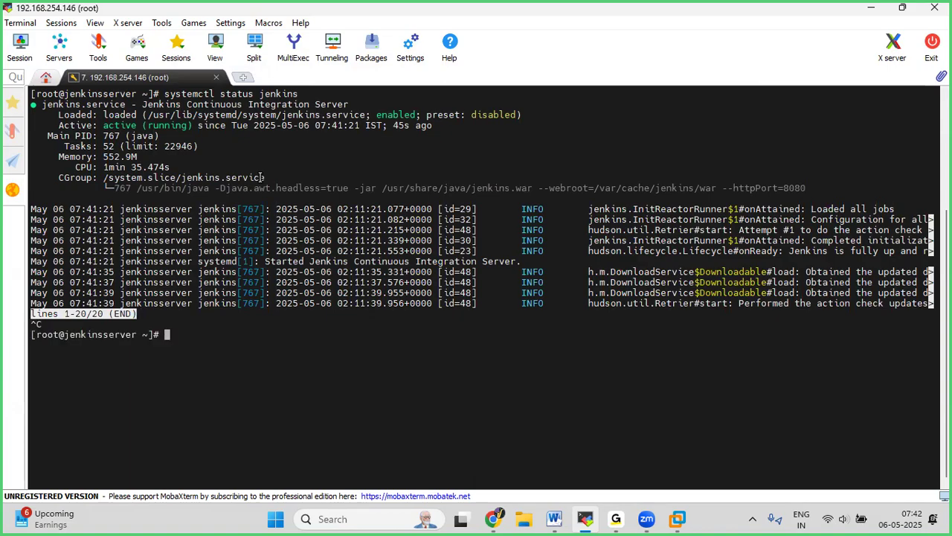
# - Clear the terminal, list the network interfaces with ip a, and copy the server's ens160 inet address
pyautogui.hotkey('ctrl', 'l')
pyautogui.write('ip a')
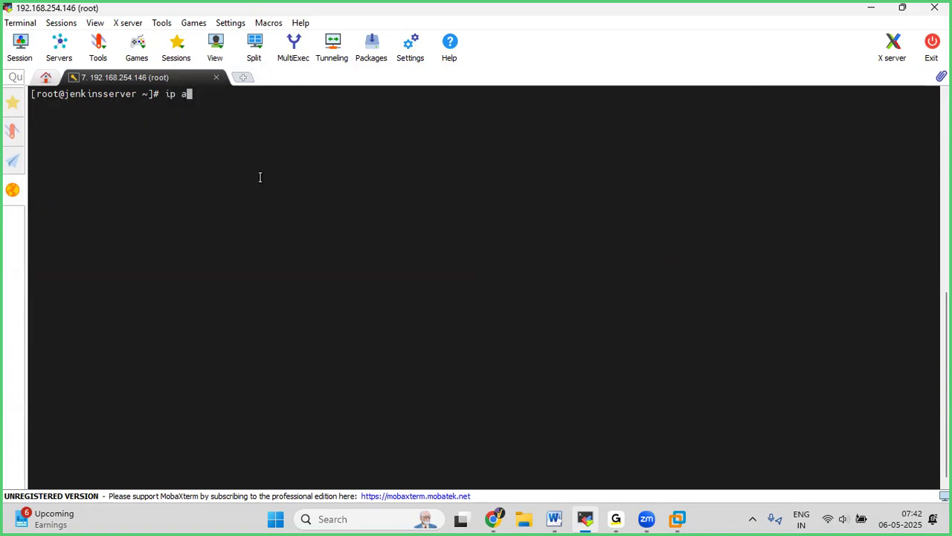
pyautogui.press('Return')
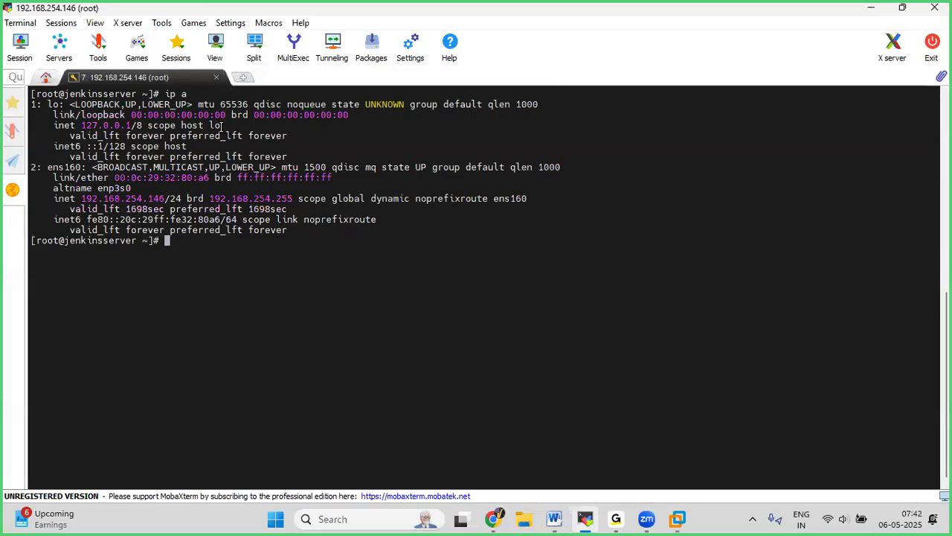
pyautogui.doubleClick(126, 198)
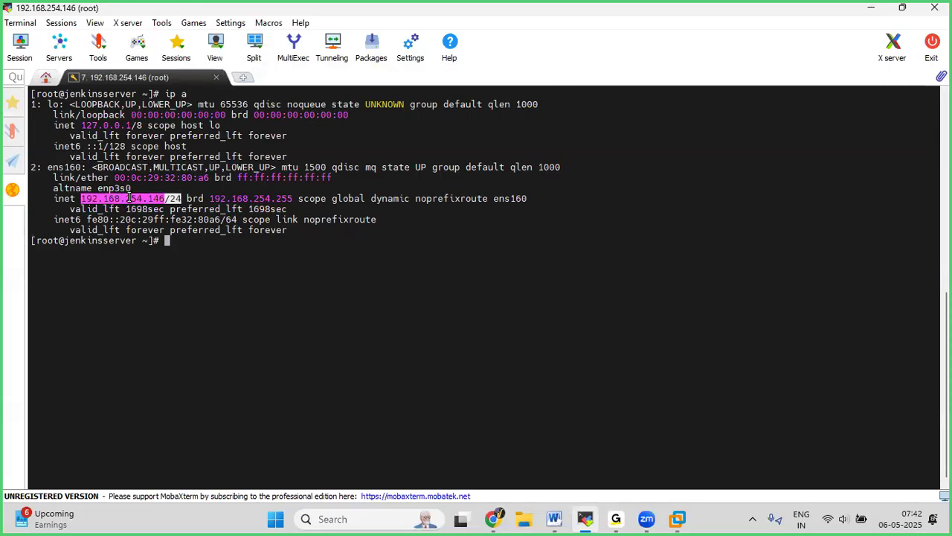
# - Switch to Chrome and look through the Jenkins class videos on the DevOps and Cloud YouTube channel
pyautogui.click(492, 518)
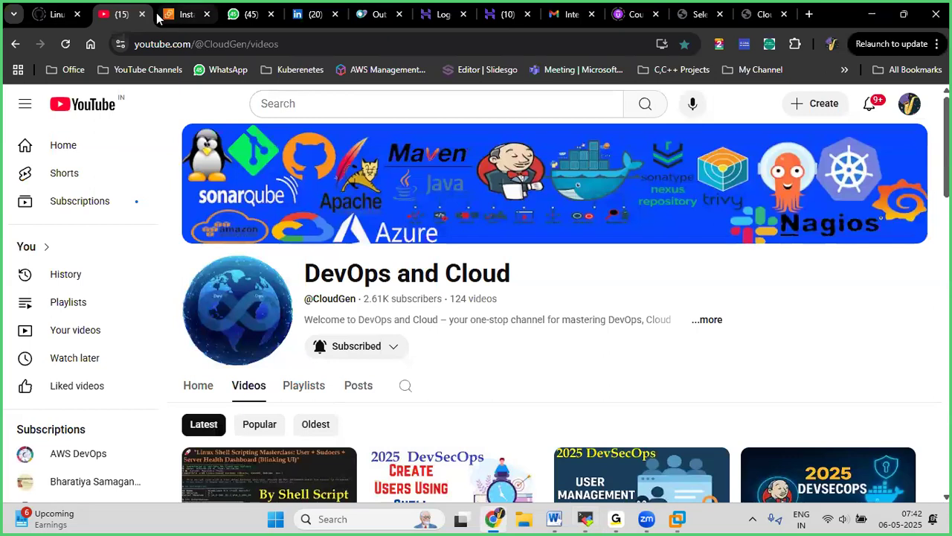
pyautogui.rightClick(108, 16)
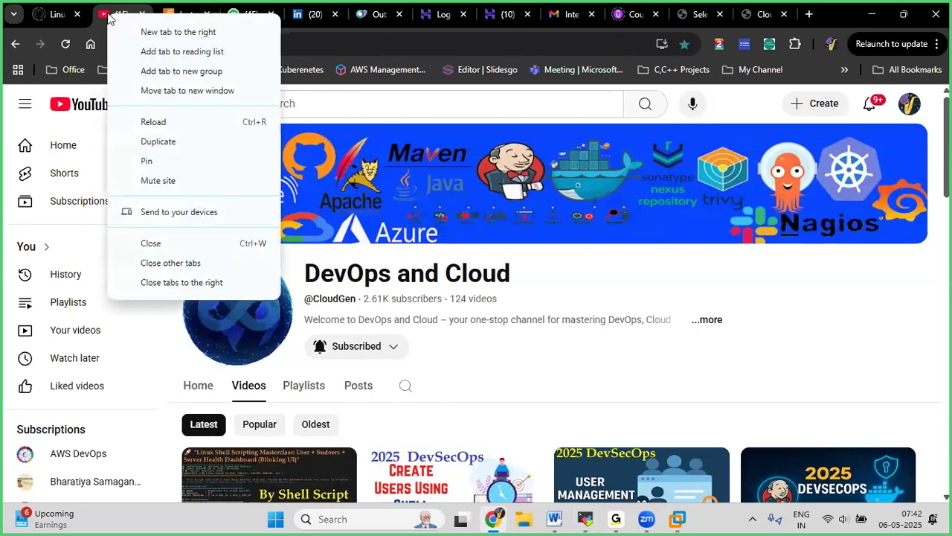
pyautogui.click(578, 281)
pyautogui.scroll(-1, 579, 282)
pyautogui.scroll(-2, 582, 279)
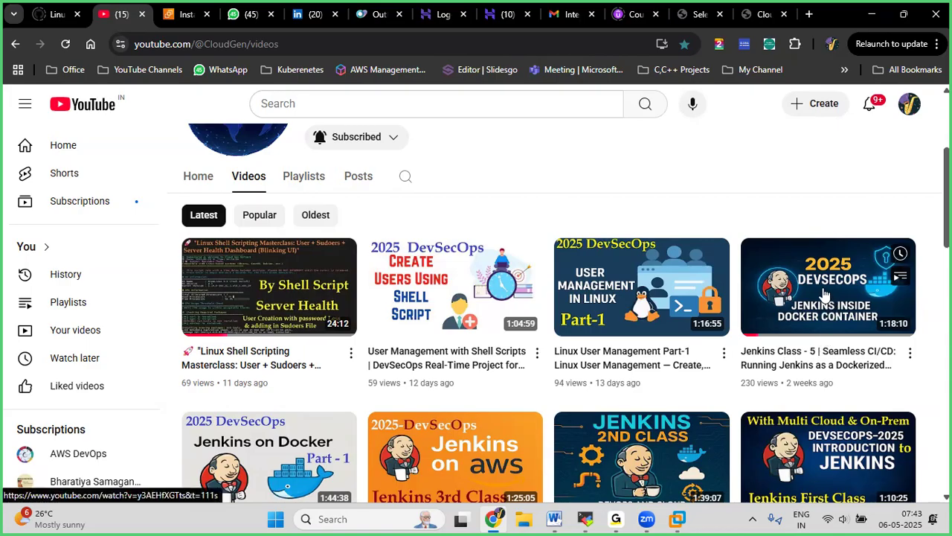
pyautogui.scroll(-1, 824, 295)
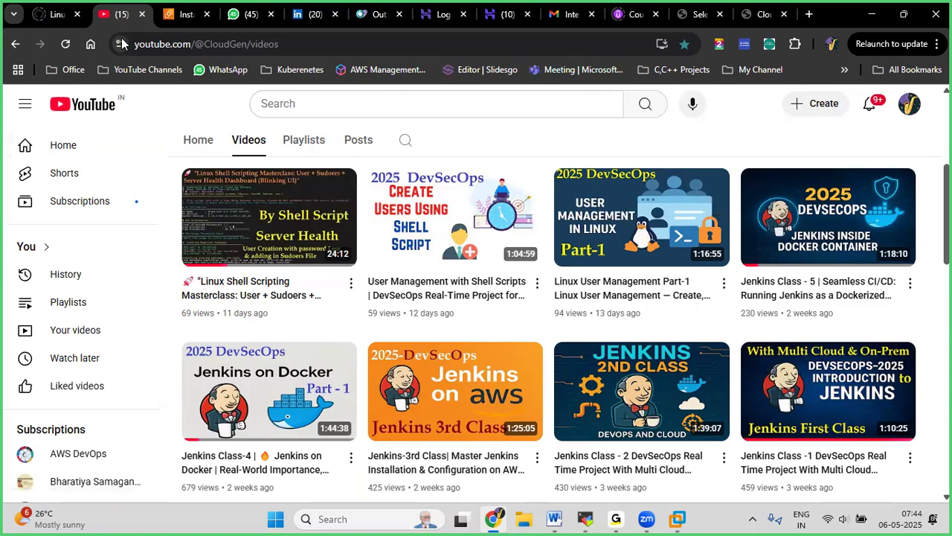
# - Open a new browser tab beside the GitHub one and load the Jenkins page at 192.168.254.146:8080
pyautogui.click(51, 15)
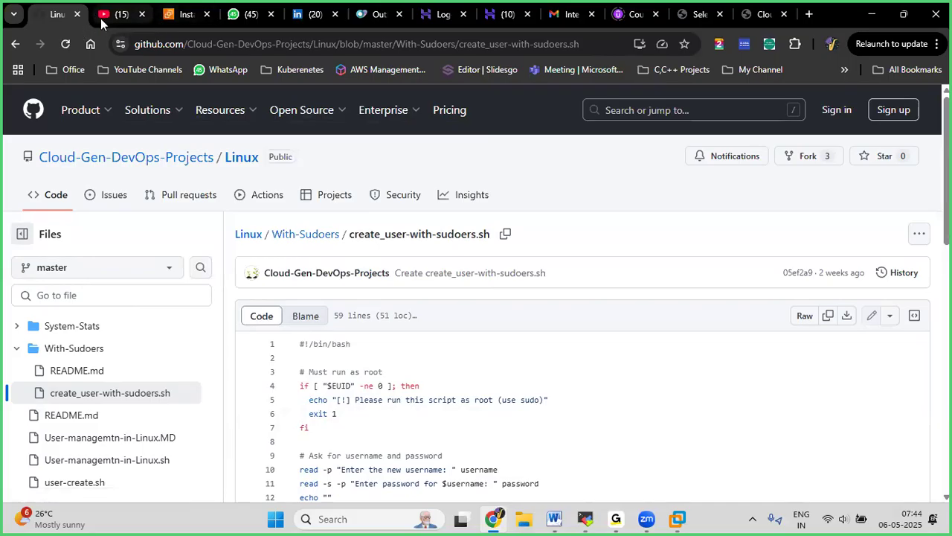
pyautogui.rightClick(46, 14)
pyautogui.click(82, 28)
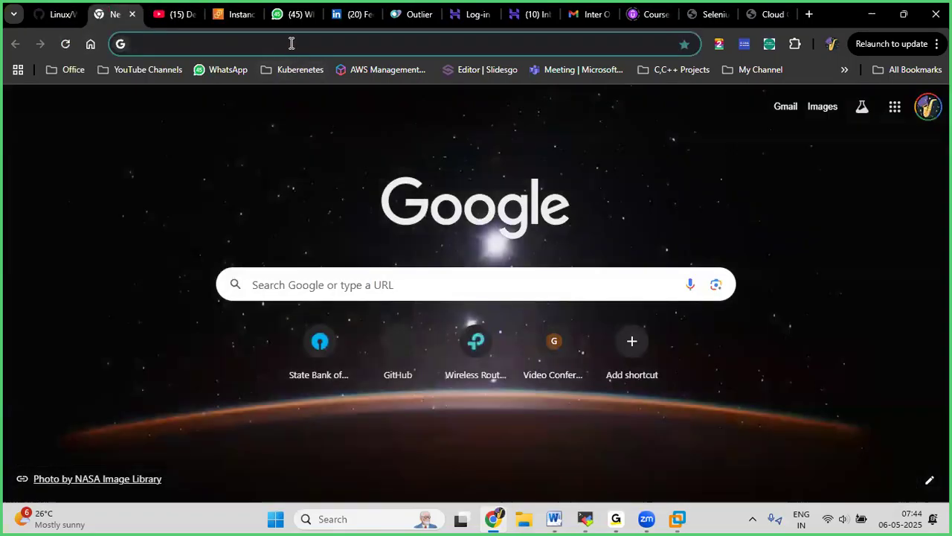
pyautogui.click(291, 44)
pyautogui.hotkey('ctrl', 'v')
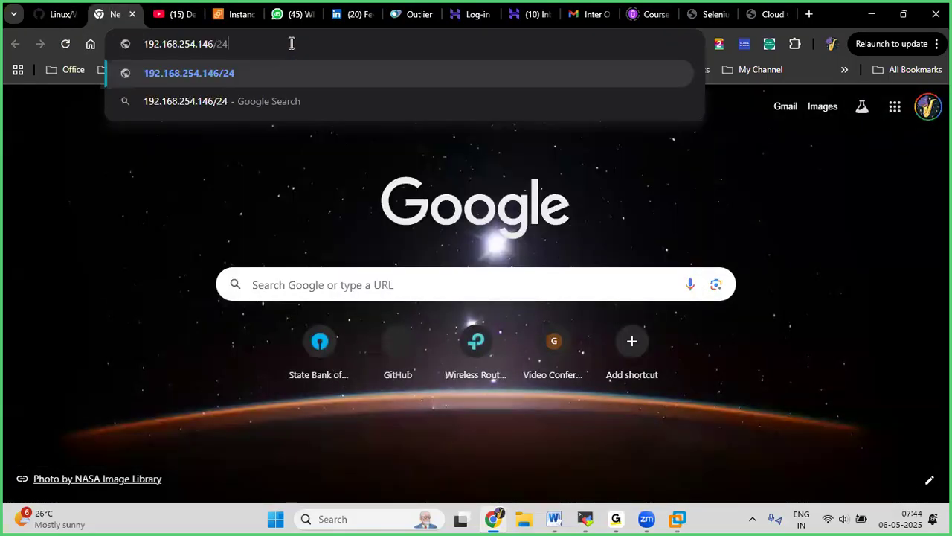
pyautogui.press('BackSpace')
pyautogui.press('BackSpace')
pyautogui.press('BackSpace')
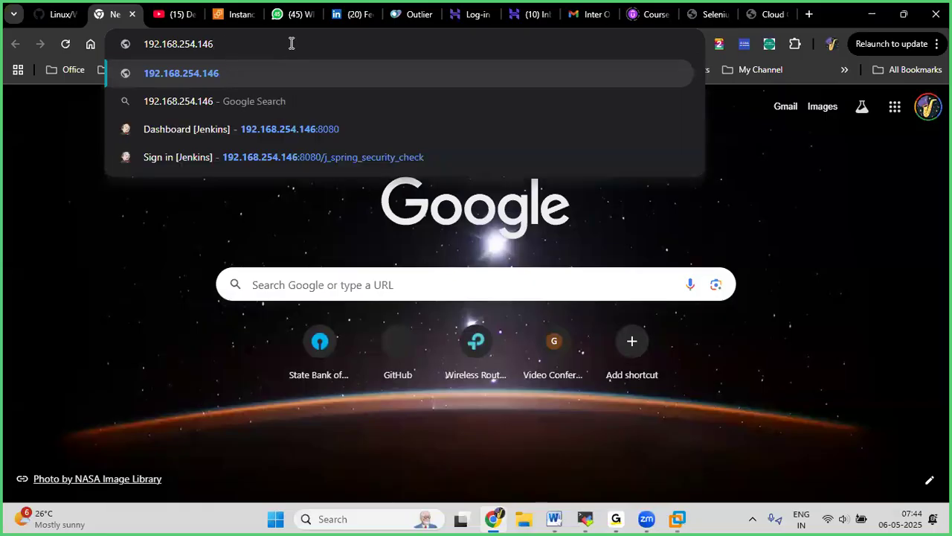
pyautogui.write(':8080')
pyautogui.press('Return')
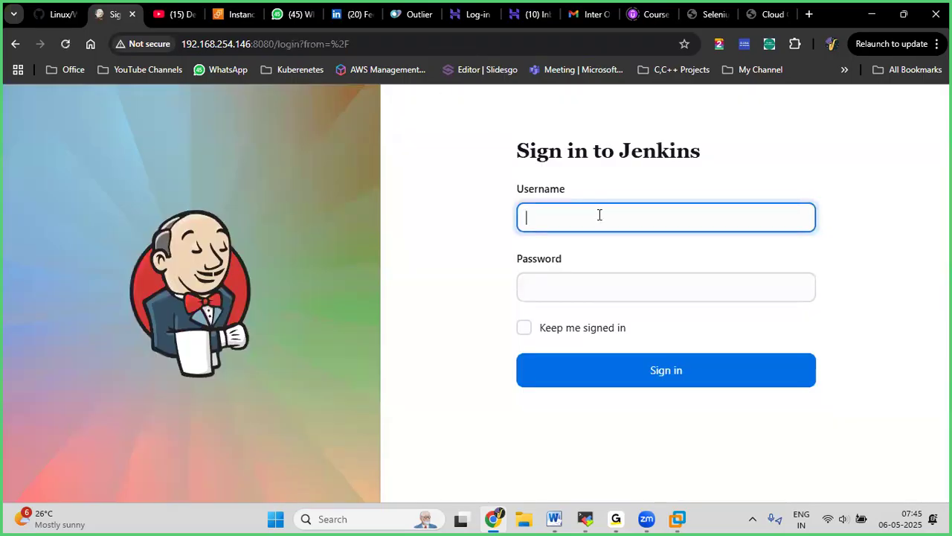
# - Sign in to Jenkins with username CloudGen and the account password
pyautogui.write('CloudGen')
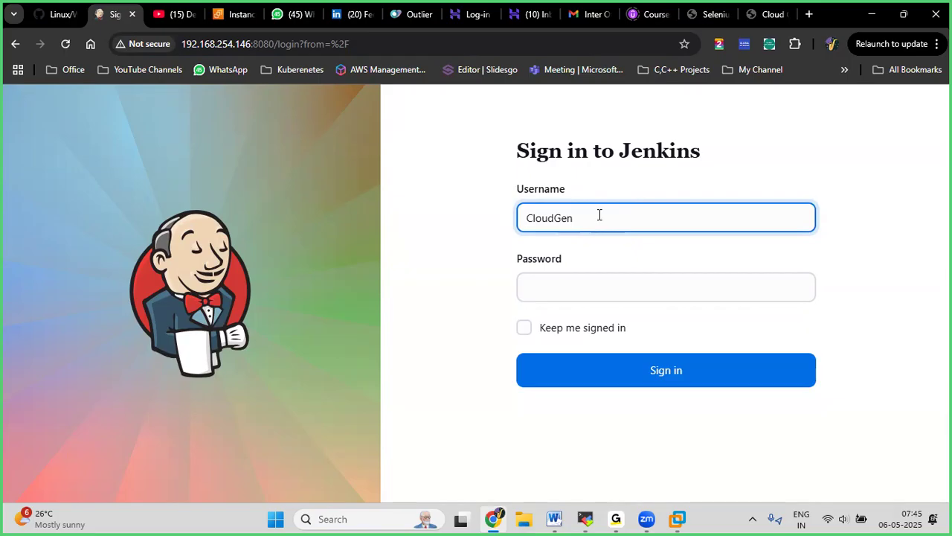
pyautogui.hotkey('ctrl', 'a')
pyautogui.press('Tab')
pyautogui.hotkey('ctrl', 'v')
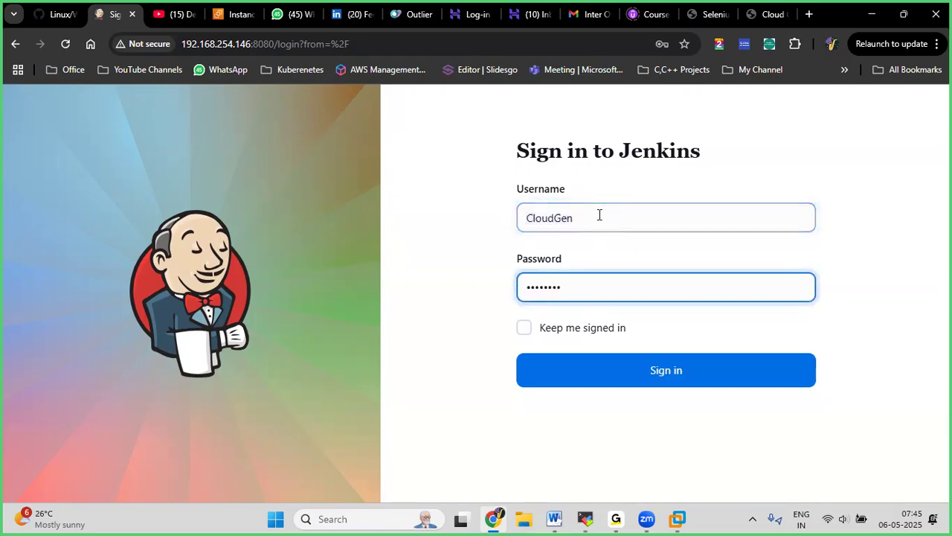
pyautogui.click(681, 364)
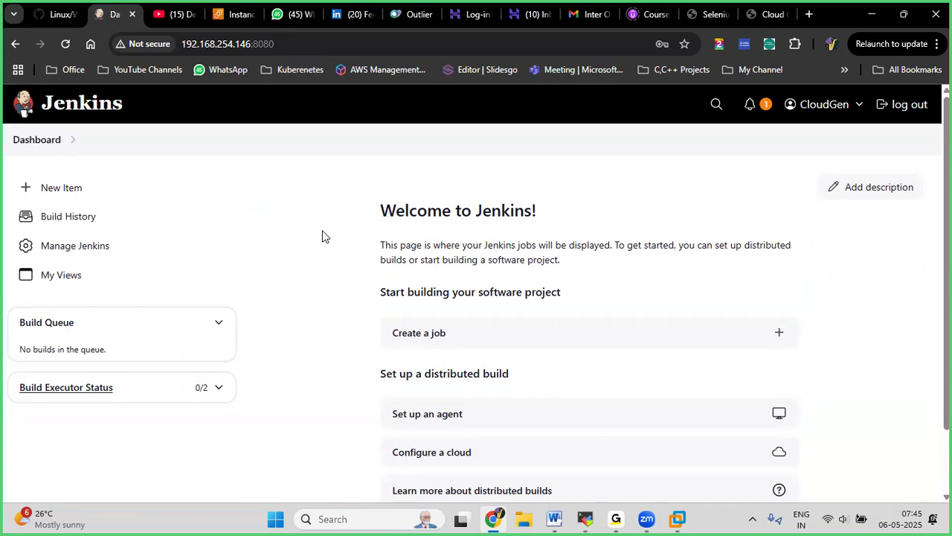
# - Read the Jenkins notification on the dashboard, close it, and look over the rest of the page
pyautogui.click(763, 108)
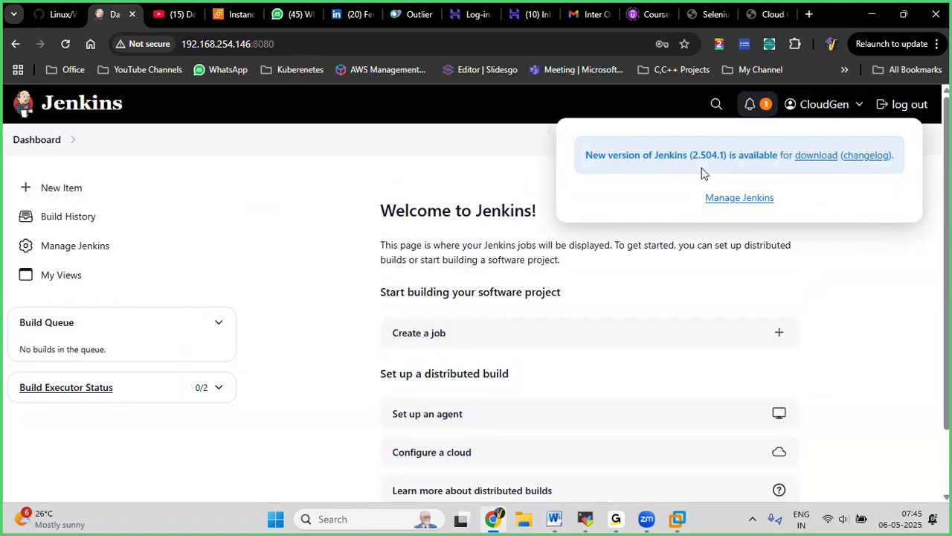
pyautogui.click(297, 199)
pyautogui.scroll(-1, 160, 242)
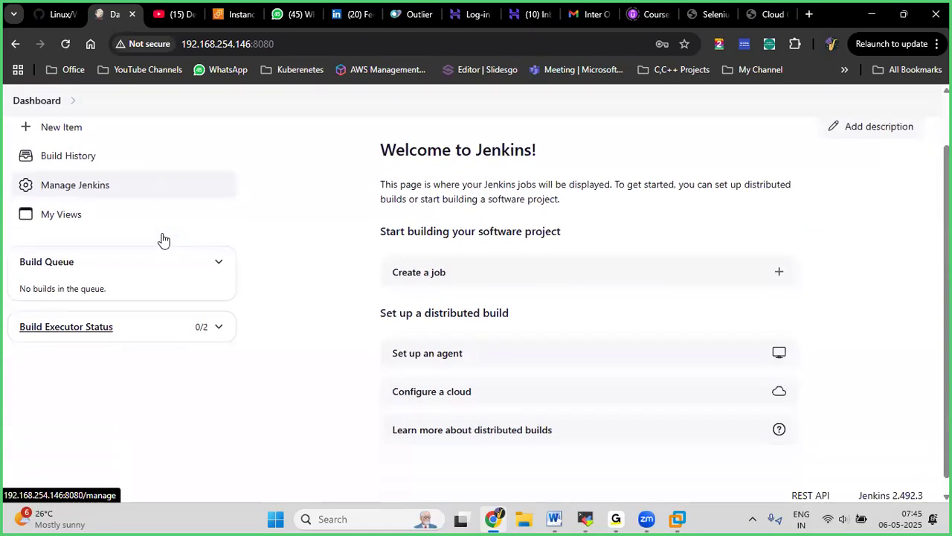
pyautogui.scroll(1, 307, 216)
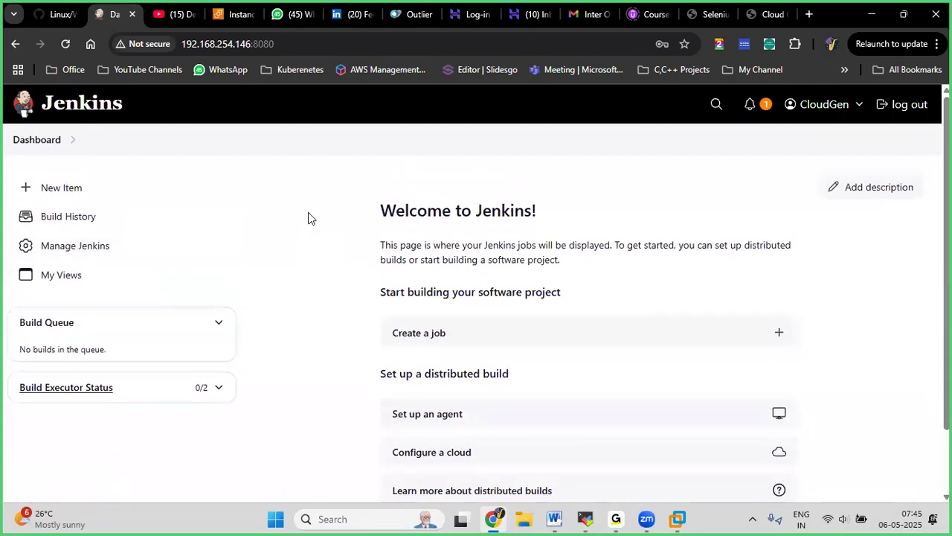
# - Go to Manage Jenkins and open the Plugins page with the available updates
pyautogui.click(76, 255)
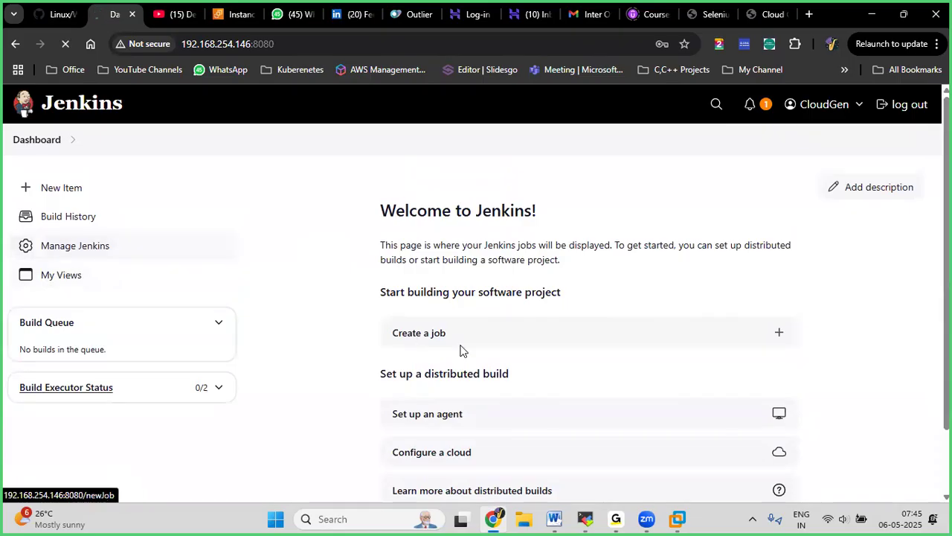
pyautogui.scroll(-1, 478, 348)
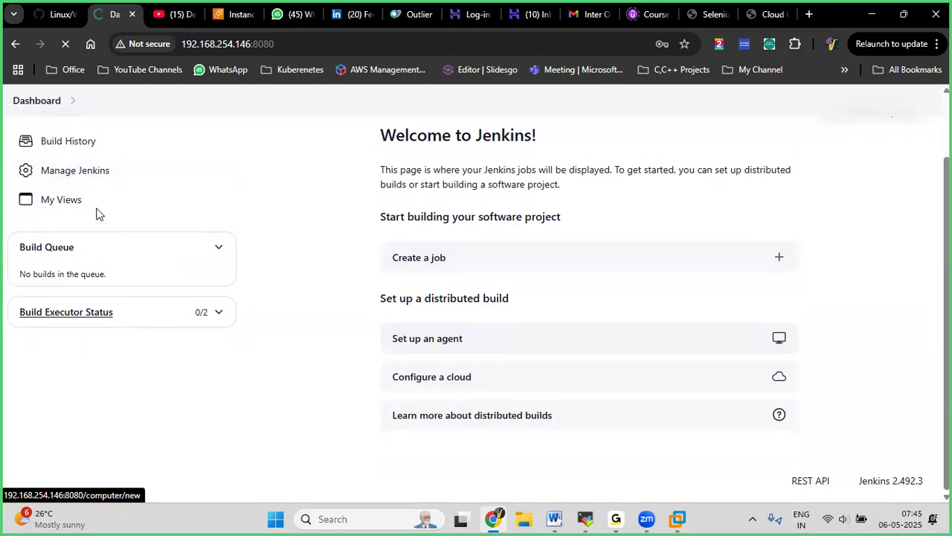
pyautogui.click(63, 171)
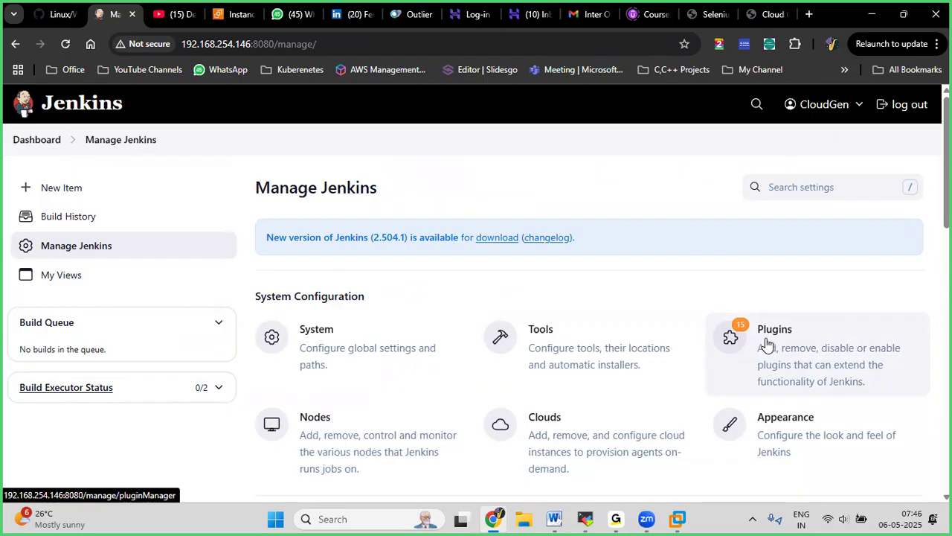
pyautogui.scroll(-2, 766, 342)
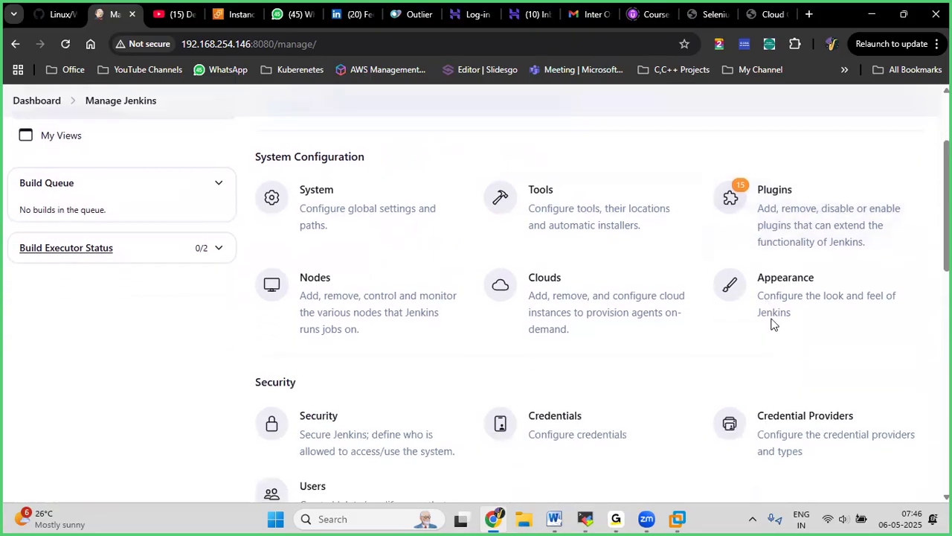
pyautogui.scroll(1, 798, 261)
pyautogui.click(780, 270)
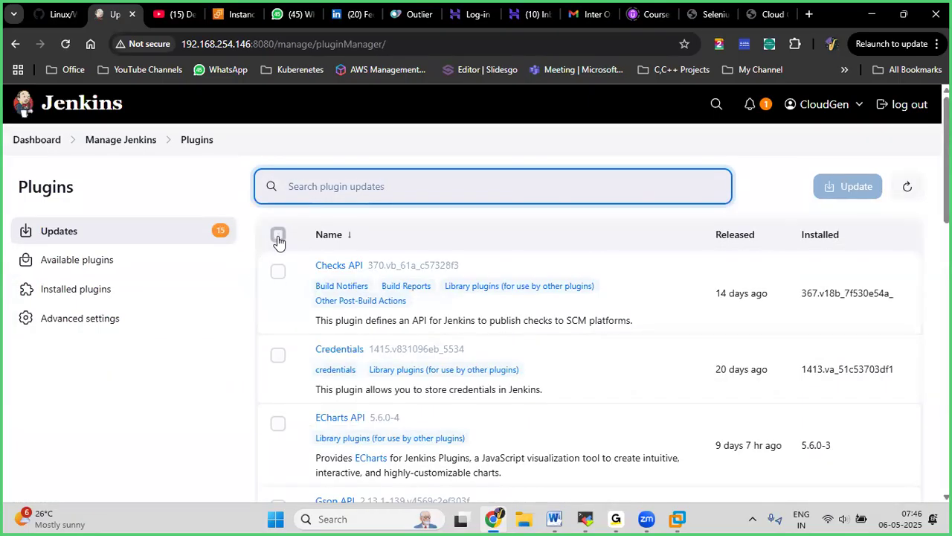
# - Select all the listed plugin updates, start updating them, and follow the download progress to the end of the list
pyautogui.click(277, 237)
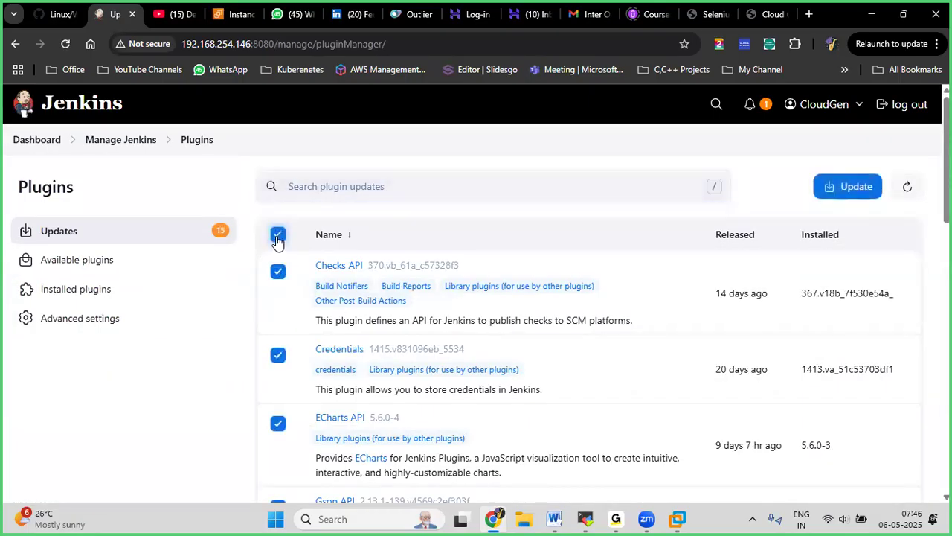
pyautogui.scroll(-6, 343, 235)
pyautogui.scroll(-6, 346, 230)
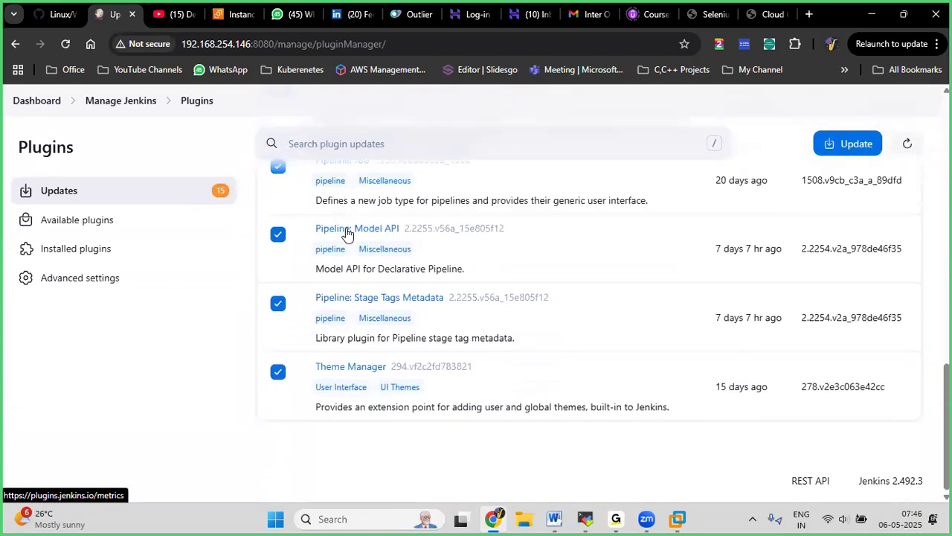
pyautogui.click(848, 145)
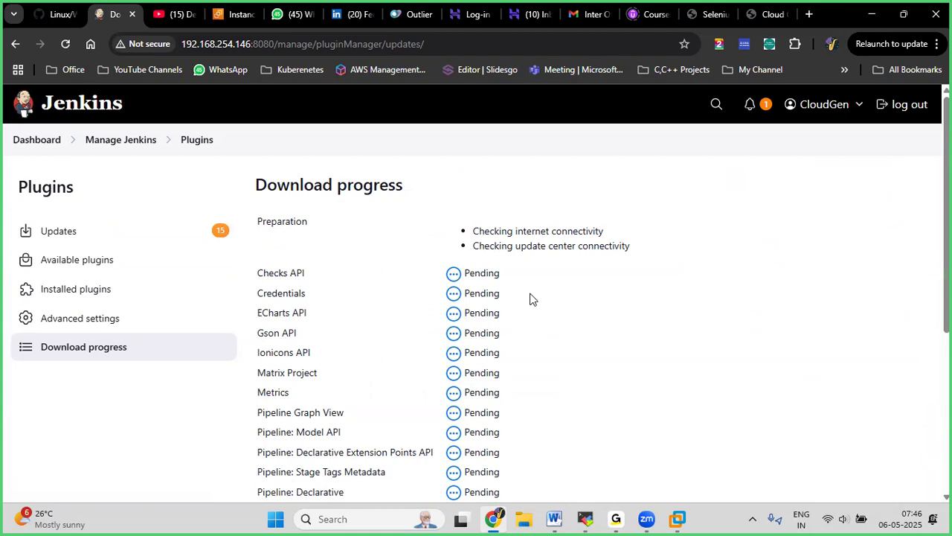
pyautogui.moveTo(590, 288); pyautogui.dragTo(748, 295)
pyautogui.click(700, 321)
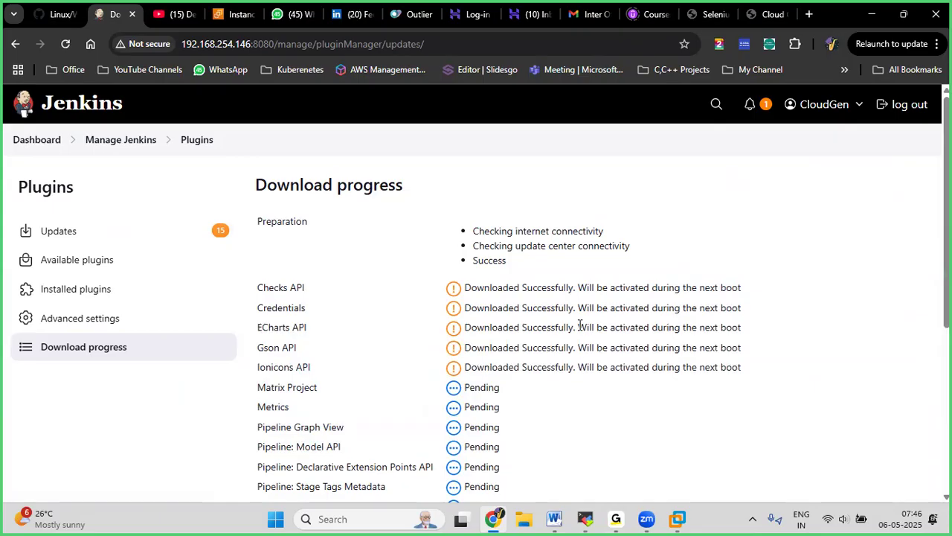
pyautogui.scroll(-1, 579, 325)
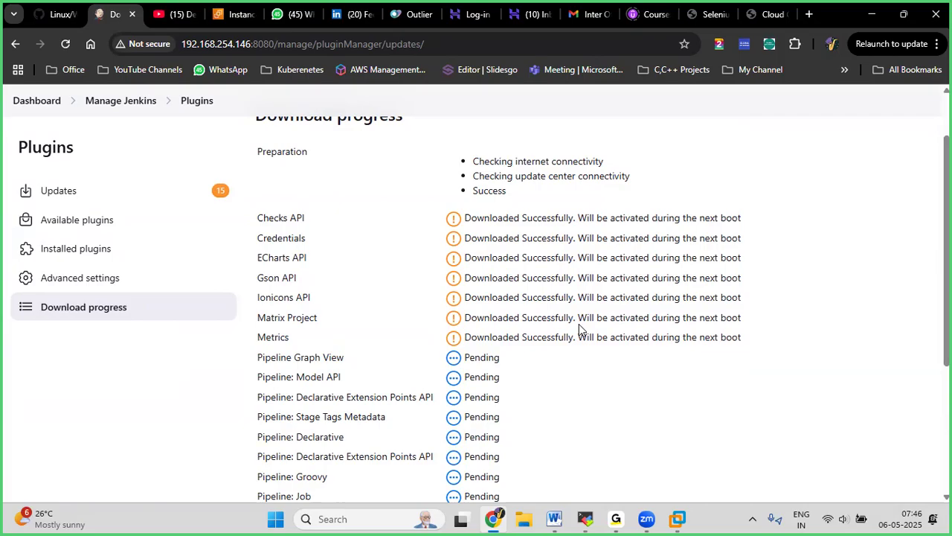
pyautogui.scroll(-2, 579, 324)
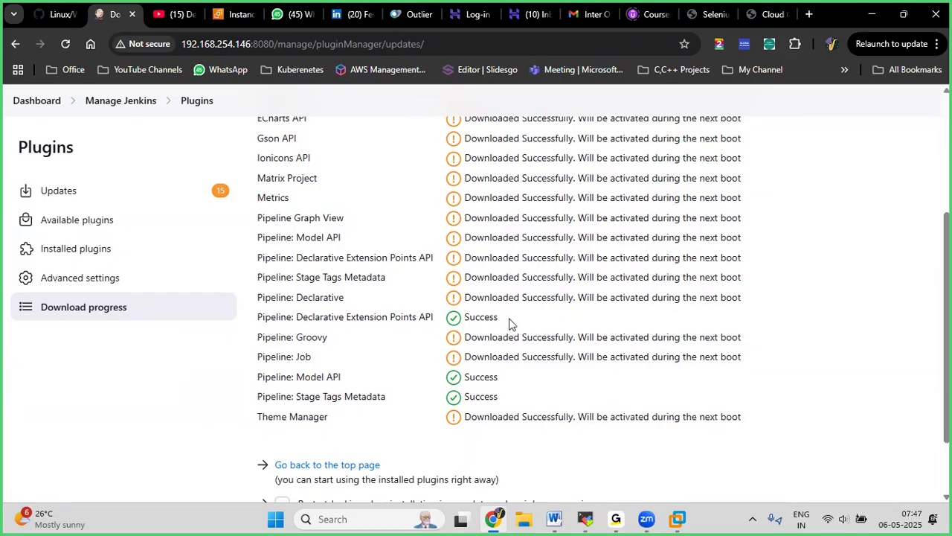
pyautogui.scroll(-1, 509, 322)
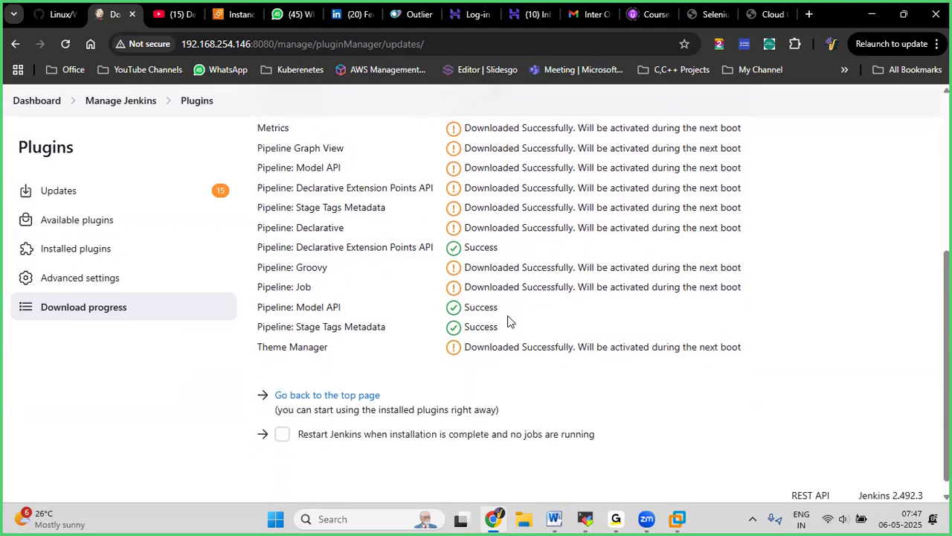
# - Restart Jenkins through the address 192.168.254.146:8080/restart and confirm the restart
pyautogui.click(452, 43)
pyautogui.click(452, 44)
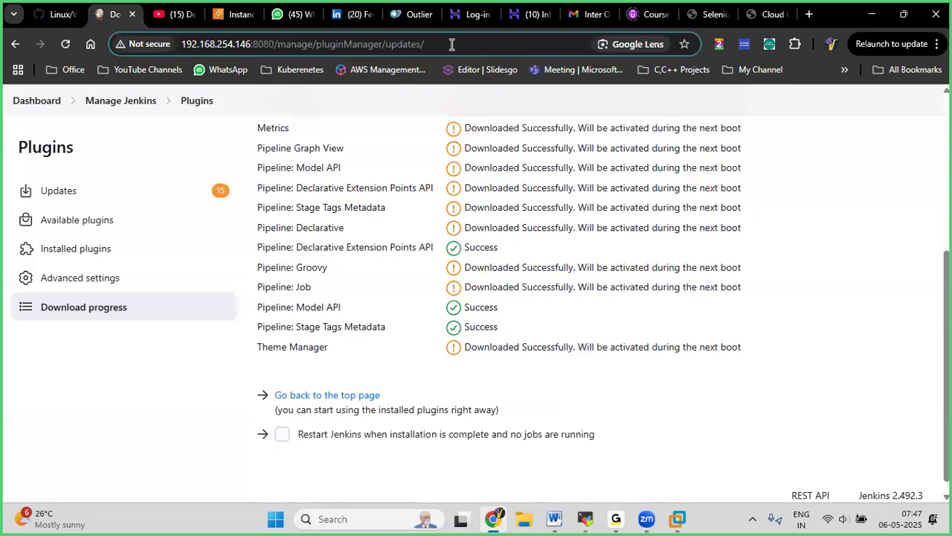
pyautogui.press('BackSpace')
pyautogui.press('BackSpace')
pyautogui.press('BackSpace')
pyautogui.press('BackSpace')
pyautogui.press('BackSpace')
pyautogui.press('BackSpace')
pyautogui.press('BackSpace')
pyautogui.press('BackSpace')
pyautogui.press('BackSpace')
pyautogui.press('BackSpace')
pyautogui.press('BackSpace')
pyautogui.press('BackSpace')
pyautogui.press('BackSpace')
pyautogui.press('BackSpace')
pyautogui.press('BackSpace')
pyautogui.press('BackSpace')
pyautogui.press('BackSpace')
pyautogui.press('BackSpace')
pyautogui.press('BackSpace')
pyautogui.press('BackSpace')
pyautogui.press('BackSpace')
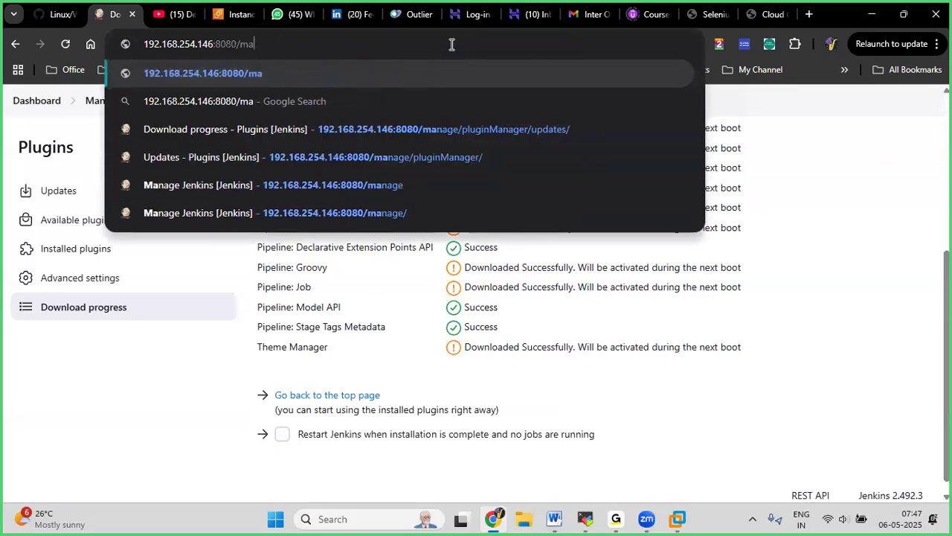
pyautogui.write('restart')
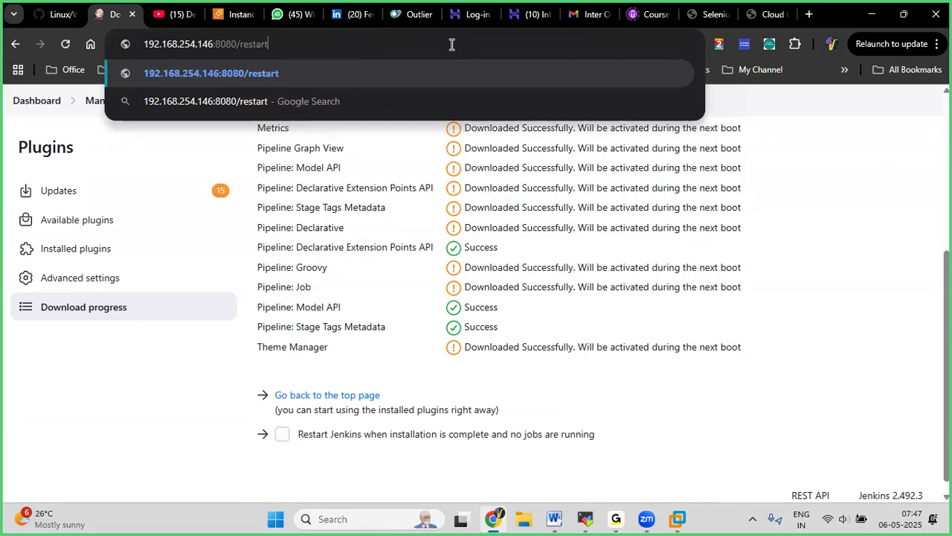
pyautogui.press('Return')
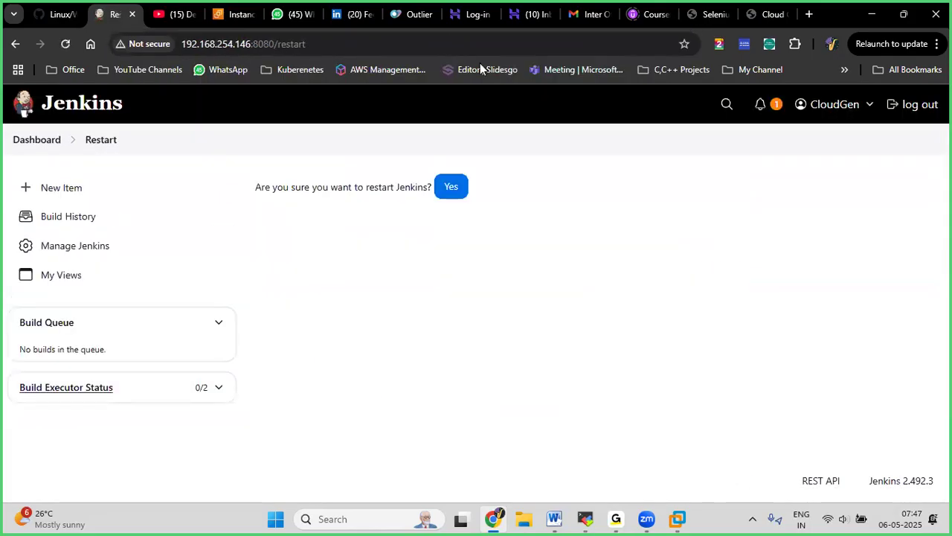
pyautogui.click(452, 187)
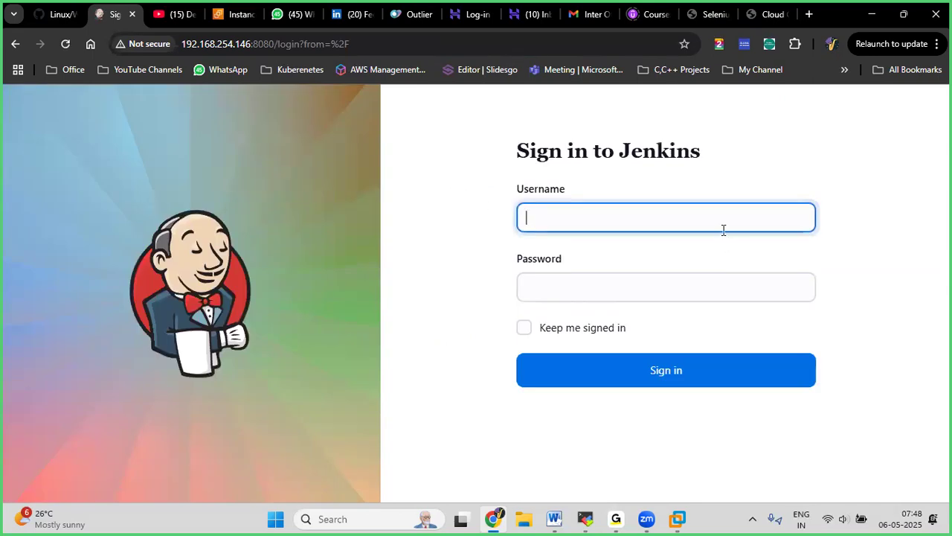
# - Sign in to Jenkins with the username CloudGen and the account password
pyautogui.write('CloudGen')
pyautogui.hotkey('ctrl', 'a')
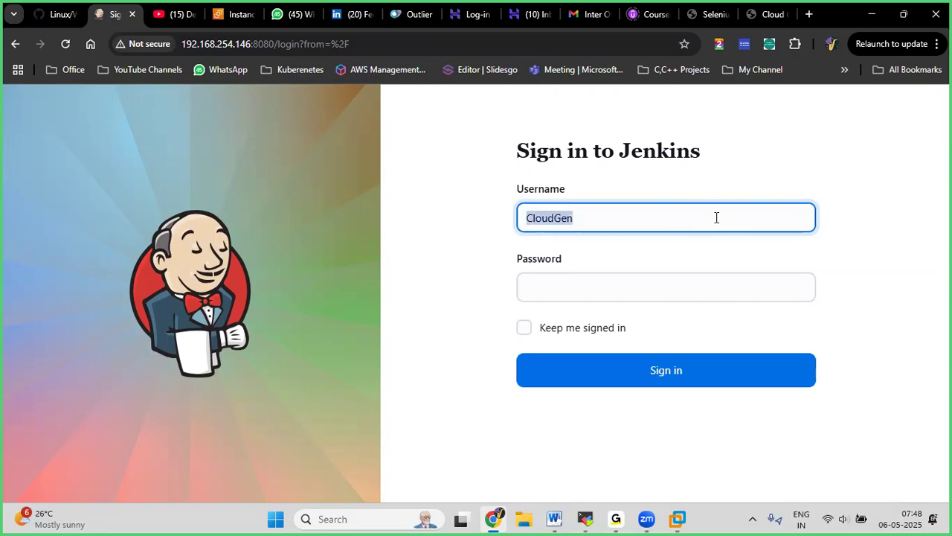
pyautogui.press('Tab')
pyautogui.write('********')
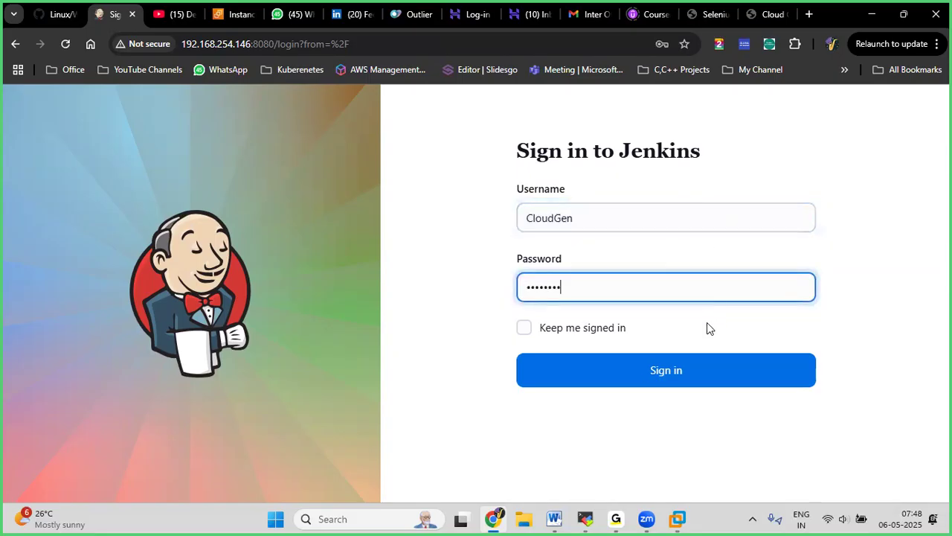
pyautogui.click(653, 363)
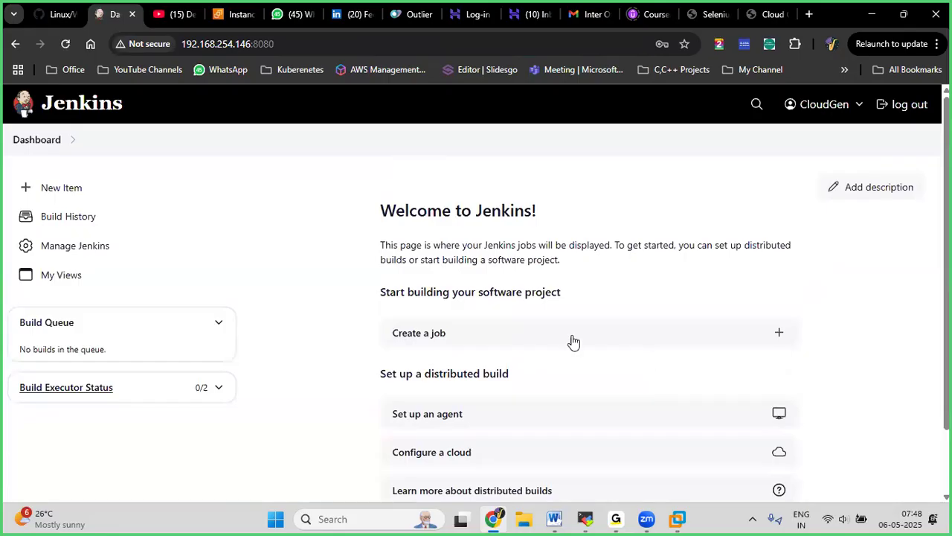
# - Look through the settings on the Manage Jenkins page, return to the dashboard and look it over
pyautogui.click(87, 246)
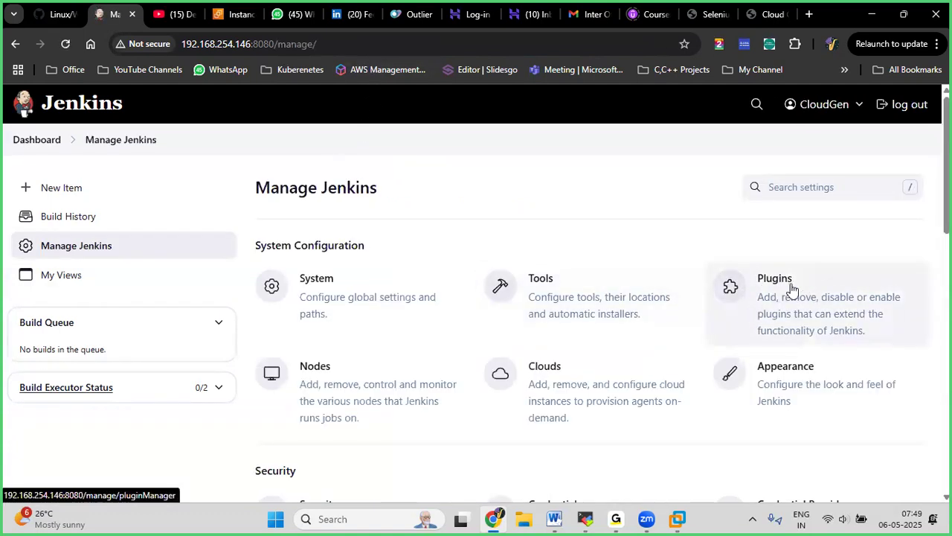
pyautogui.scroll(-7, 767, 282)
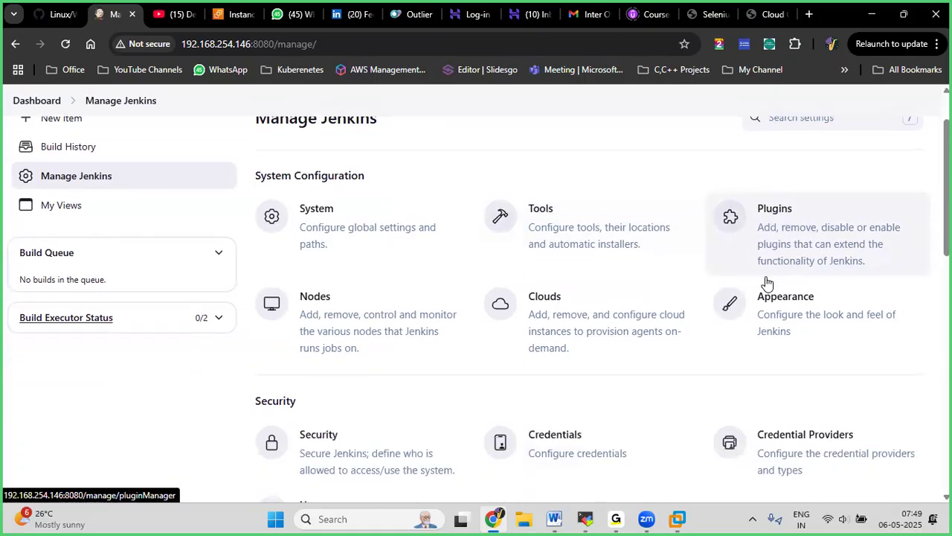
pyautogui.scroll(8, 767, 283)
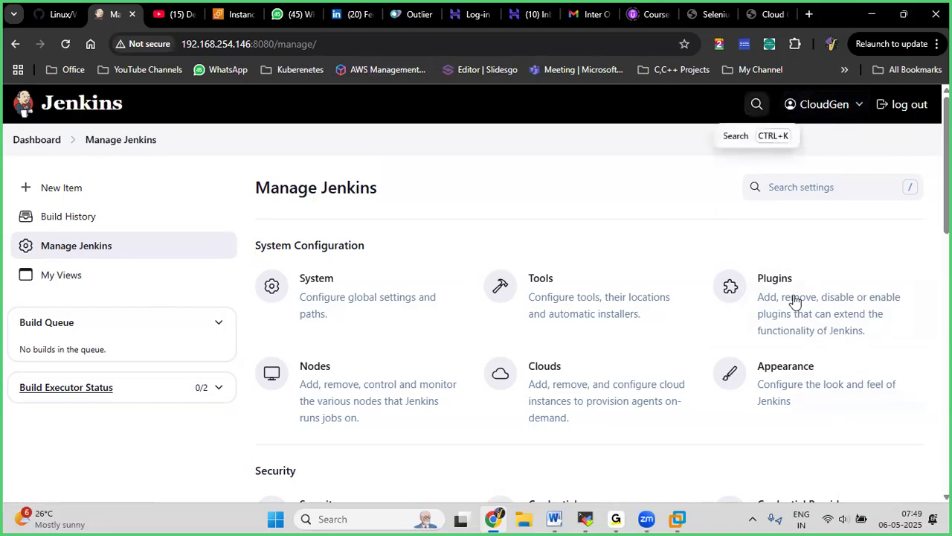
pyautogui.scroll(-6, 762, 258)
pyautogui.scroll(-4, 762, 258)
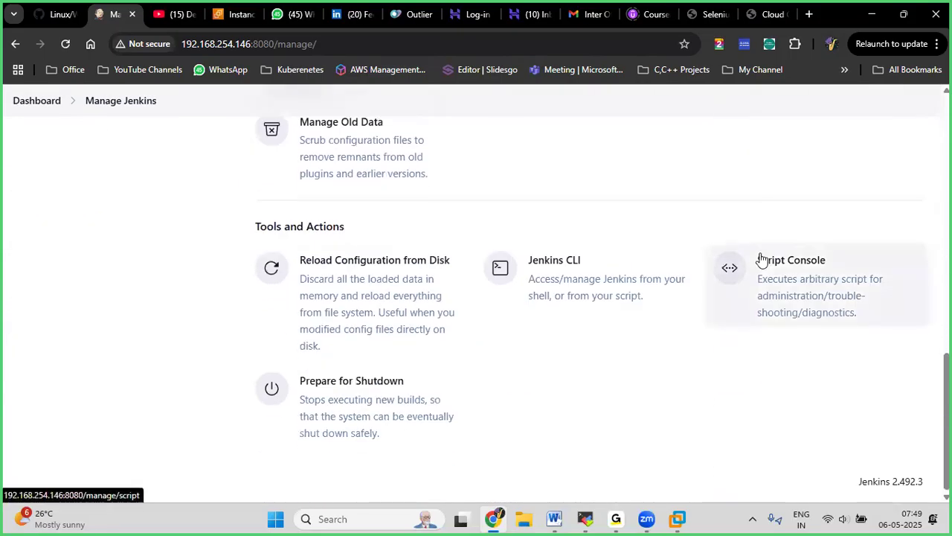
pyautogui.scroll(7, 762, 258)
pyautogui.scroll(5, 762, 259)
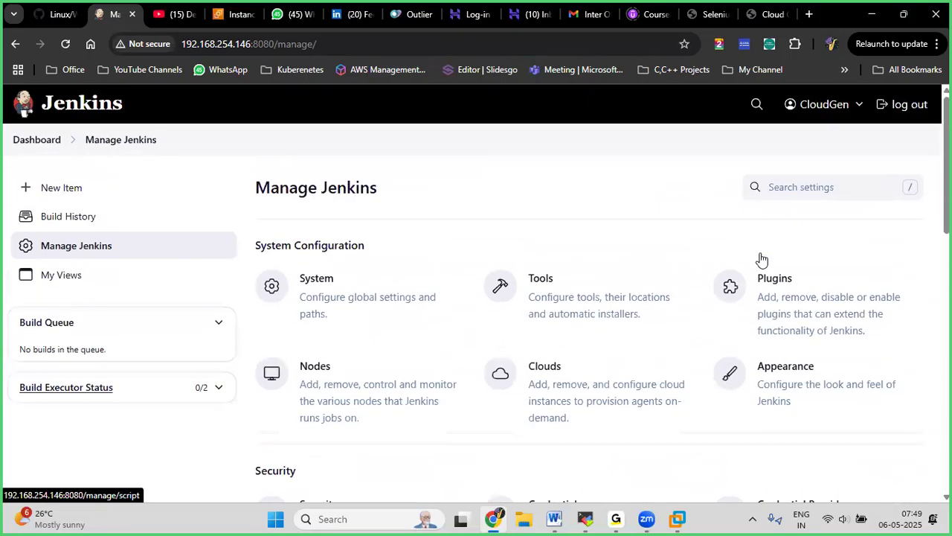
pyautogui.click(39, 141)
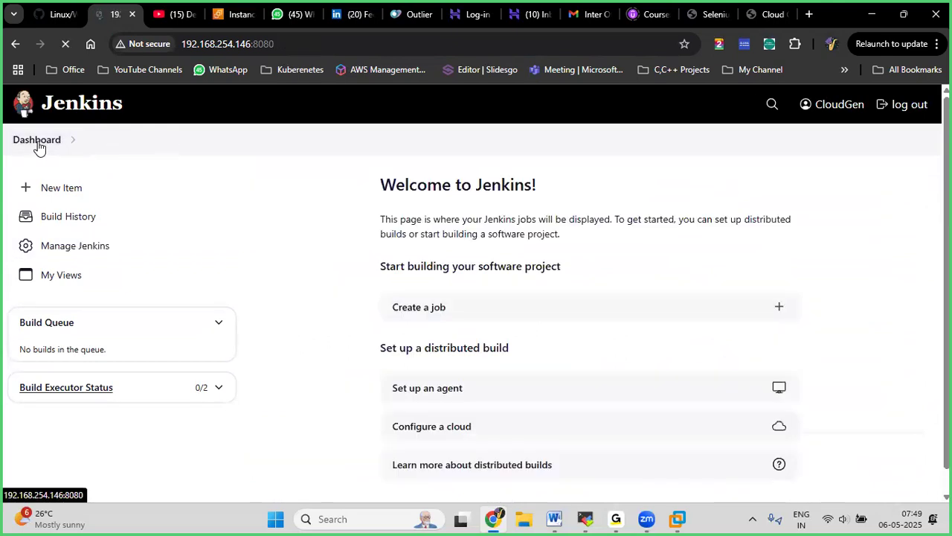
pyautogui.scroll(-1, 43, 145)
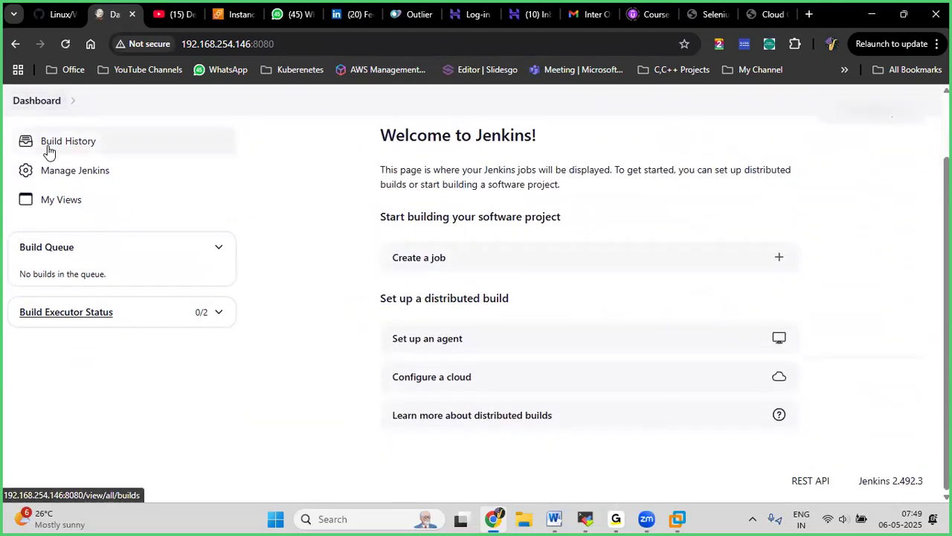
pyautogui.scroll(1, 48, 153)
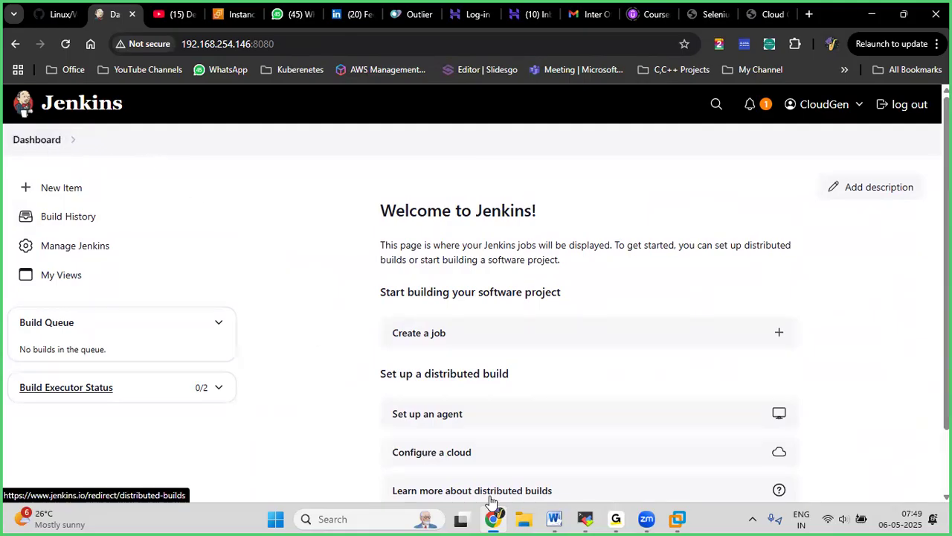
# - Switch to Microsoft Word and open the recent document Jenkins-Class-1 (Autosaved)
pyautogui.click(554, 519)
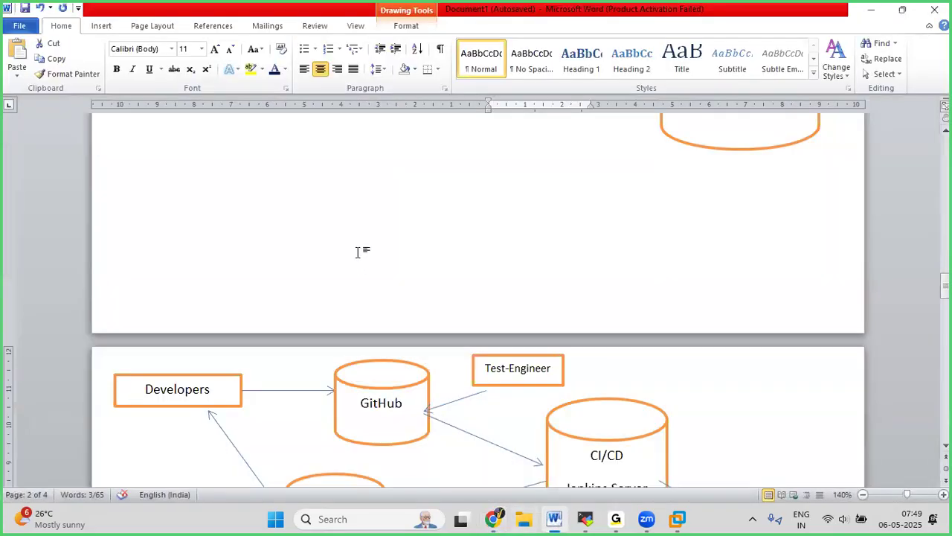
pyautogui.scroll(-10, 357, 253)
pyautogui.scroll(3, 358, 252)
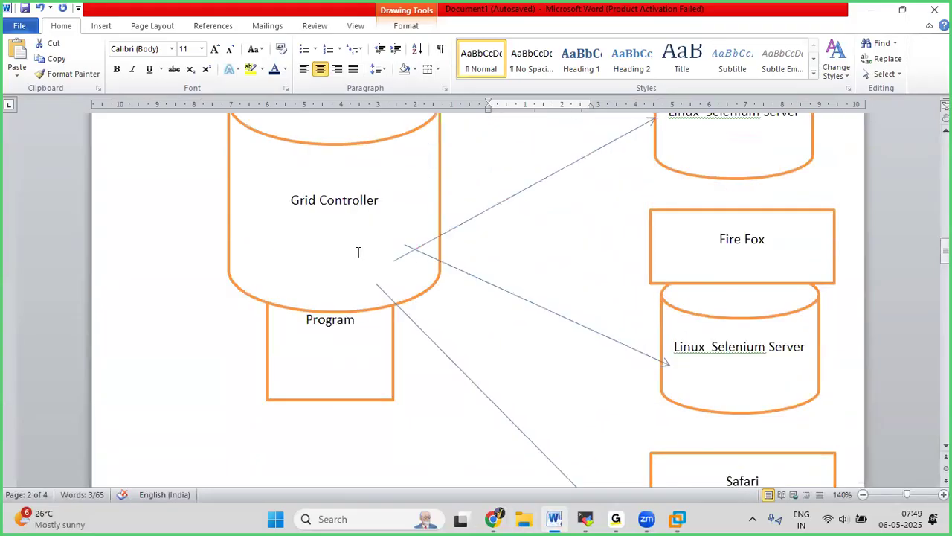
pyautogui.scroll(15, 357, 252)
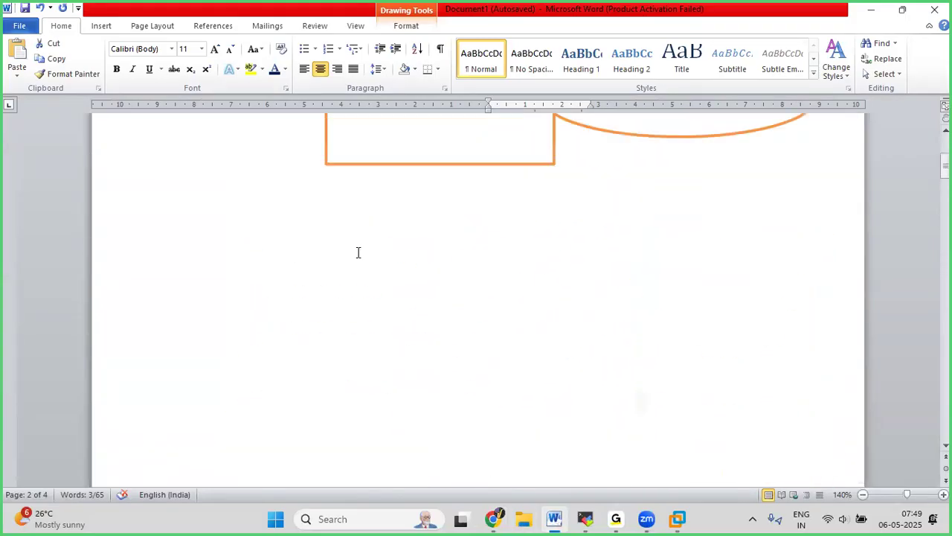
pyautogui.scroll(3, 358, 252)
pyautogui.scroll(-15, 354, 258)
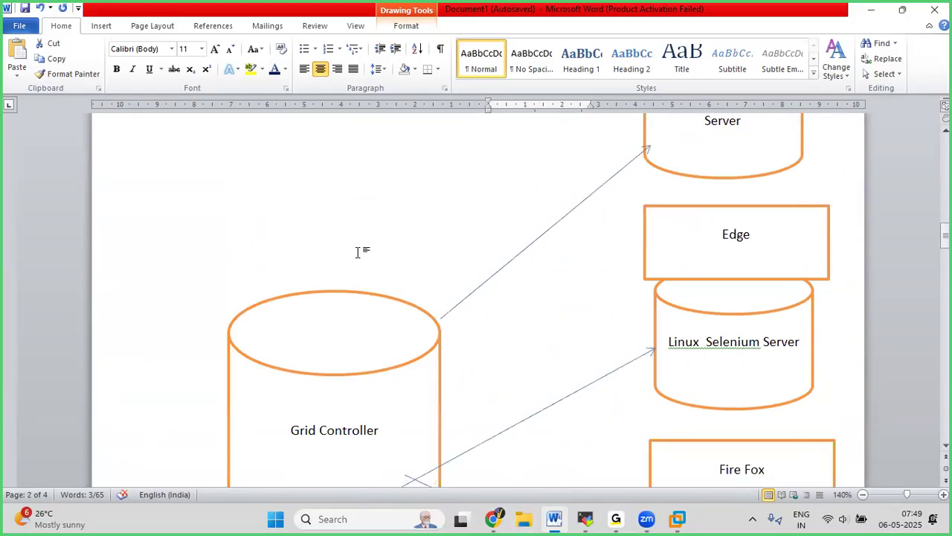
pyautogui.click(11, 29)
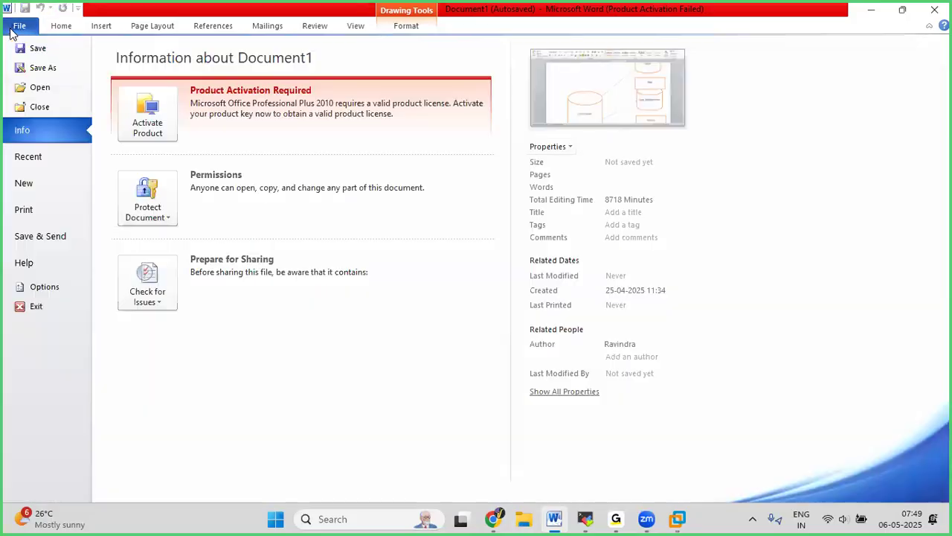
pyautogui.click(30, 158)
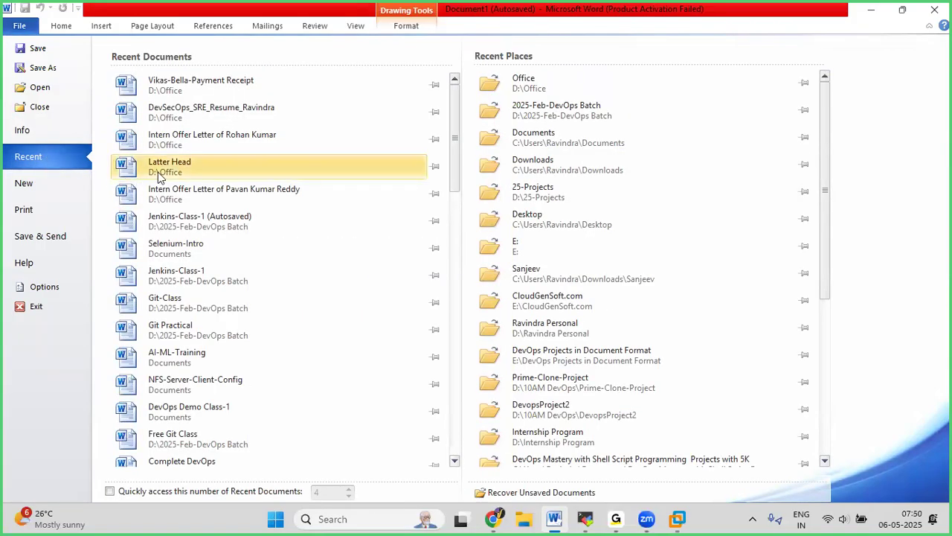
pyautogui.click(165, 222)
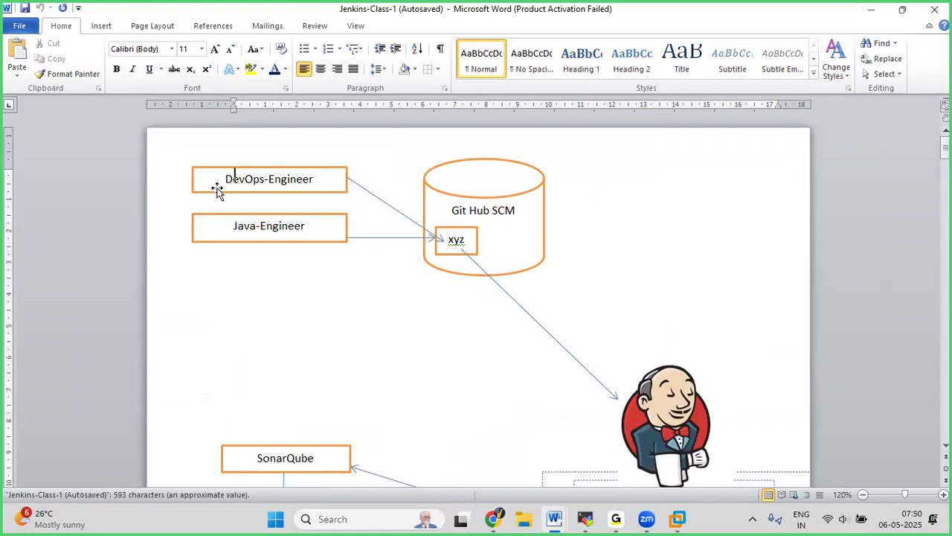
# - Make the DevOps-Engineer box taller by extending its upper edge to near the top of the page
pyautogui.click(314, 172)
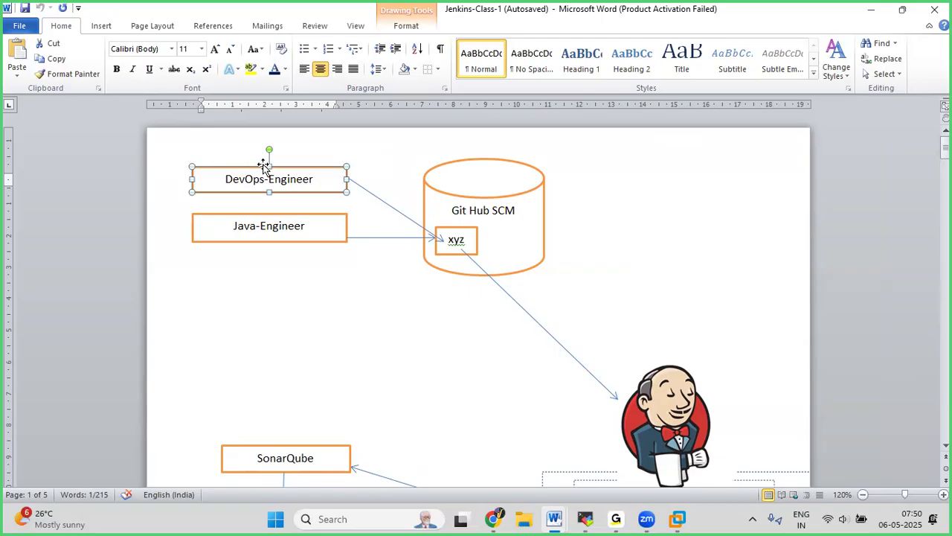
pyautogui.moveTo(269, 165); pyautogui.dragTo(271, 137)
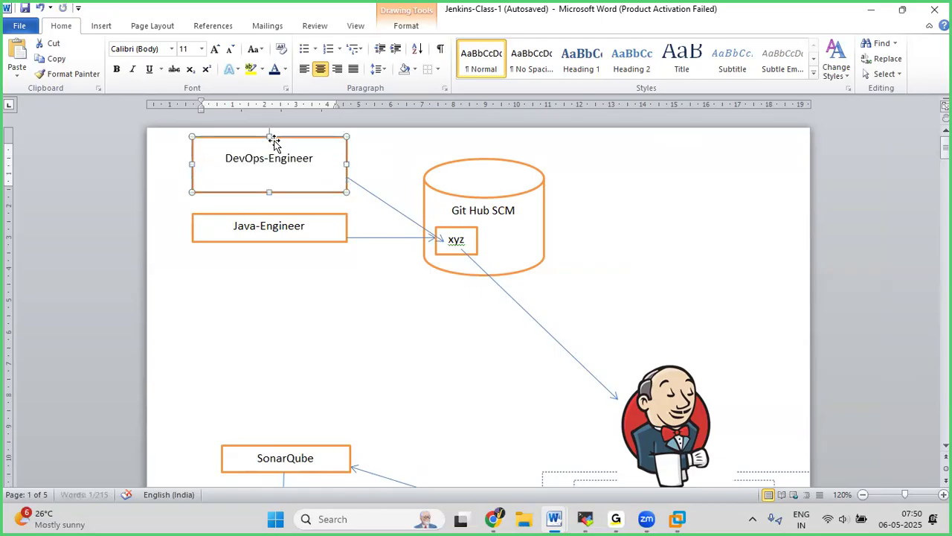
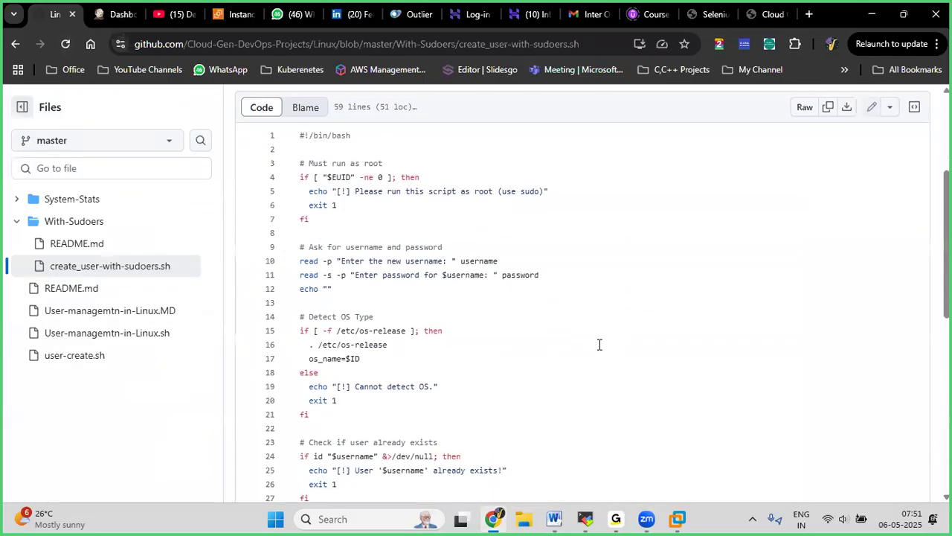
# - Read through create_user-with-sudoers.sh in the With-Sudoers folder, reopening it from the folder's file list
pyautogui.scroll(-3, 599, 346)
pyautogui.scroll(-1, 598, 345)
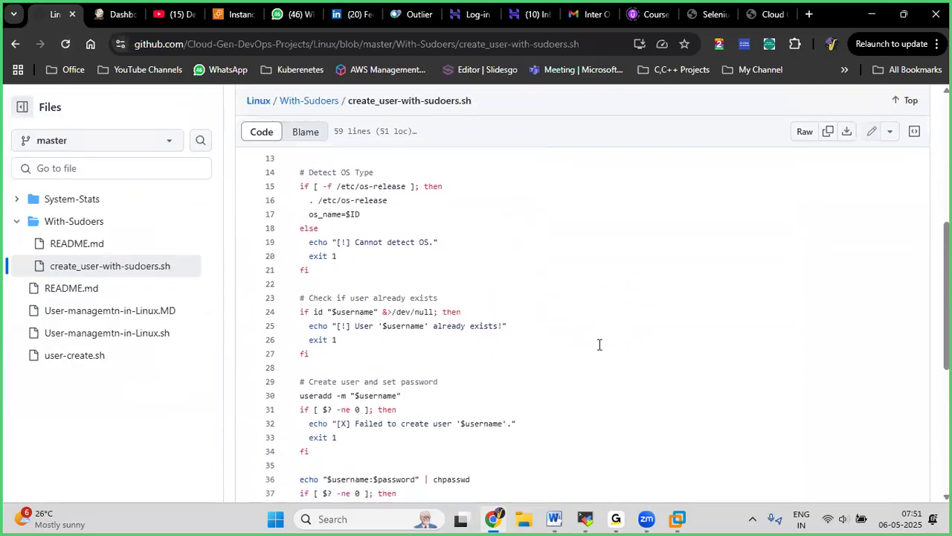
pyautogui.scroll(-4, 563, 332)
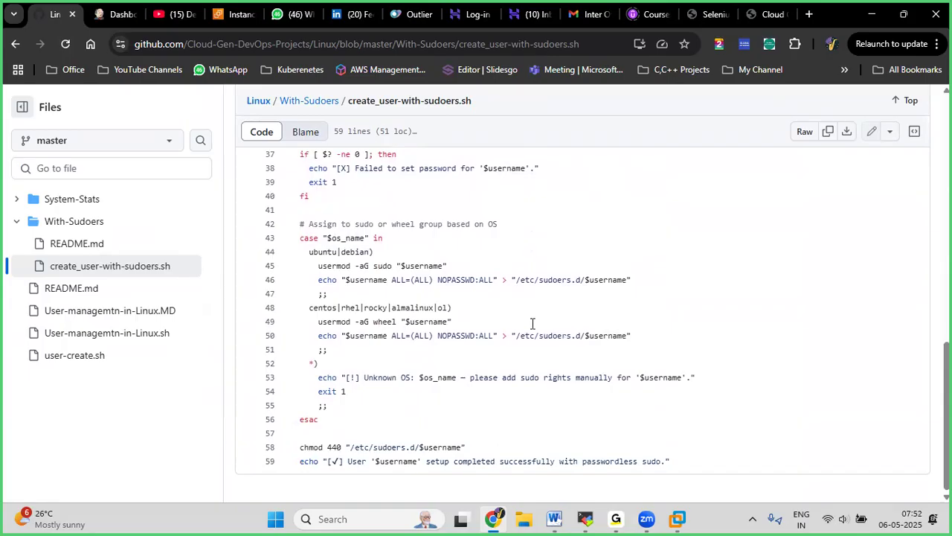
pyautogui.scroll(1, 532, 323)
pyautogui.scroll(3, 532, 323)
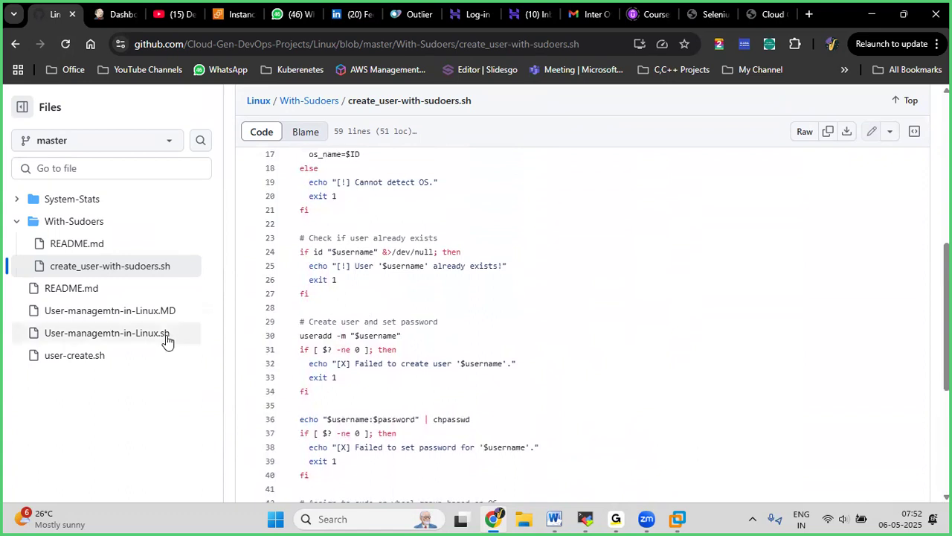
pyautogui.click(72, 228)
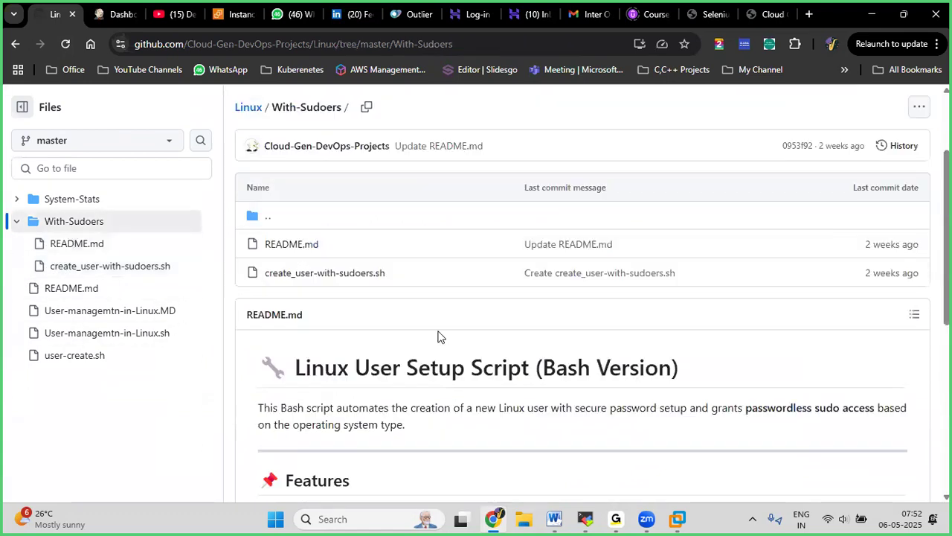
pyautogui.click(334, 275)
pyautogui.scroll(-8, 335, 277)
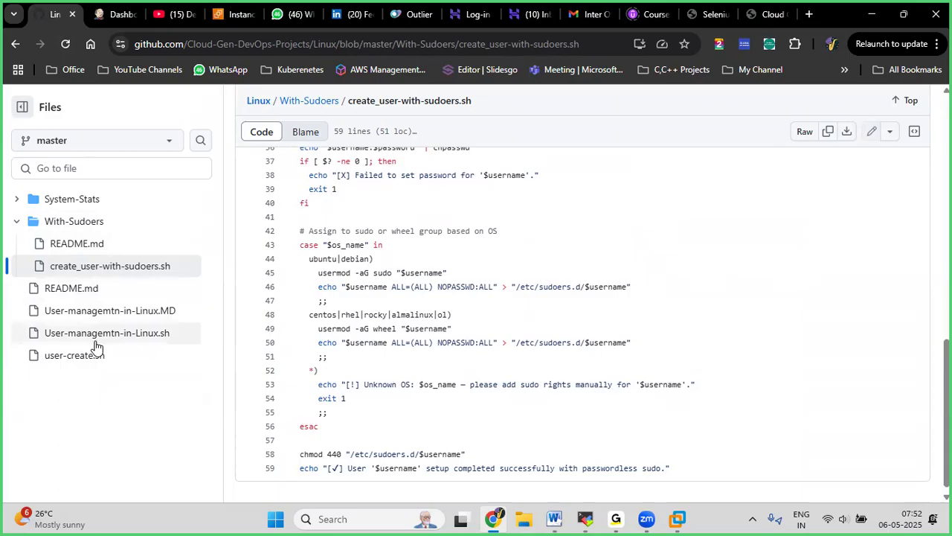
# - Open advanced-level-server-stats.sh in the System-Stats folder and read through the whole script
pyautogui.click(78, 200)
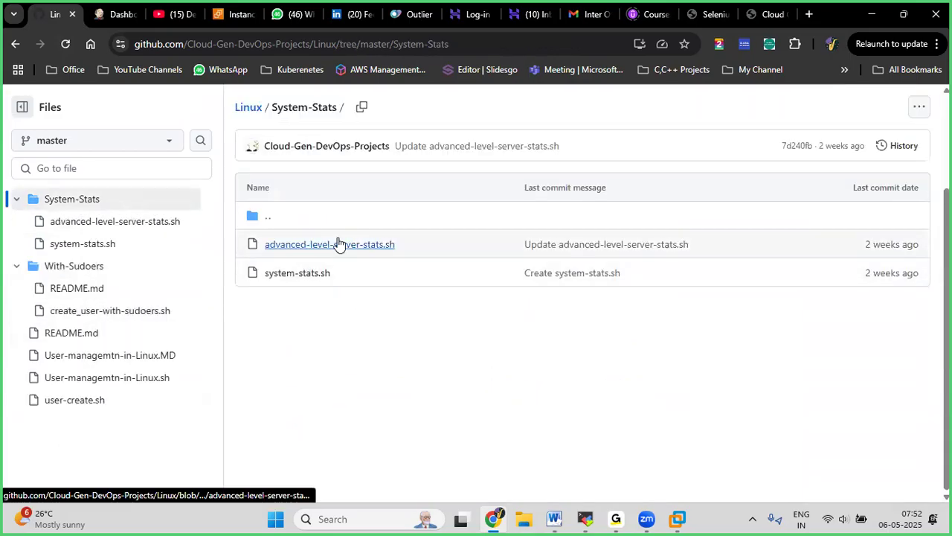
pyautogui.click(337, 247)
pyautogui.scroll(-5, 349, 248)
pyautogui.scroll(-14, 354, 248)
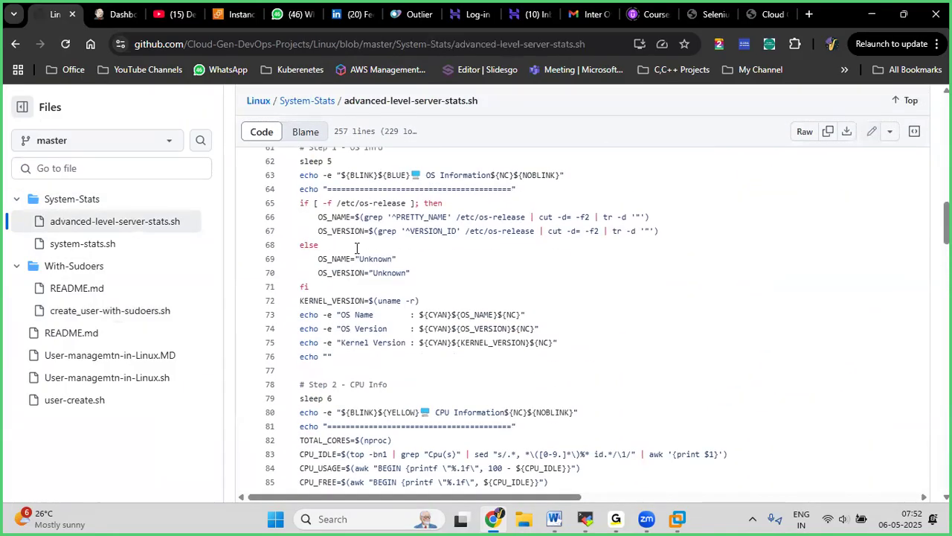
pyautogui.scroll(-13, 356, 248)
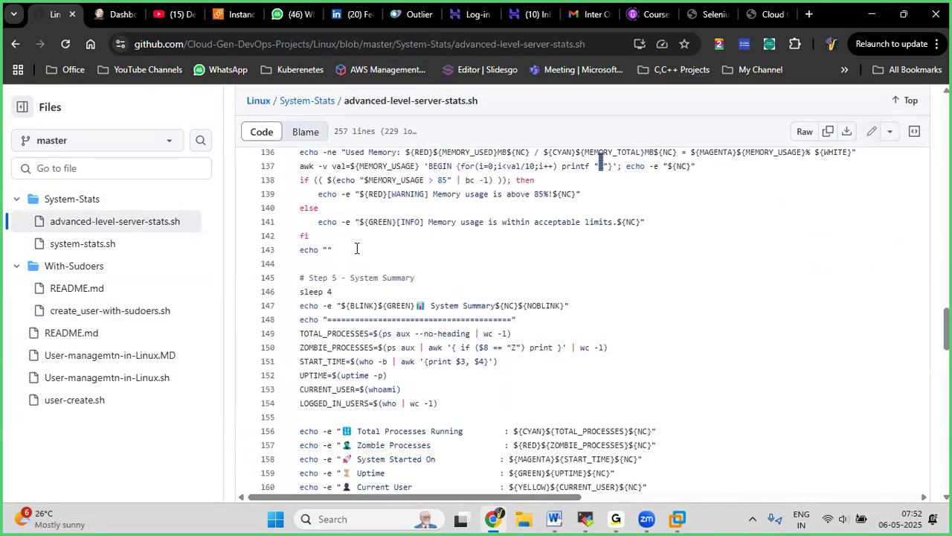
pyautogui.scroll(-9, 356, 247)
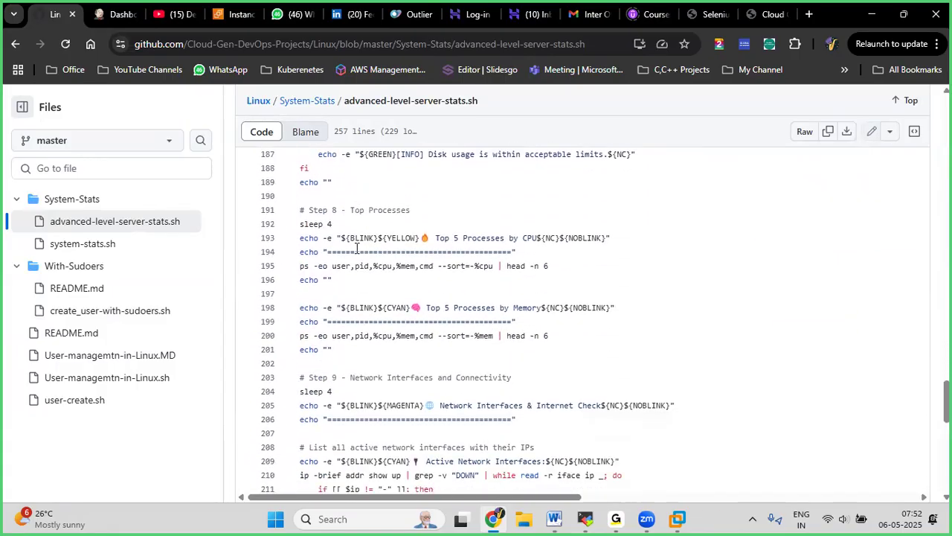
pyautogui.scroll(-6, 356, 247)
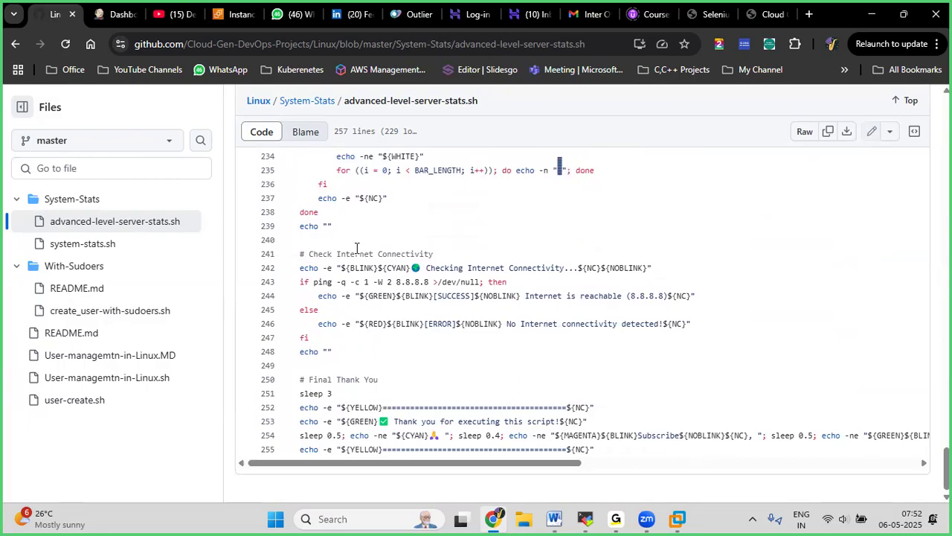
pyautogui.scroll(15, 356, 248)
pyautogui.scroll(9, 349, 258)
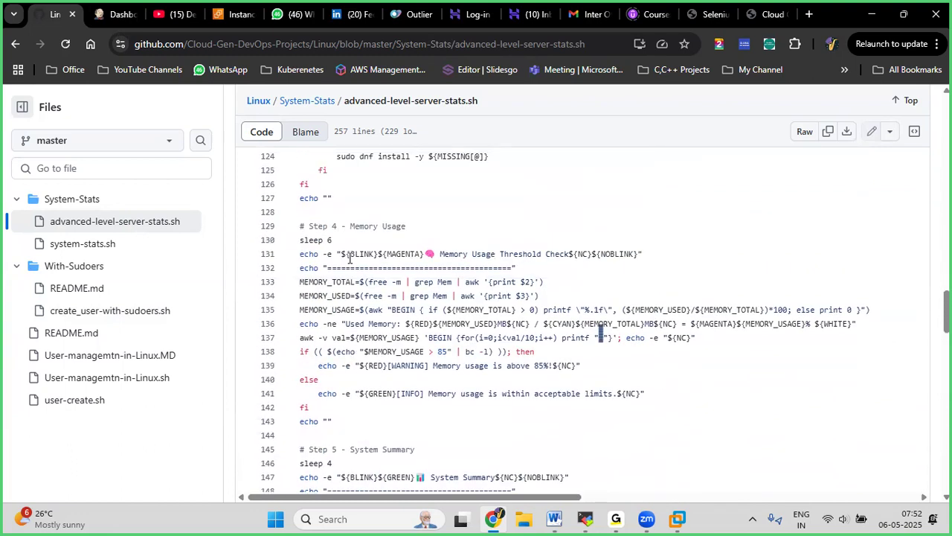
pyautogui.scroll(9, 350, 258)
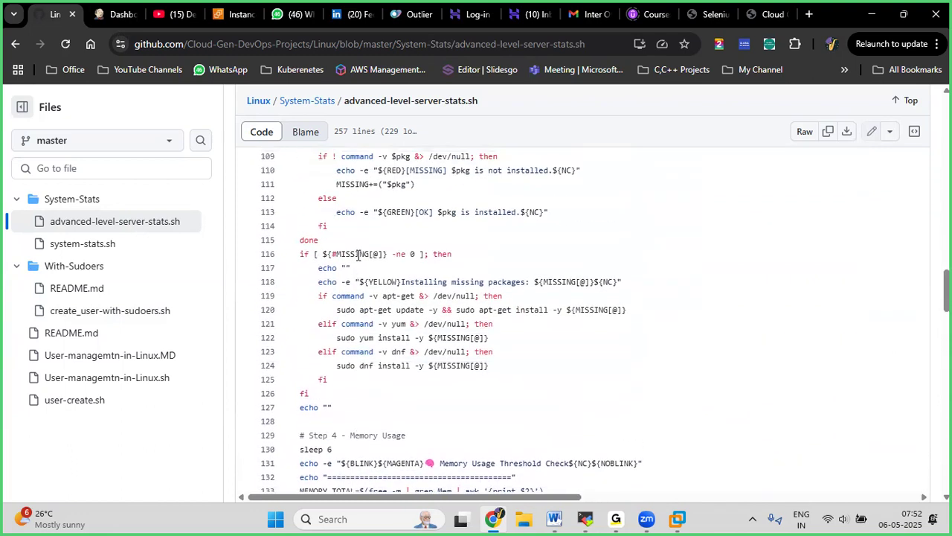
pyautogui.scroll(4, 390, 237)
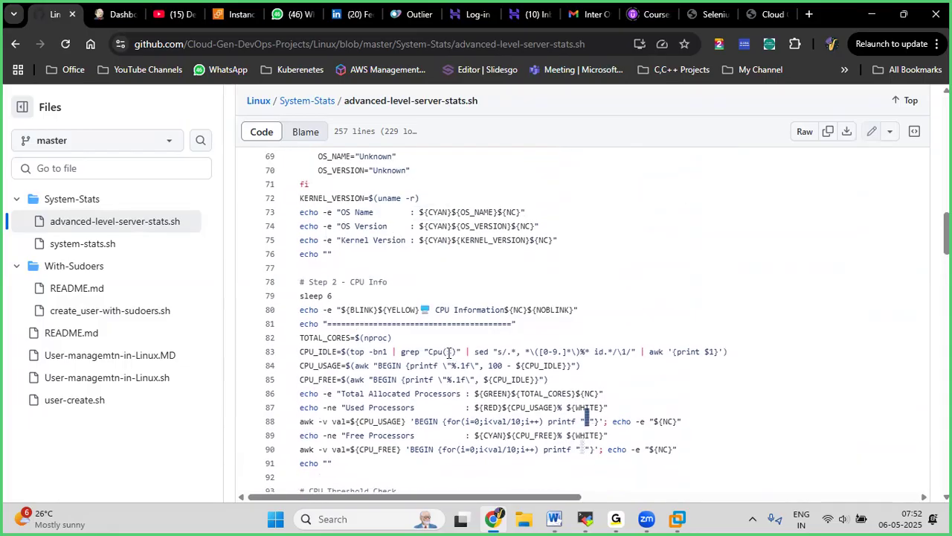
pyautogui.scroll(7, 449, 352)
pyautogui.scroll(1, 448, 353)
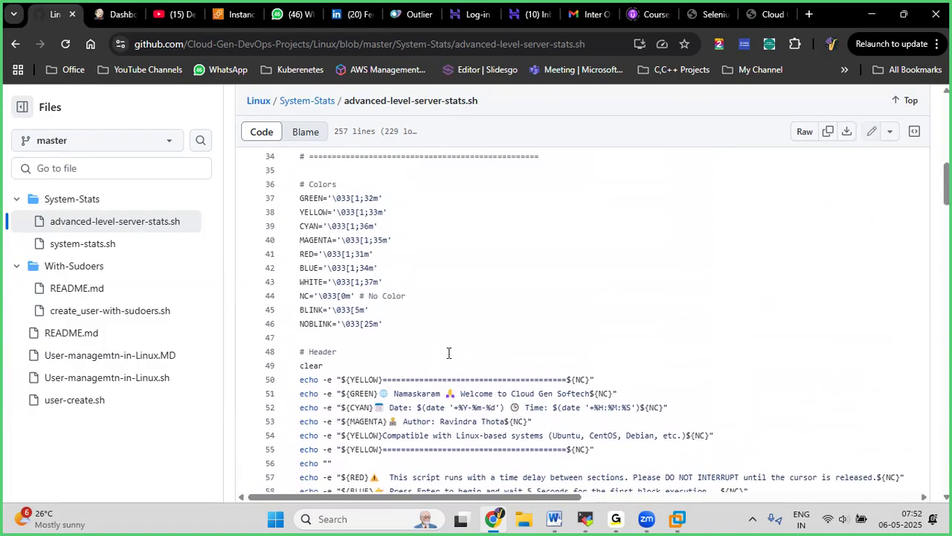
pyautogui.scroll(9, 449, 353)
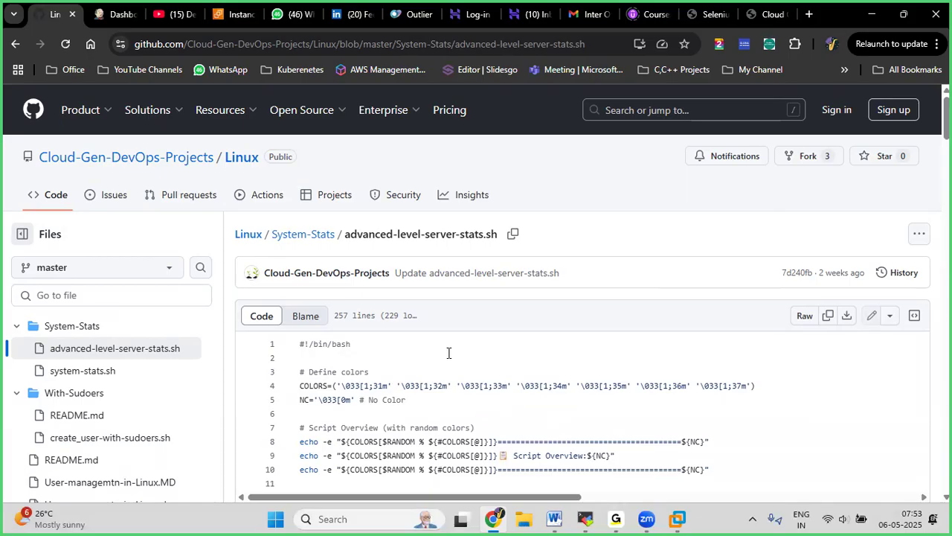
# - Sign in to GitHub with the saved account credentials and enter the two-factor authentication code
pyautogui.click(837, 110)
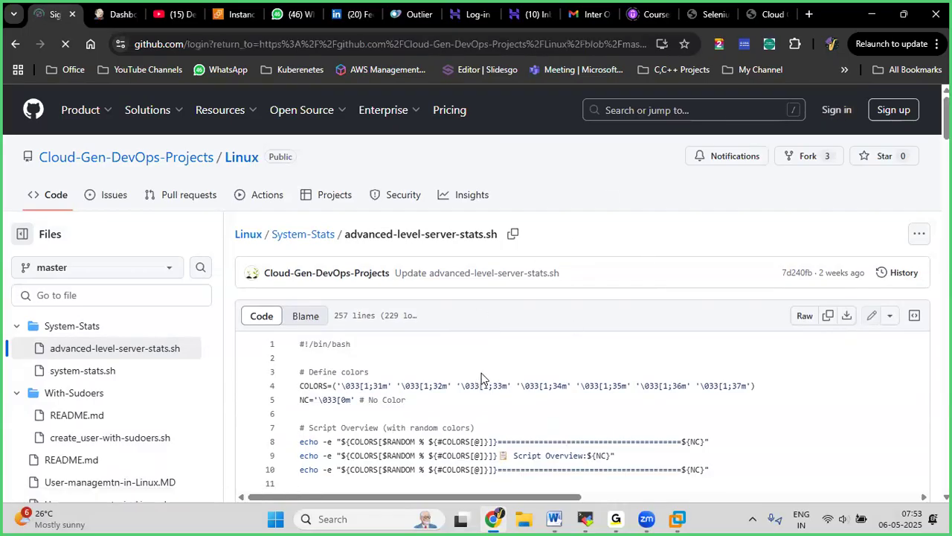
pyautogui.click(474, 329)
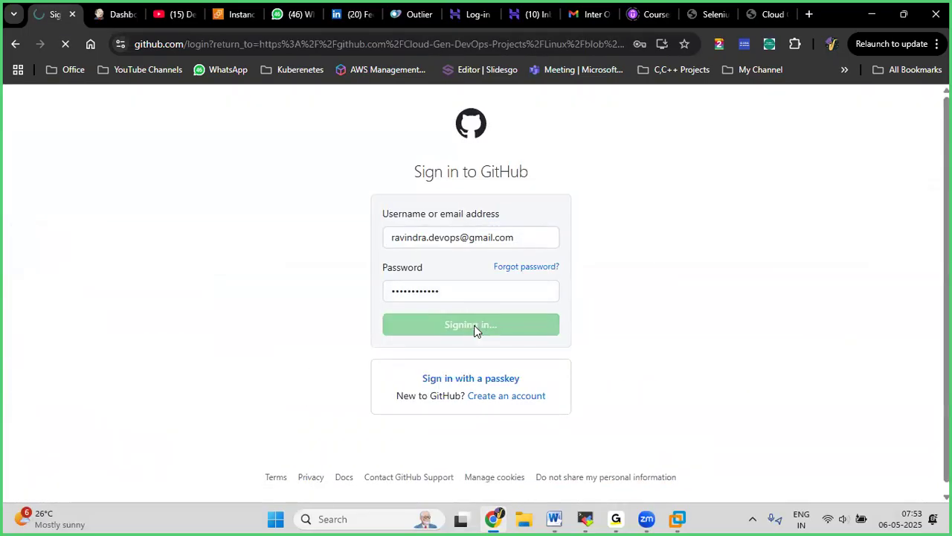
pyautogui.click(470, 319)
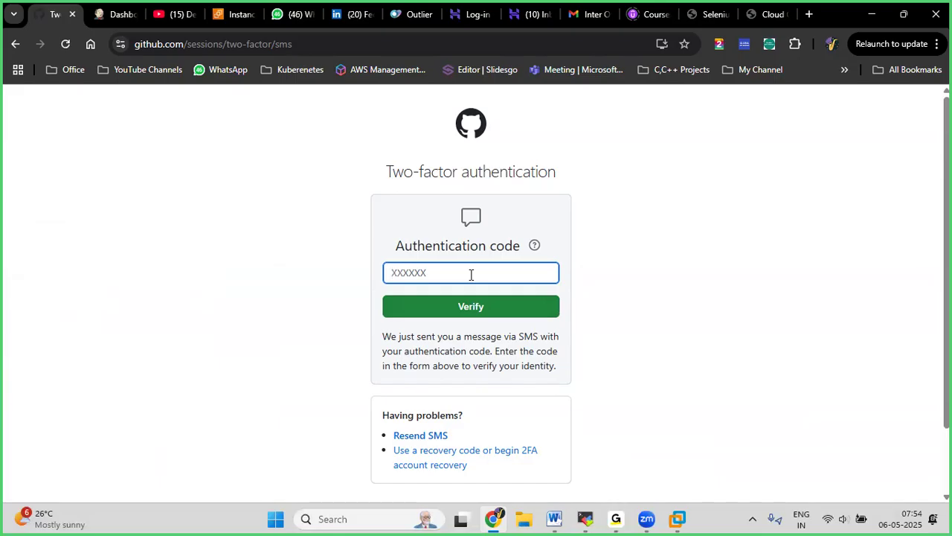
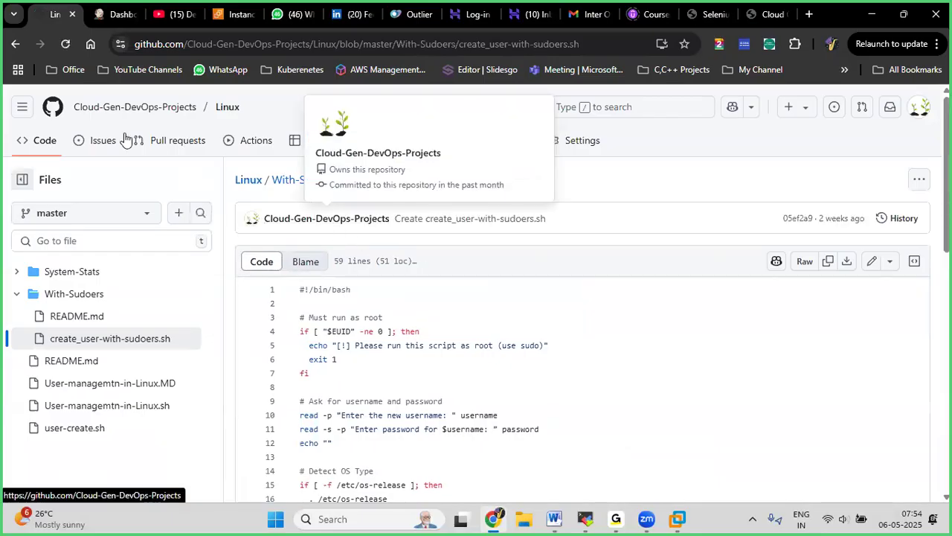
# - Open the Linux repository's main page and copy its HTTPS clone URL
pyautogui.click(227, 111)
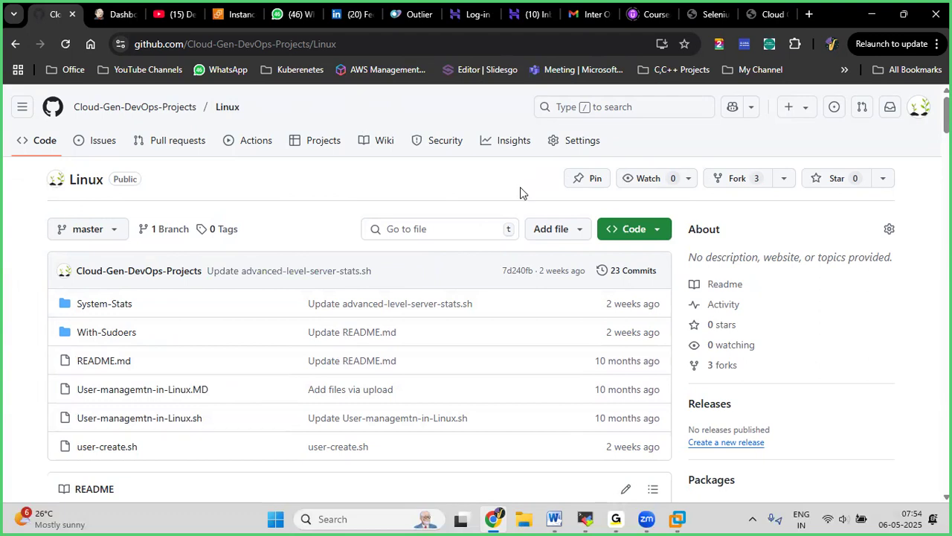
pyautogui.click(659, 235)
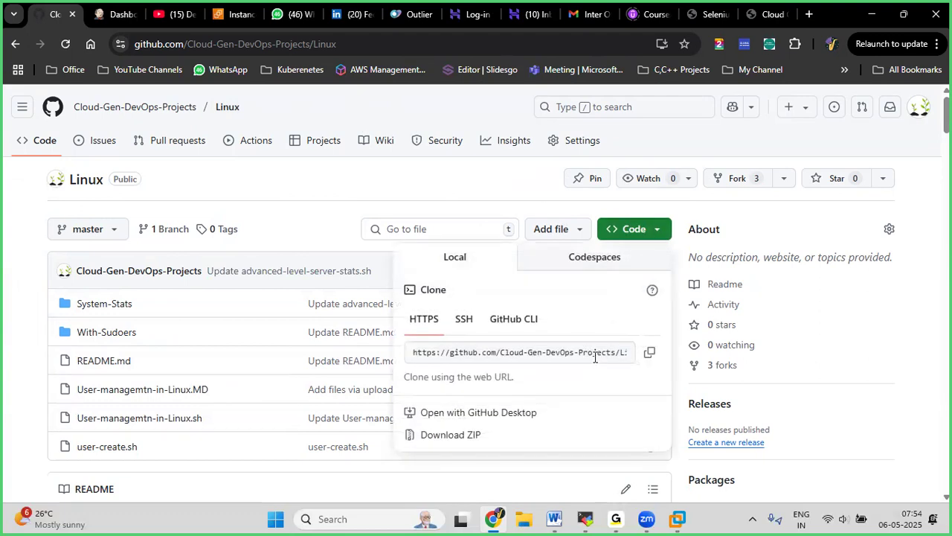
pyautogui.click(650, 352)
pyautogui.click(648, 355)
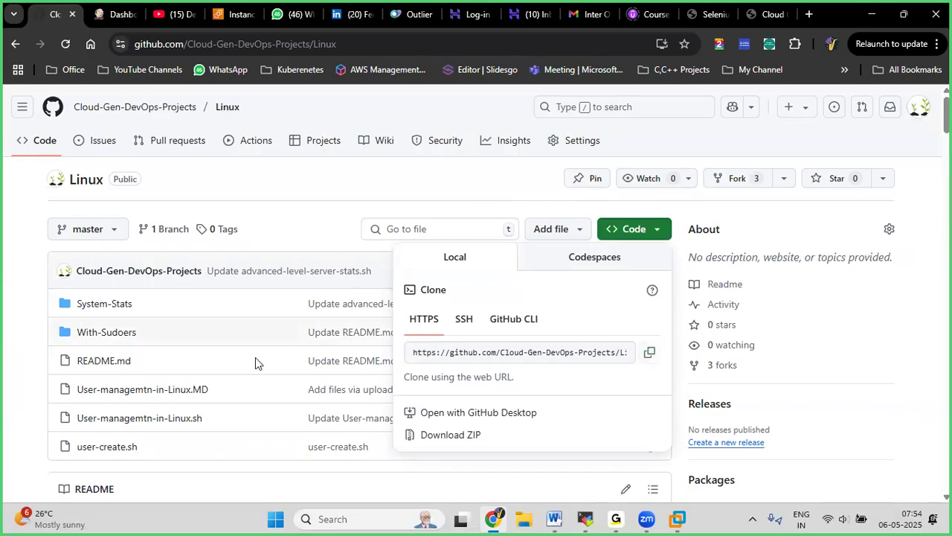
pyautogui.scroll(-1, 209, 365)
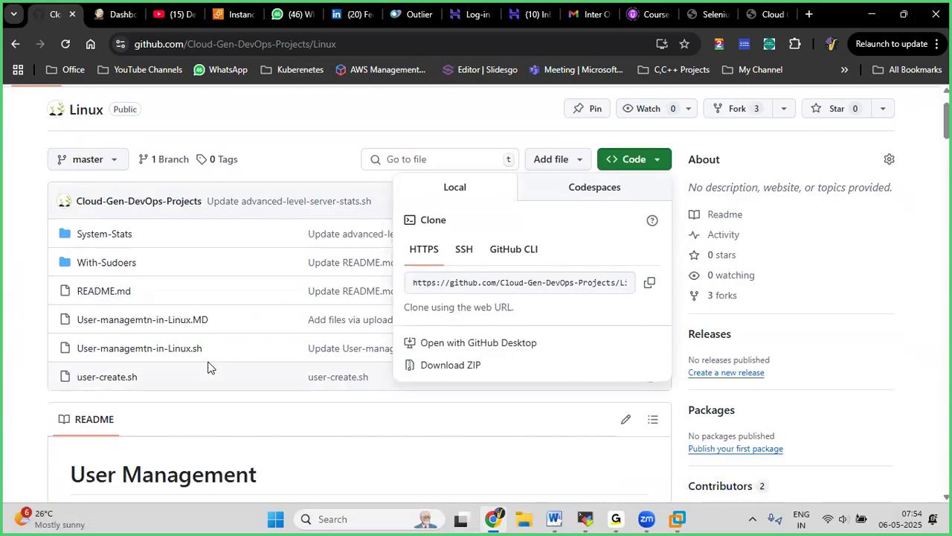
pyautogui.click(218, 419)
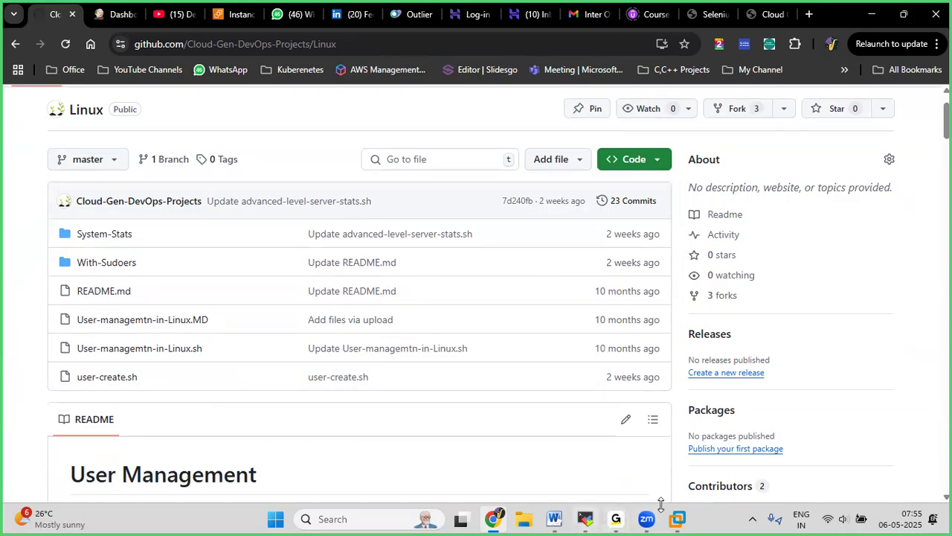
# - Switch to the Jenkins-Class-1 document in Word and replace the xyz label in the Git Hub SCM cylinder with linux
pyautogui.moveTo(554, 519)
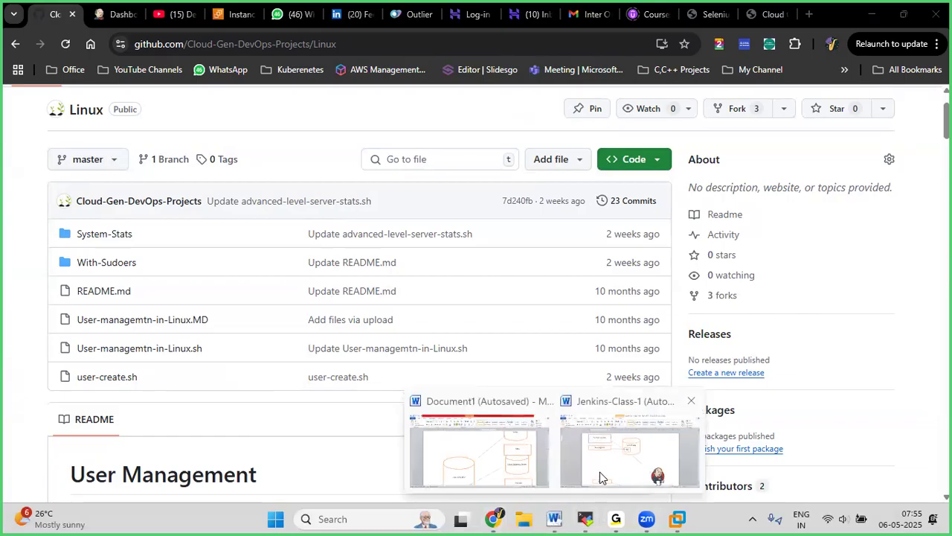
pyautogui.click(599, 472)
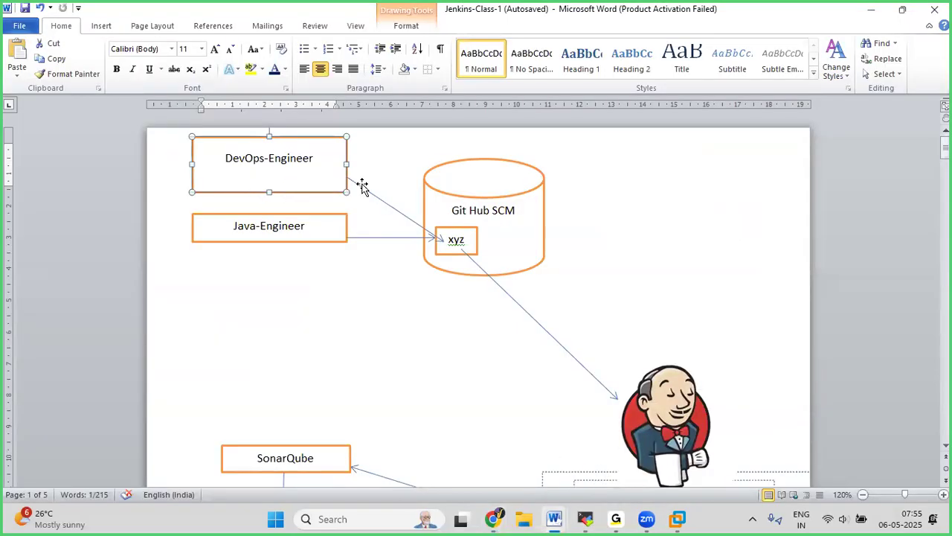
pyautogui.click(492, 196)
pyautogui.scroll(-3, 492, 196)
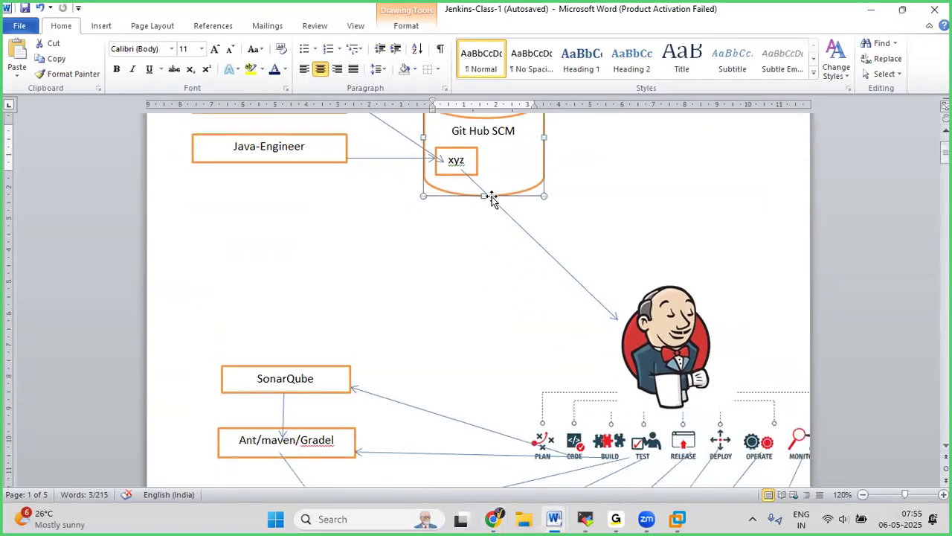
pyautogui.moveTo(466, 162); pyautogui.dragTo(449, 164)
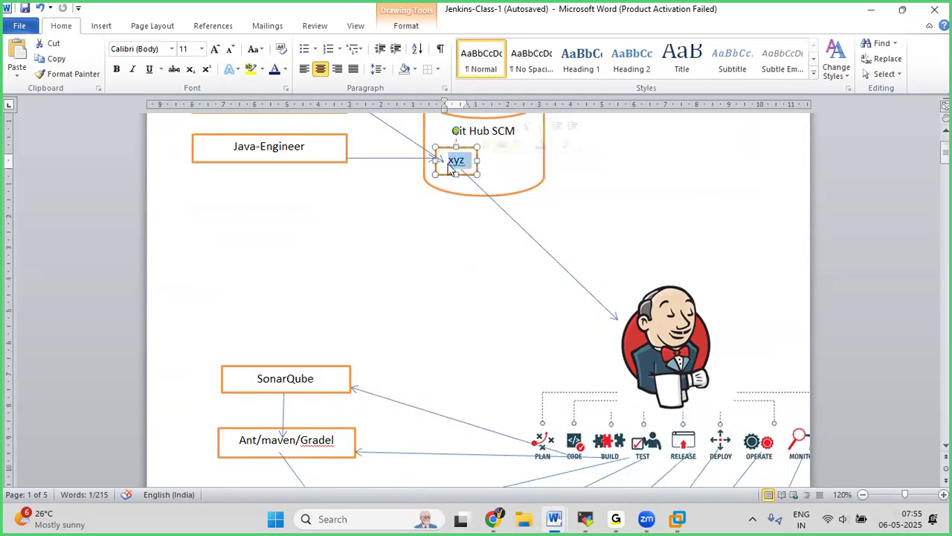
pyautogui.write('linu')
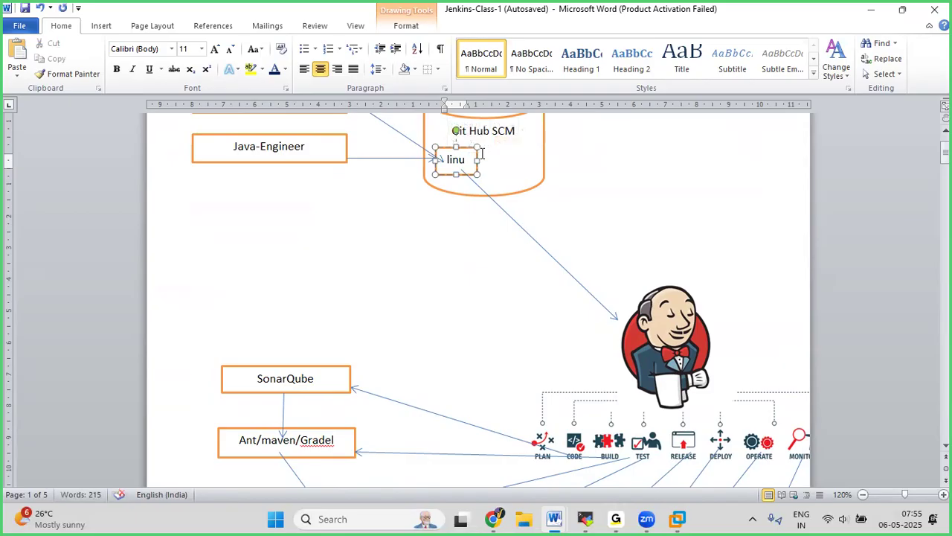
pyautogui.write('x')
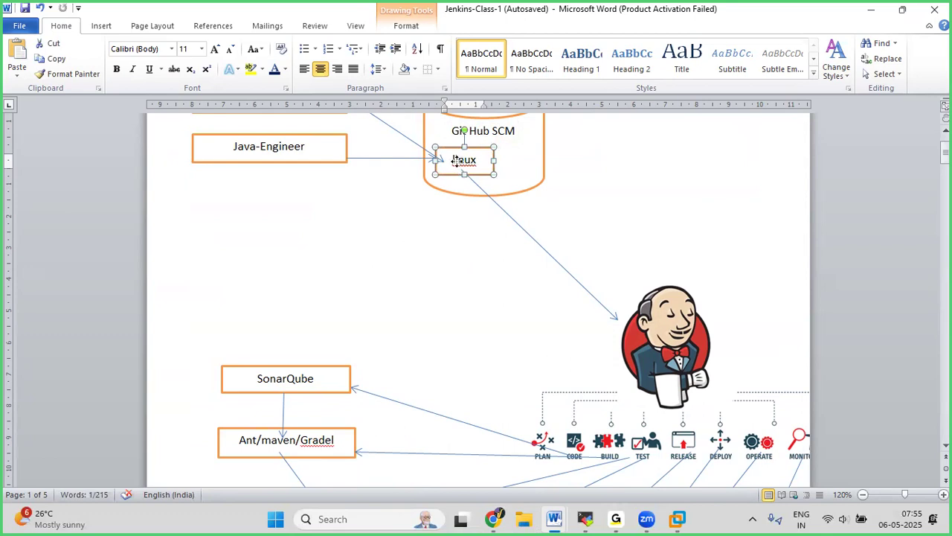
pyautogui.rightClick(459, 163)
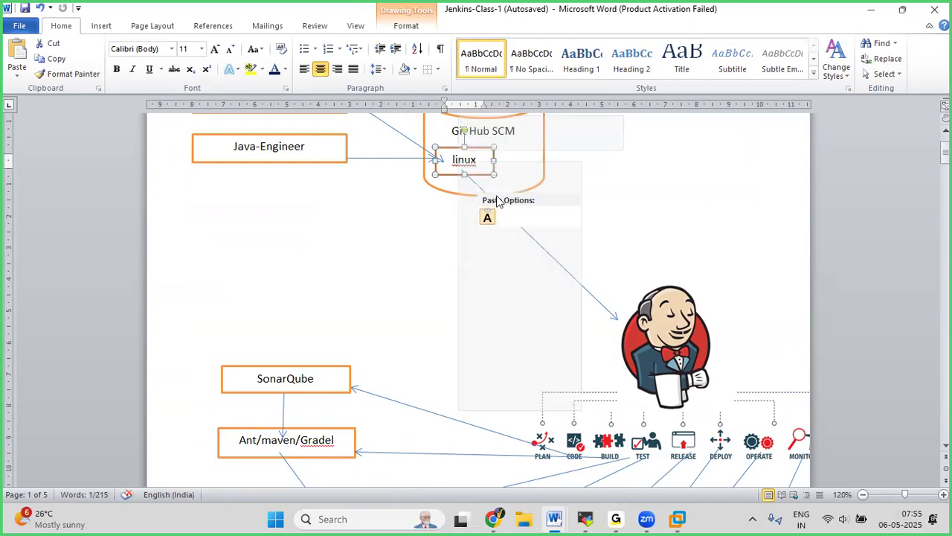
pyautogui.press('Escape')
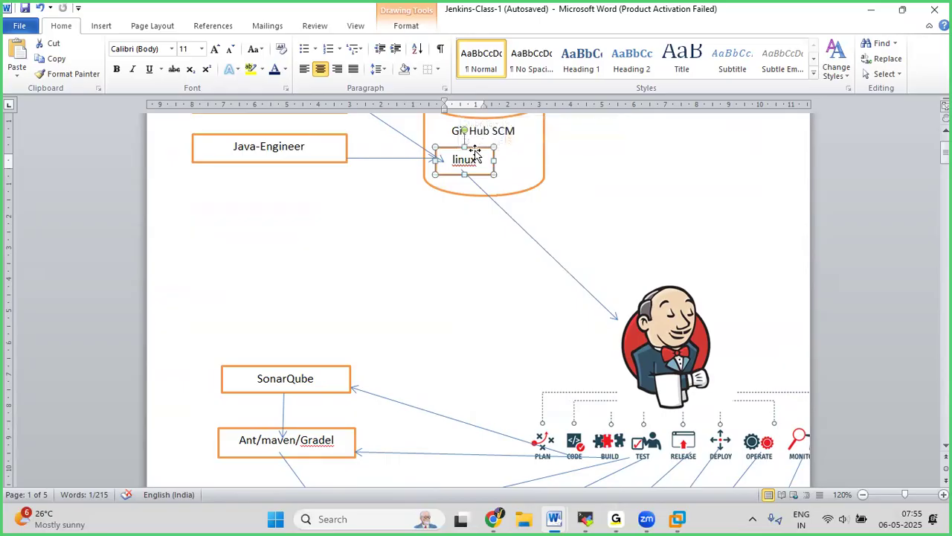
pyautogui.click(451, 162)
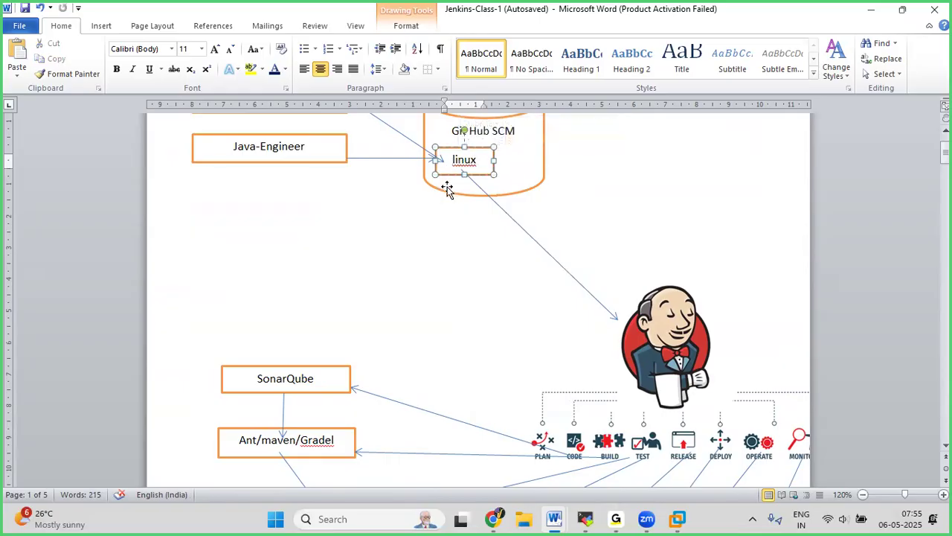
# - Switch to Chrome and copy the HTTPS clone URL of the Linux repository
pyautogui.click(493, 519)
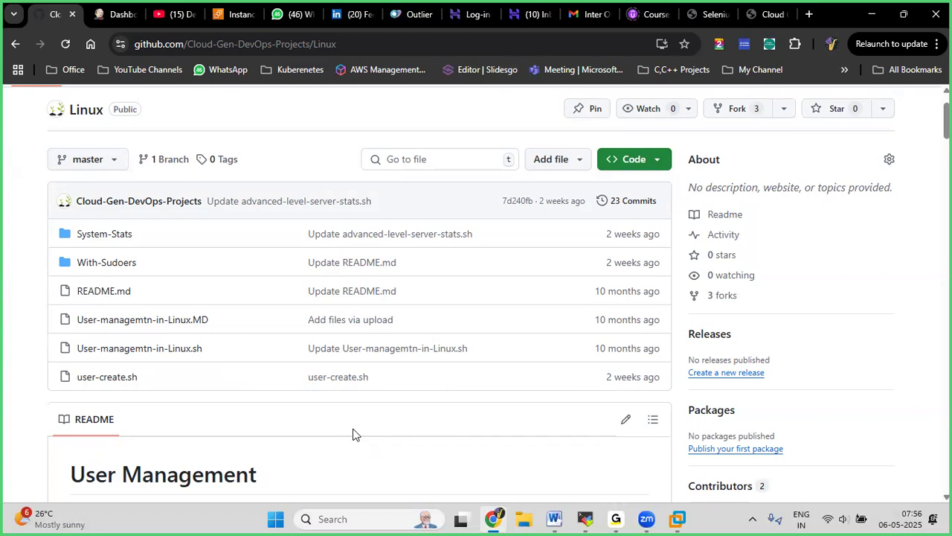
pyautogui.click(629, 162)
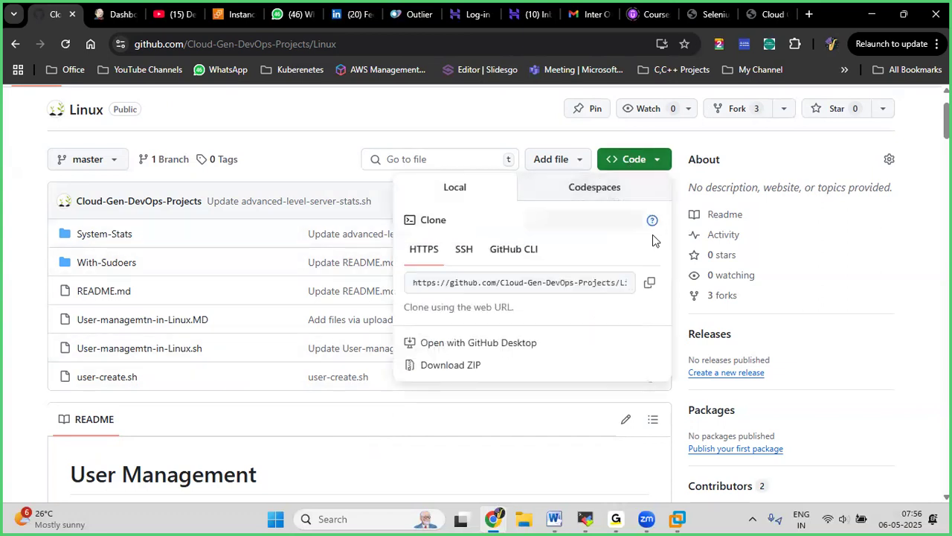
pyautogui.click(649, 283)
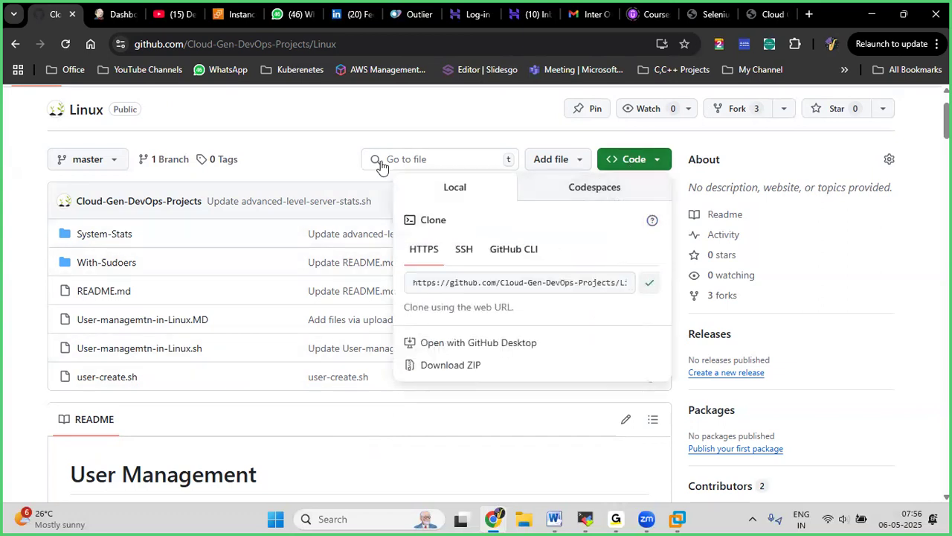
# - Start a new Jenkins item and name it Gir-Repo-Integration-Test-Project-1
pyautogui.click(113, 16)
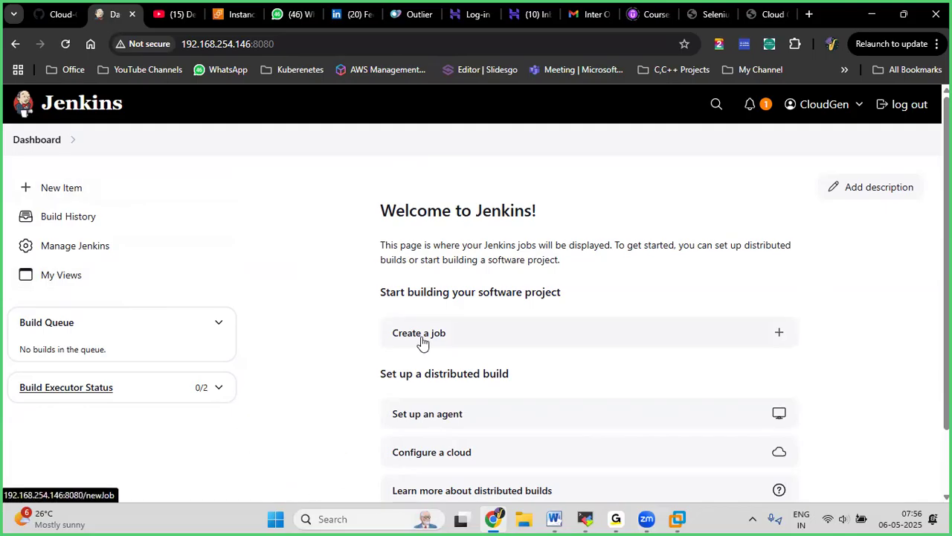
pyautogui.click(65, 192)
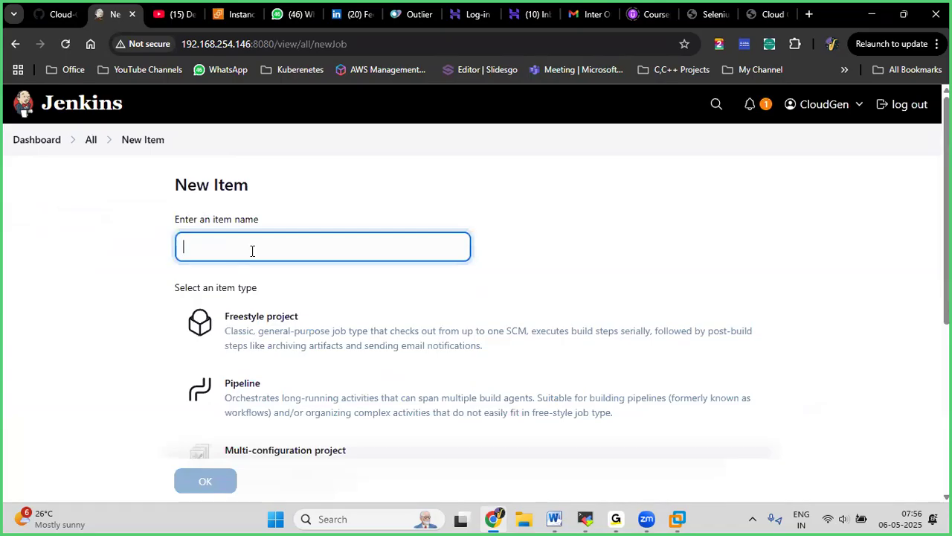
pyautogui.click(252, 251)
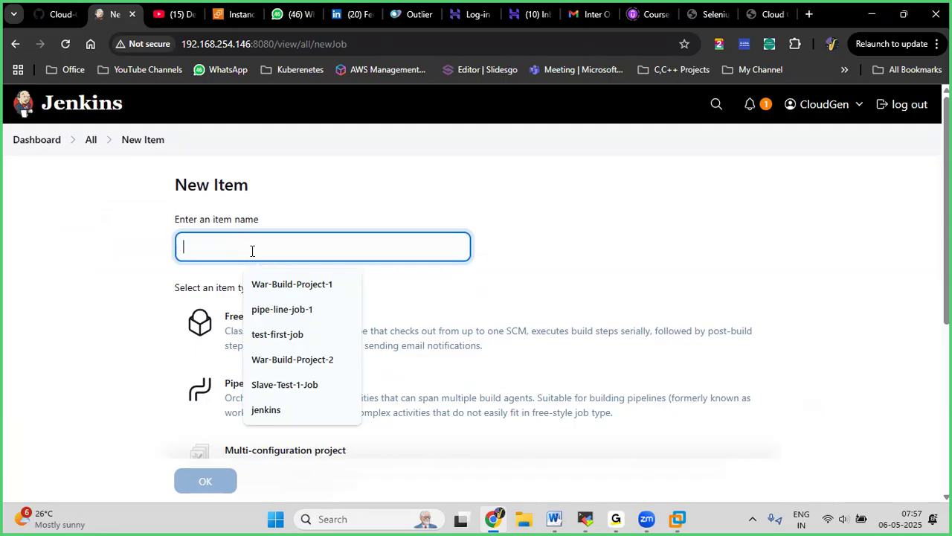
pyautogui.write('Gir-')
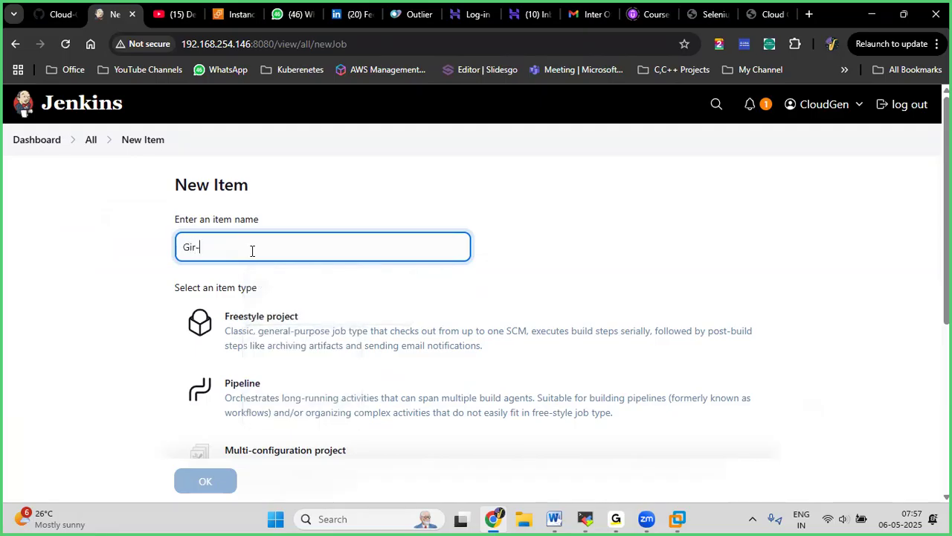
pyautogui.write('Repo-Integration-Test-Project-1')
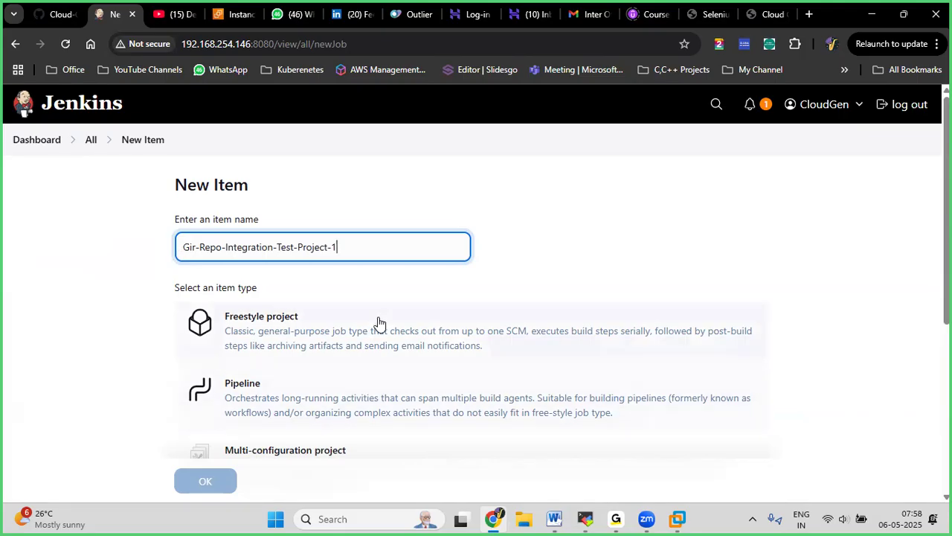
# - Choose Freestyle project as the item type and create the job
pyautogui.scroll(-2, 379, 323)
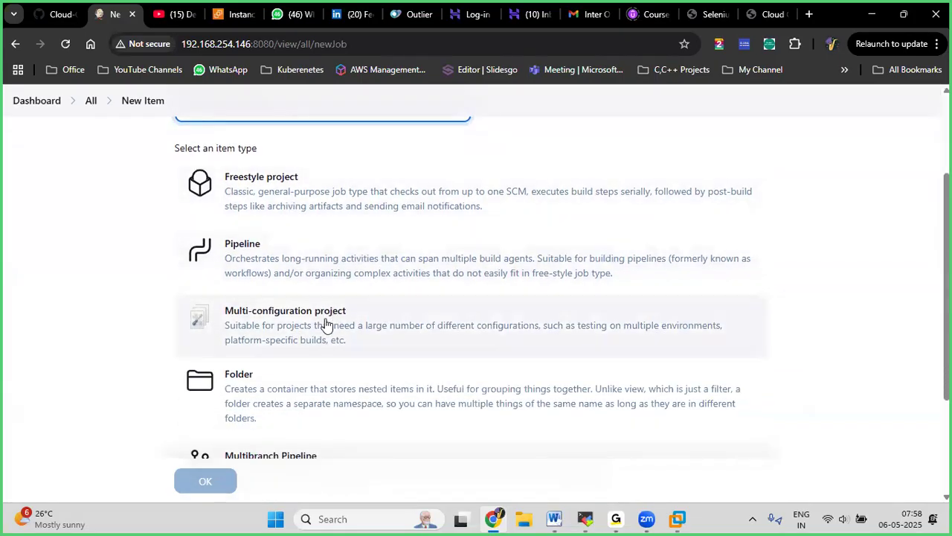
pyautogui.scroll(-2, 310, 327)
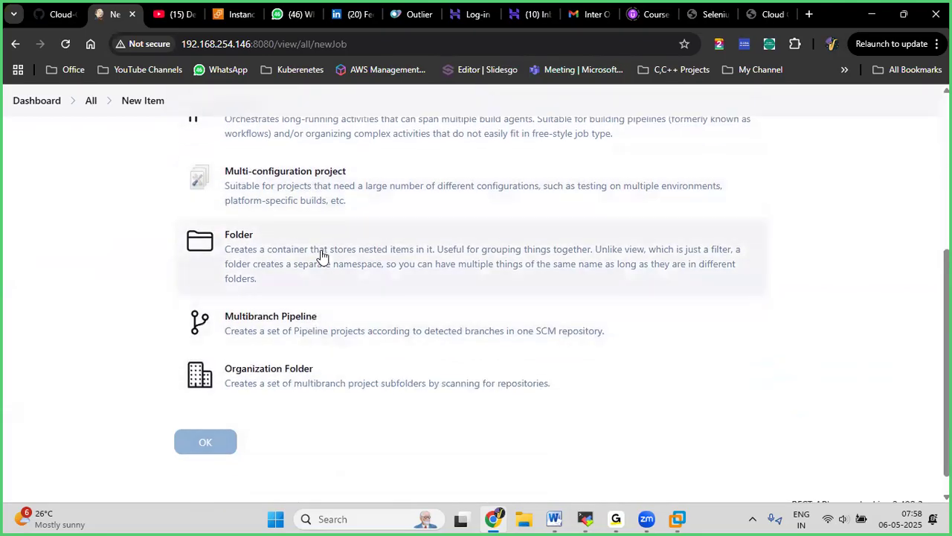
pyautogui.scroll(3, 322, 255)
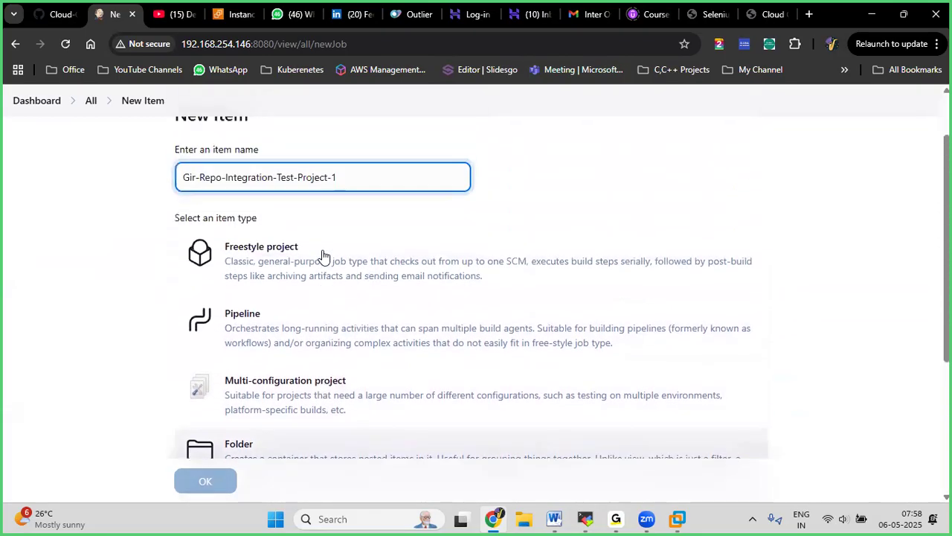
pyautogui.click(257, 265)
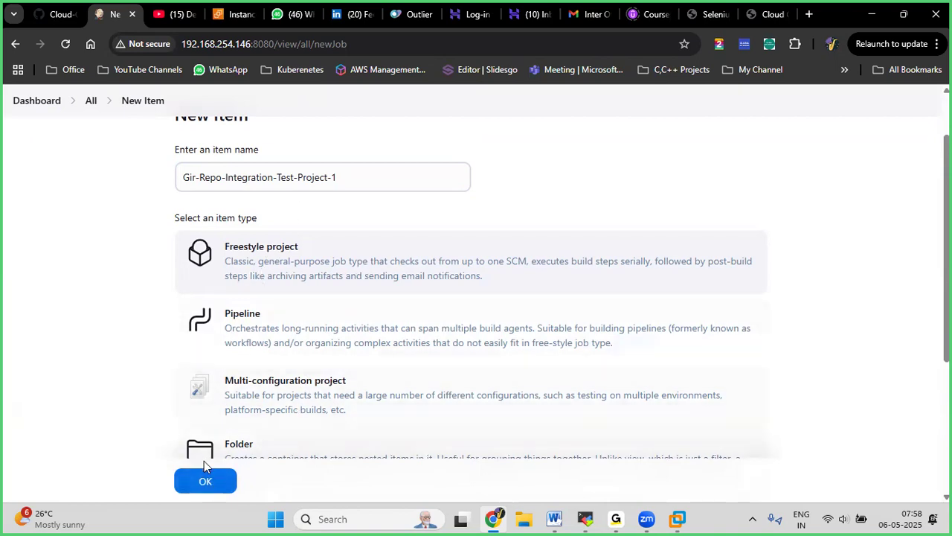
pyautogui.click(202, 483)
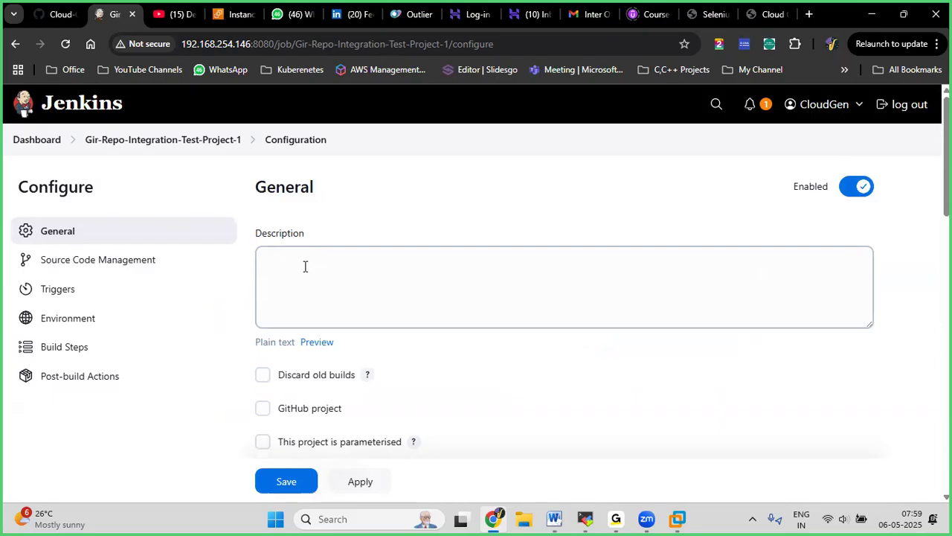
pyautogui.click(128, 267)
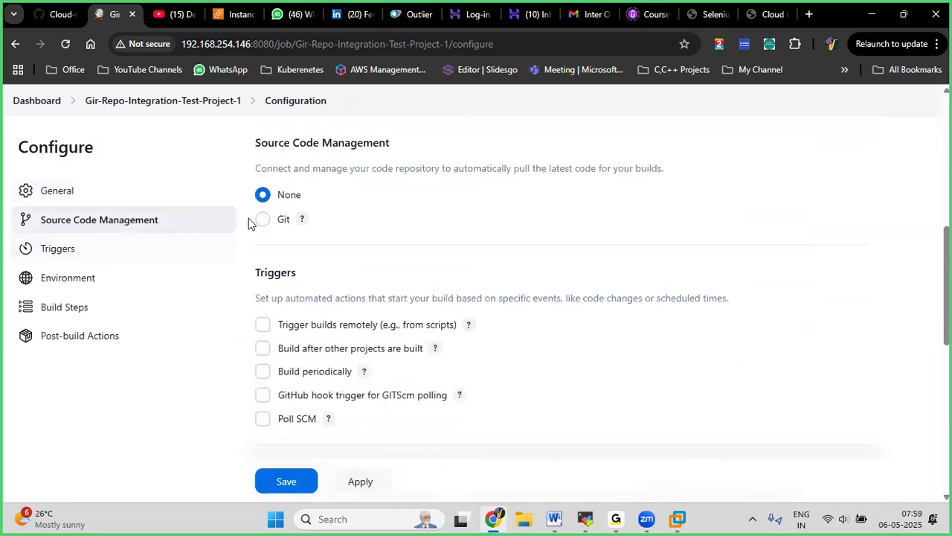
pyautogui.click(262, 221)
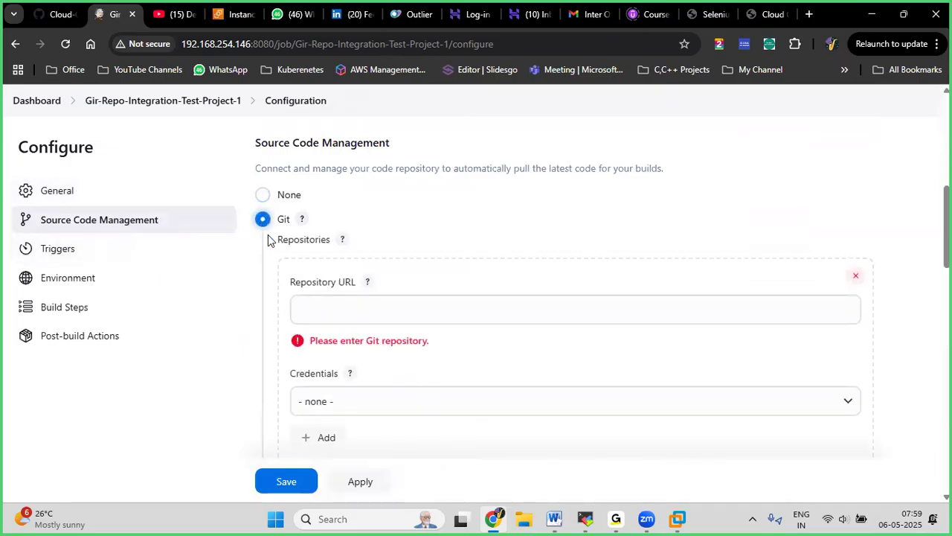
pyautogui.click(350, 315)
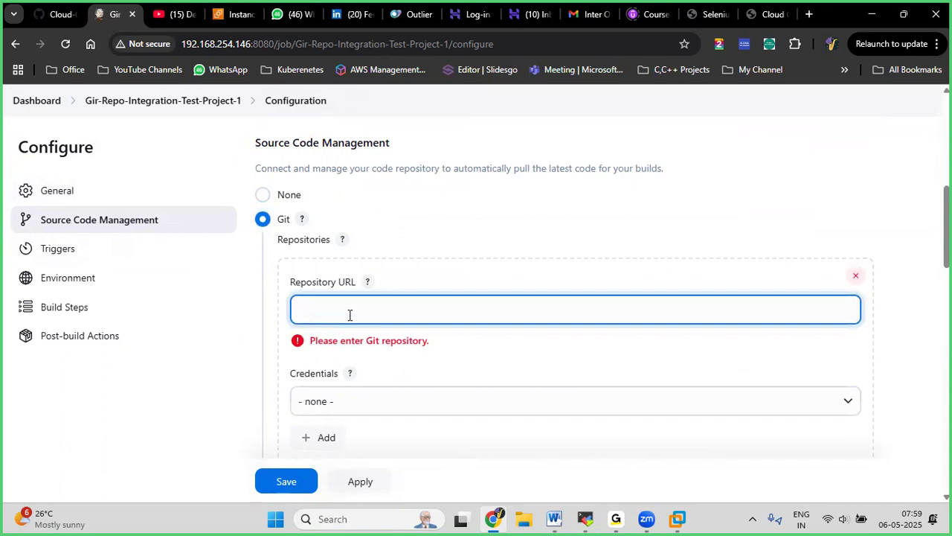
pyautogui.hotkey('ctrl', 'v')
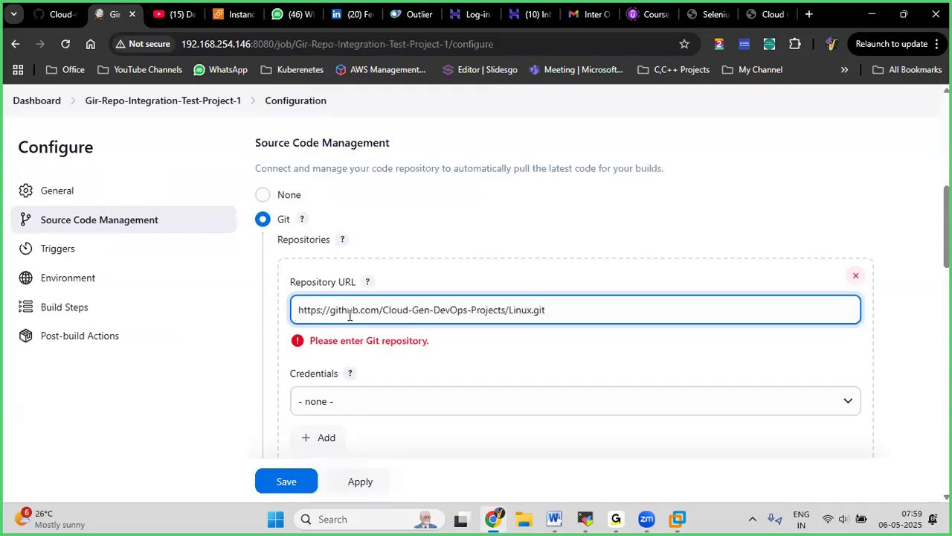
pyautogui.click(462, 443)
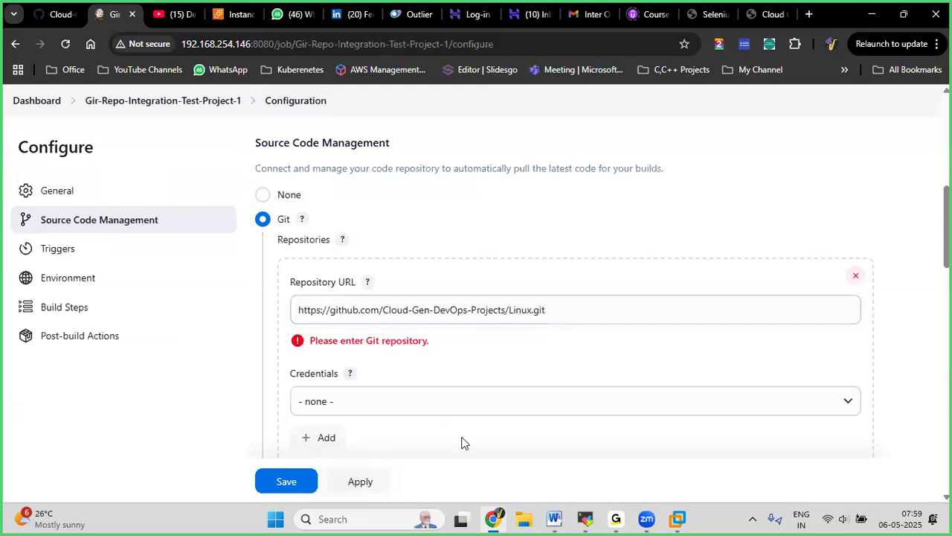
pyautogui.scroll(-1, 399, 360)
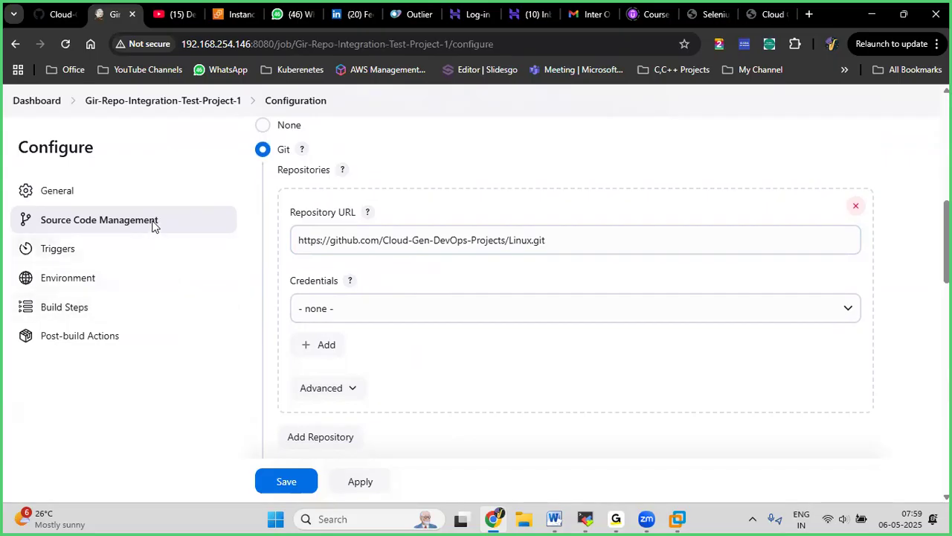
# - Compare the Linux repository's visibility and branch on GitHub with the Jenkins job's credentials and branch specifier
pyautogui.click(56, 10)
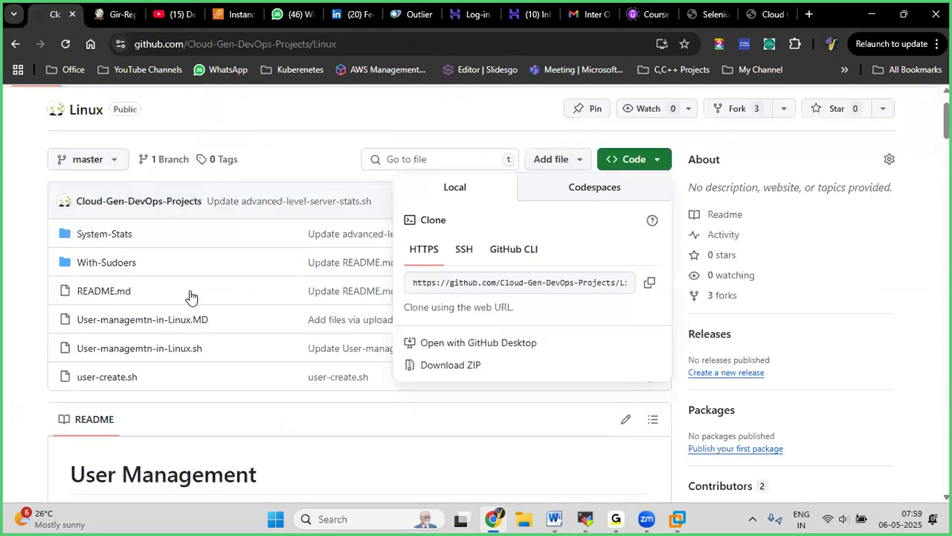
pyautogui.click(278, 425)
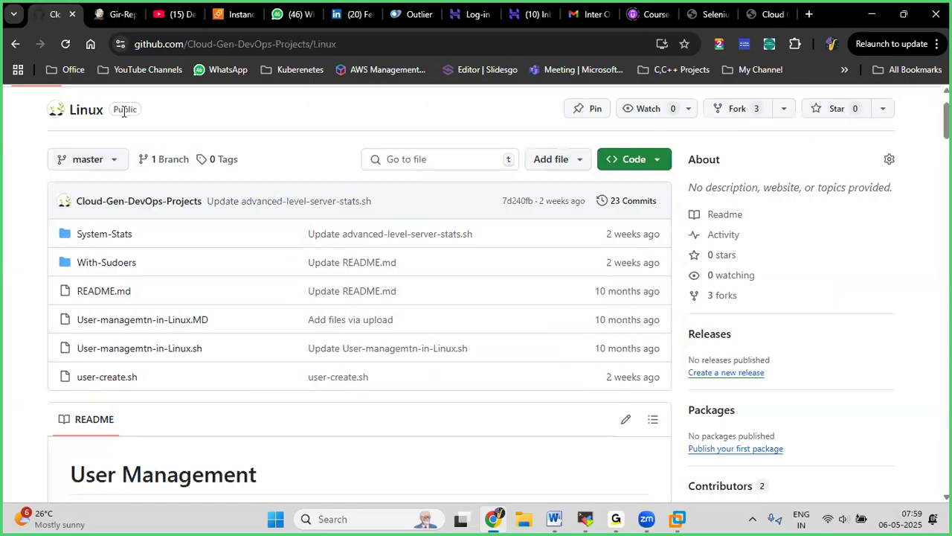
pyautogui.click(115, 14)
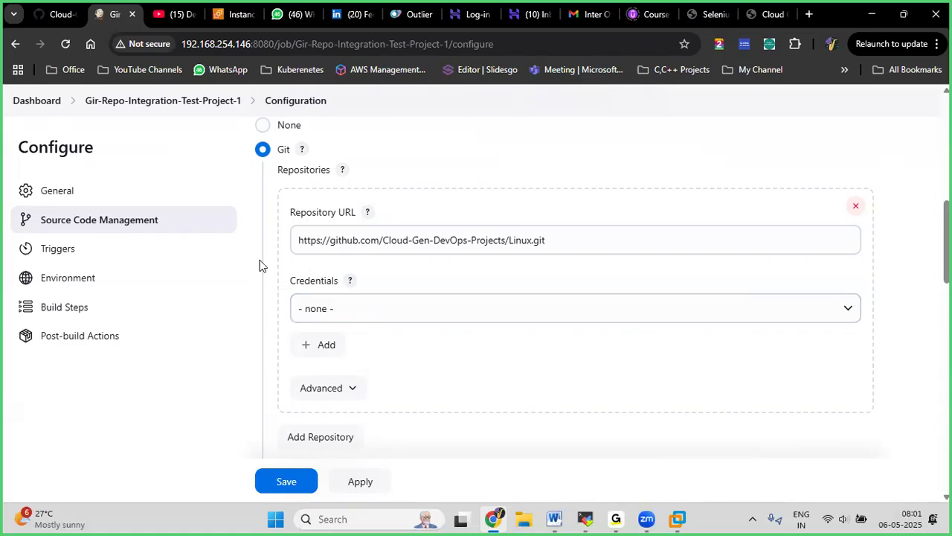
pyautogui.click(48, 15)
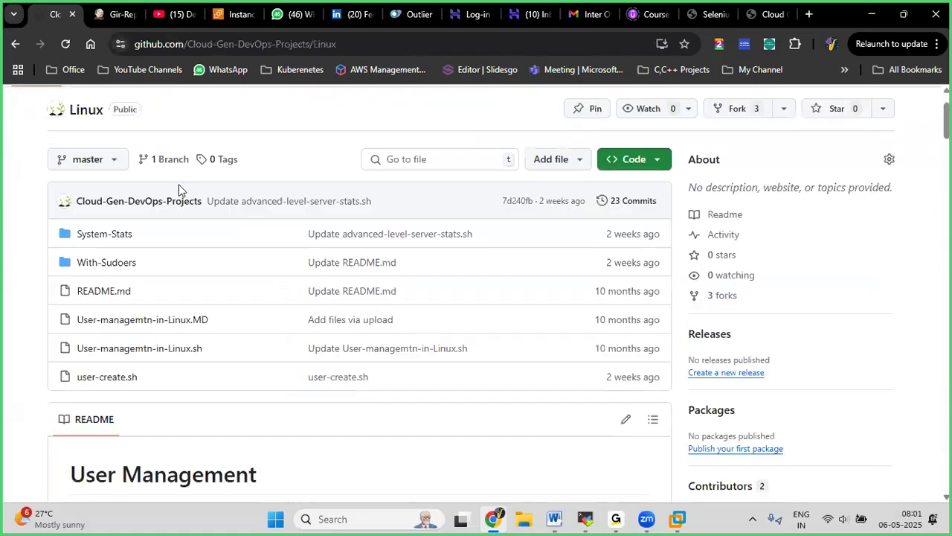
pyautogui.scroll(2, 124, 132)
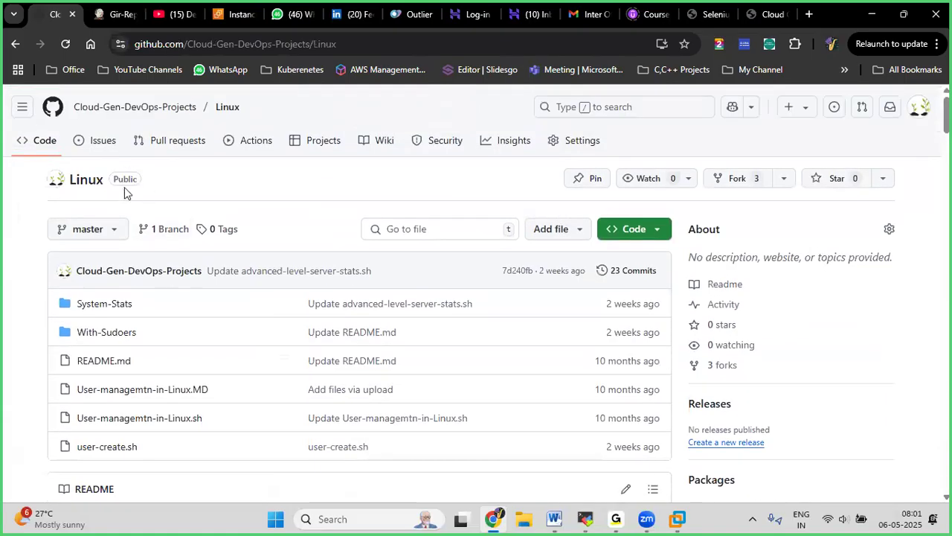
pyautogui.click(110, 14)
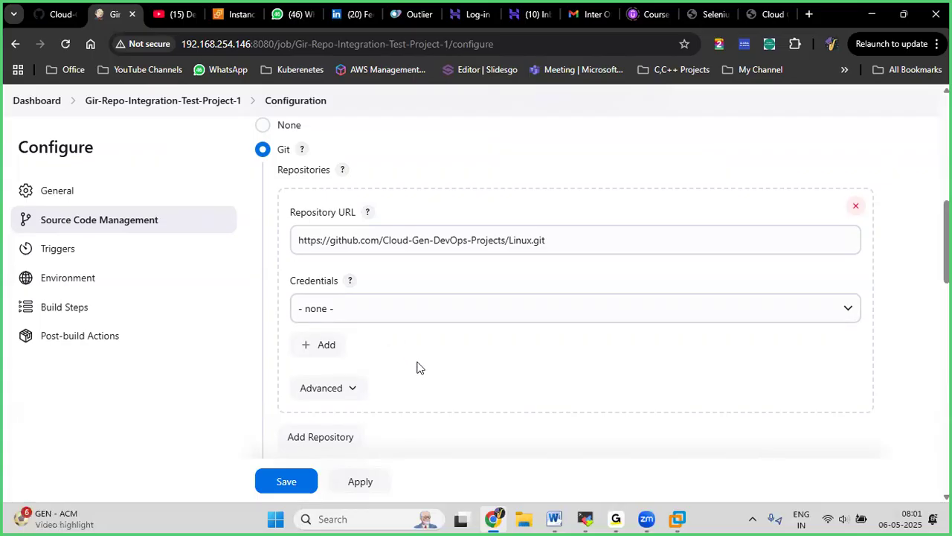
pyautogui.scroll(-3, 421, 368)
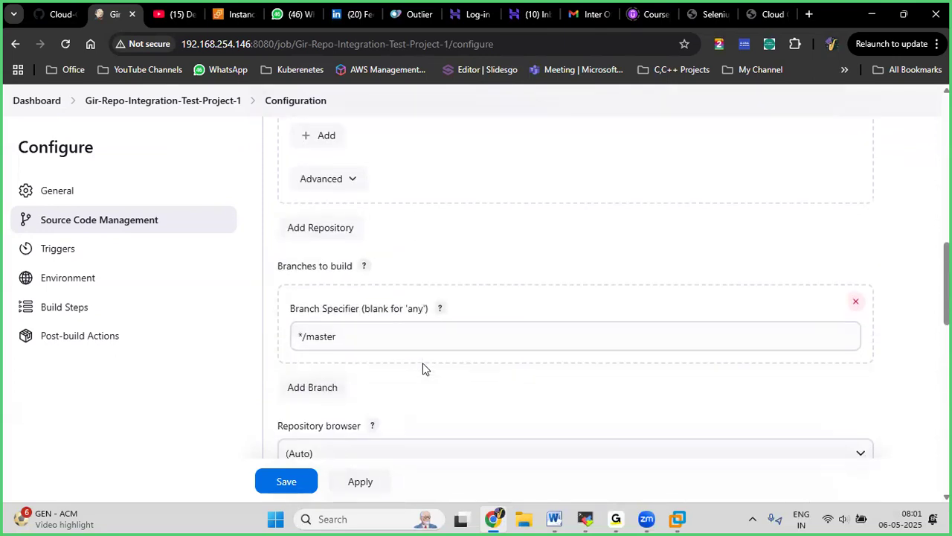
pyautogui.moveTo(342, 336); pyautogui.dragTo(306, 337)
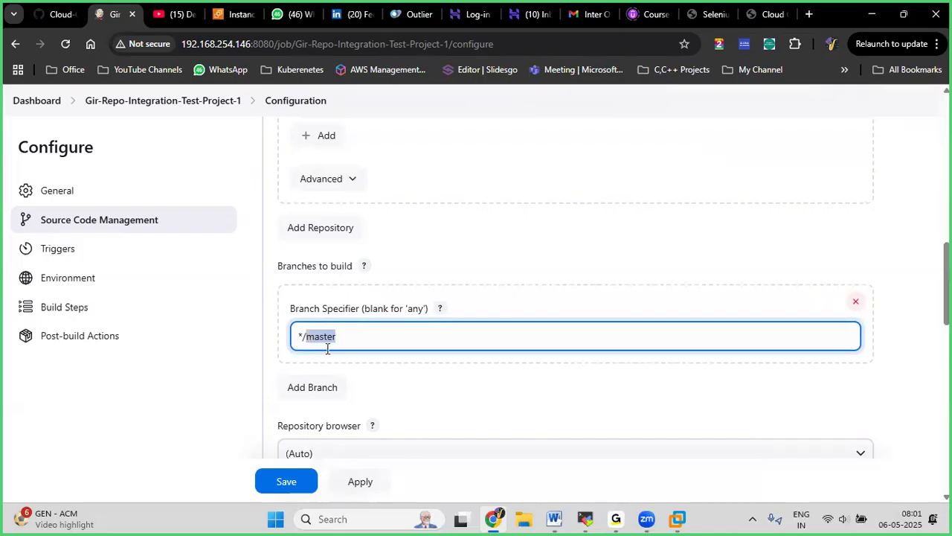
pyautogui.click(388, 392)
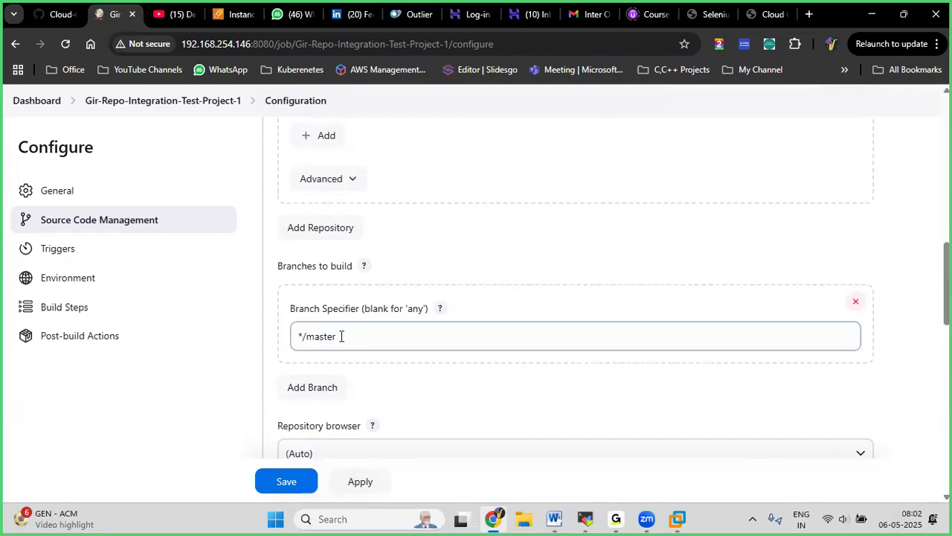
# - Switch to GitHub and look through both pages of the Cloud-Gen-DevOps-Projects repository list for the oldest repositories
pyautogui.click(67, 15)
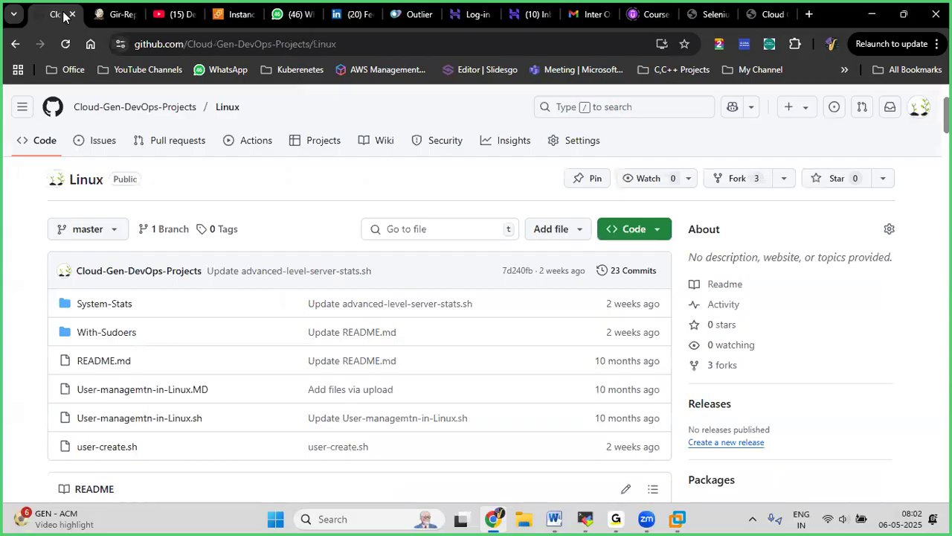
pyautogui.scroll(-10, 579, 294)
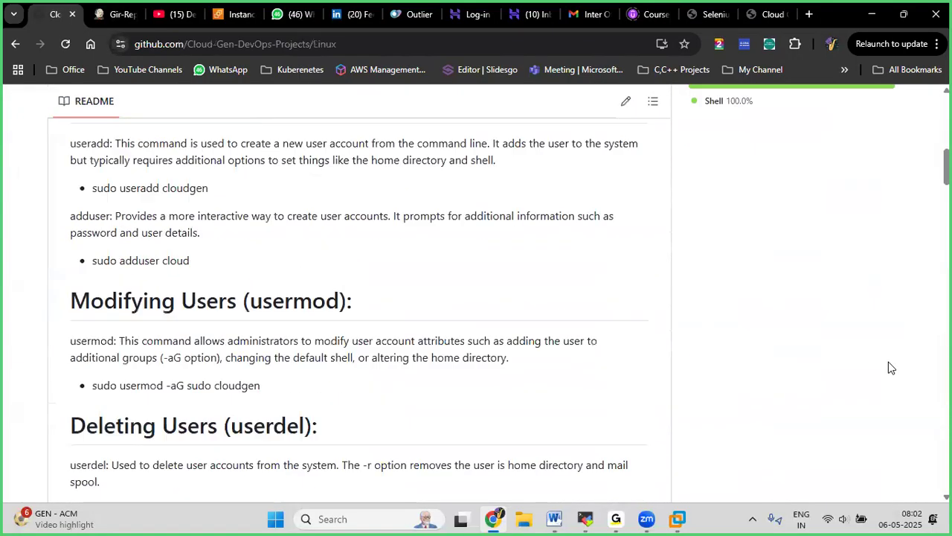
pyautogui.scroll(10, 646, 258)
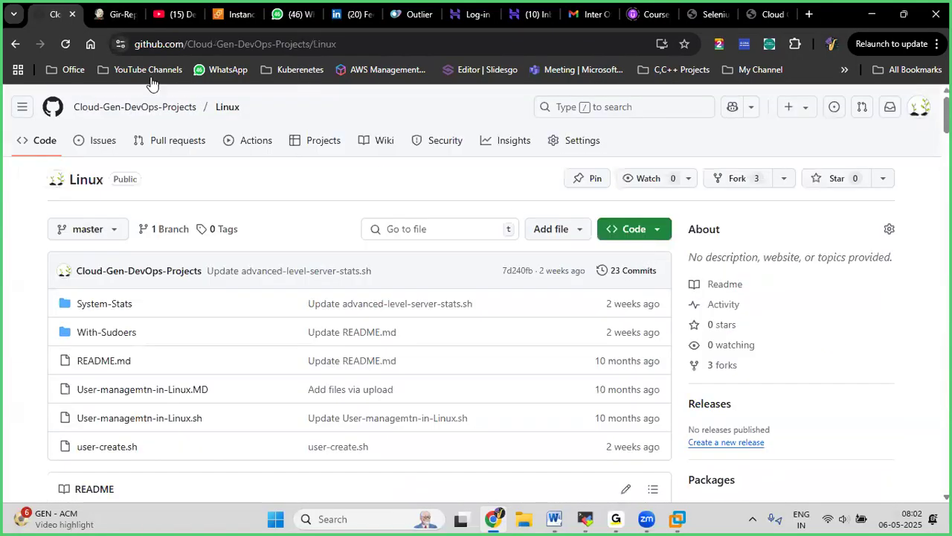
pyautogui.click(134, 108)
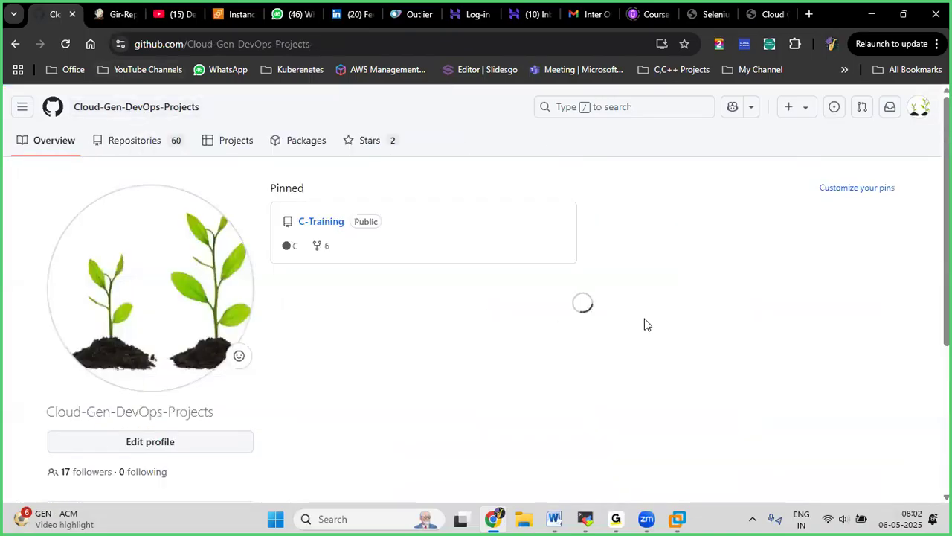
pyautogui.click(117, 149)
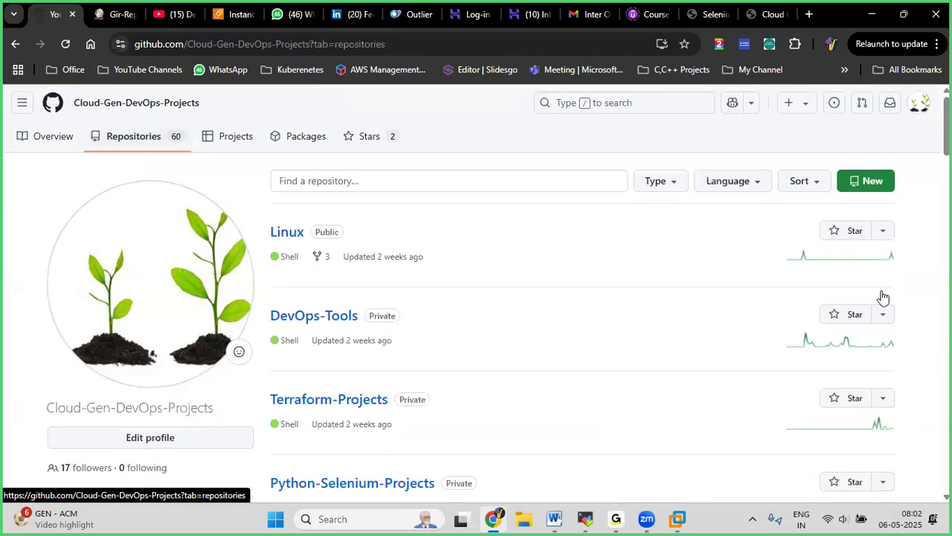
pyautogui.scroll(-4, 831, 302)
pyautogui.scroll(-7, 640, 308)
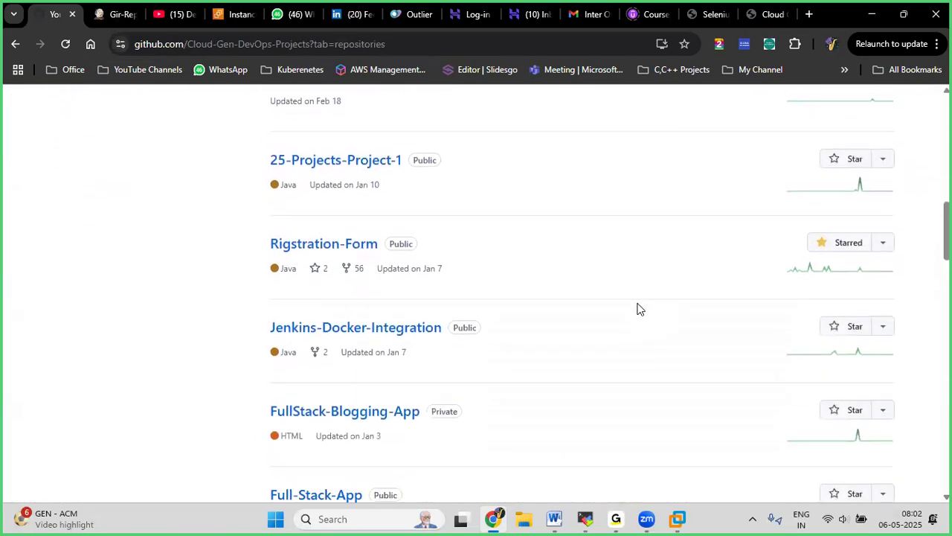
pyautogui.scroll(-15, 640, 308)
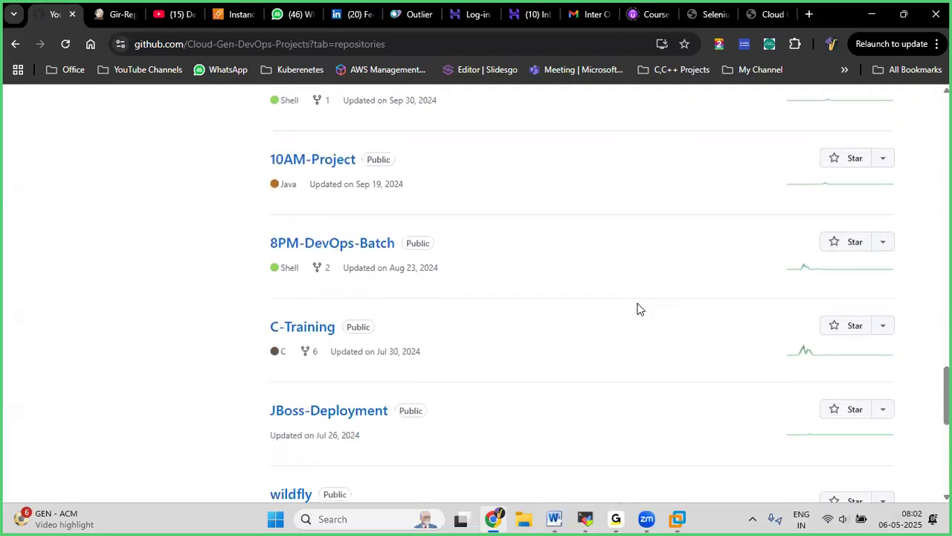
pyautogui.scroll(-2, 638, 308)
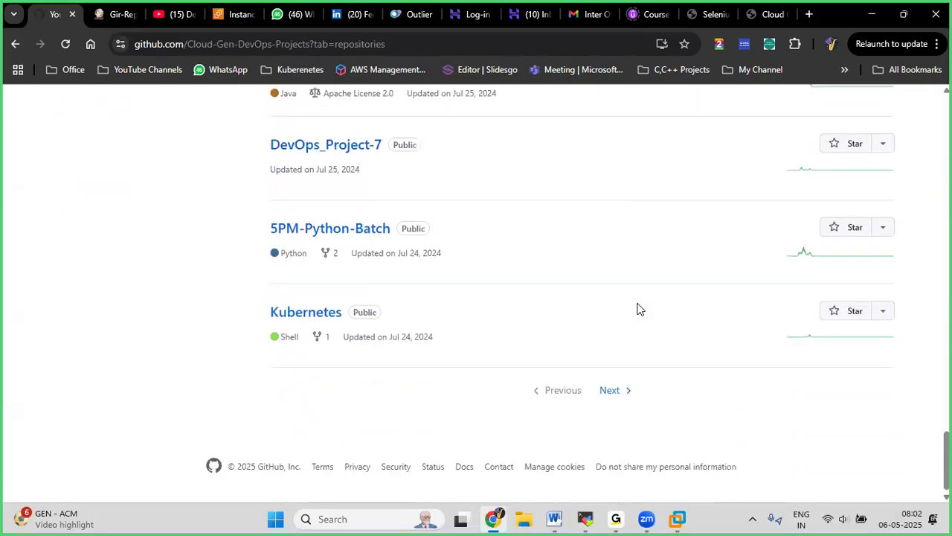
pyautogui.click(607, 395)
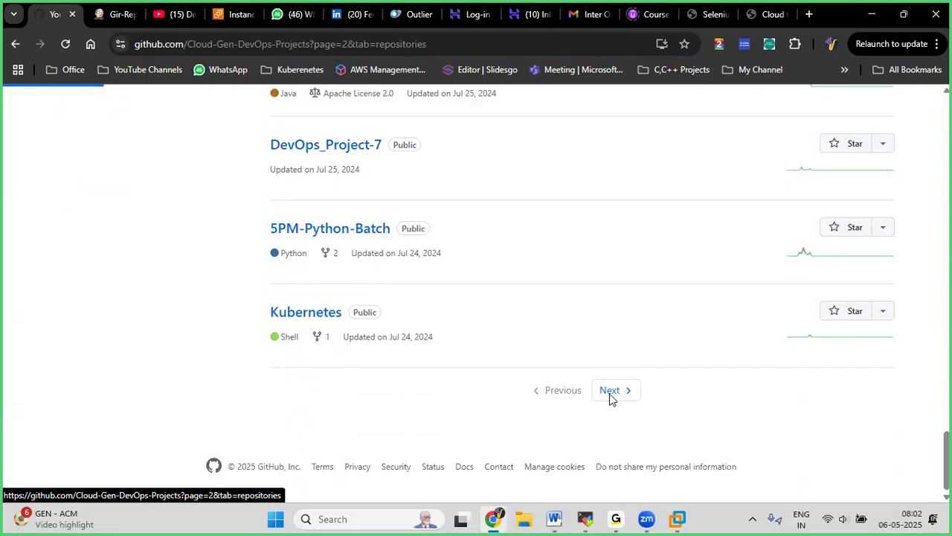
pyautogui.scroll(-2, 414, 233)
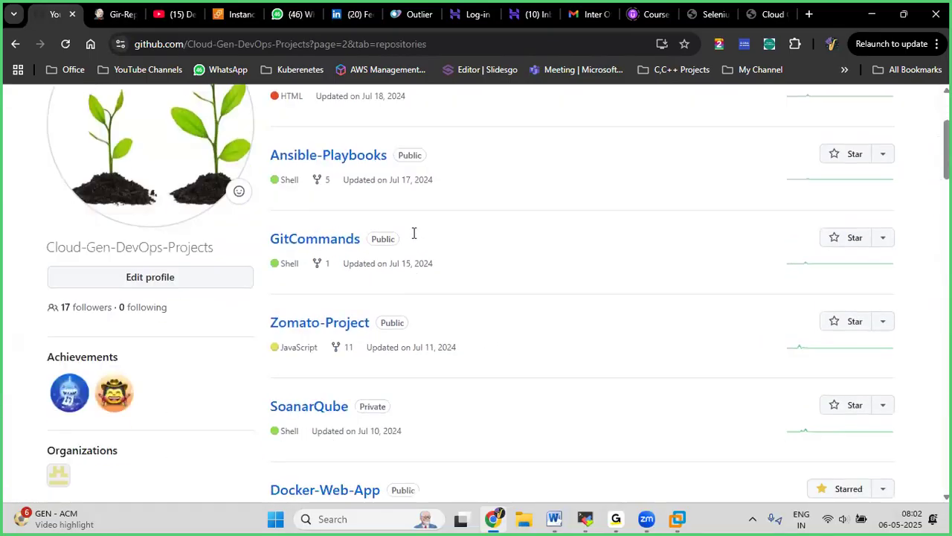
pyautogui.scroll(-10, 413, 233)
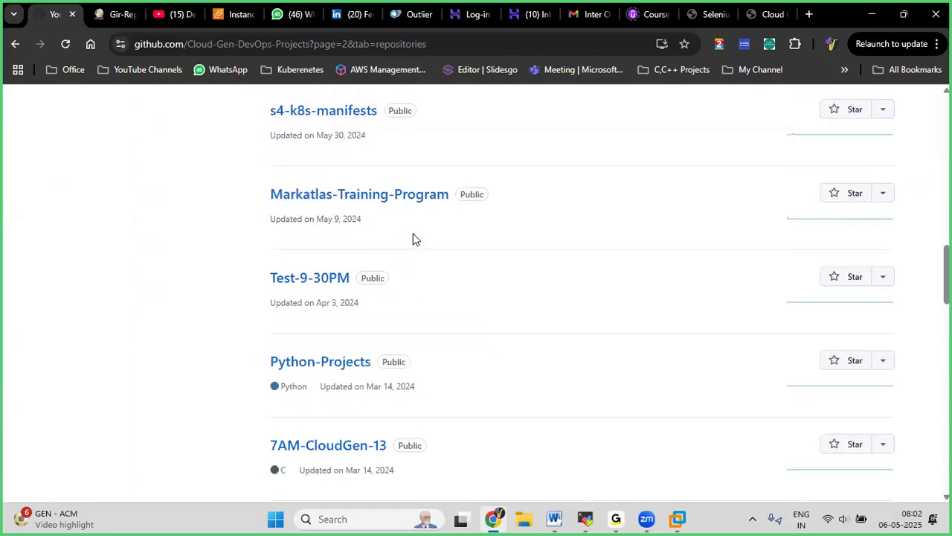
pyautogui.scroll(-10, 412, 234)
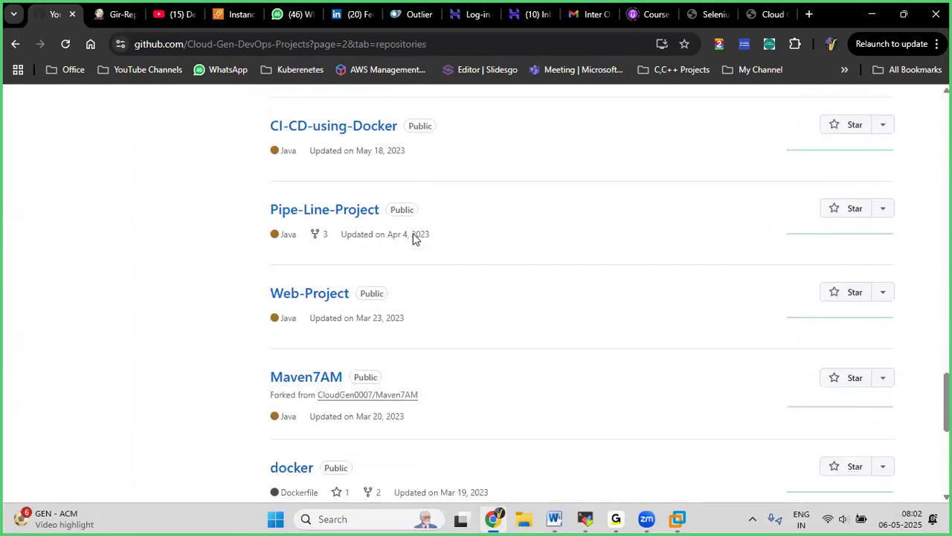
pyautogui.scroll(-5, 413, 233)
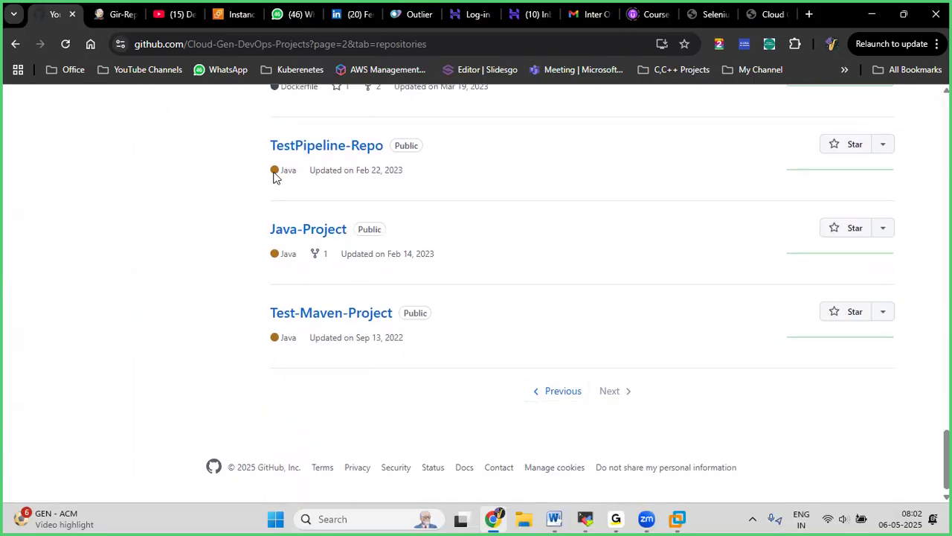
pyautogui.scroll(5, 274, 179)
pyautogui.scroll(20, 274, 178)
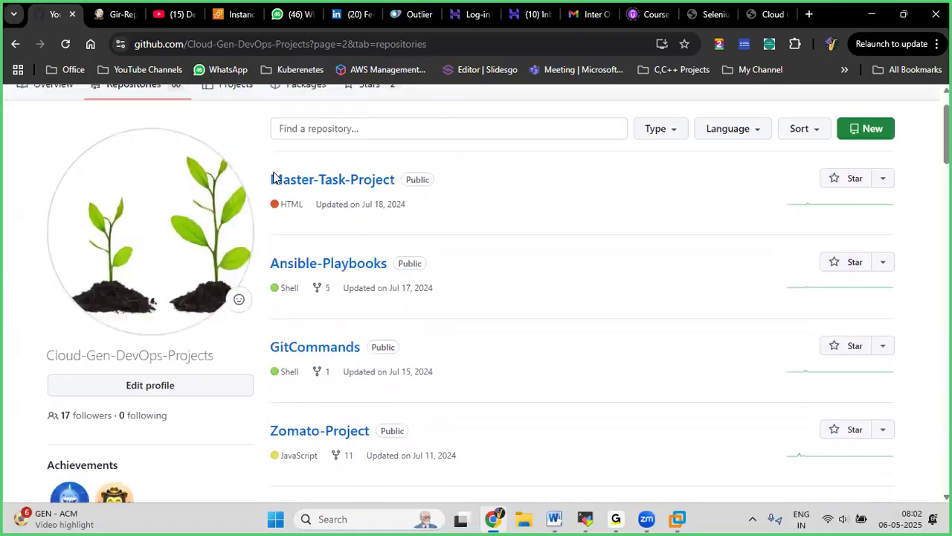
pyautogui.scroll(2, 274, 190)
pyautogui.click(141, 146)
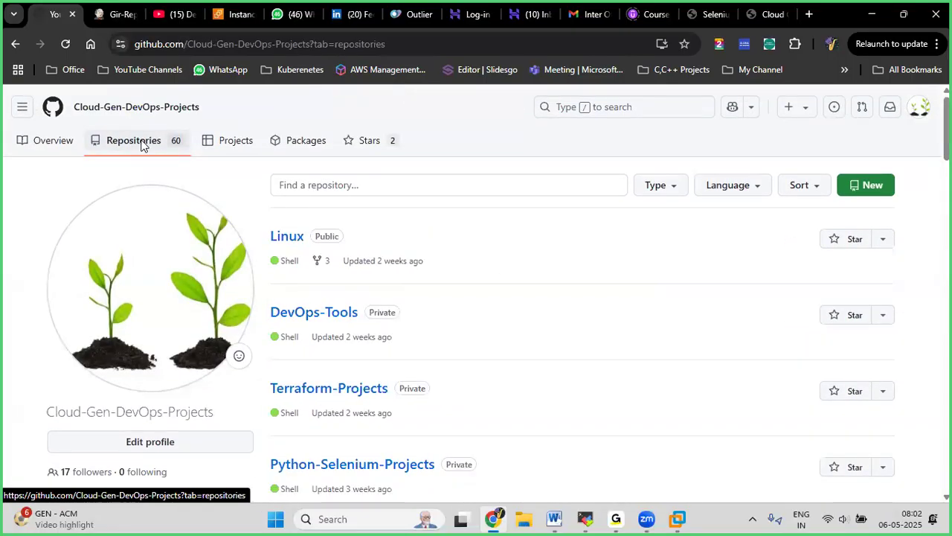
# - Examine the Cloud-Gen-DevOps-Projects profile's 2017 contribution activity, expanding it month by month back to February 2017
pyautogui.click(143, 112)
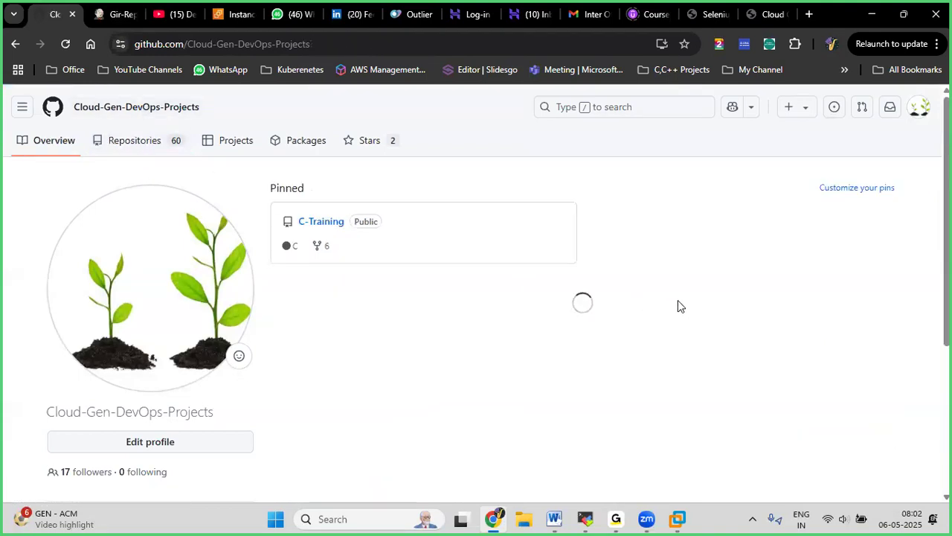
pyautogui.scroll(-1, 742, 334)
pyautogui.scroll(-1, 833, 387)
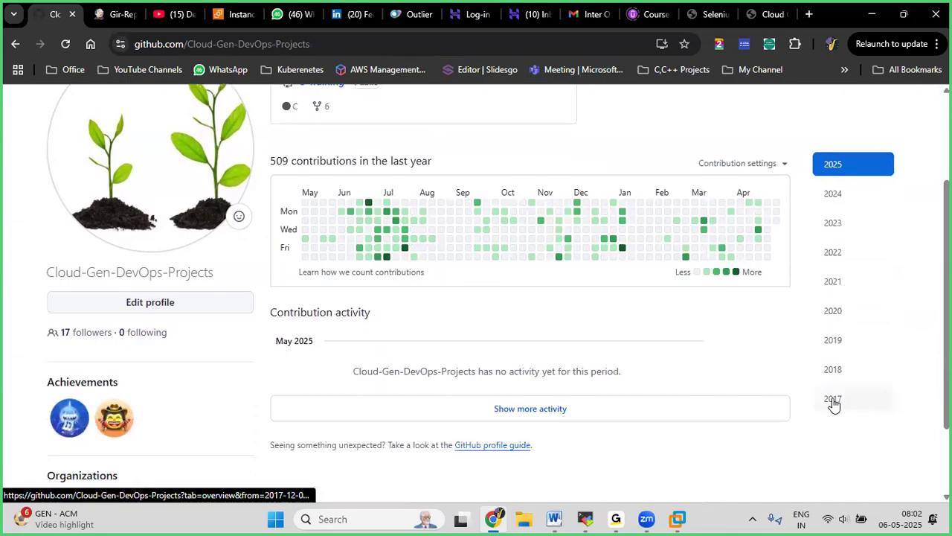
pyautogui.click(833, 400)
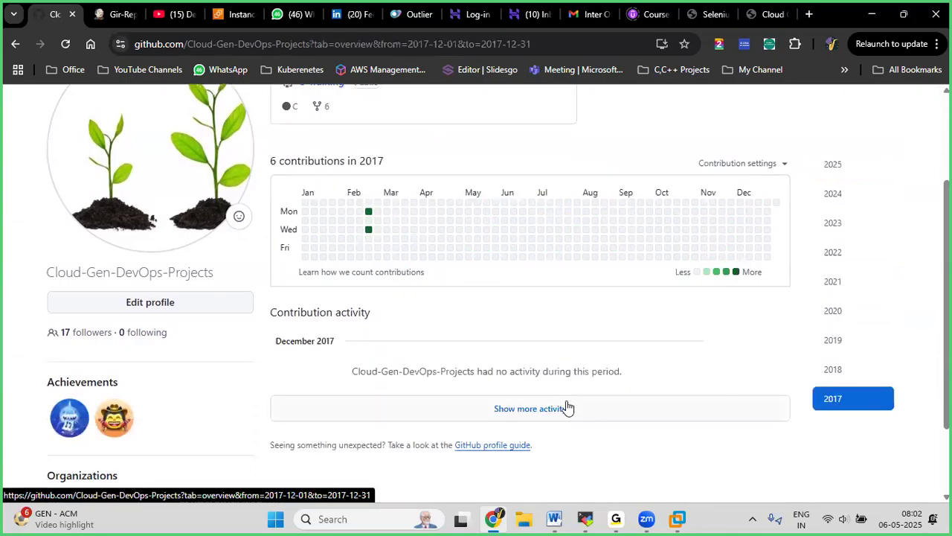
pyautogui.click(550, 417)
pyautogui.scroll(-2, 551, 419)
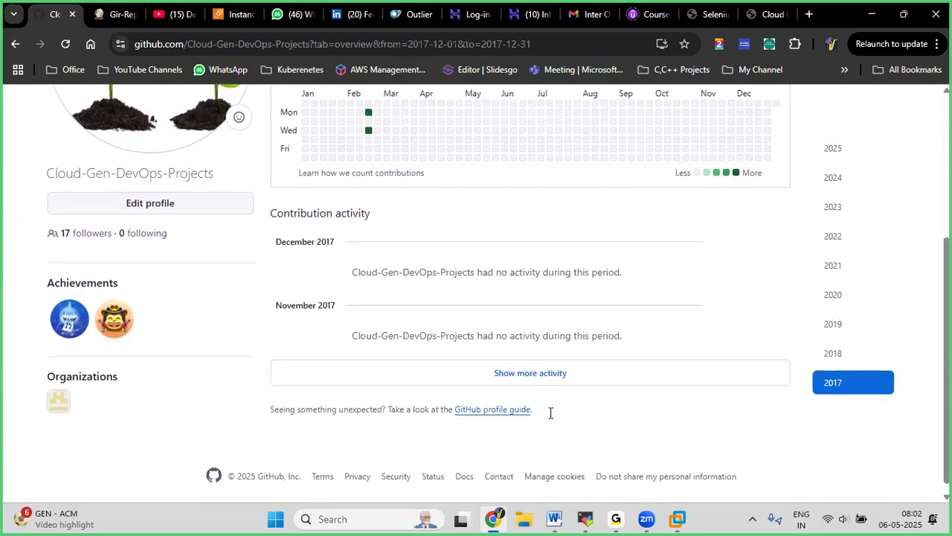
pyautogui.click(543, 366)
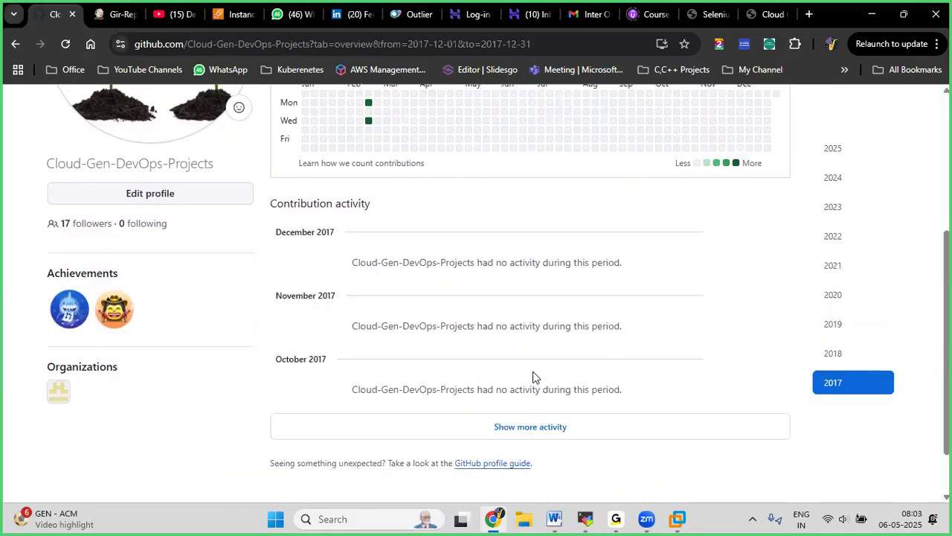
pyautogui.click(533, 418)
pyautogui.scroll(-2, 533, 414)
pyautogui.click(525, 364)
pyautogui.scroll(-1, 525, 367)
pyautogui.click(528, 363)
pyautogui.scroll(-1, 528, 363)
pyautogui.click(528, 363)
pyautogui.scroll(-1, 528, 370)
pyautogui.click(529, 363)
pyautogui.scroll(-1, 528, 370)
pyautogui.click(529, 365)
pyautogui.scroll(-1, 528, 370)
pyautogui.click(529, 363)
pyautogui.scroll(-1, 528, 364)
pyautogui.click(529, 363)
pyautogui.scroll(-3, 528, 364)
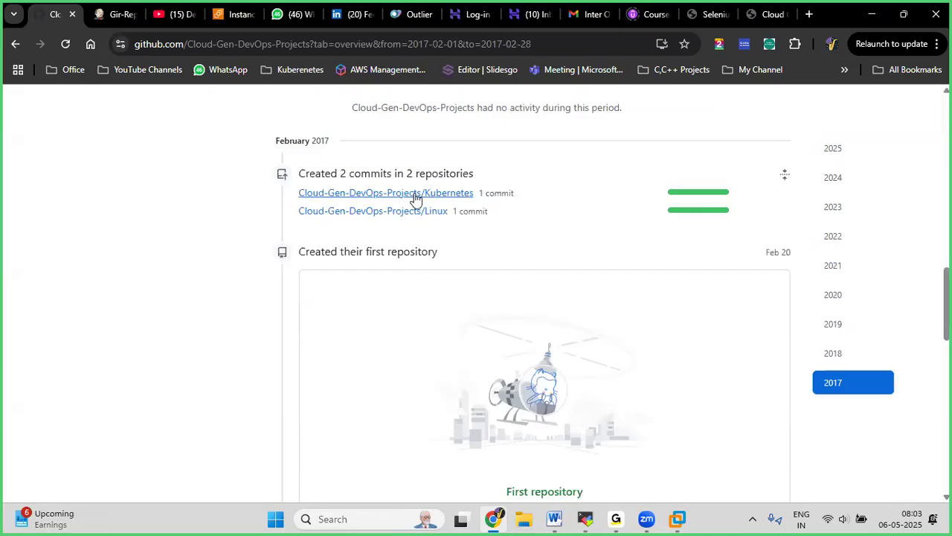
# - Open the Kubernetes repository from the February 2017 commits and check its list of branches
pyautogui.moveTo(388, 198)
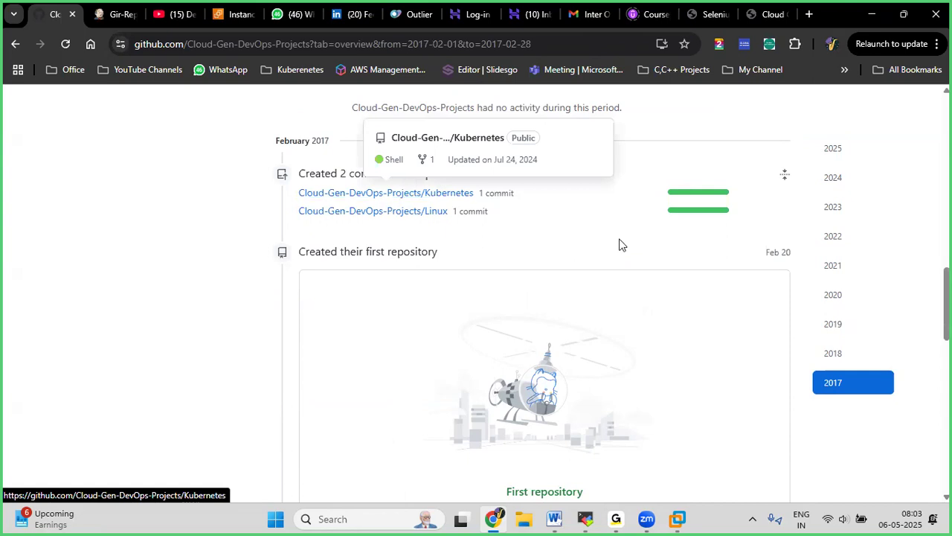
pyautogui.click(406, 193)
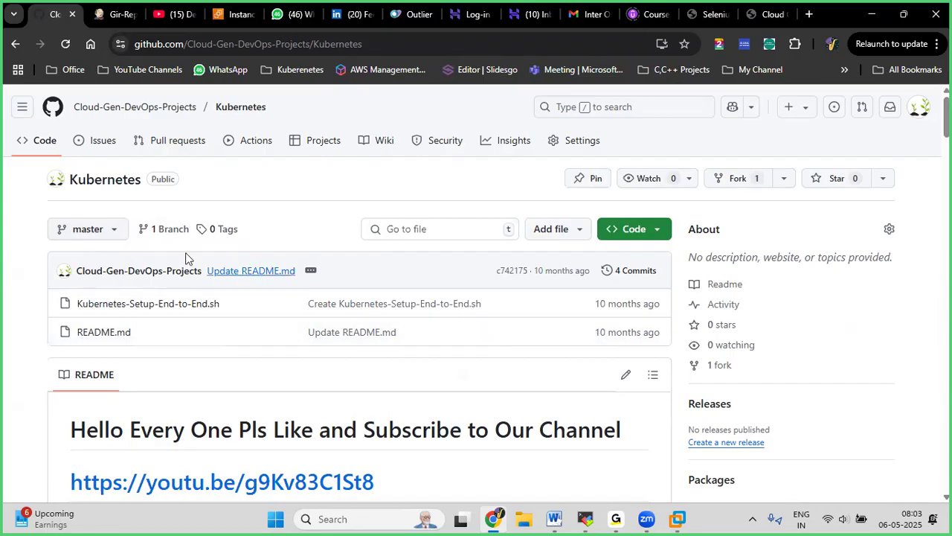
pyautogui.click(115, 235)
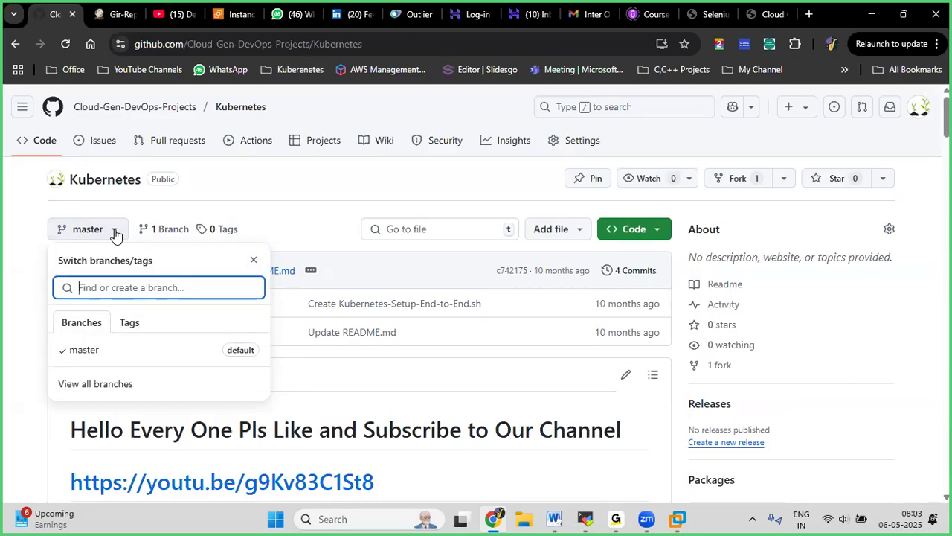
pyautogui.click(501, 379)
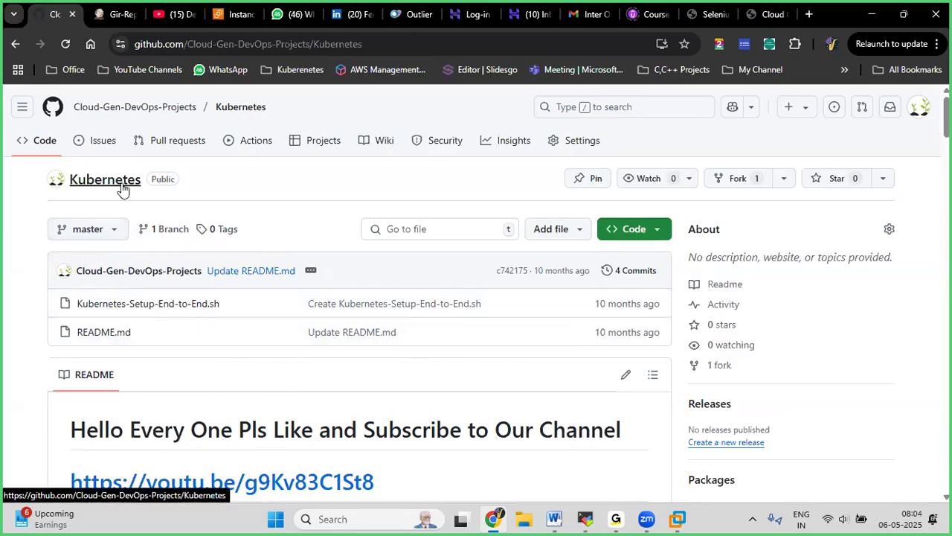
# - Look through the Kubernetes repository's README and its overview details
pyautogui.scroll(-5, 232, 308)
pyautogui.scroll(-5, 232, 298)
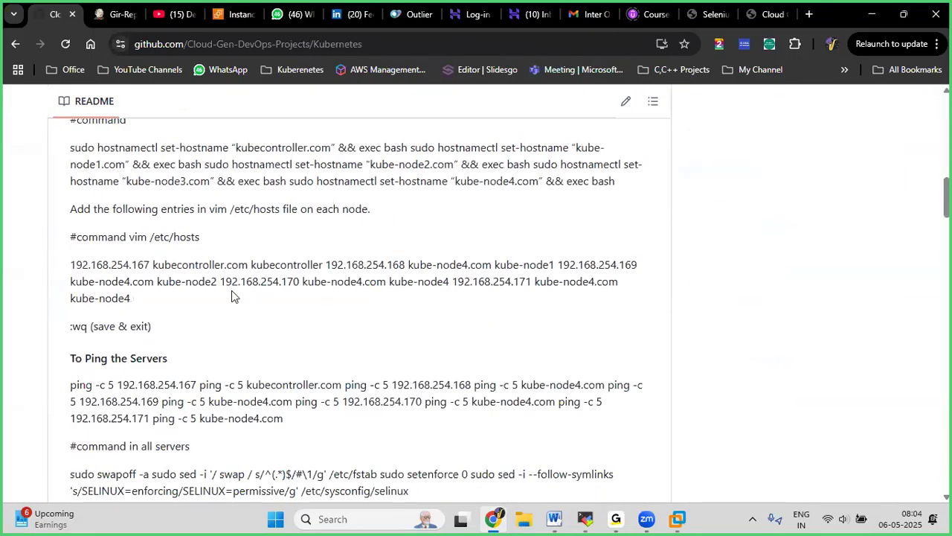
pyautogui.scroll(-5, 231, 294)
pyautogui.scroll(-6, 231, 292)
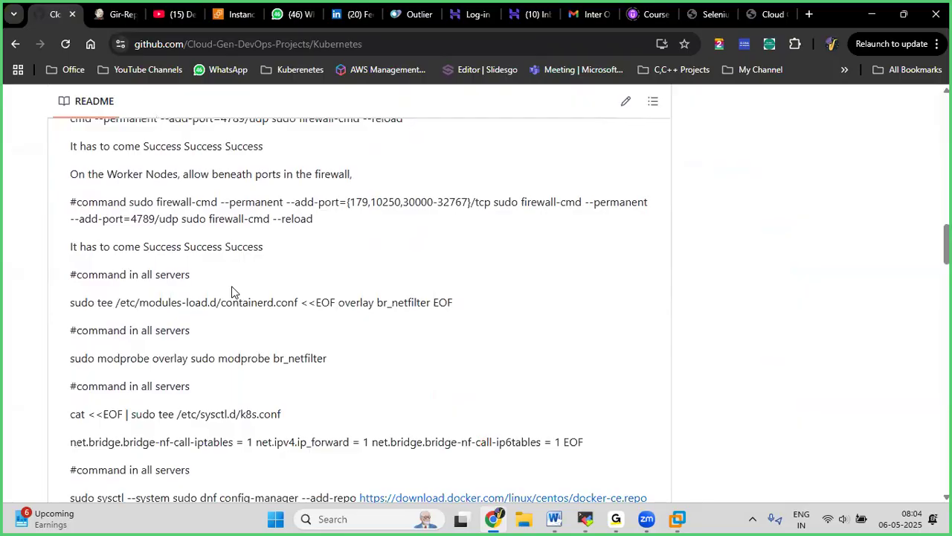
pyautogui.scroll(20, 233, 290)
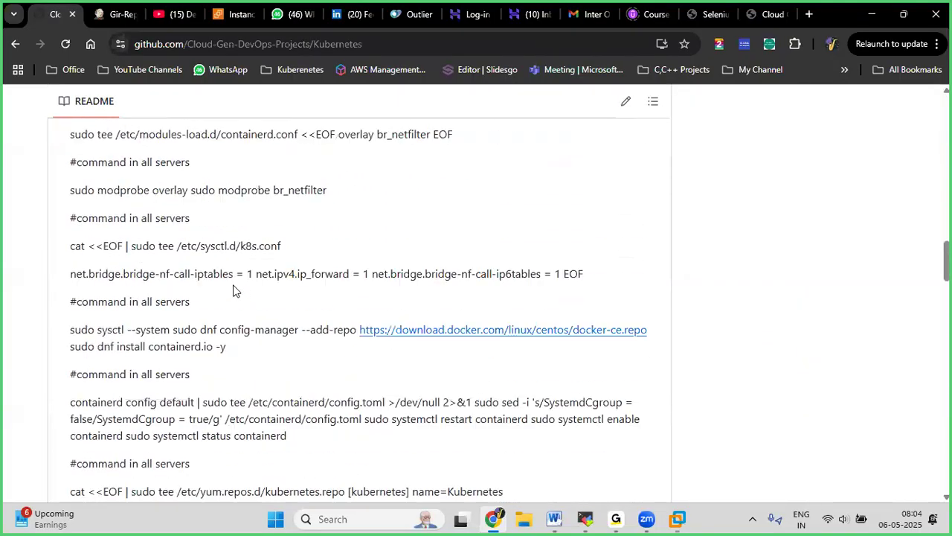
pyautogui.scroll(1, 232, 290)
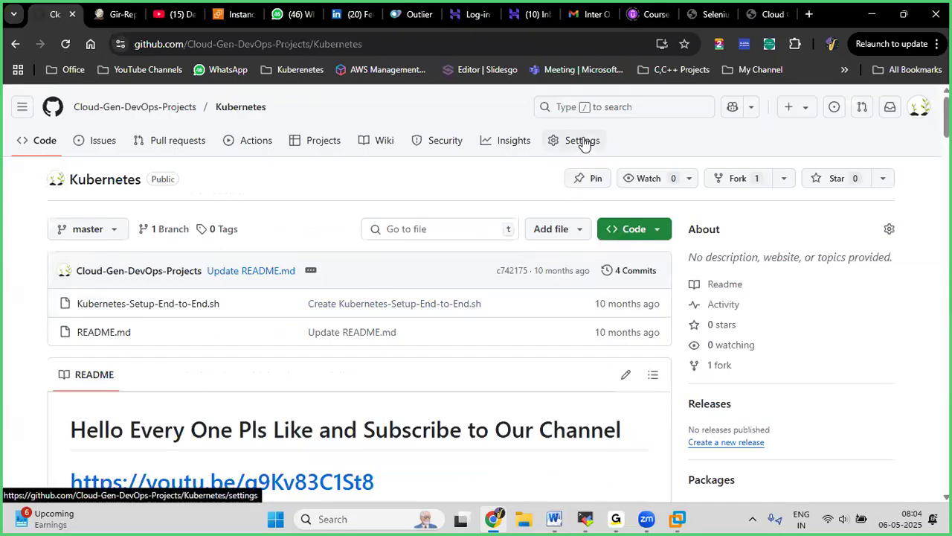
pyautogui.scroll(-3, 705, 237)
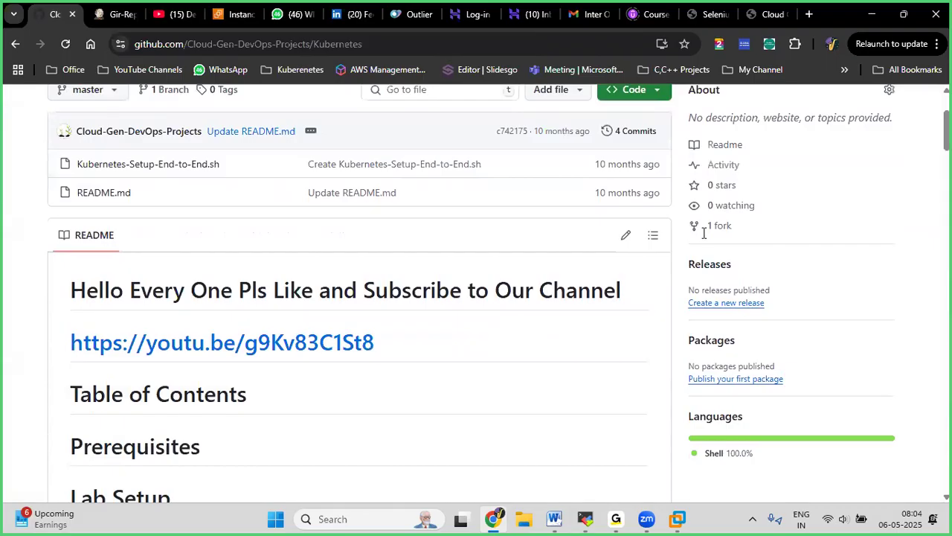
pyautogui.scroll(3, 278, 216)
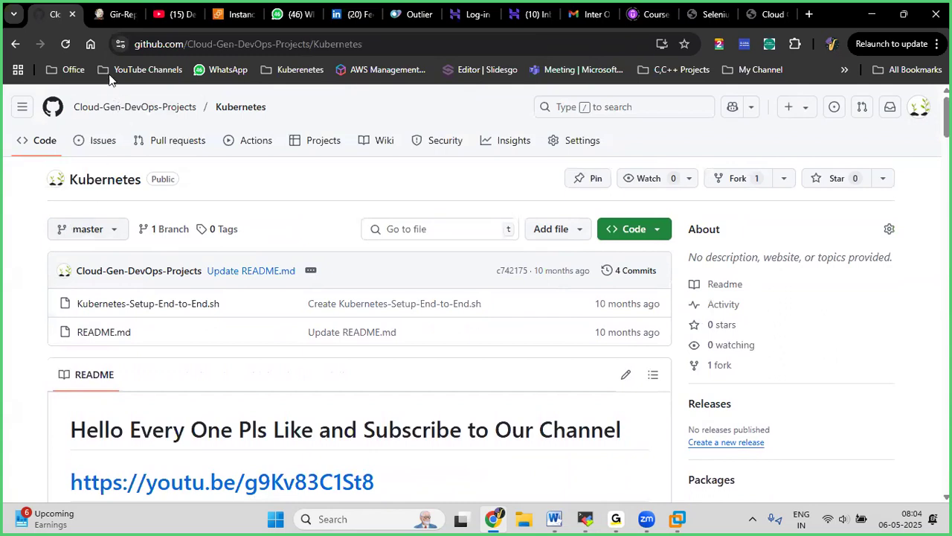
# - Compare the Kubernetes repository's branch on GitHub with the branch name in the Jenkins job's branch specifier
pyautogui.click(117, 13)
pyautogui.click(353, 335)
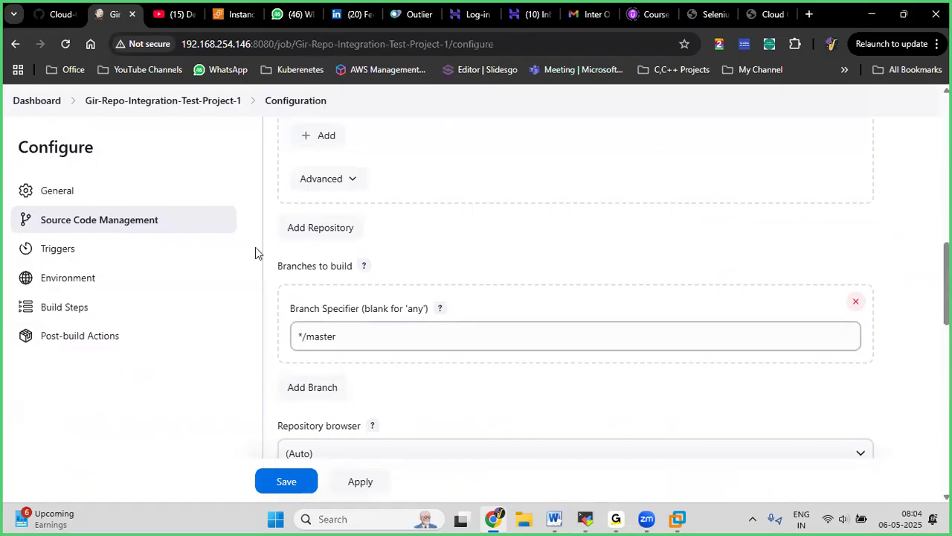
pyautogui.click(59, 16)
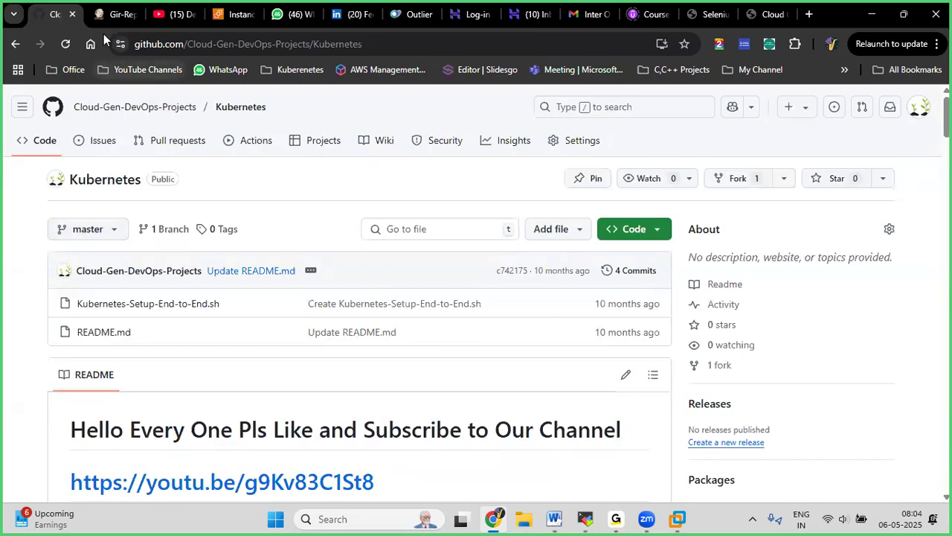
pyautogui.click(111, 14)
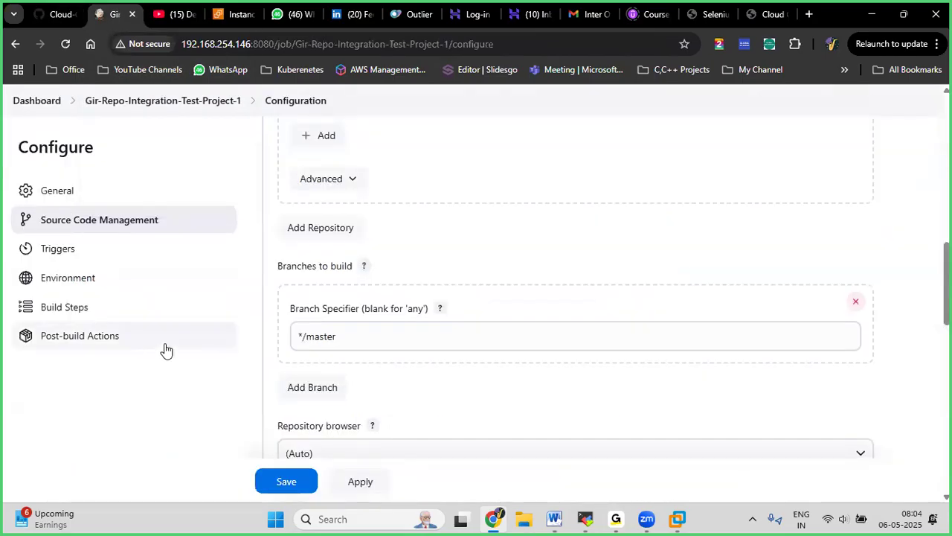
pyautogui.moveTo(359, 335); pyautogui.dragTo(307, 335)
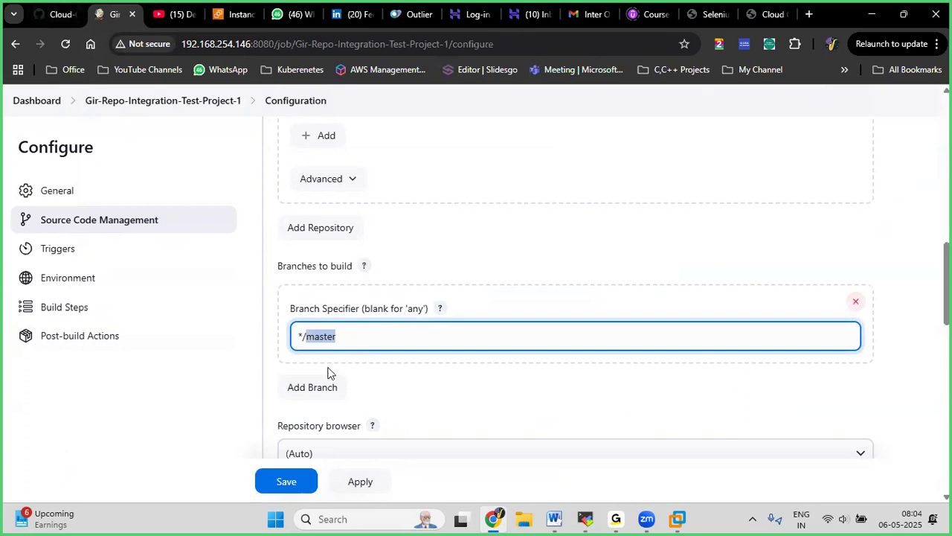
# - Set the job's branch specifier to */main
pyautogui.press('BackSpace')
pyautogui.write('main')
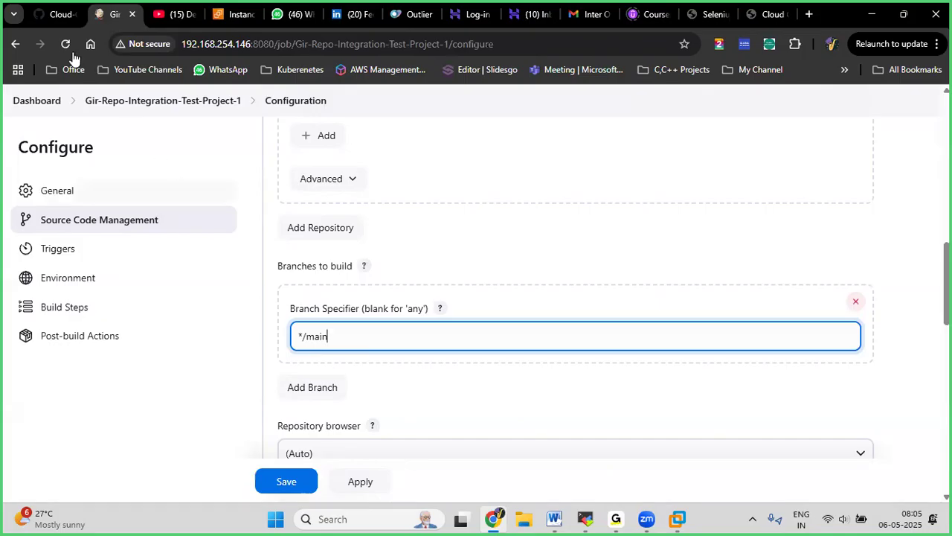
# - Open the Linux repository on GitHub from the Cloud-Gen-DevOps-Projects account's repository list
pyautogui.click(66, 14)
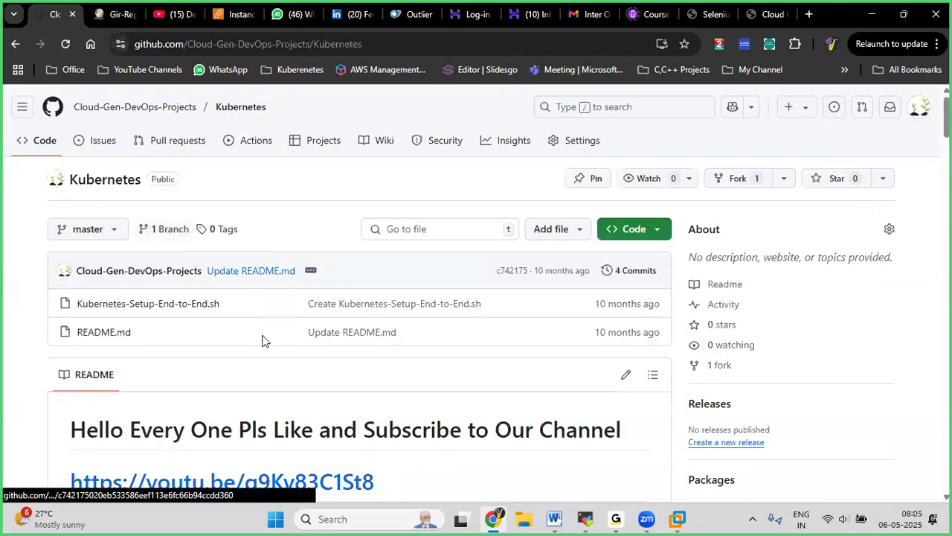
pyautogui.click(149, 110)
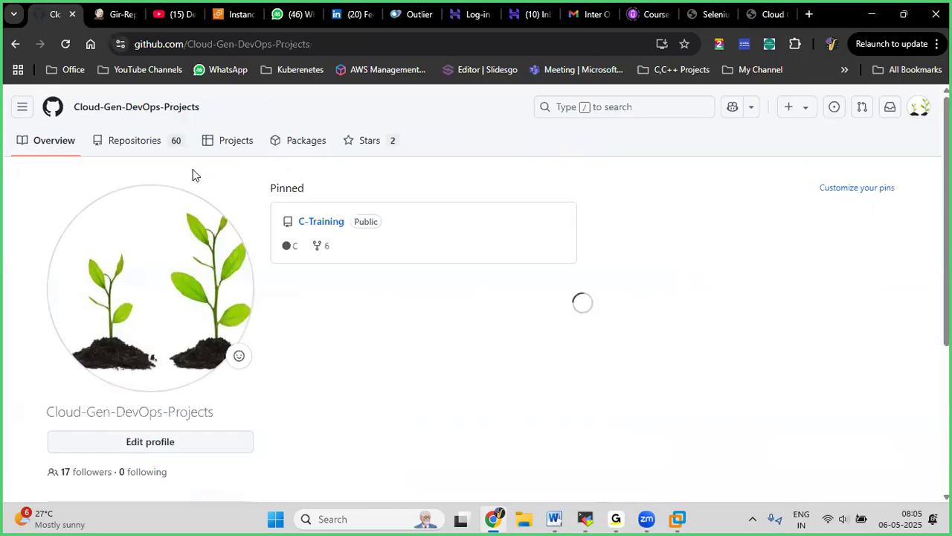
pyautogui.click(143, 148)
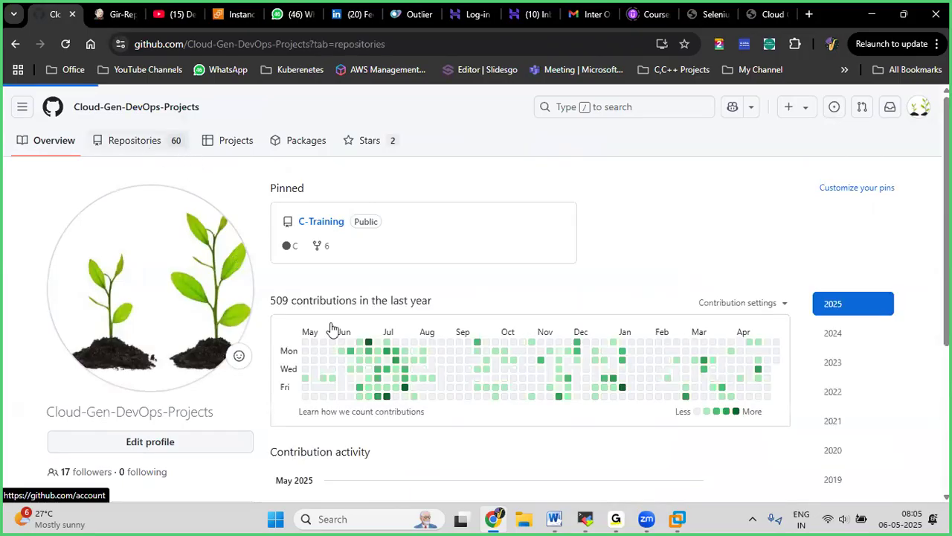
pyautogui.click(283, 244)
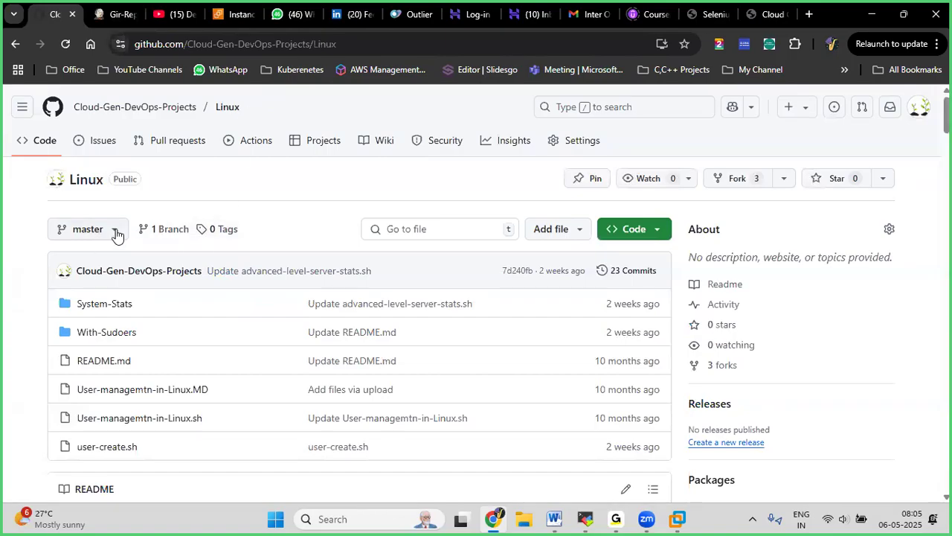
# - Look through the Linux repository's README and check its list of branches for the default one
pyautogui.scroll(-5, 115, 234)
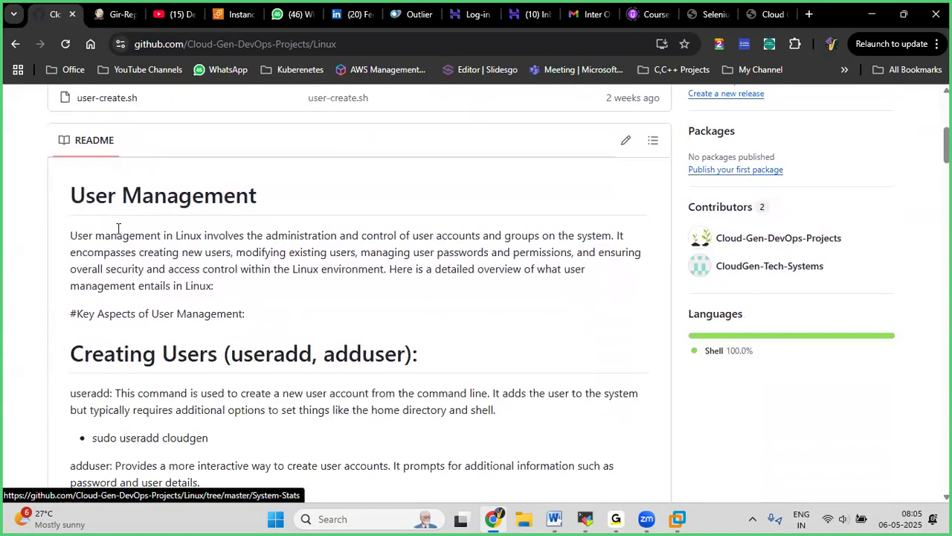
pyautogui.scroll(-5, 118, 231)
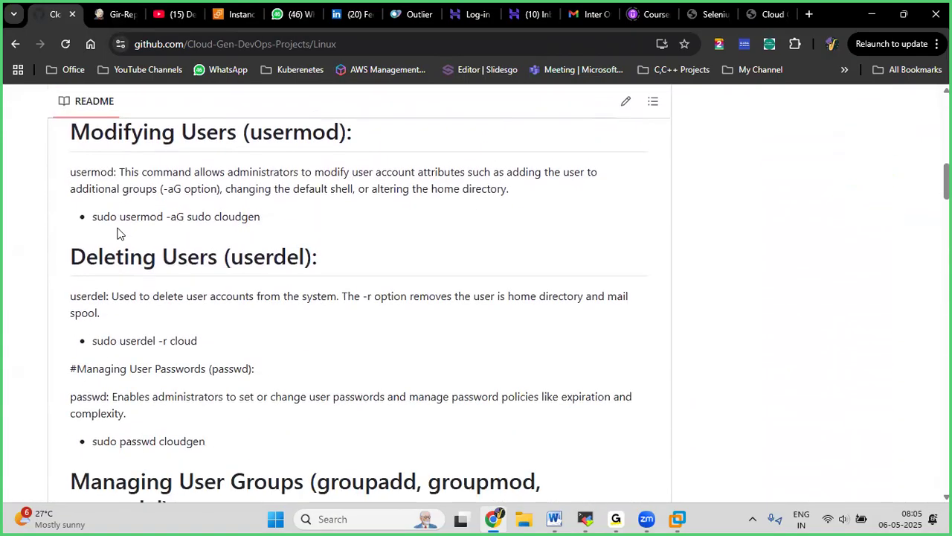
pyautogui.scroll(10, 117, 235)
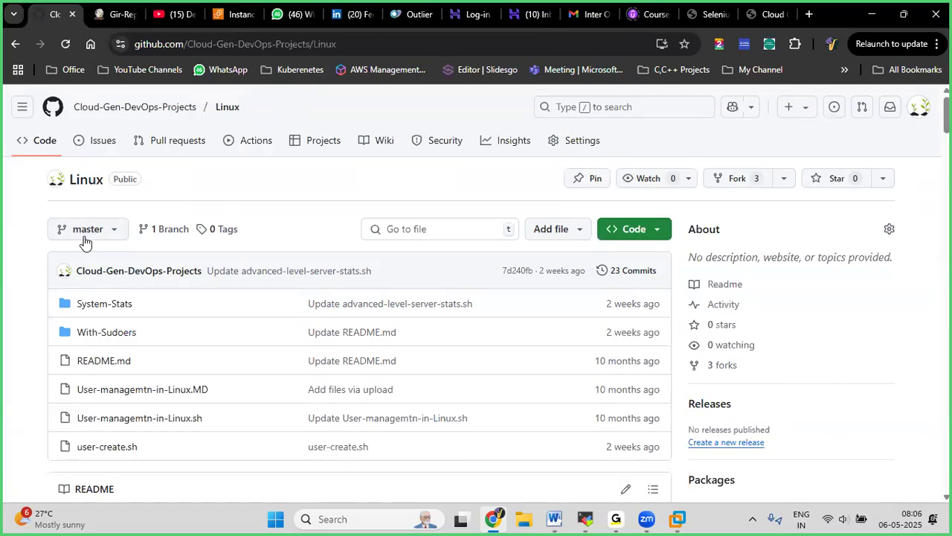
pyautogui.click(112, 234)
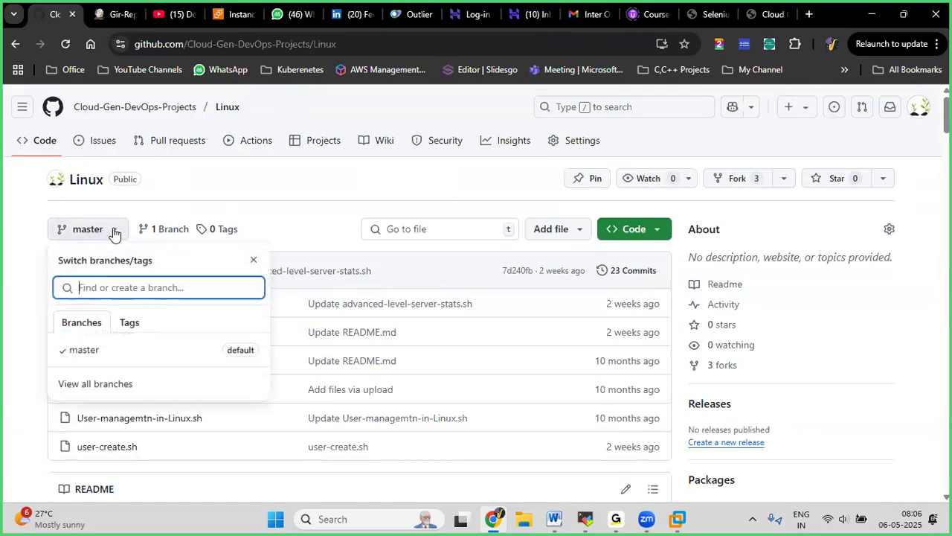
pyautogui.click(8, 237)
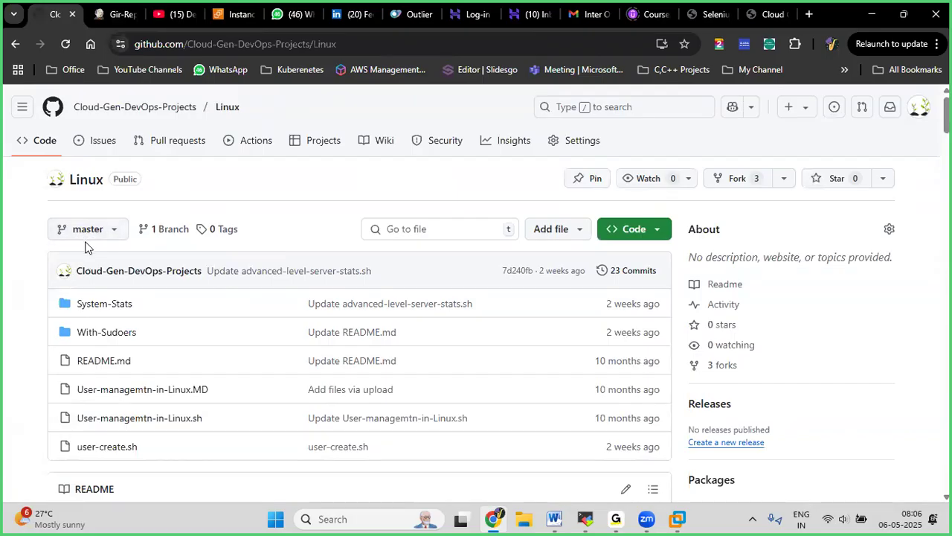
# - Set the Jenkins job's branch specifier back to */master and save the job configuration
pyautogui.click(116, 14)
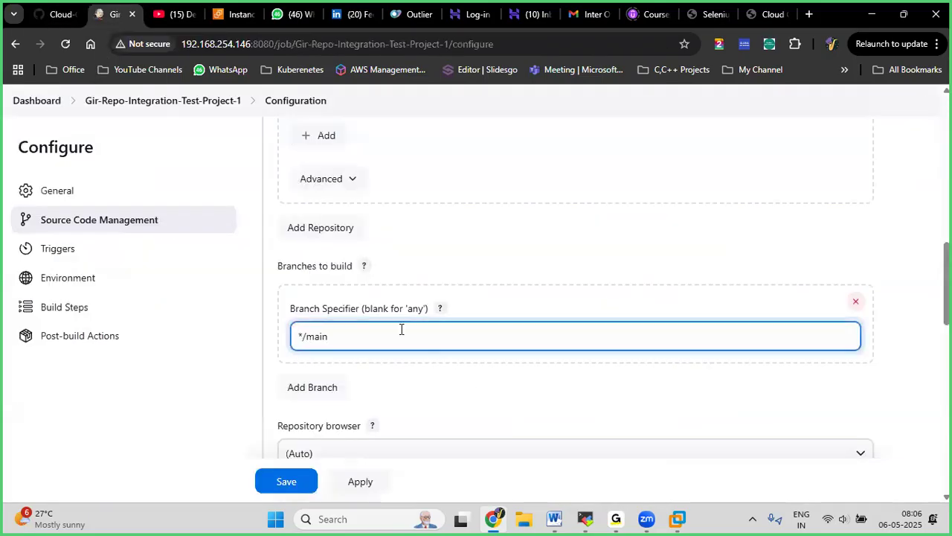
pyautogui.write('ster')
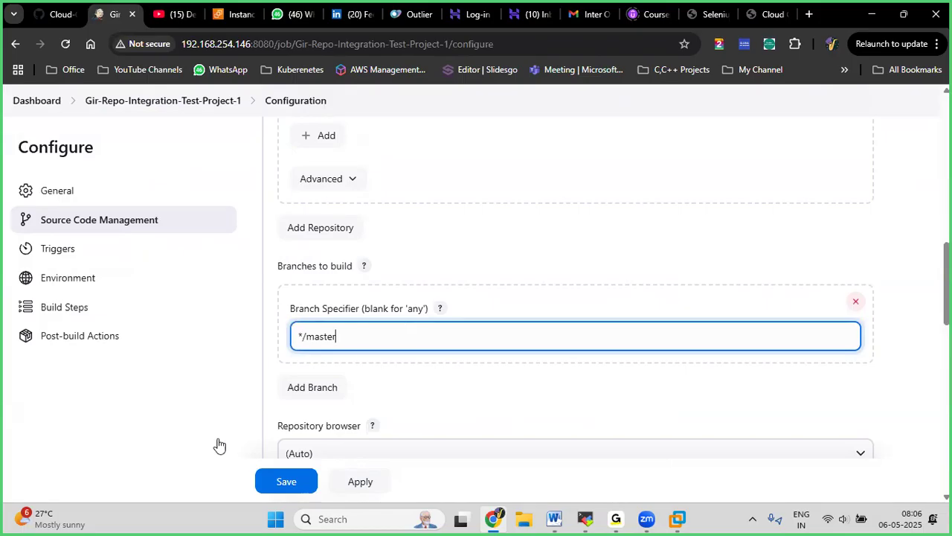
pyautogui.scroll(-2, 218, 357)
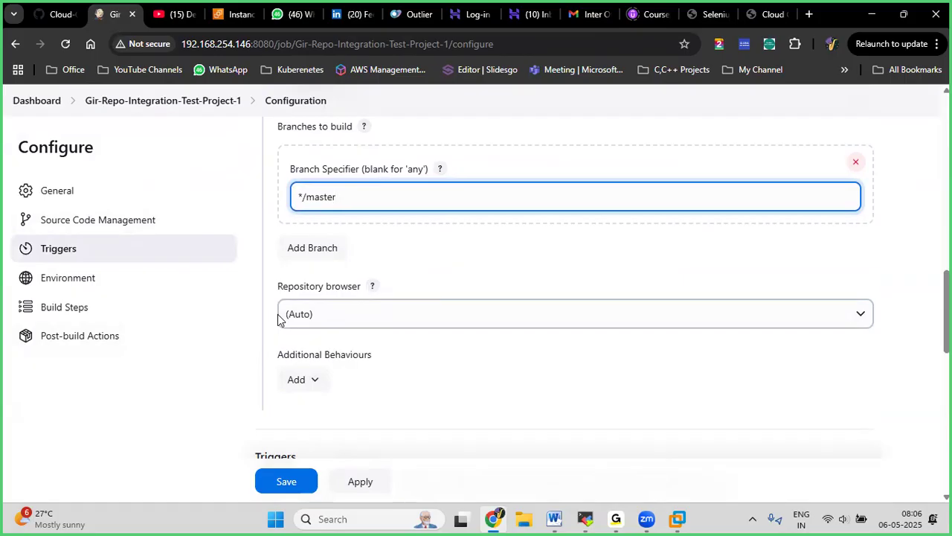
pyautogui.scroll(-5, 279, 318)
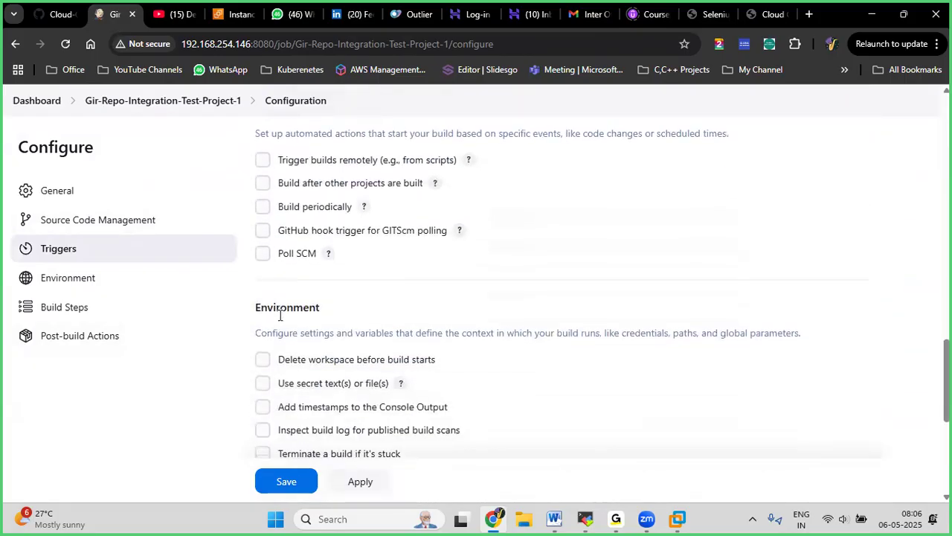
pyautogui.scroll(-2, 350, 262)
pyautogui.scroll(-3, 355, 266)
pyautogui.click(287, 418)
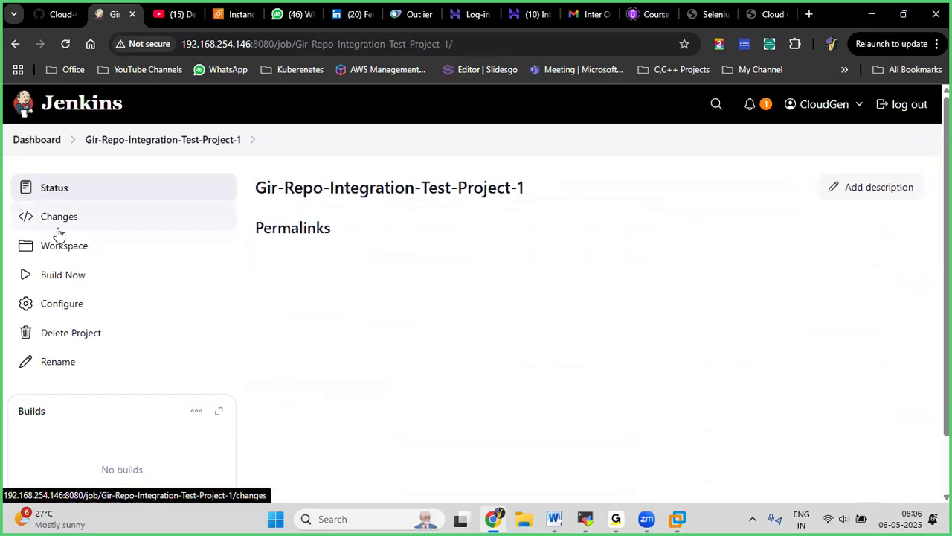
# - Create a freestyle project named pipe-line-job-1 in Jenkins and show its Source Code Management settings
pyautogui.click(54, 183)
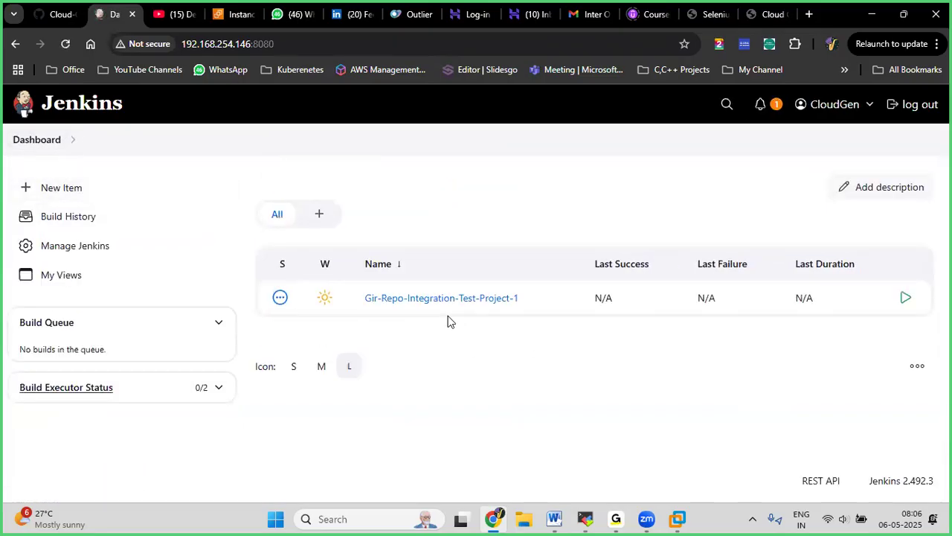
pyautogui.click(62, 196)
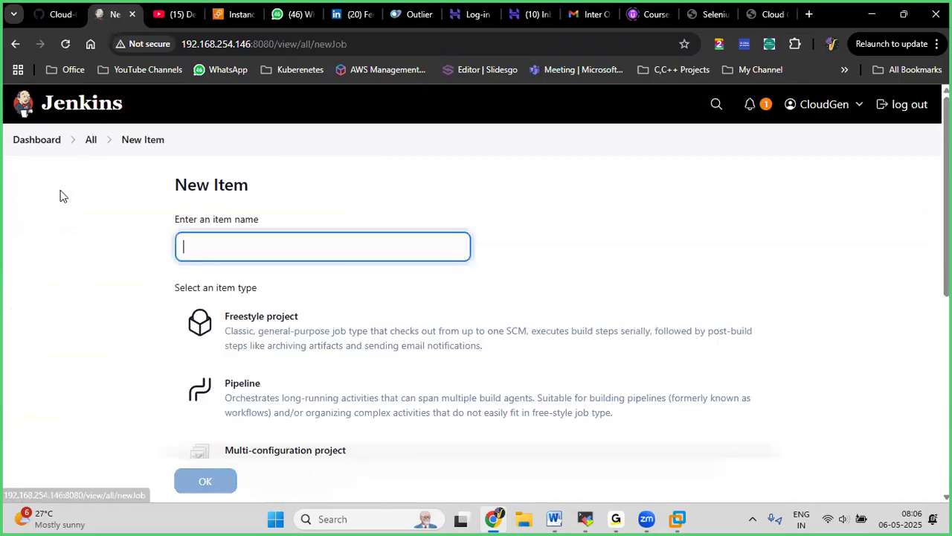
pyautogui.click(280, 240)
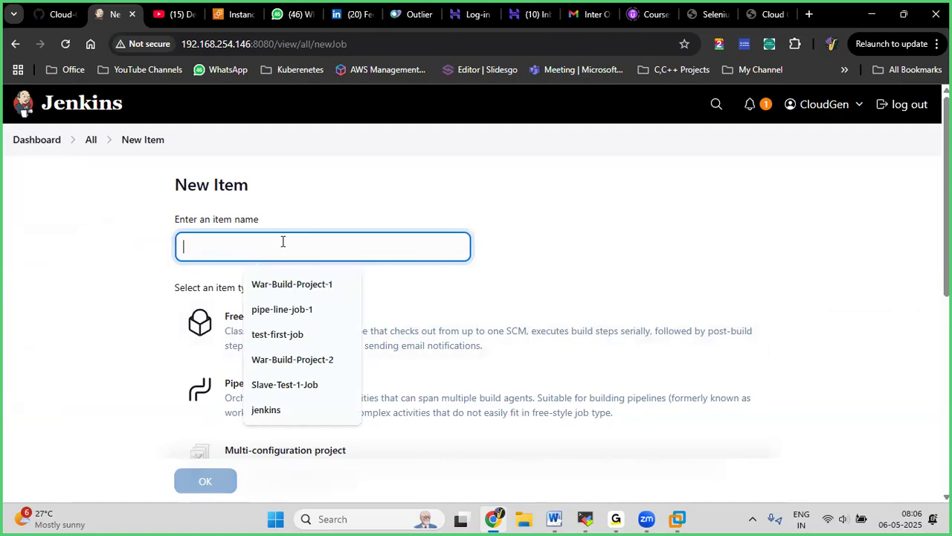
pyautogui.click(296, 308)
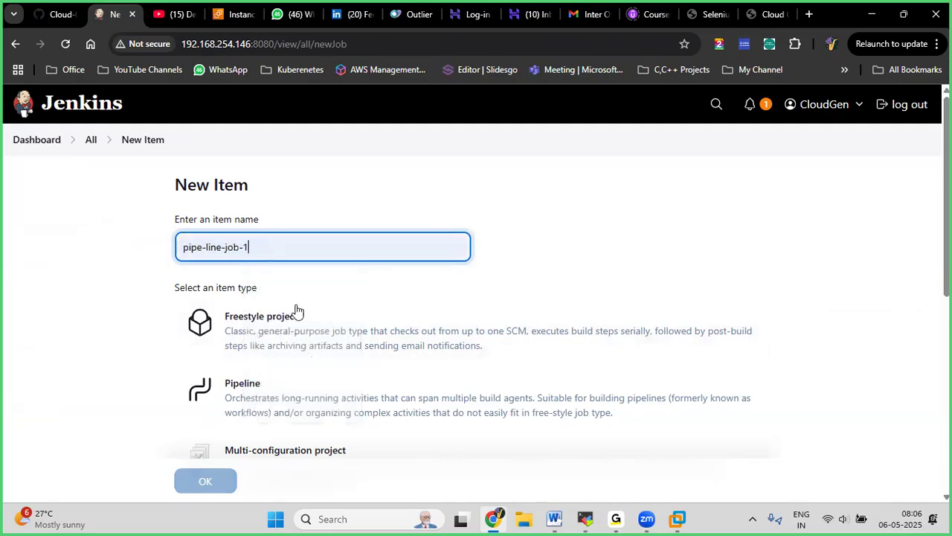
pyautogui.click(236, 325)
pyautogui.click(228, 485)
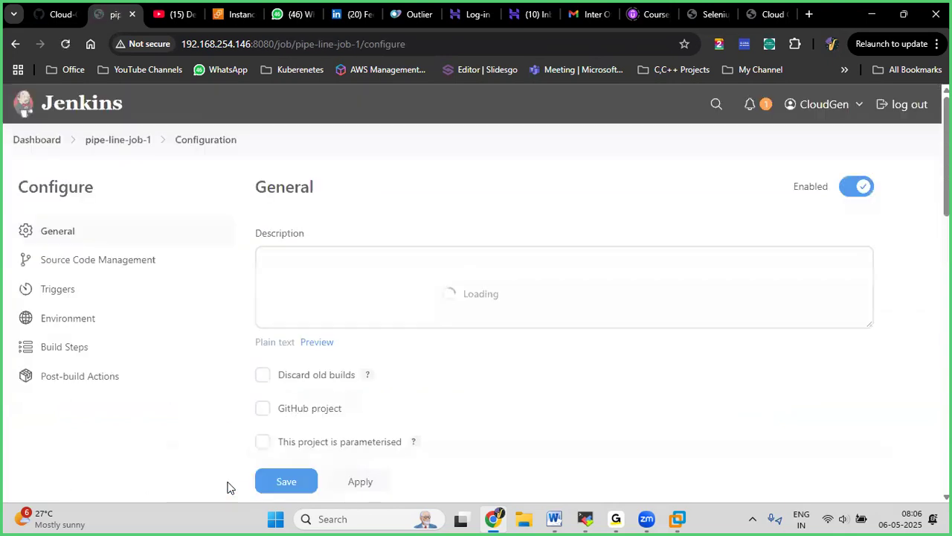
pyautogui.click(125, 259)
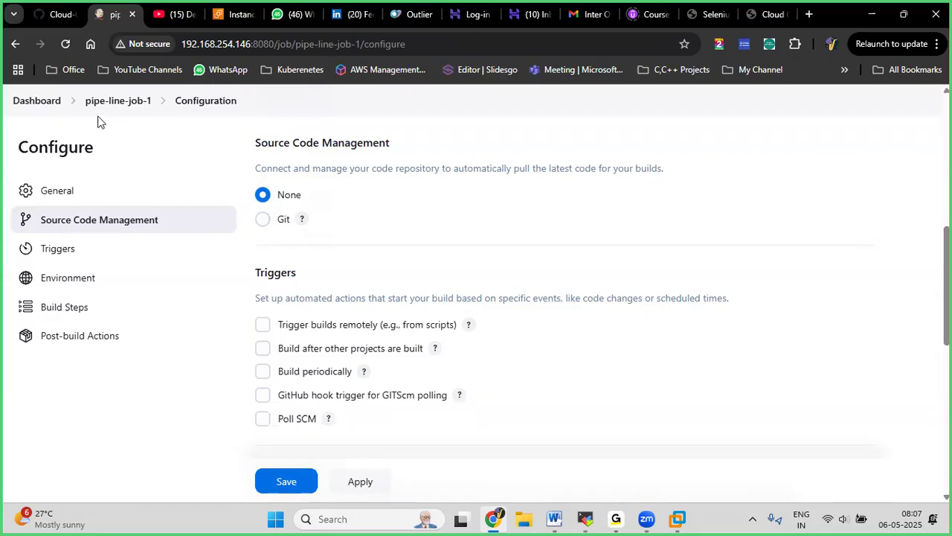
# - Delete the pipe-line-job-1 project from the Jenkins dashboard
pyautogui.click(40, 102)
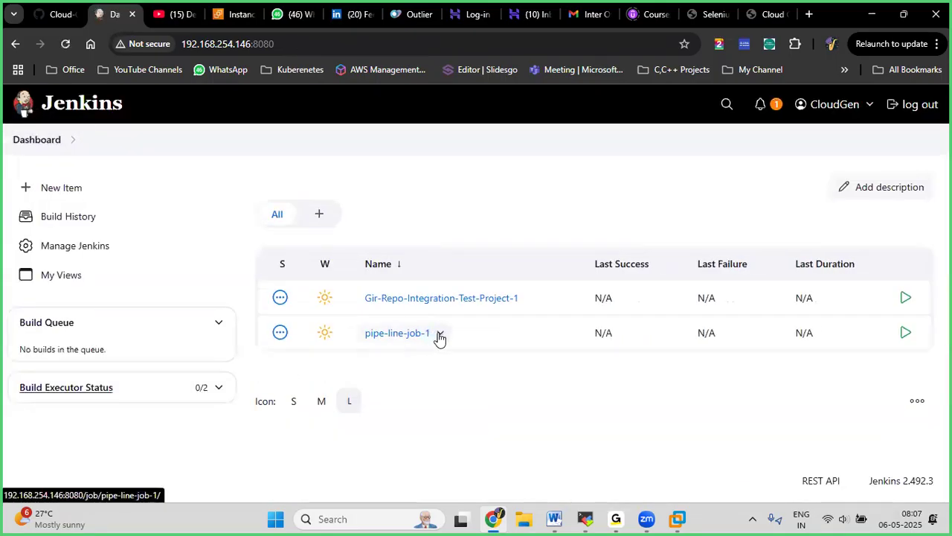
pyautogui.click(440, 333)
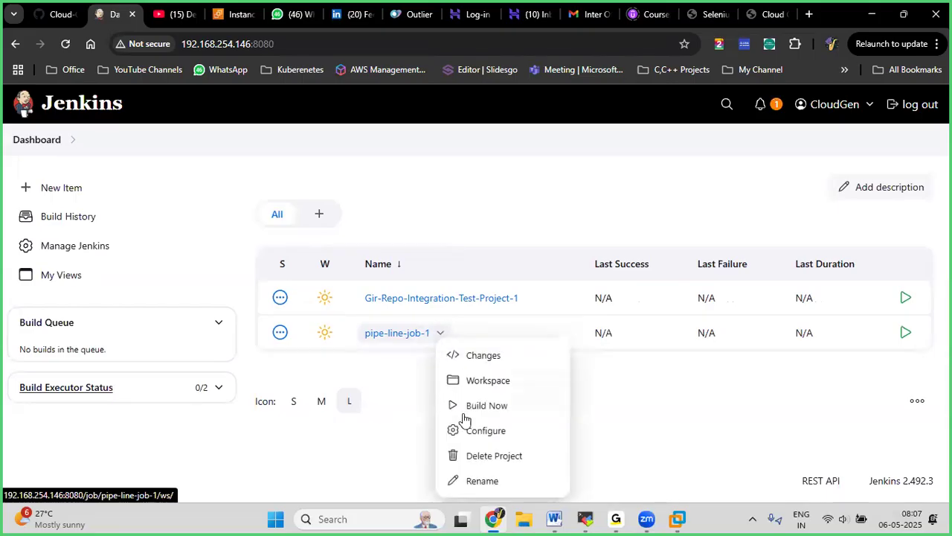
pyautogui.click(487, 454)
pyautogui.click(570, 341)
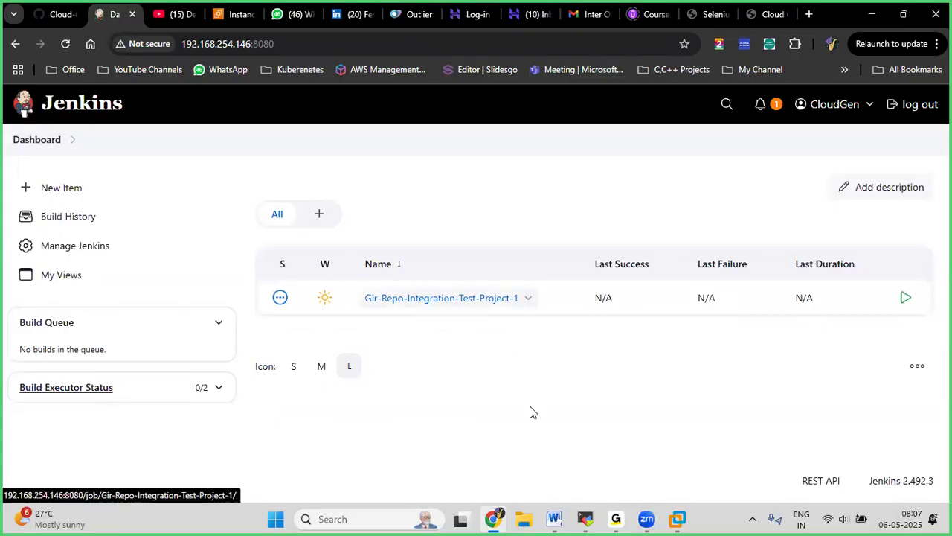
# - Switch to the Jenkins-Class-1 document in Word and examine the diagram's flow from GitHub SCM to Jenkins
pyautogui.moveTo(554, 518)
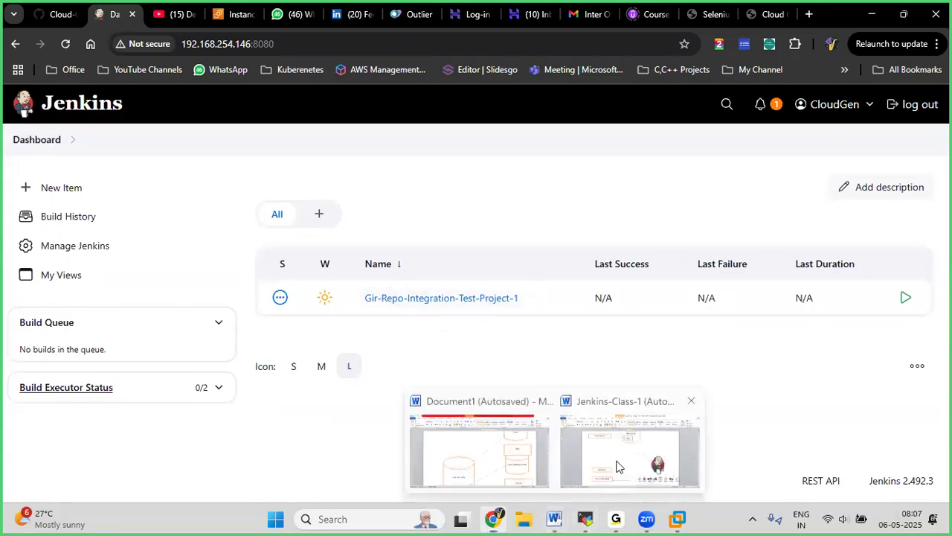
pyautogui.click(619, 465)
pyautogui.scroll(-1, 455, 160)
pyautogui.scroll(-1, 448, 139)
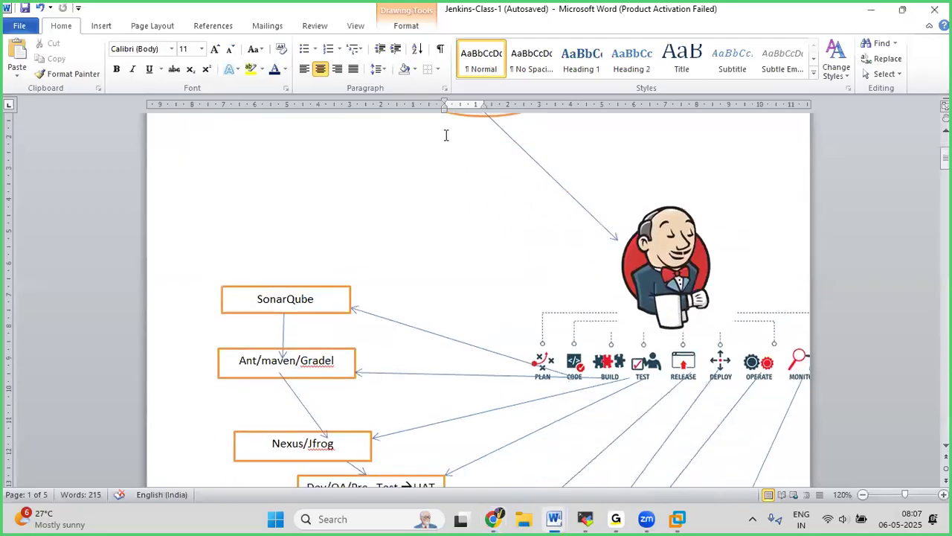
pyautogui.scroll(4, 446, 134)
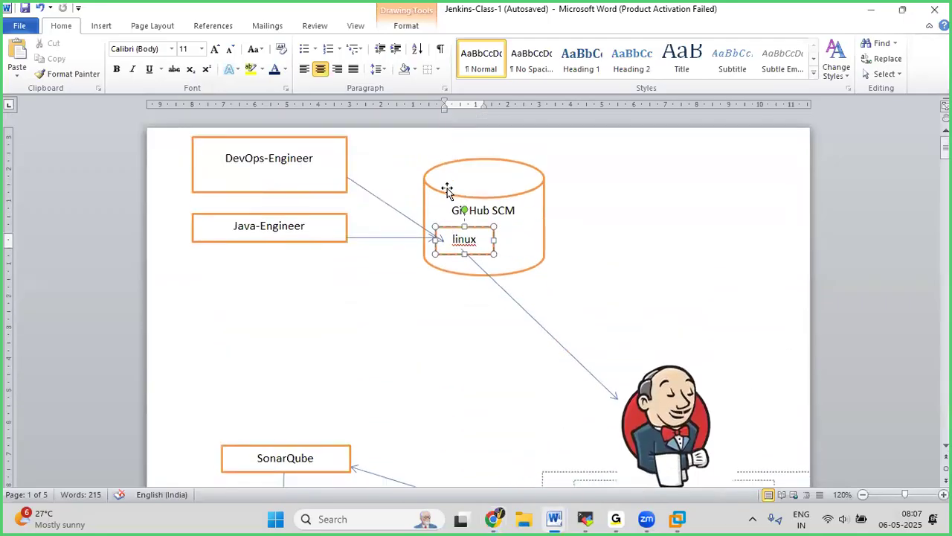
pyautogui.scroll(-2, 455, 197)
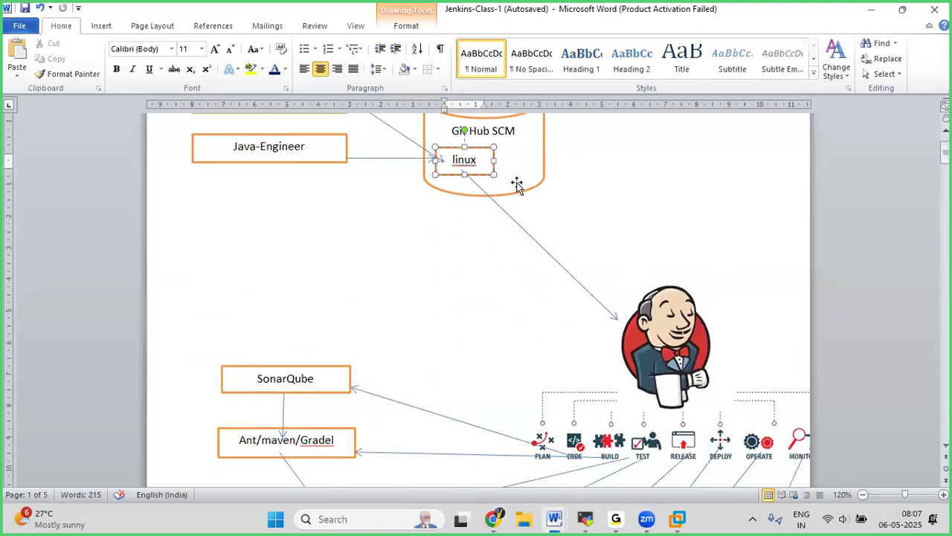
pyautogui.scroll(-2, 591, 340)
# - Draw an arrow from beside the Jenkins picture up and left into the empty area, about 3.5 cm wide and 2.6 cm high
pyautogui.click(590, 316)
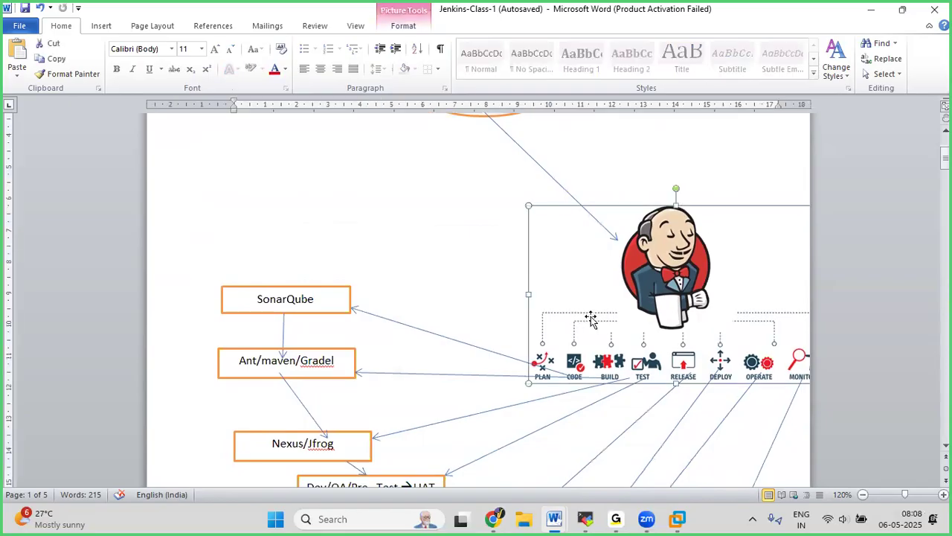
pyautogui.click(99, 29)
pyautogui.click(212, 67)
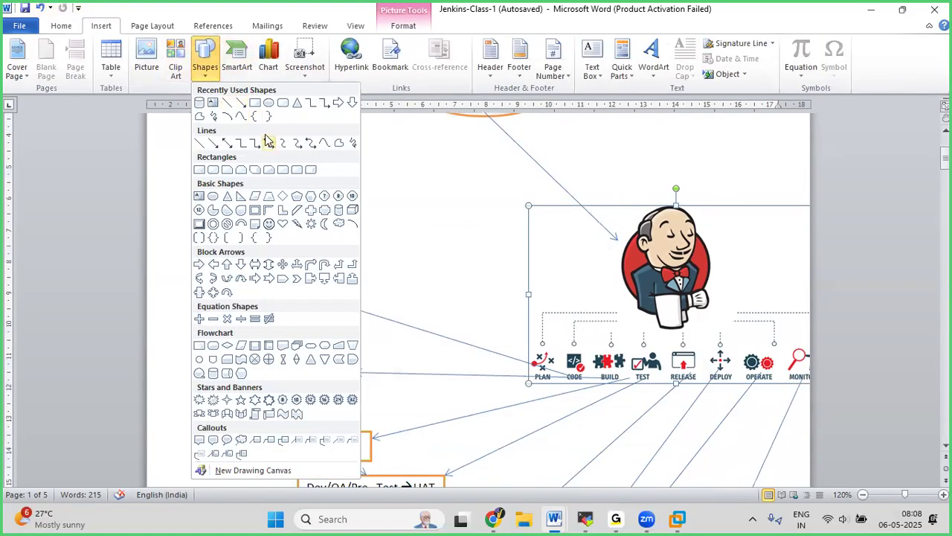
pyautogui.click(241, 103)
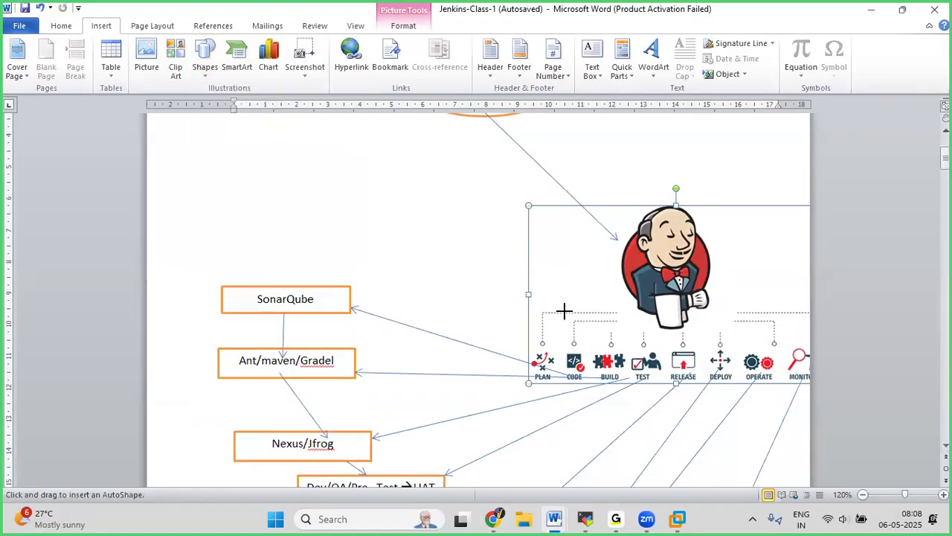
pyautogui.moveTo(563, 303); pyautogui.dragTo(454, 221)
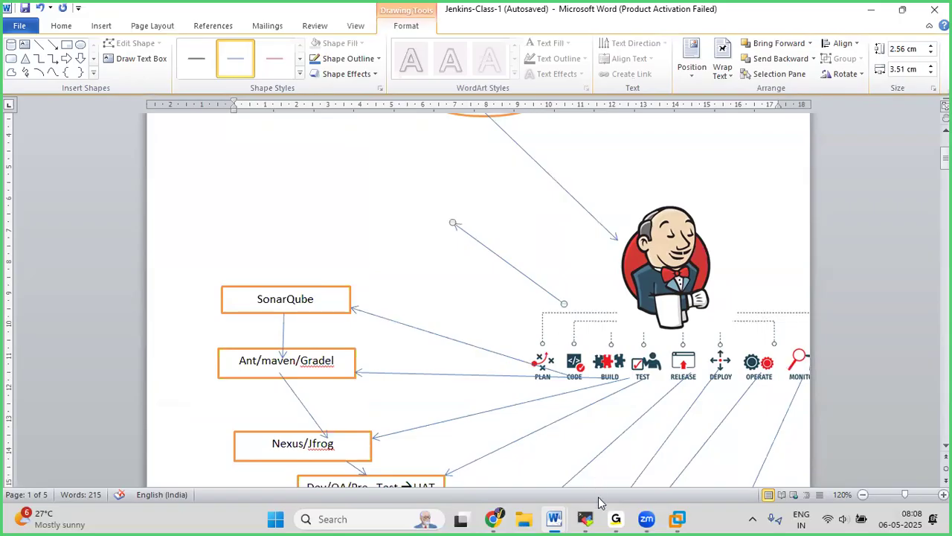
# - Switch to the MobaXterm terminal of the Jenkins server and check the installed version with git --version on a cleared screen
pyautogui.click(588, 519)
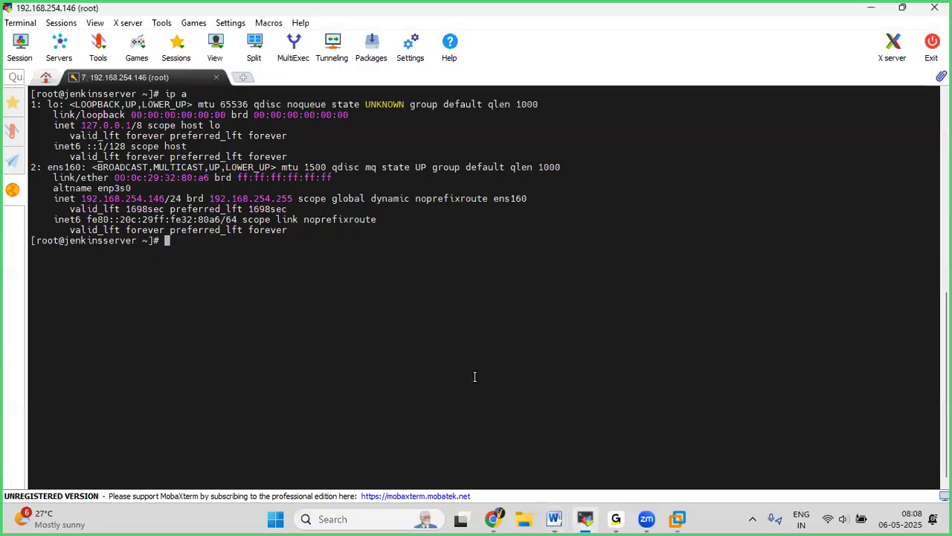
pyautogui.hotkey('ctrl', 'l')
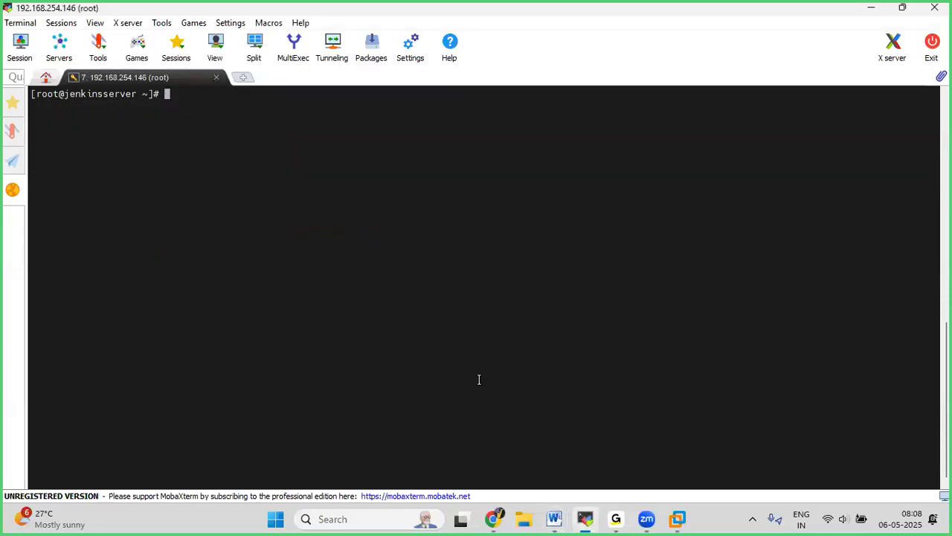
pyautogui.scroll(2, 479, 378)
pyautogui.write('git ')
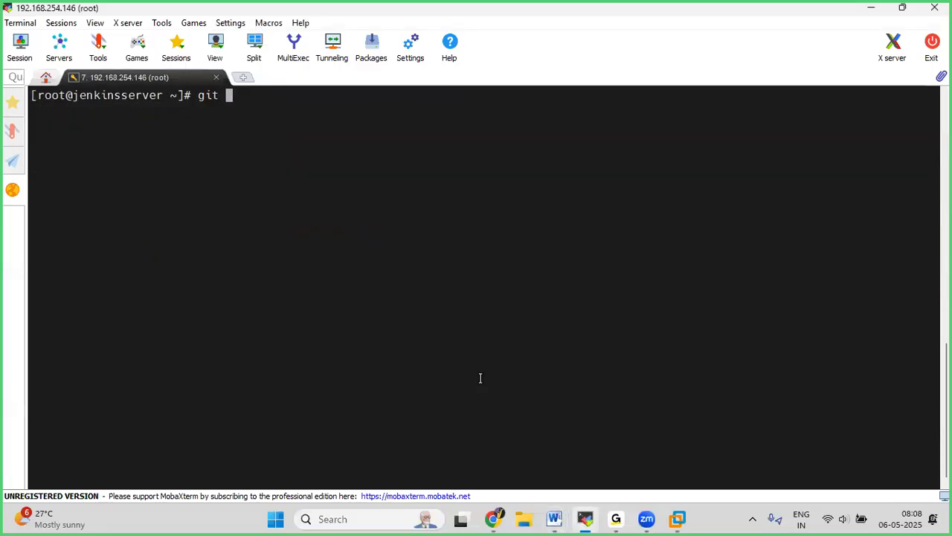
pyautogui.write('--version')
pyautogui.press('Return')
# - Uninstall Git from the Jenkins server and reset the shell's command cache with yum remove git -y && hash -r
pyautogui.write('yumremo')
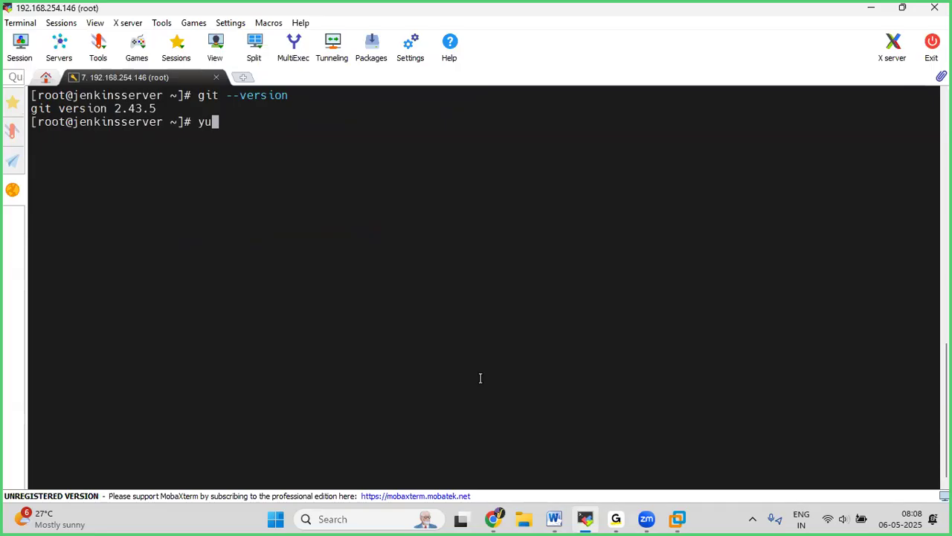
pyautogui.press('BackSpace')
pyautogui.press('BackSpace')
pyautogui.write('remove git -')
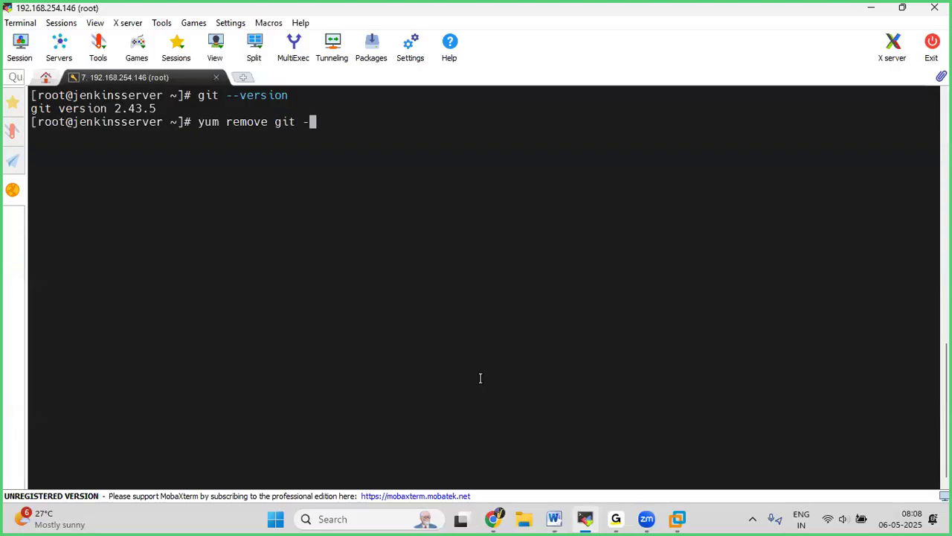
pyautogui.write('y && hash -r')
pyautogui.press('Return')
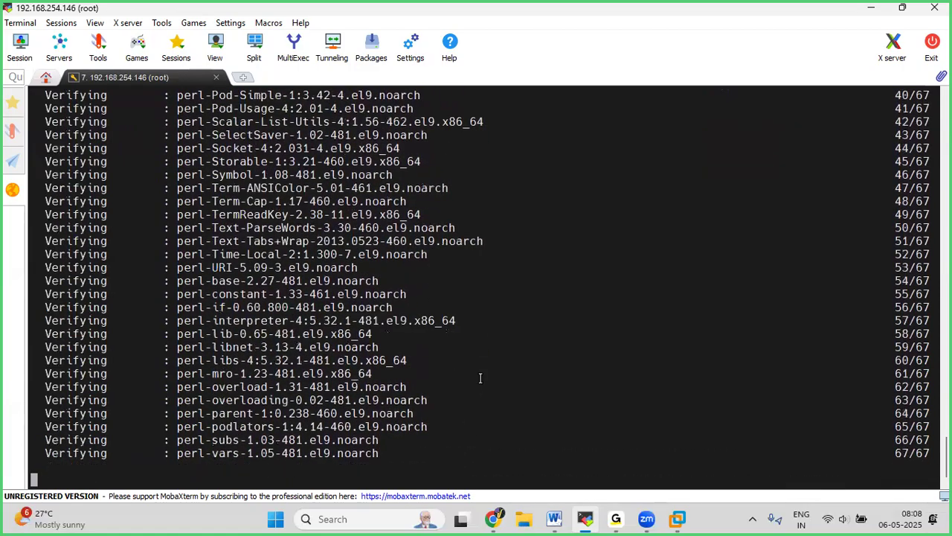
# - Clear the terminal, run git --version again to check the removal, and clear the output
pyautogui.hotkey('ctrl', 'l')
pyautogui.write('git --version')
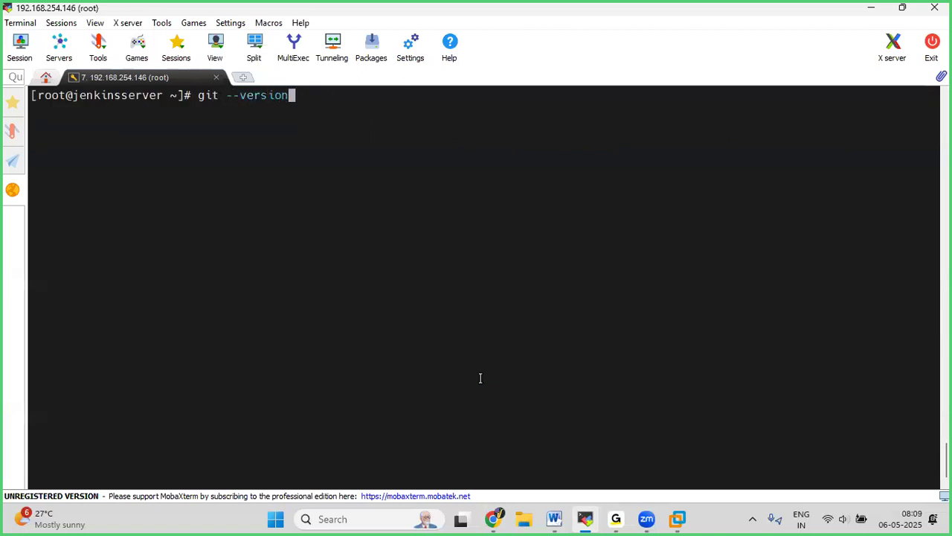
pyautogui.press('Return')
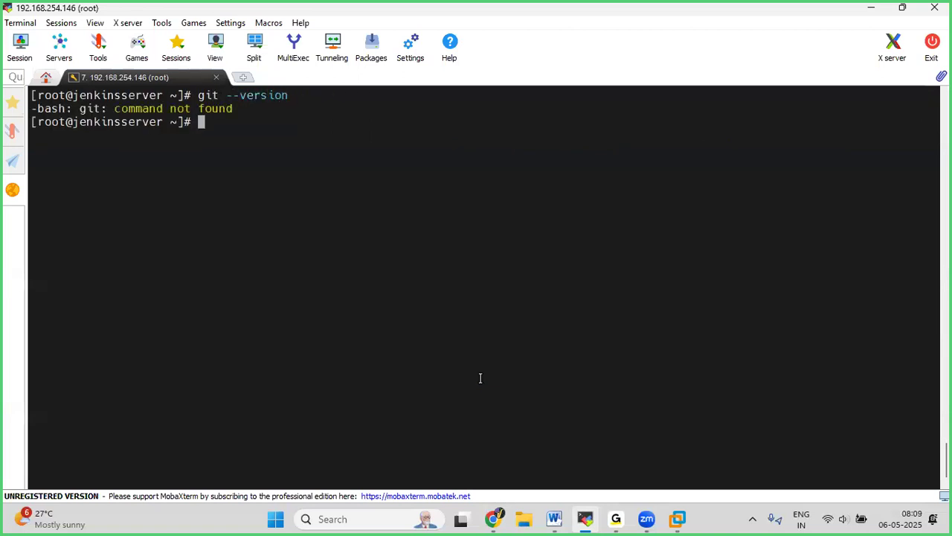
pyautogui.hotkey('ctrl', 'l')
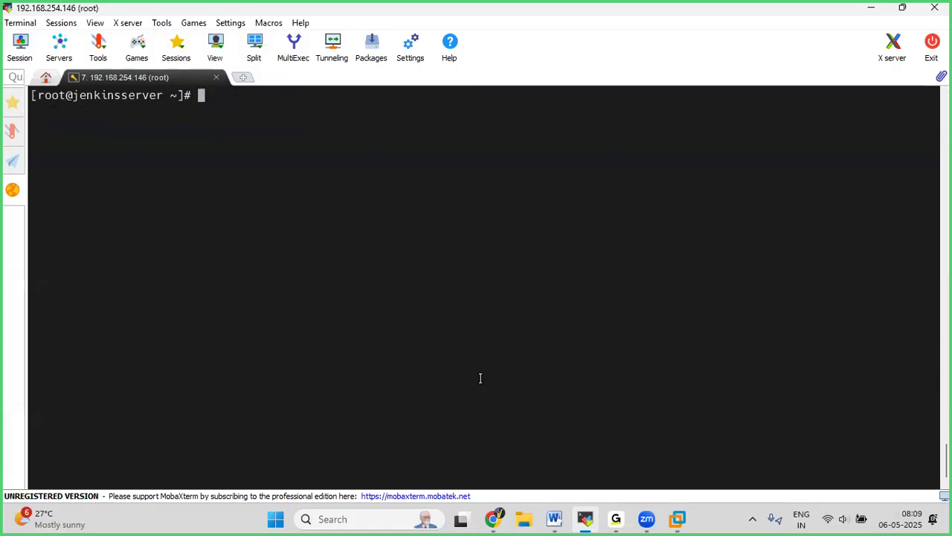
# - Switch to Jenkins in Chrome and open the Gir-Repo-Integration-Test-Project-1 project from the dashboard
pyautogui.hotkey('alt', 'Tab')
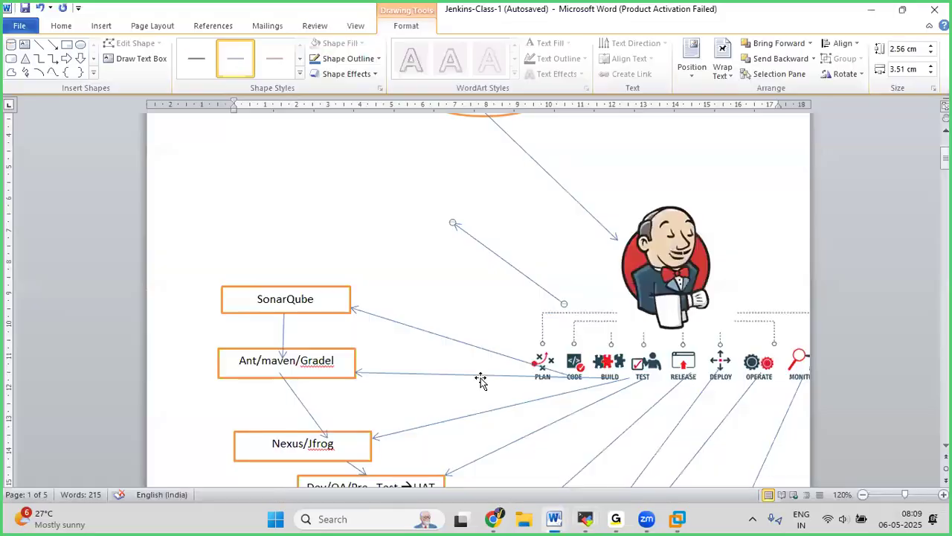
pyautogui.hotkey('alt', 'Tab')
pyautogui.hotkey('alt', 'Tab')
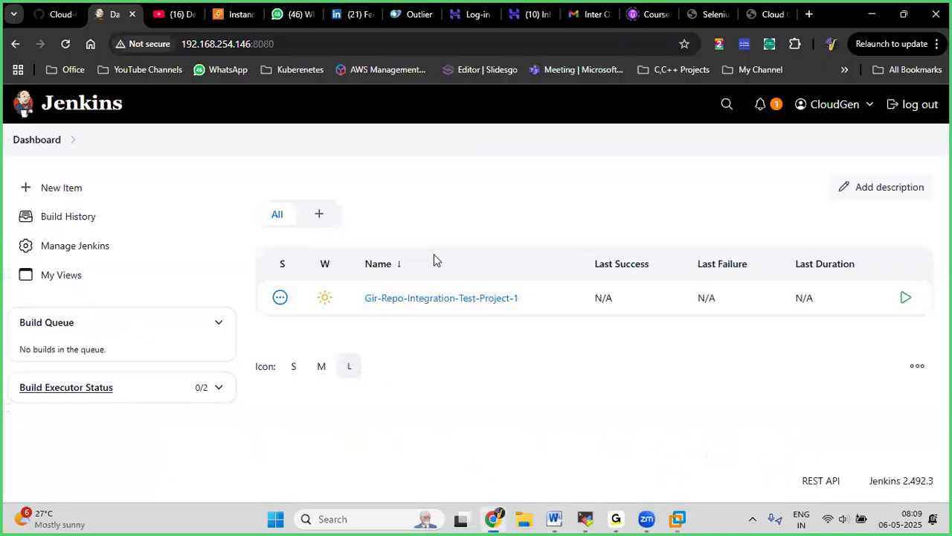
pyautogui.click(438, 299)
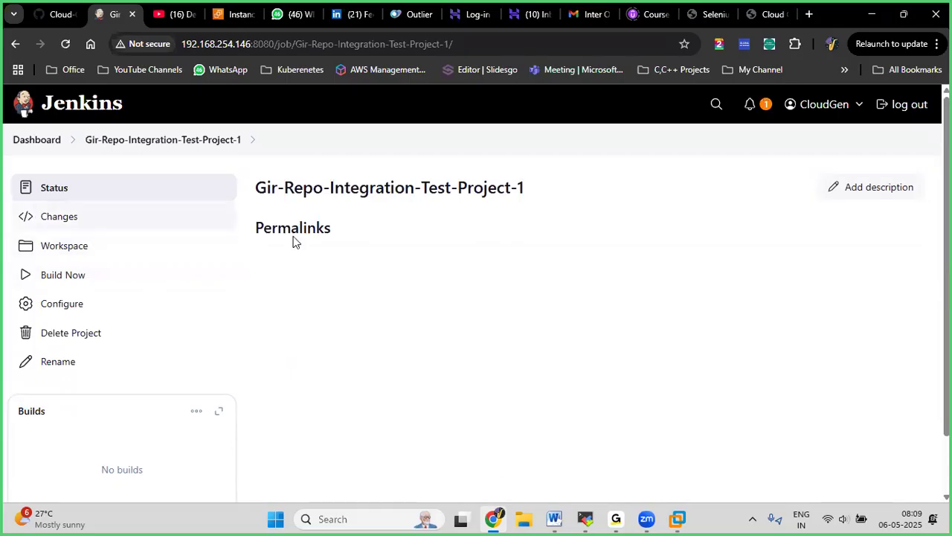
# - Switch to the Jenkins-Class-1 document in Word and review the diagram's link from the linux repository to Jenkins
pyautogui.moveTo(495, 515)
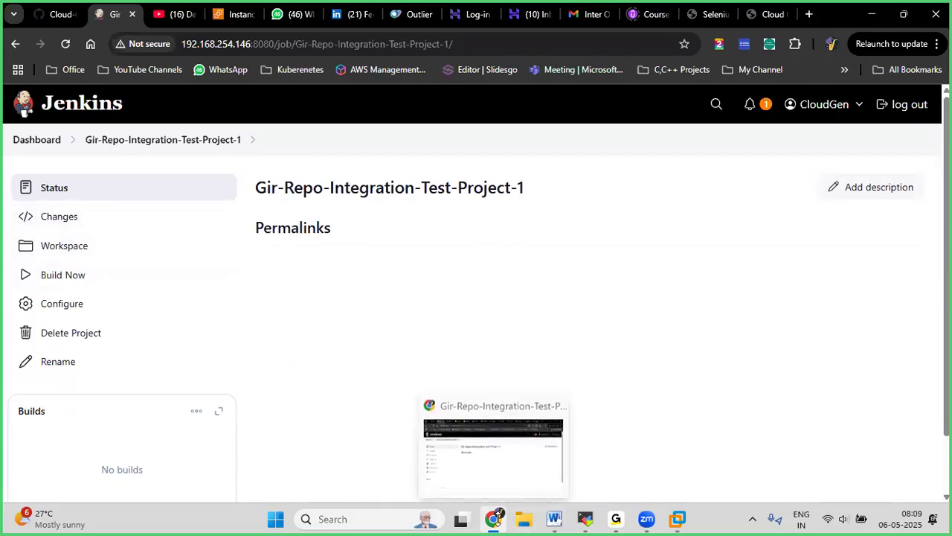
pyautogui.moveTo(561, 515)
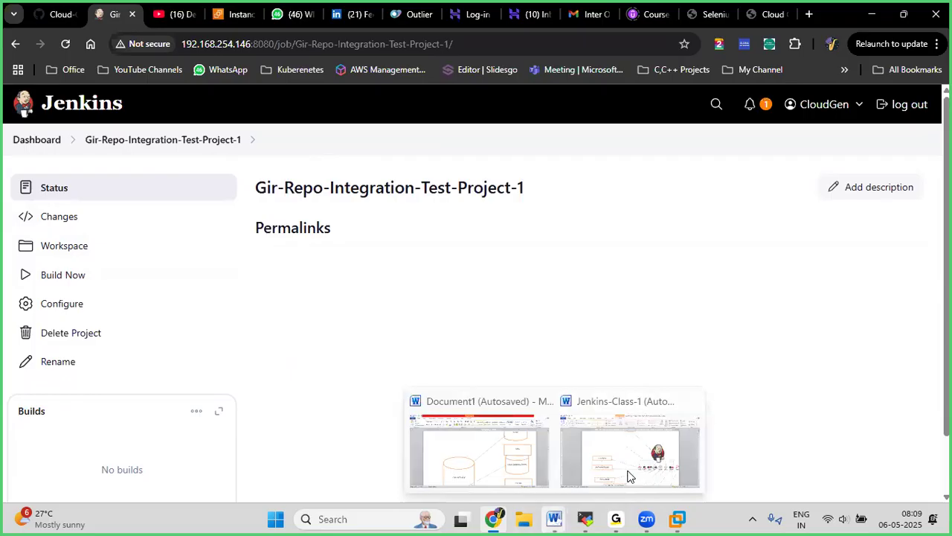
pyautogui.click(641, 458)
pyautogui.scroll(3, 568, 308)
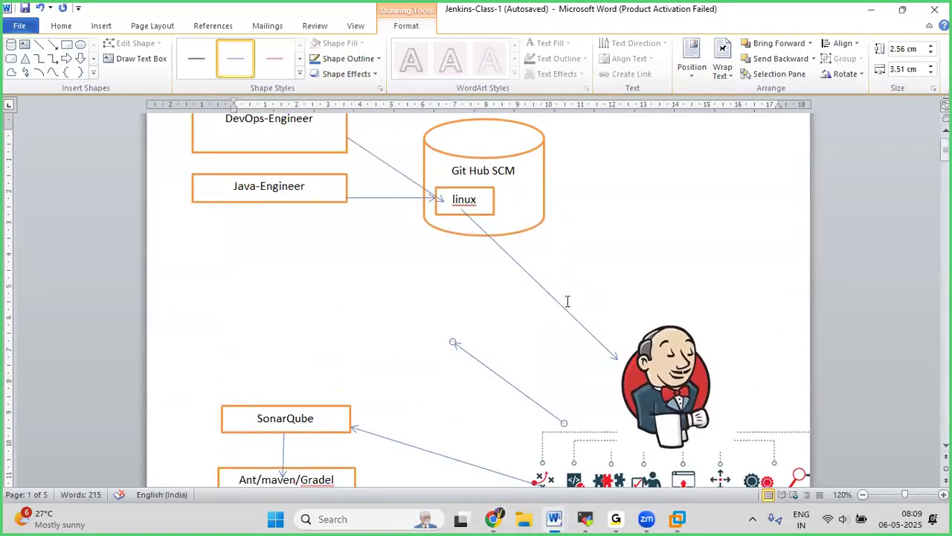
pyautogui.scroll(-3, 567, 301)
pyautogui.scroll(2, 570, 297)
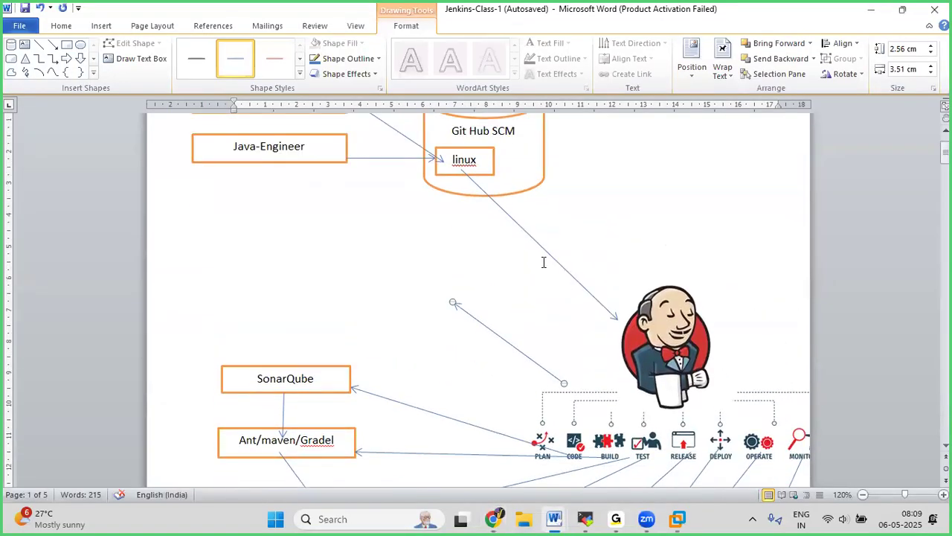
pyautogui.scroll(1, 544, 264)
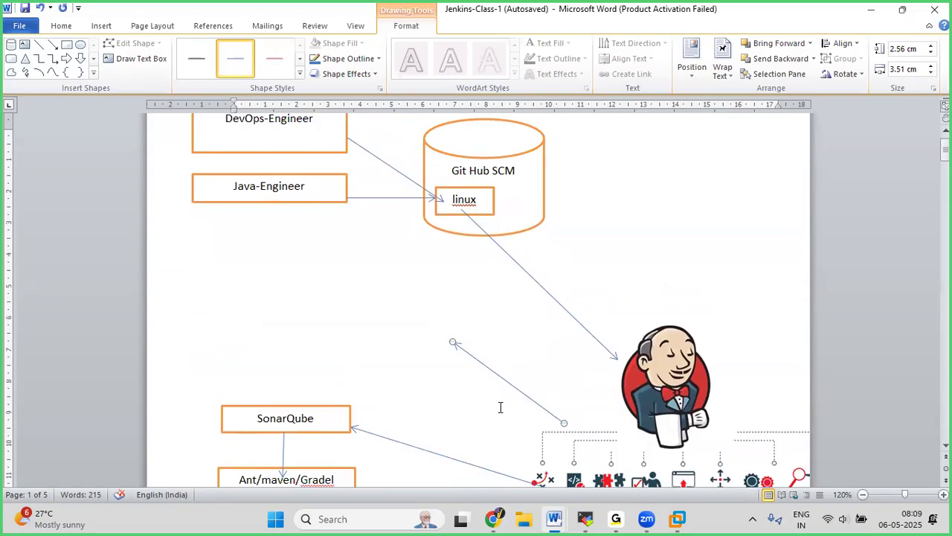
# - Return to Jenkins in Chrome and start two builds of Gir-Repo-Integration-Test-Project-1
pyautogui.click(493, 519)
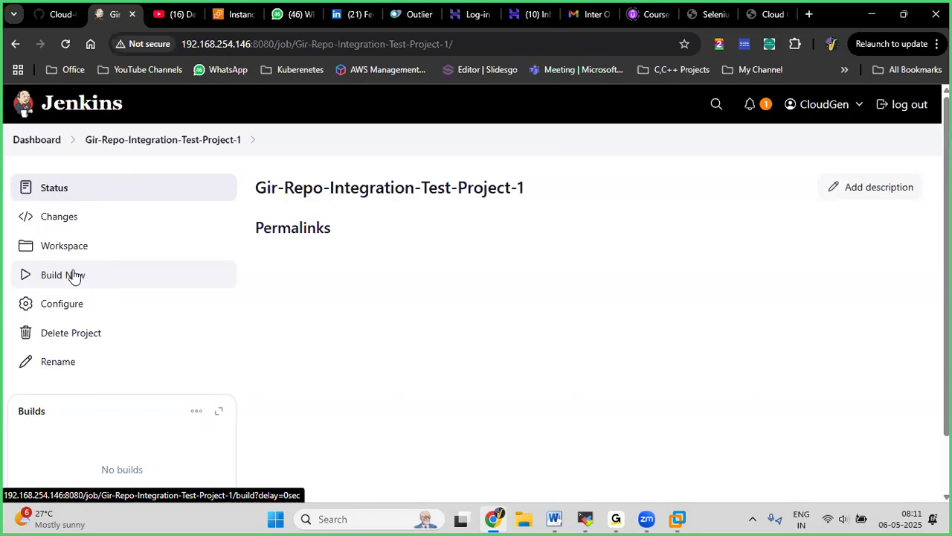
pyautogui.click(74, 275)
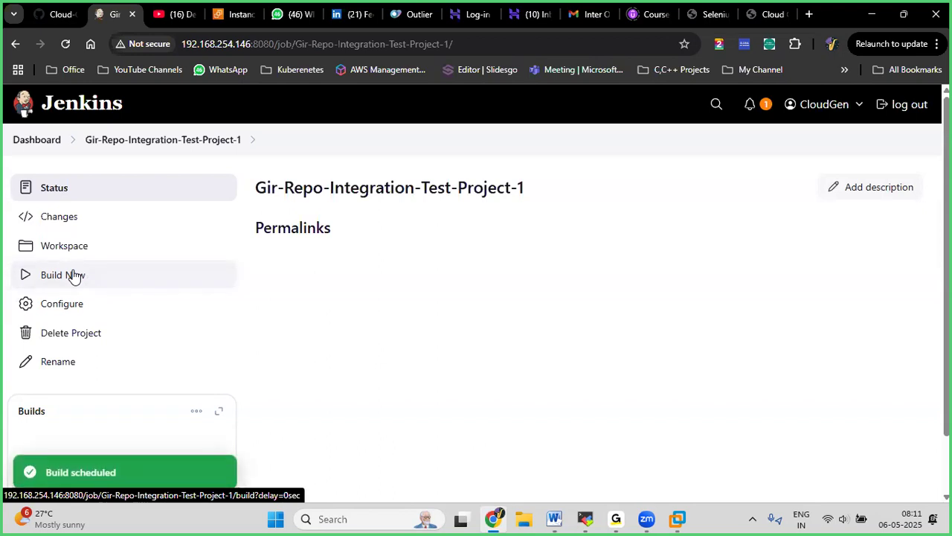
pyautogui.scroll(-1, 96, 270)
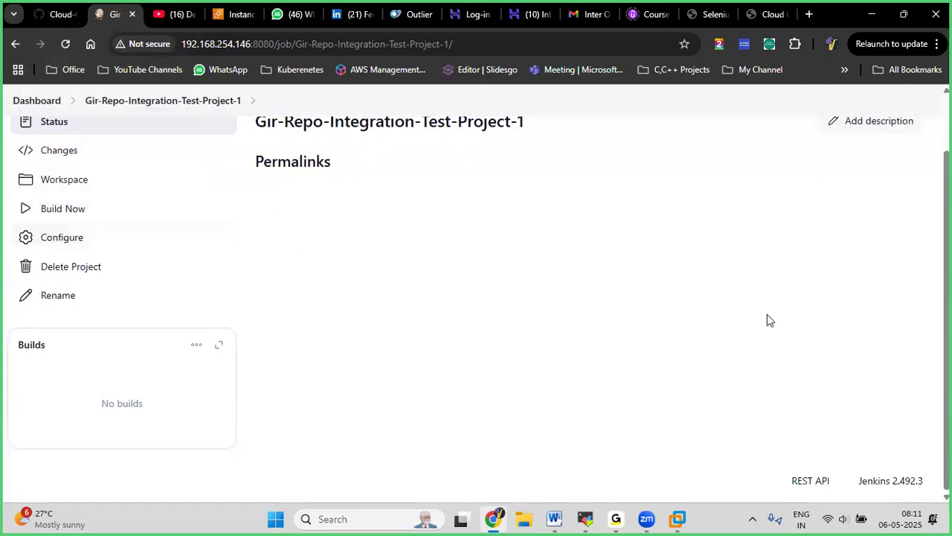
pyautogui.click(71, 210)
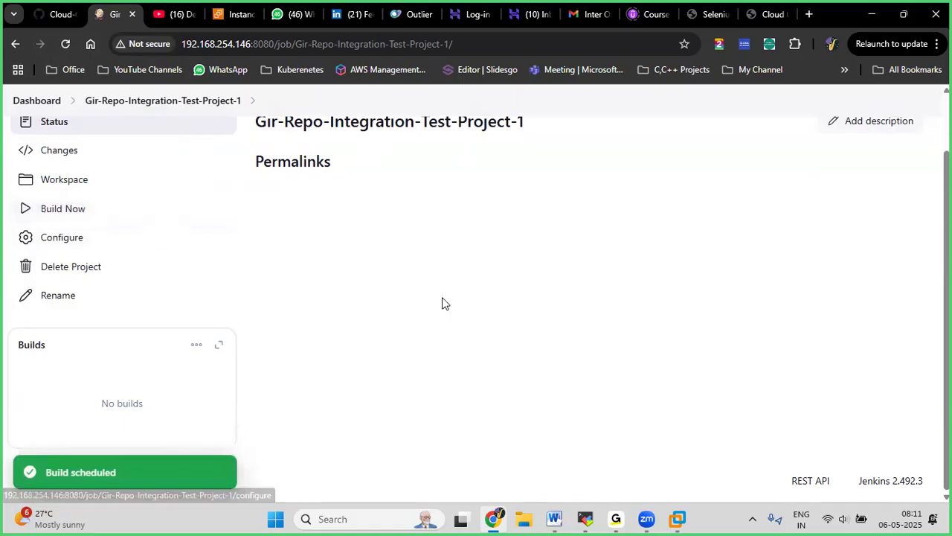
pyautogui.scroll(1, 442, 302)
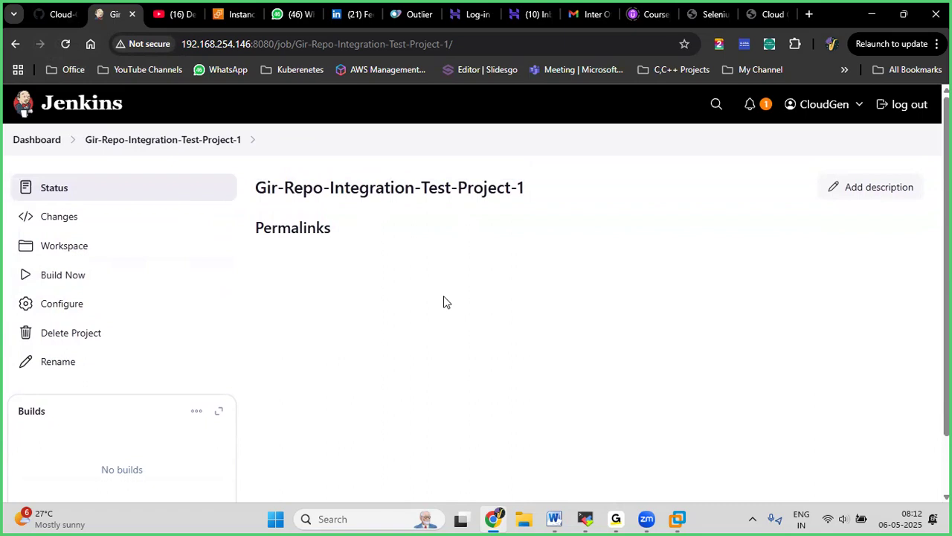
# - Open the project's configuration, examine the message under the Git repository URL in Source Code Management, and save the configuration without edits
pyautogui.click(53, 304)
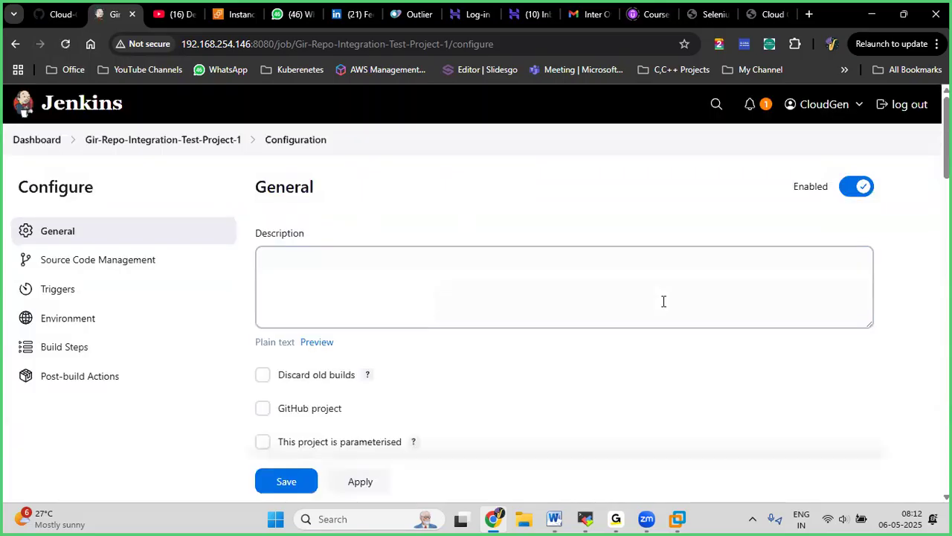
pyautogui.scroll(-1, 576, 299)
pyautogui.scroll(-6, 577, 300)
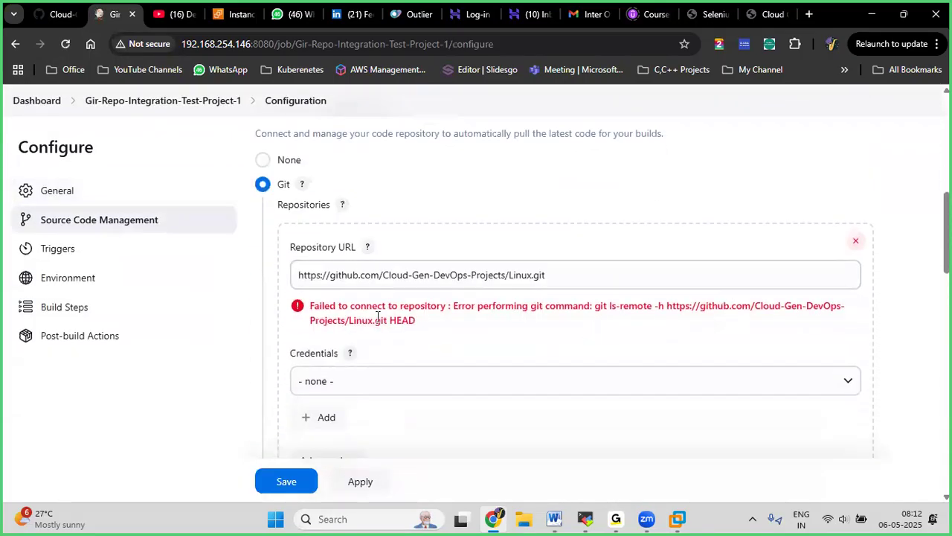
pyautogui.moveTo(445, 332); pyautogui.dragTo(313, 307)
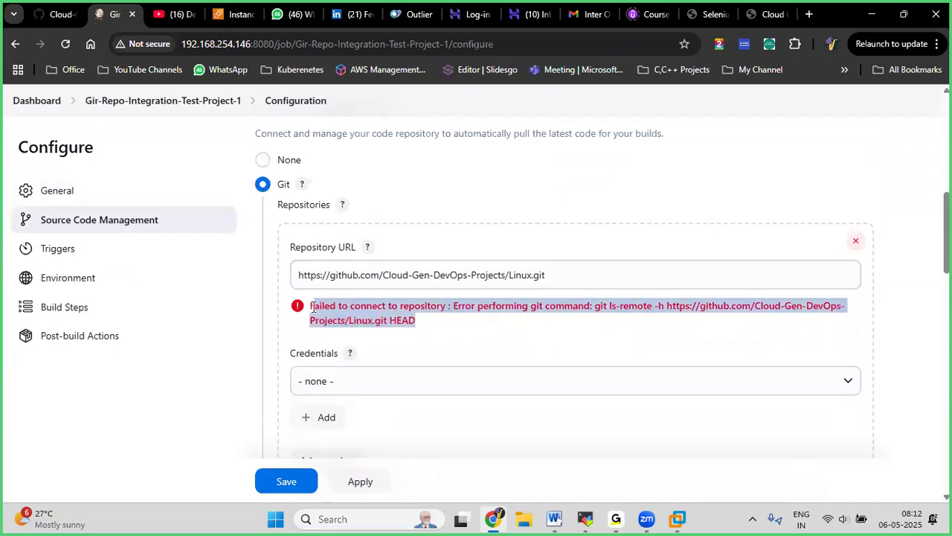
pyautogui.click(432, 348)
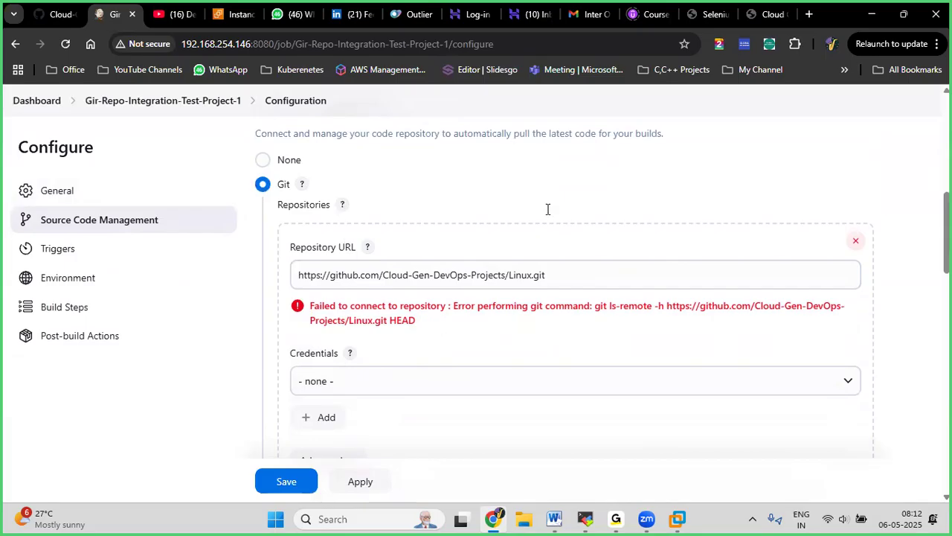
pyautogui.moveTo(422, 327); pyautogui.dragTo(441, 342)
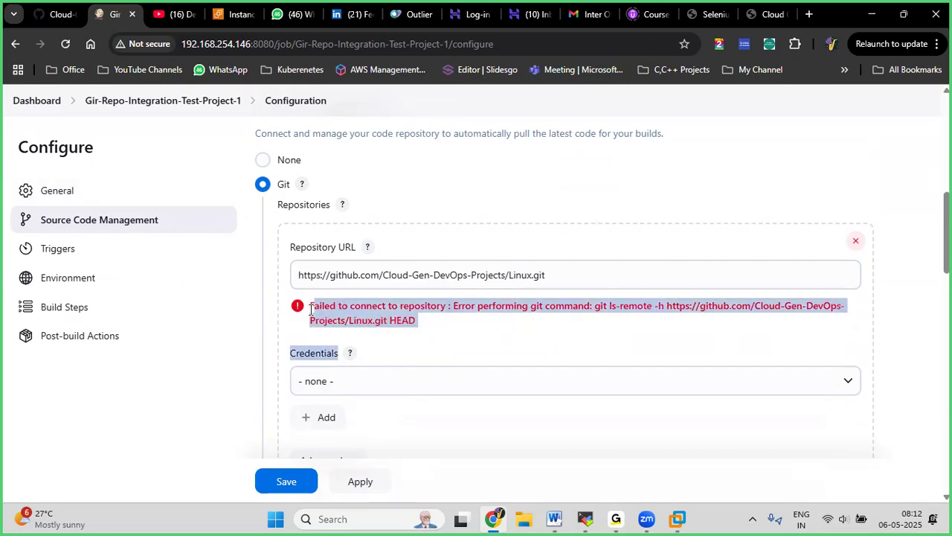
pyautogui.click(441, 343)
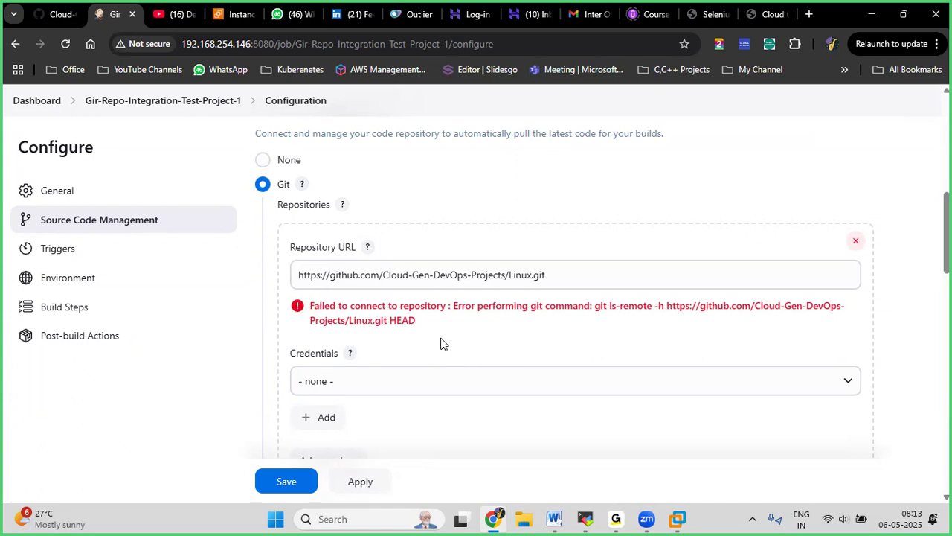
pyautogui.click(283, 484)
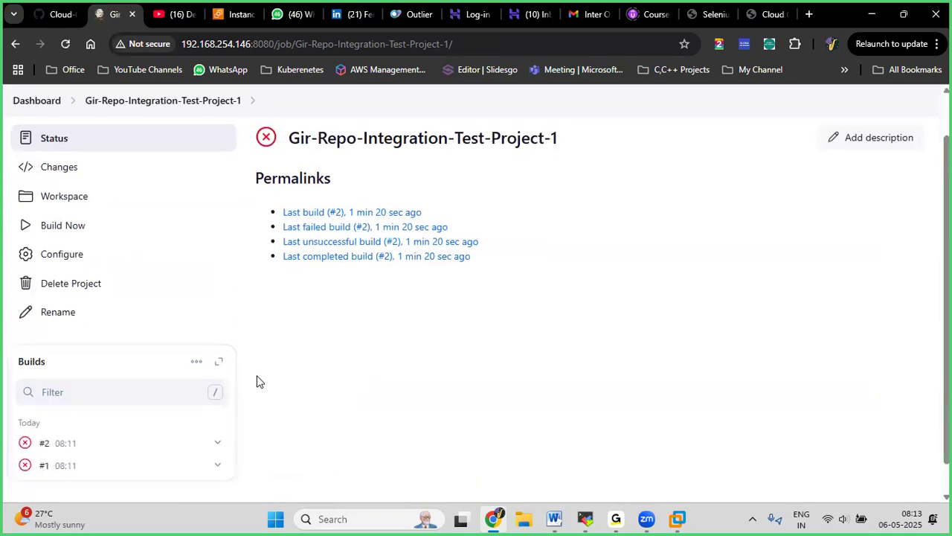
# - Open the console output of build #2 and examine its repository cloning lines through to the end of the log
pyautogui.scroll(-1, 257, 382)
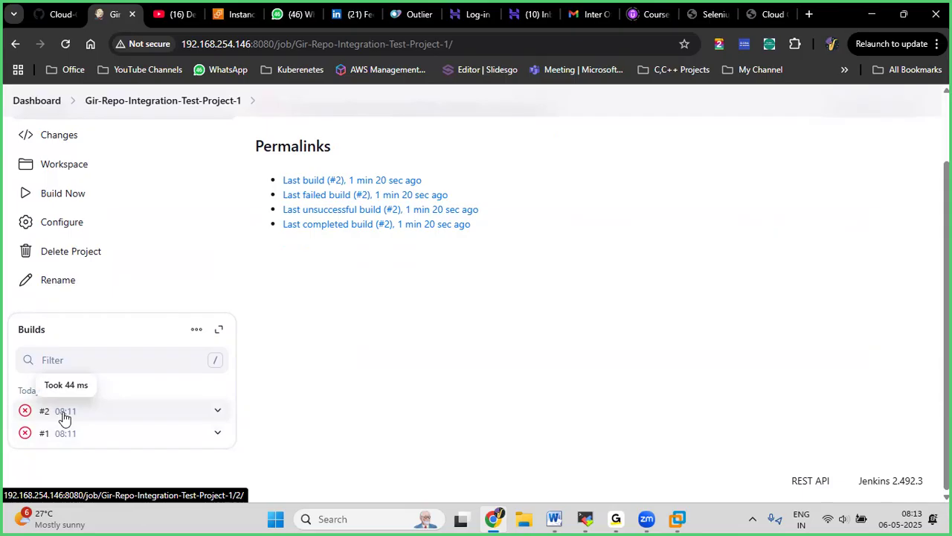
pyautogui.click(217, 414)
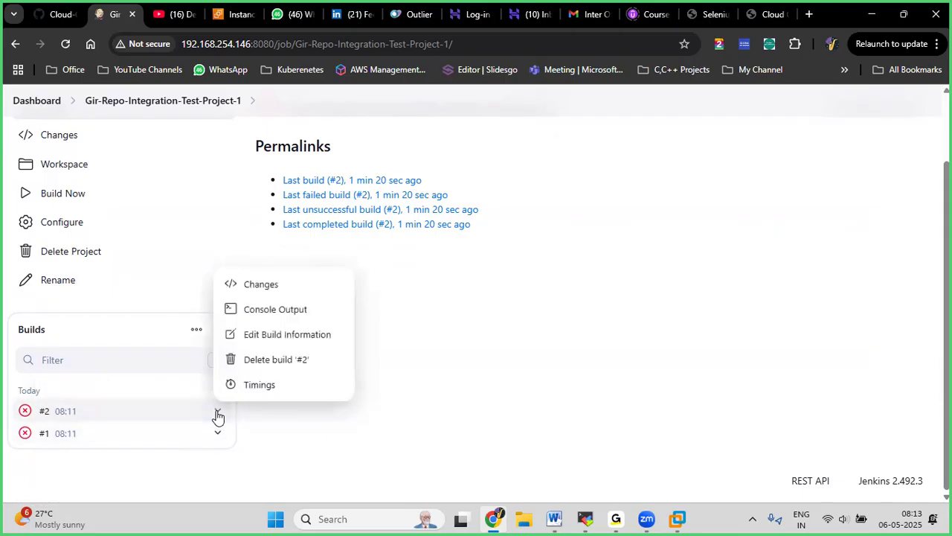
pyautogui.click(265, 314)
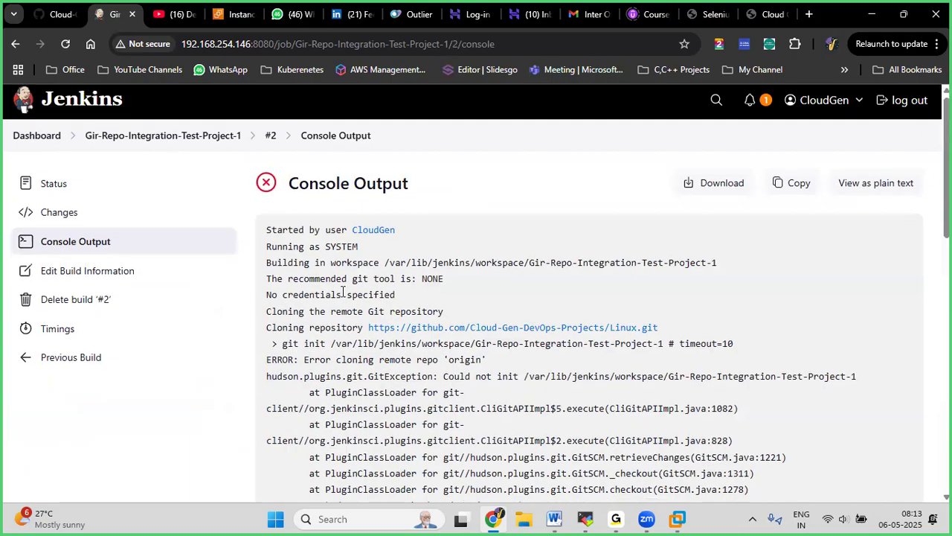
pyautogui.scroll(-1, 342, 292)
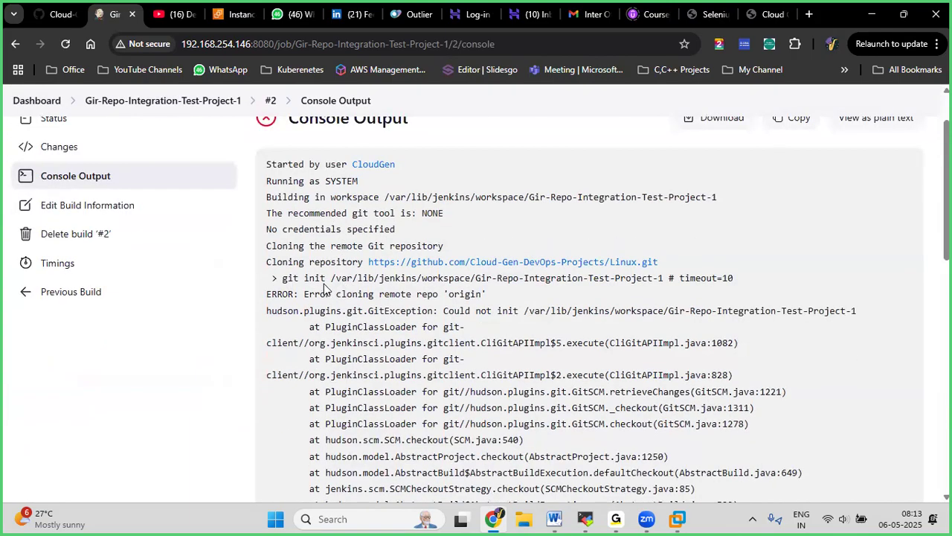
pyautogui.moveTo(266, 261)
pyautogui.mouseDown()
pyautogui.moveTo(573, 262)
pyautogui.moveTo(697, 280)
pyautogui.moveTo(752, 334)
pyautogui.mouseUp()
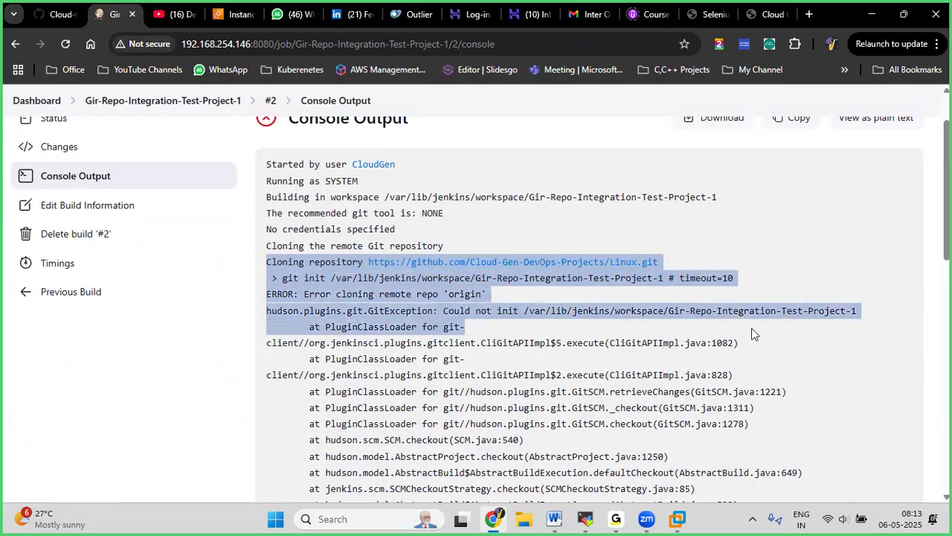
pyautogui.scroll(-5, 744, 327)
pyautogui.scroll(-3, 733, 324)
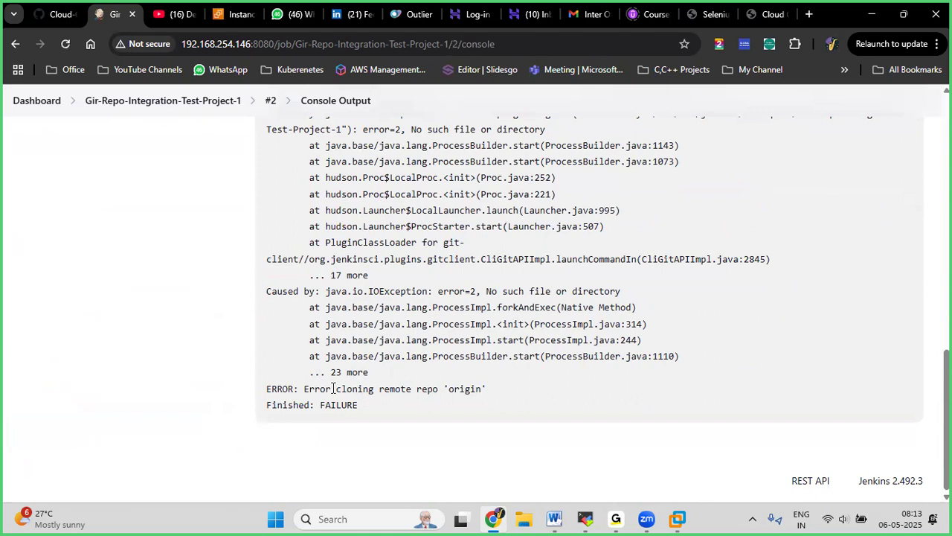
# - Highlight the text "cloning remote repo 'origin'" in the console output's closing error line and review the log from its start to its end
pyautogui.moveTo(334, 388); pyautogui.dragTo(482, 401)
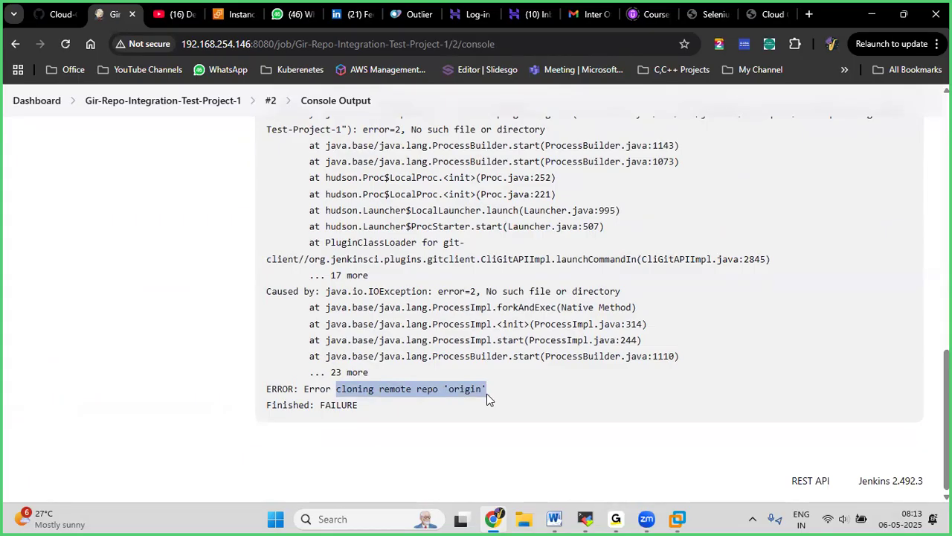
pyautogui.scroll(15, 447, 399)
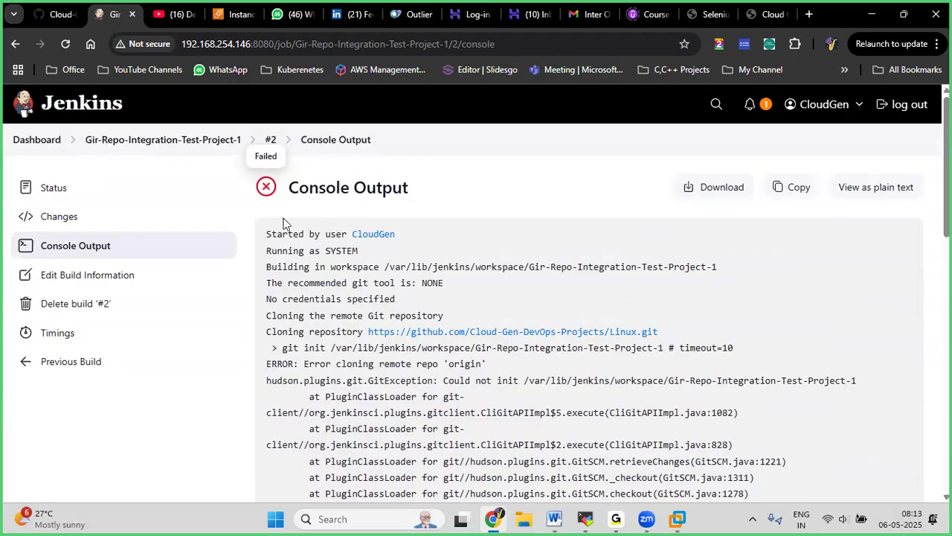
pyautogui.scroll(-5, 287, 221)
pyautogui.scroll(-5, 541, 236)
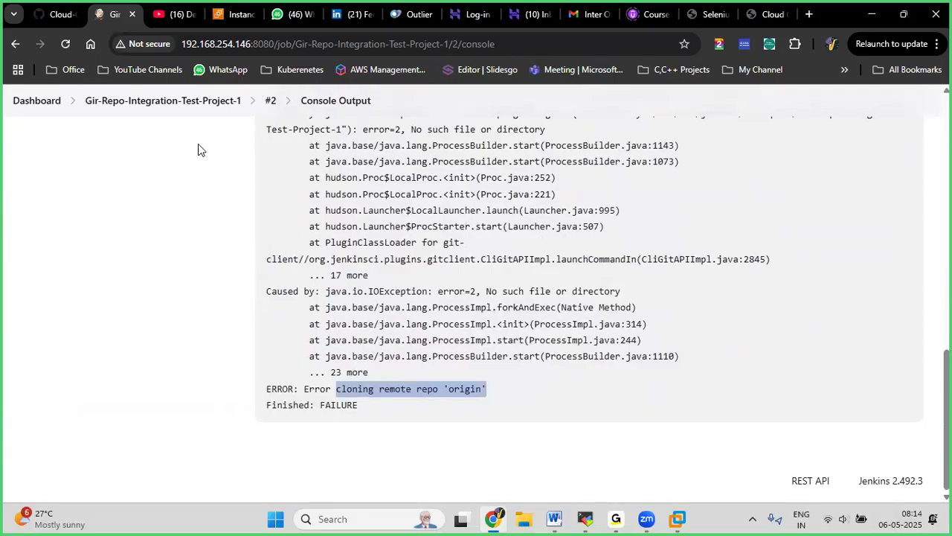
# - Go back to the Gir-Repo-Integration-Test-Project-1 page, reopen build #2's console output, and examine its final error line and the stack trace above it
pyautogui.click(166, 104)
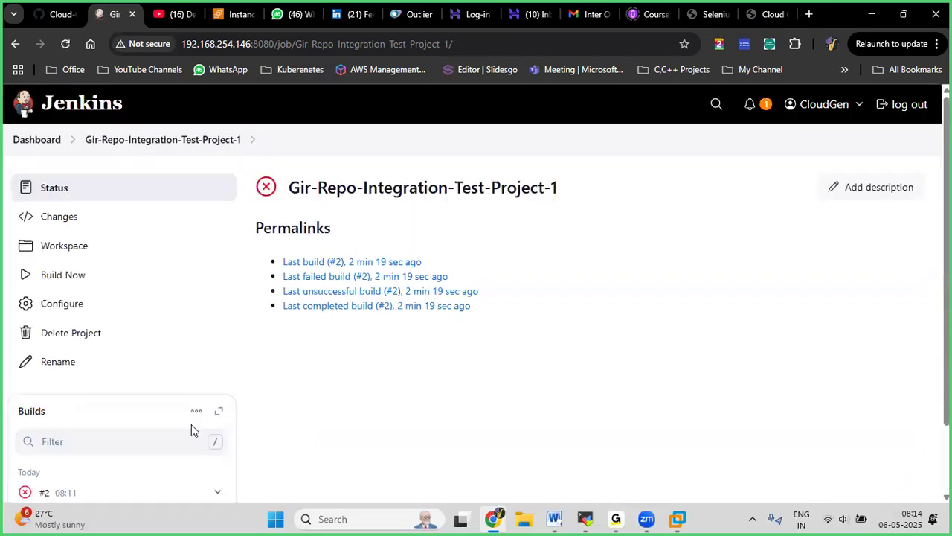
pyautogui.scroll(-1, 186, 405)
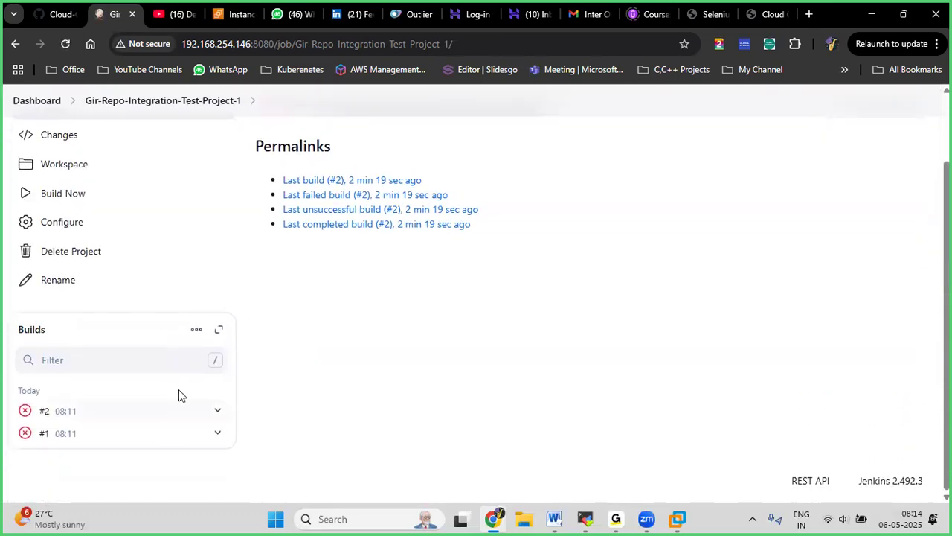
pyautogui.click(24, 415)
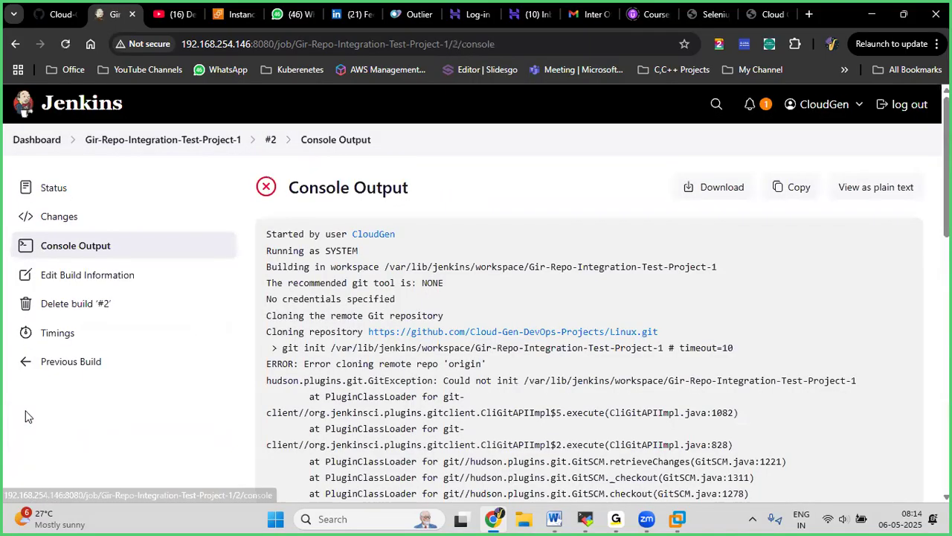
pyautogui.scroll(-8, 406, 338)
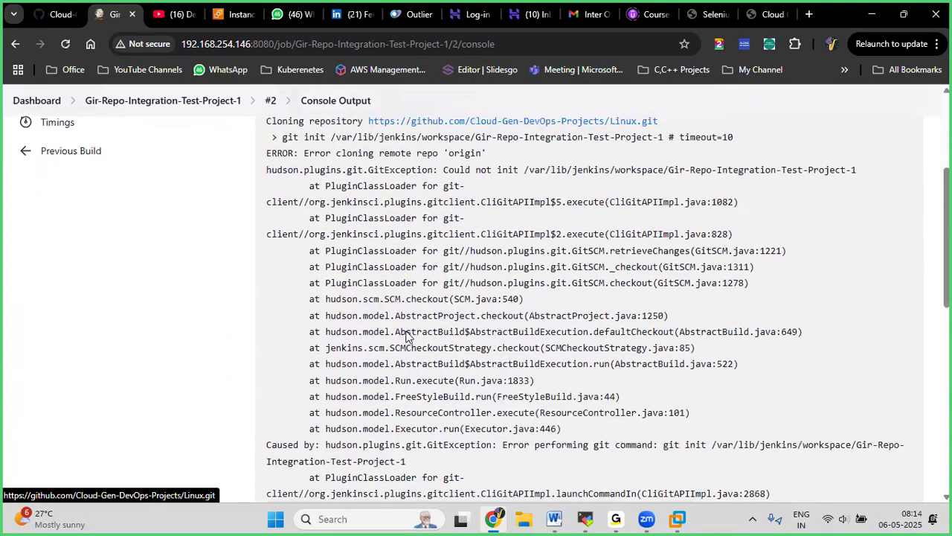
pyautogui.scroll(-3, 405, 336)
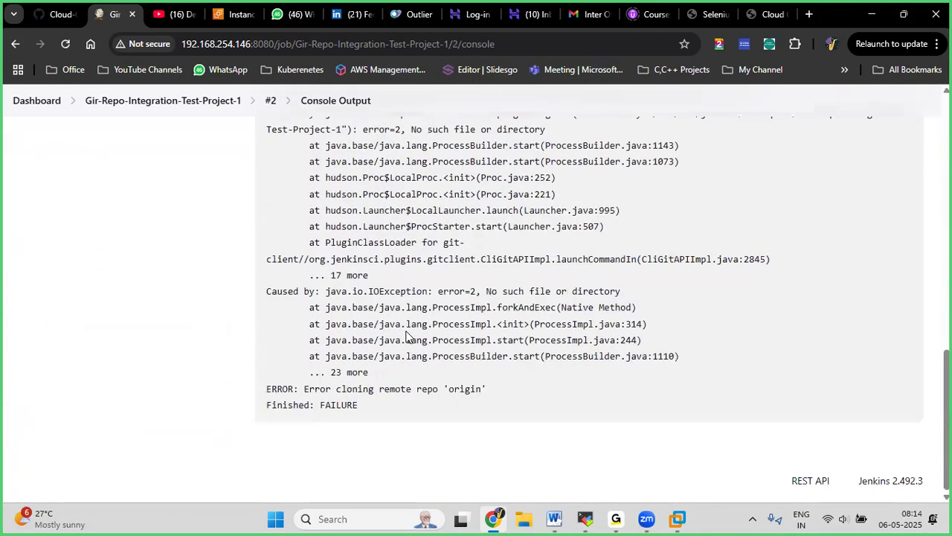
pyautogui.moveTo(305, 389)
pyautogui.mouseDown()
pyautogui.moveTo(450, 389)
pyautogui.moveTo(484, 401)
pyautogui.mouseUp()
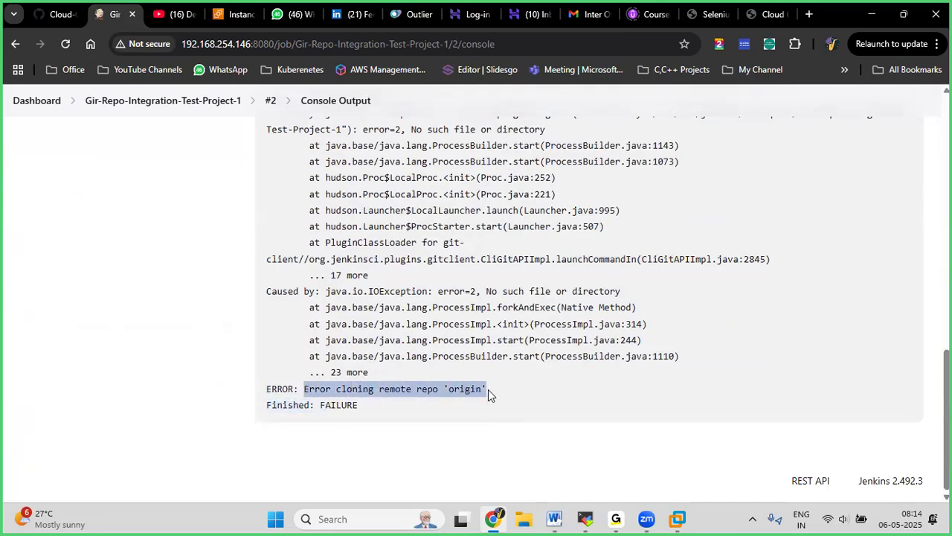
pyautogui.scroll(3, 502, 271)
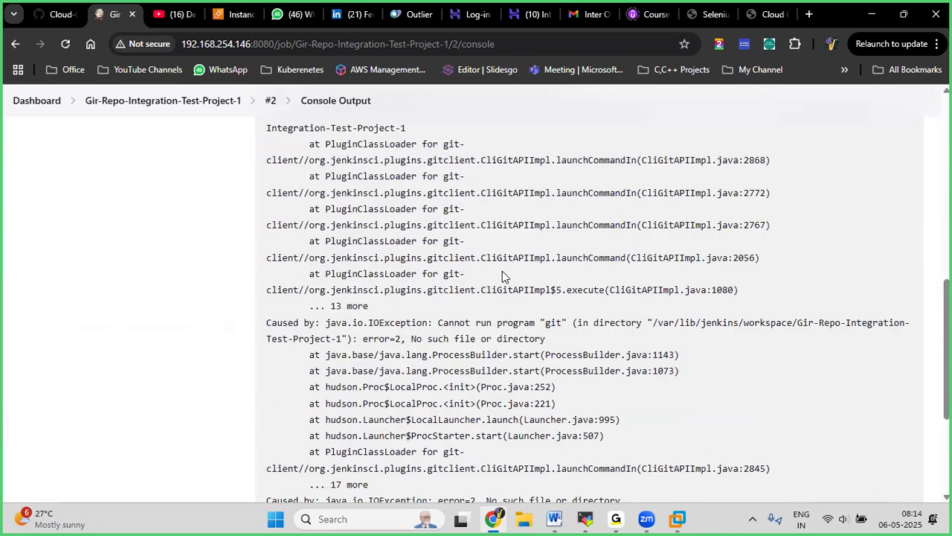
pyautogui.scroll(4, 502, 272)
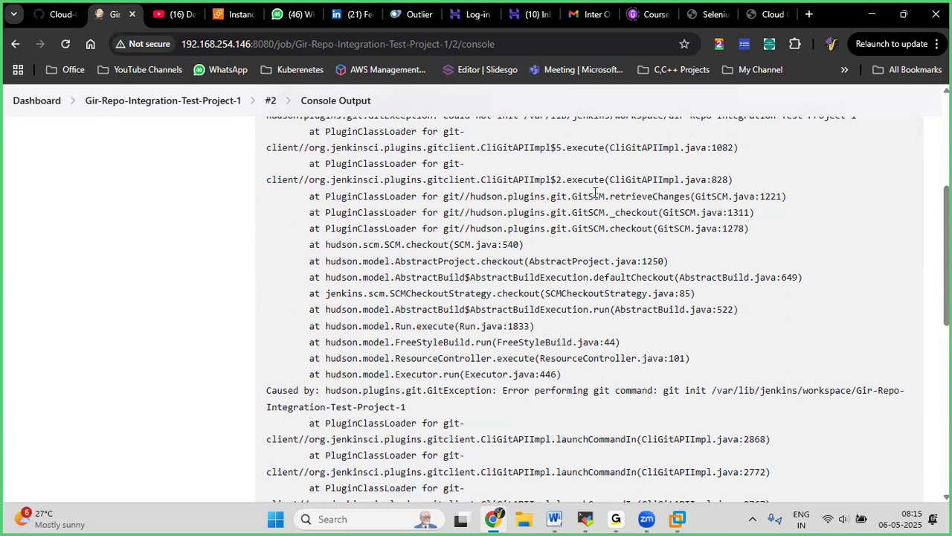
# - Highlight the Git client entries in build #2's stack trace and review the console output back to its beginning
pyautogui.scroll(2, 587, 254)
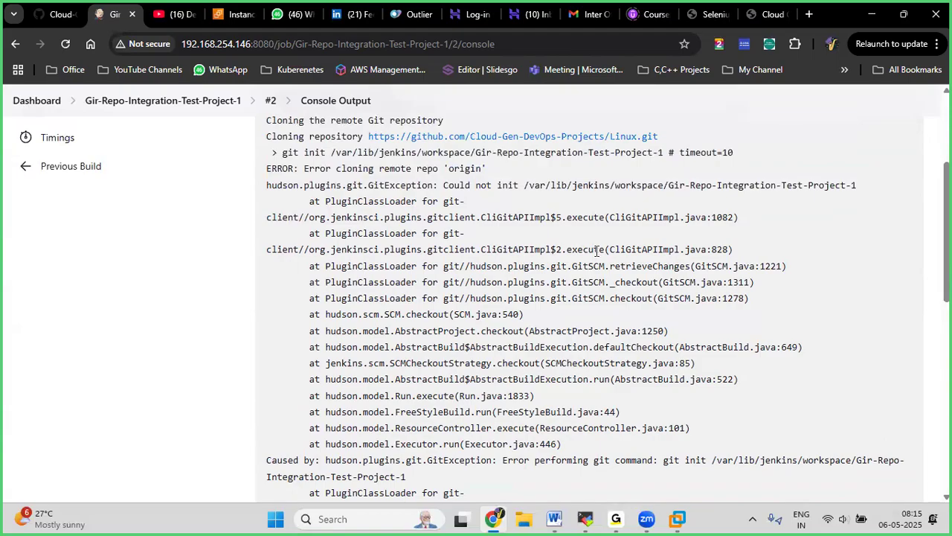
pyautogui.moveTo(610, 254); pyautogui.dragTo(659, 255)
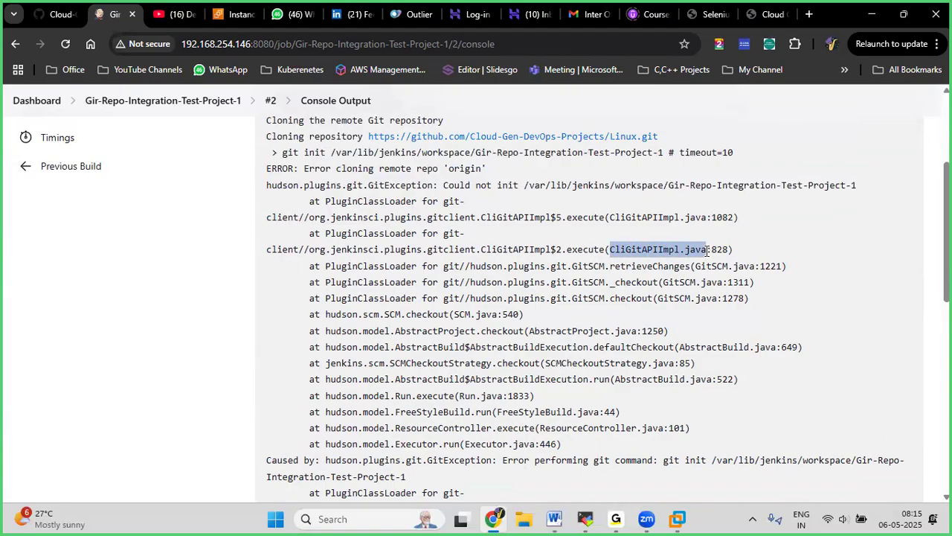
pyautogui.moveTo(471, 249); pyautogui.dragTo(544, 328)
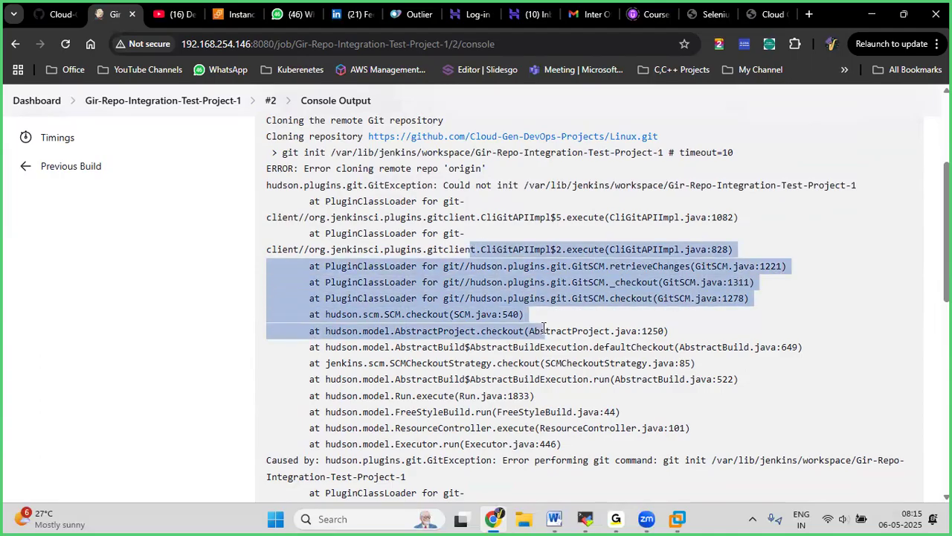
pyautogui.scroll(3, 544, 328)
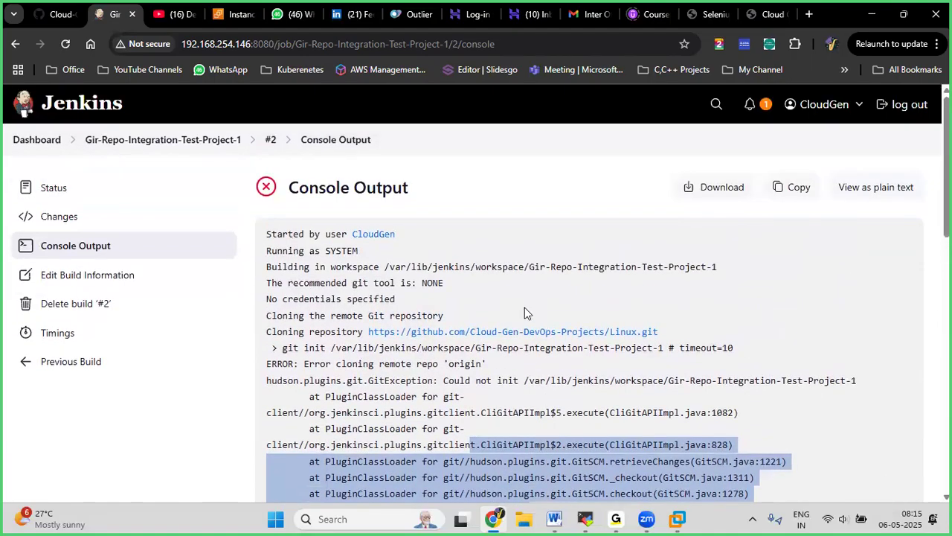
# - Open the configuration of Gir-Repo-Integration-Test-Project-1 and examine its Git repository settings in Source Code Management
pyautogui.click(191, 143)
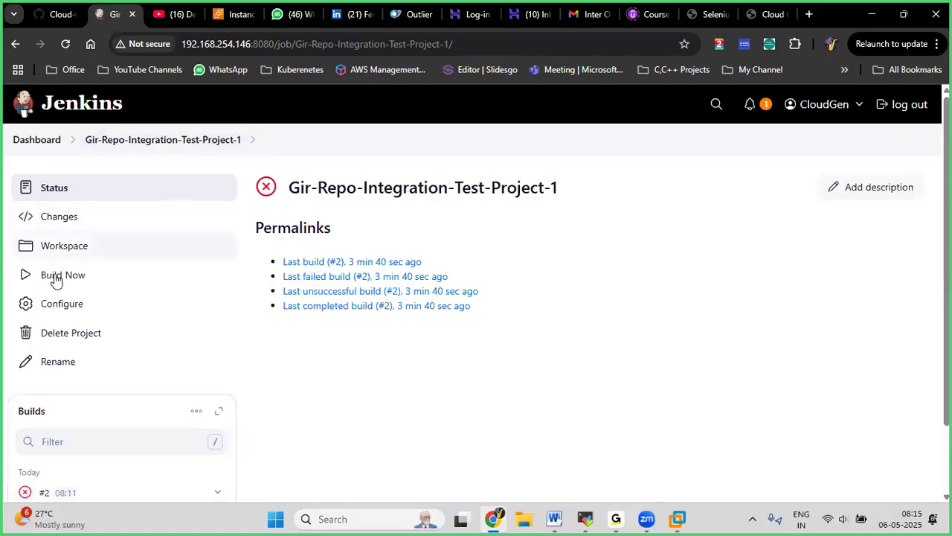
pyautogui.click(49, 305)
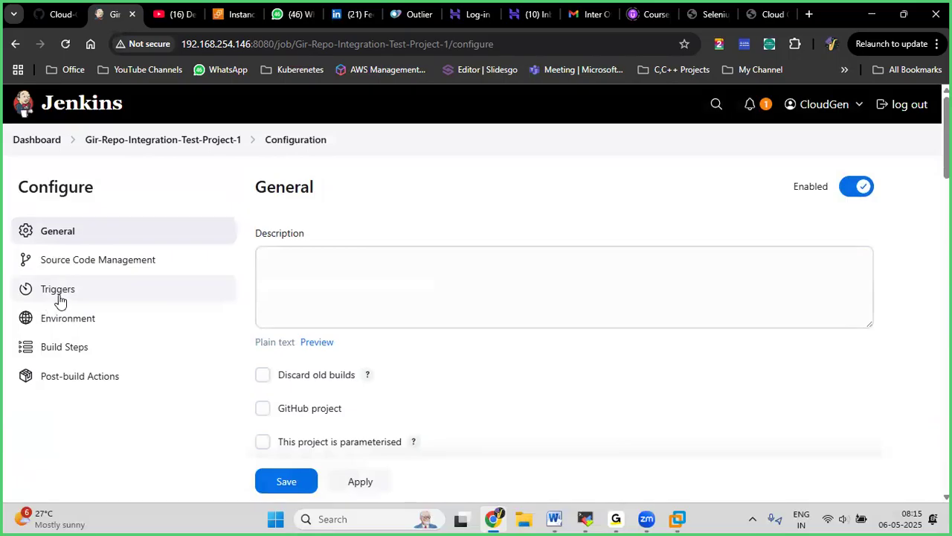
pyautogui.scroll(-1, 355, 315)
pyautogui.scroll(-4, 356, 316)
pyautogui.moveTo(428, 394); pyautogui.dragTo(311, 376)
# - Create a new freestyle project named pipe-line-job-1 from the Jenkins dashboard
pyautogui.click(32, 109)
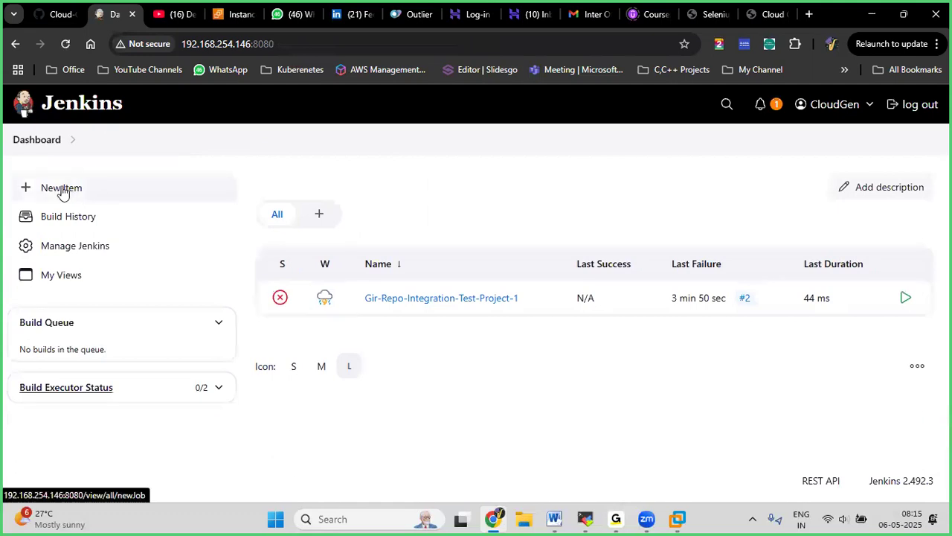
pyautogui.click(63, 189)
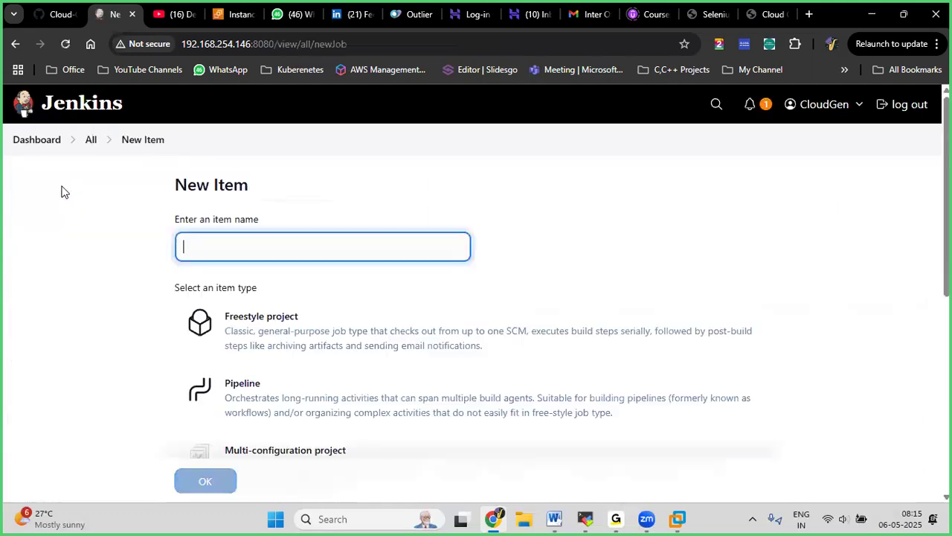
pyautogui.click(211, 255)
pyautogui.click(305, 310)
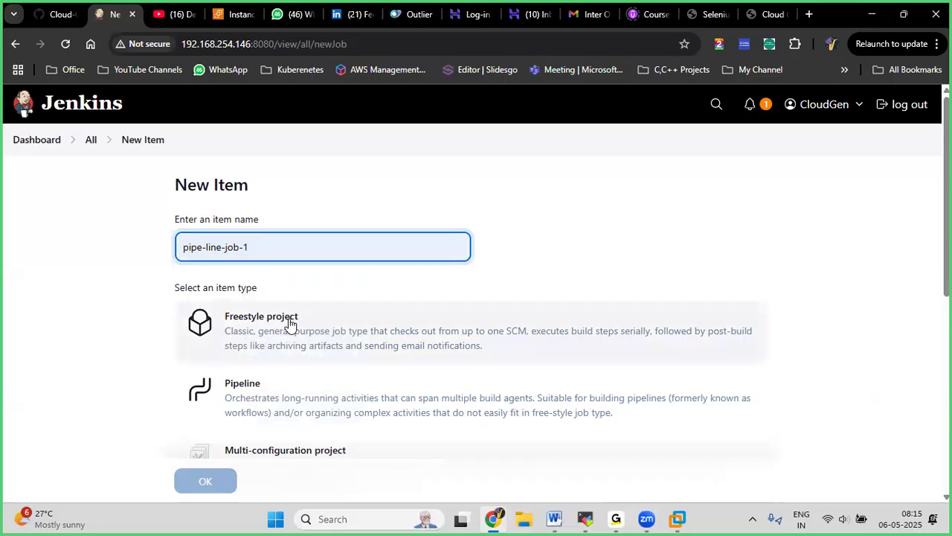
pyautogui.click(289, 325)
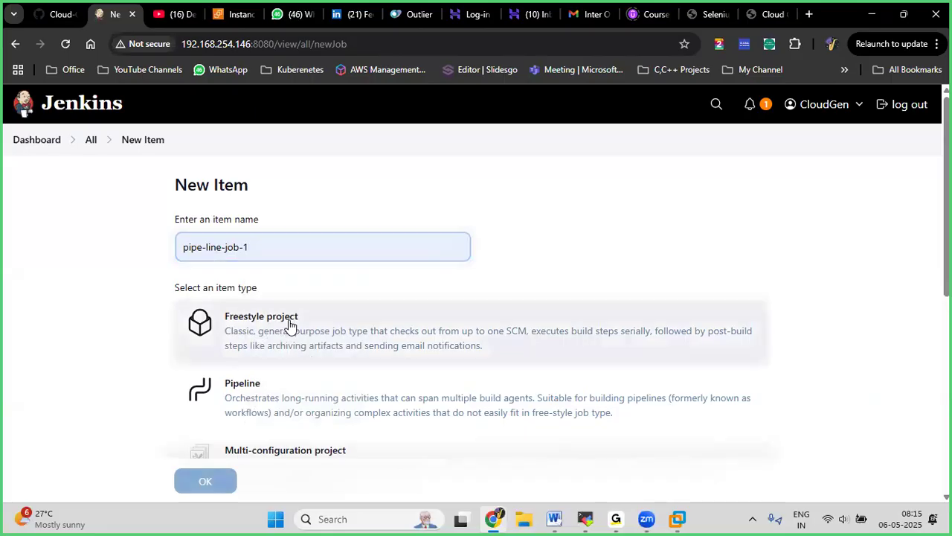
pyautogui.click(212, 481)
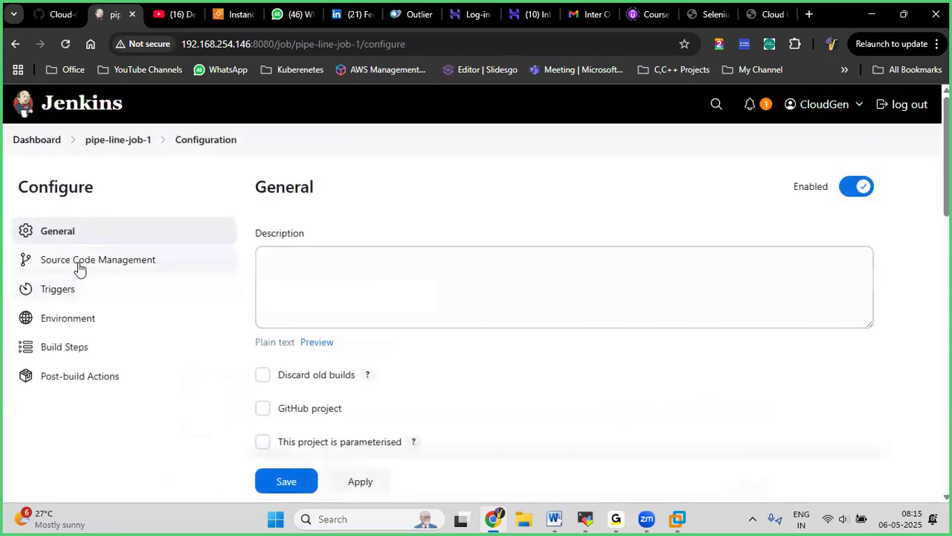
# - Go to the new job's Source Code Management section and copy the HTTPS clone URL from the GitHub Linux repository
pyautogui.click(79, 266)
pyautogui.click(56, 14)
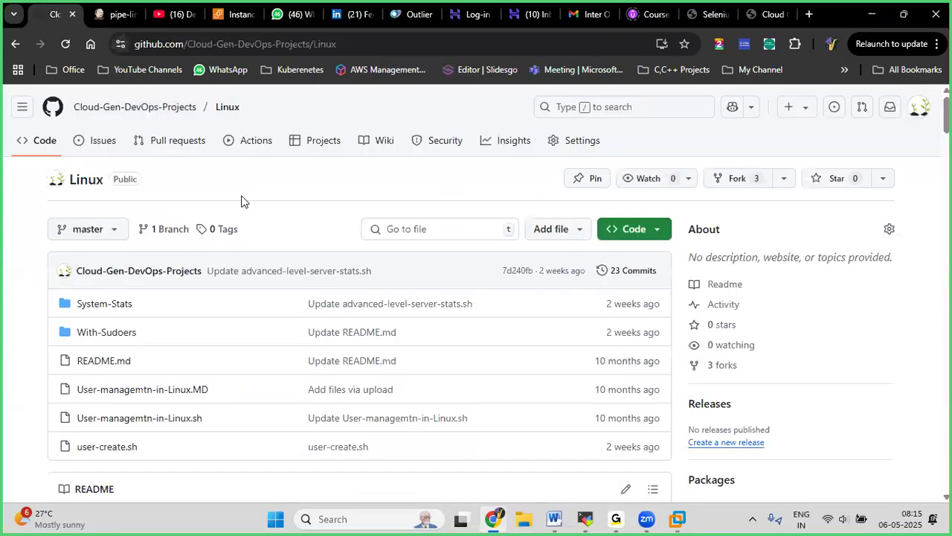
pyautogui.click(647, 233)
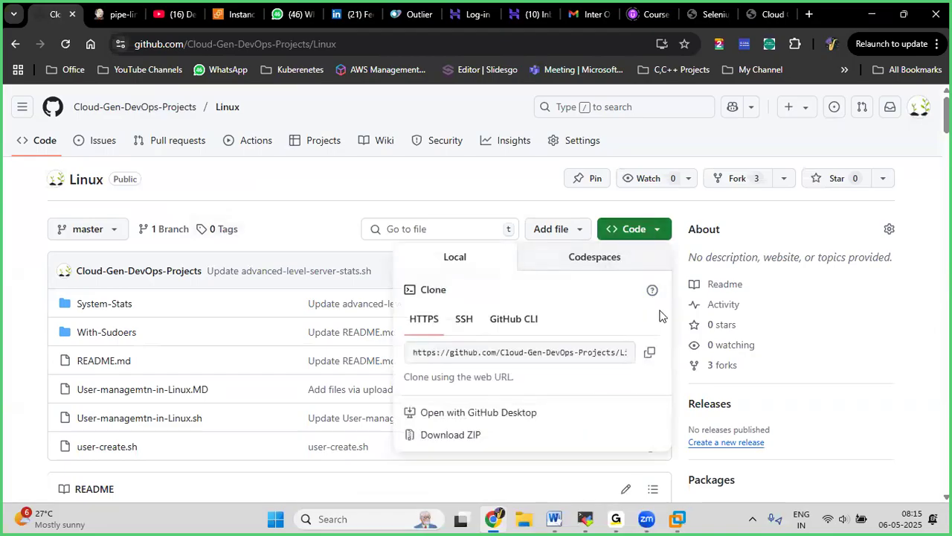
pyautogui.click(651, 354)
pyautogui.click(112, 14)
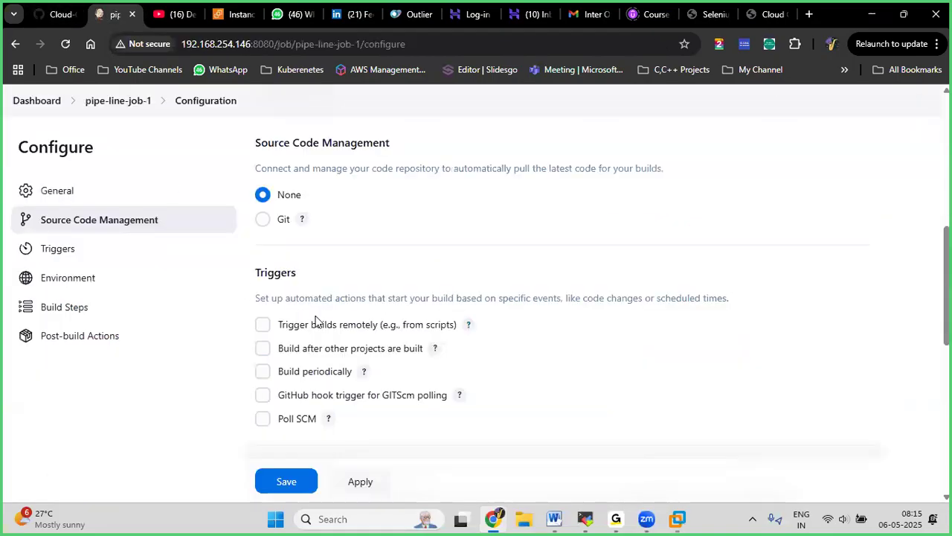
pyautogui.click(263, 219)
pyautogui.click(360, 313)
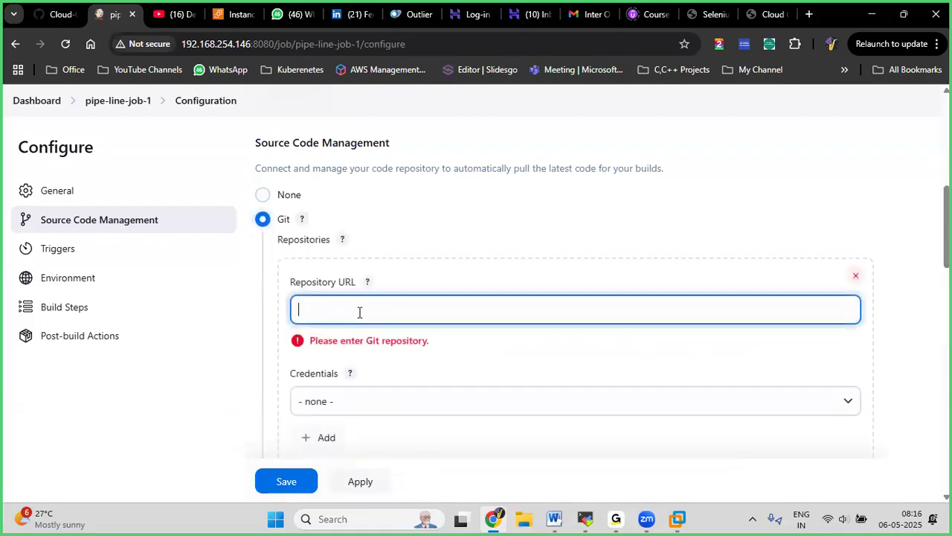
pyautogui.hotkey('ctrl', 'v')
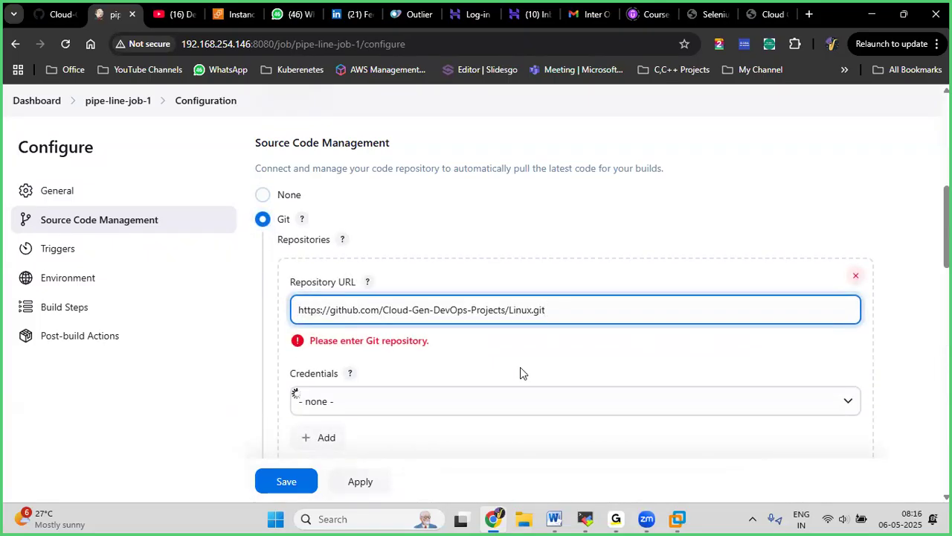
pyautogui.click(520, 367)
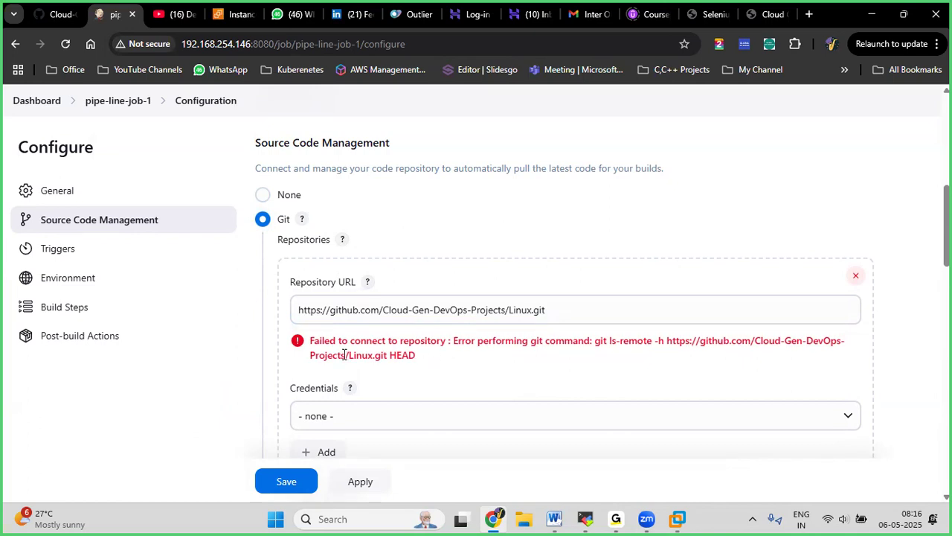
pyautogui.moveTo(391, 341); pyautogui.dragTo(435, 343)
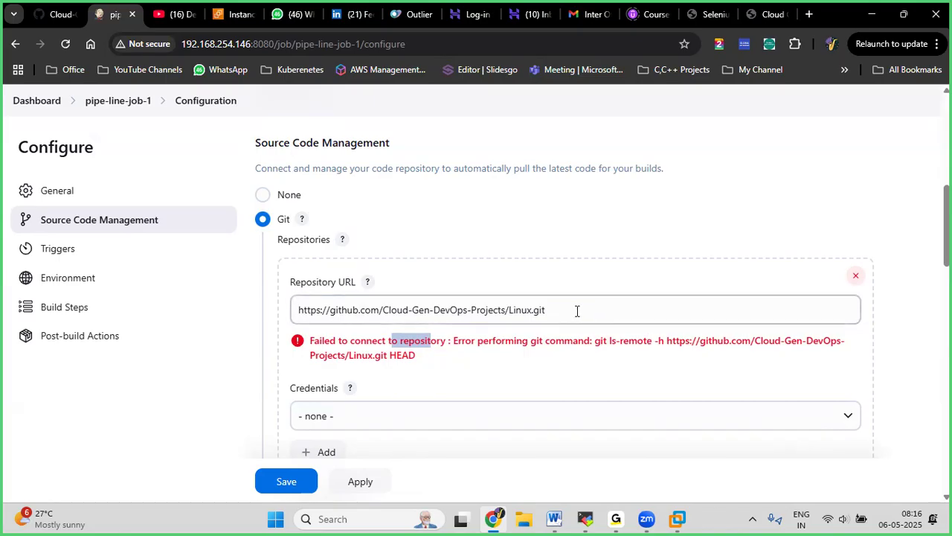
pyautogui.click(450, 362)
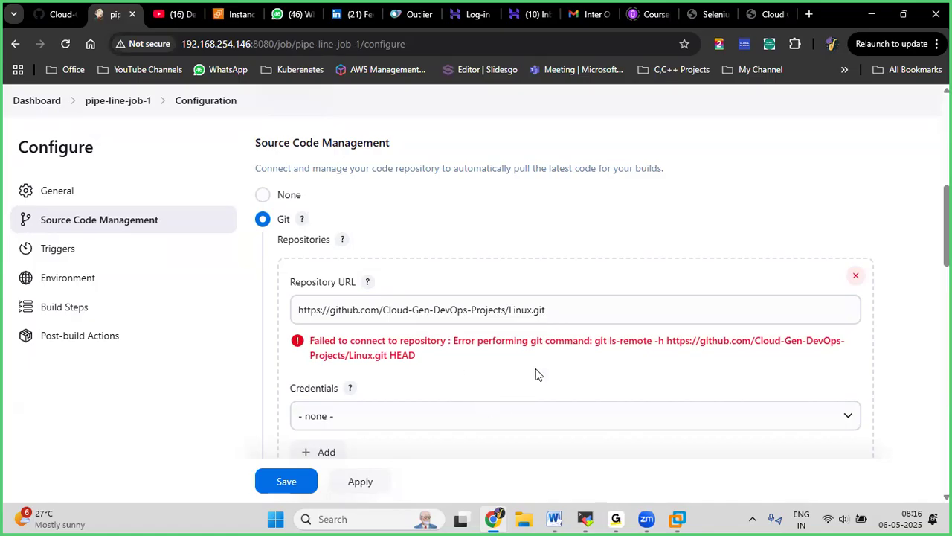
# - Switch to the MobaXterm session on the Jenkins server and check for Git by running git --version
pyautogui.click(585, 519)
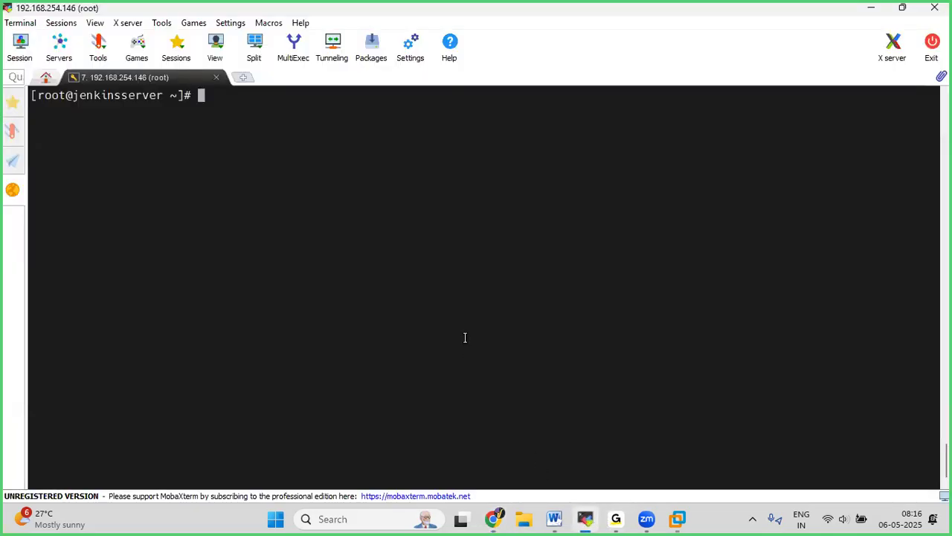
pyautogui.write('git ')
pyautogui.write('--vertsi')
pyautogui.press('BackSpace')
pyautogui.press('BackSpace')
pyautogui.press('BackSpace')
pyautogui.write('sion')
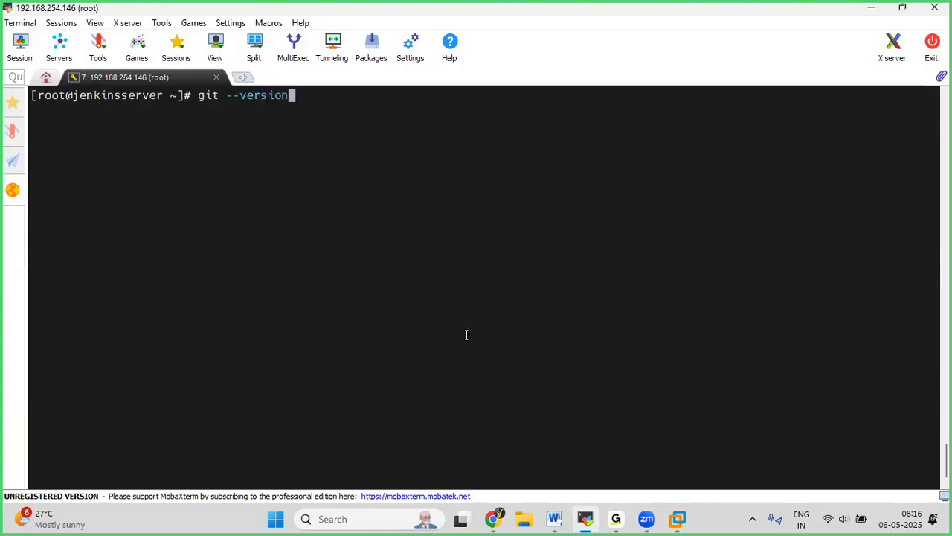
pyautogui.press('Return')
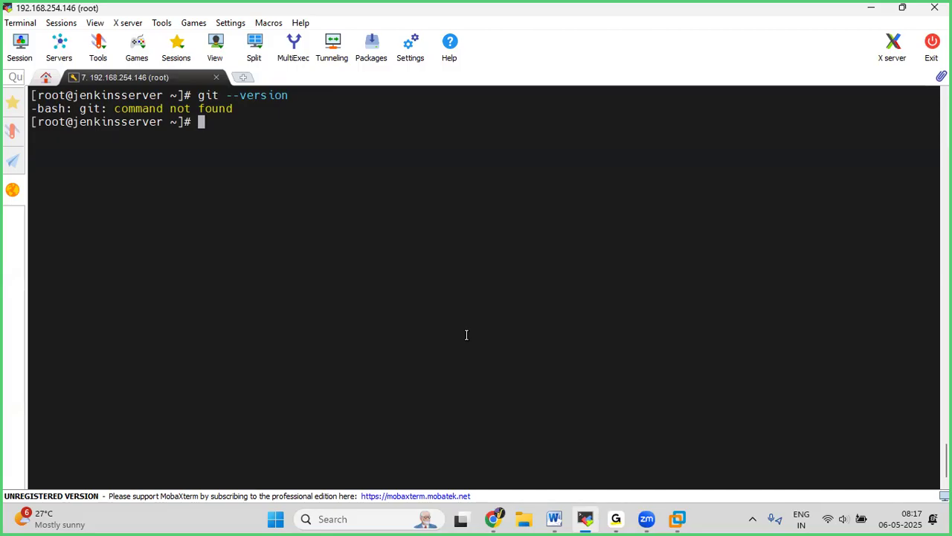
# - Install Git on the Jenkins server with yum install git -y
pyautogui.write('yum install git ')
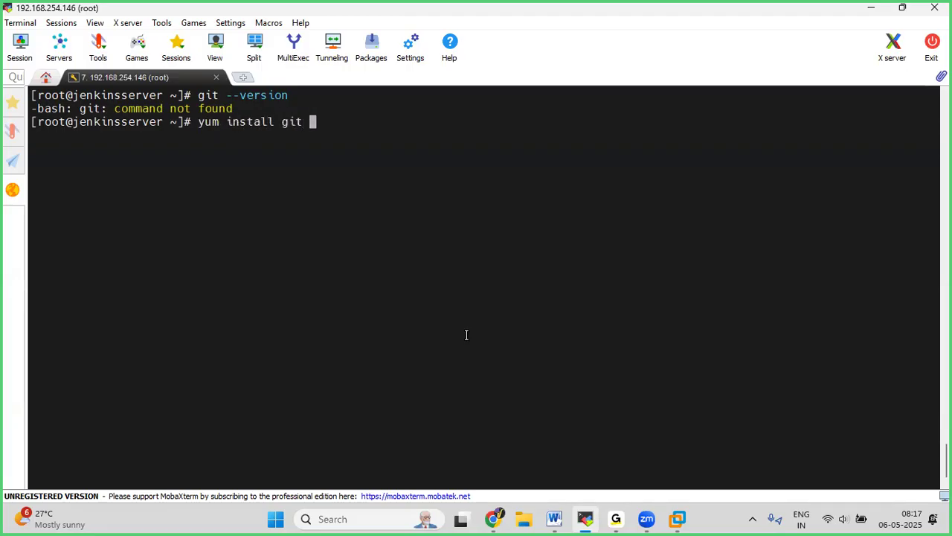
pyautogui.write('-y')
pyautogui.press('Return')
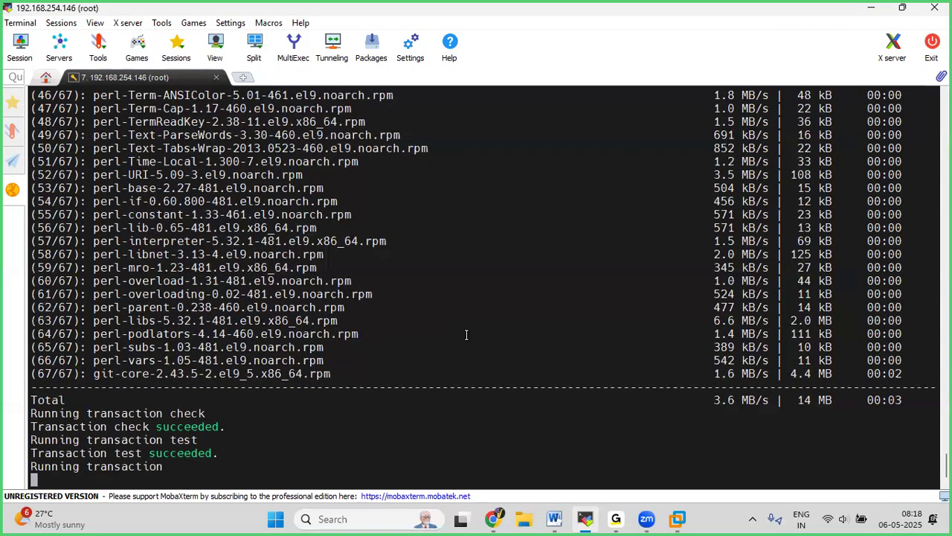
# - Switch back to pipe-line-job-1's configuration in Chrome and highlight the message under the Git repository URL to examine it
pyautogui.hotkey('alt', 'Tab')
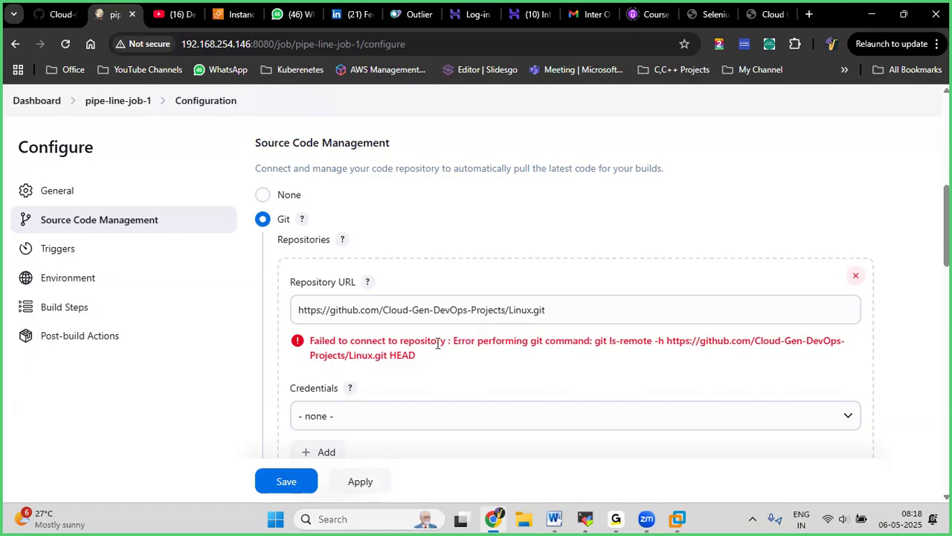
pyautogui.moveTo(417, 356); pyautogui.dragTo(310, 346)
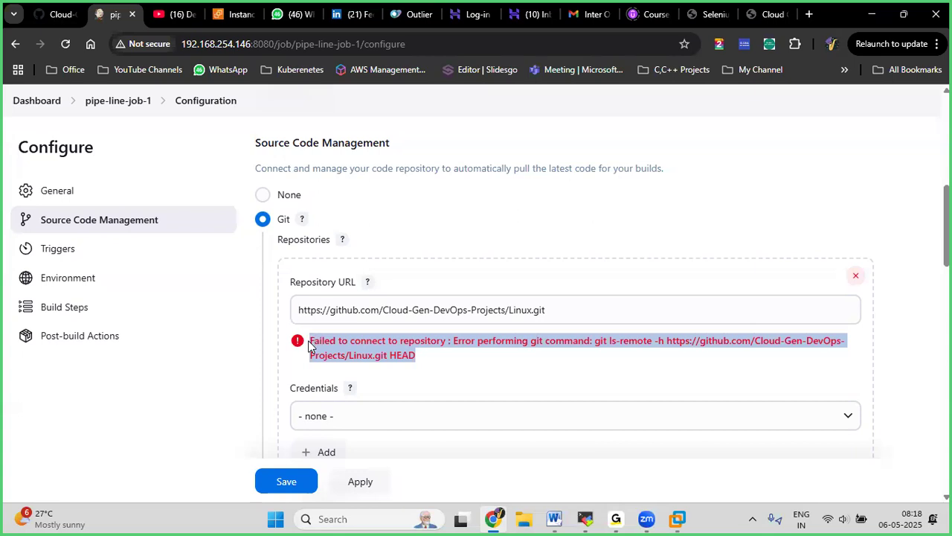
pyautogui.click(420, 363)
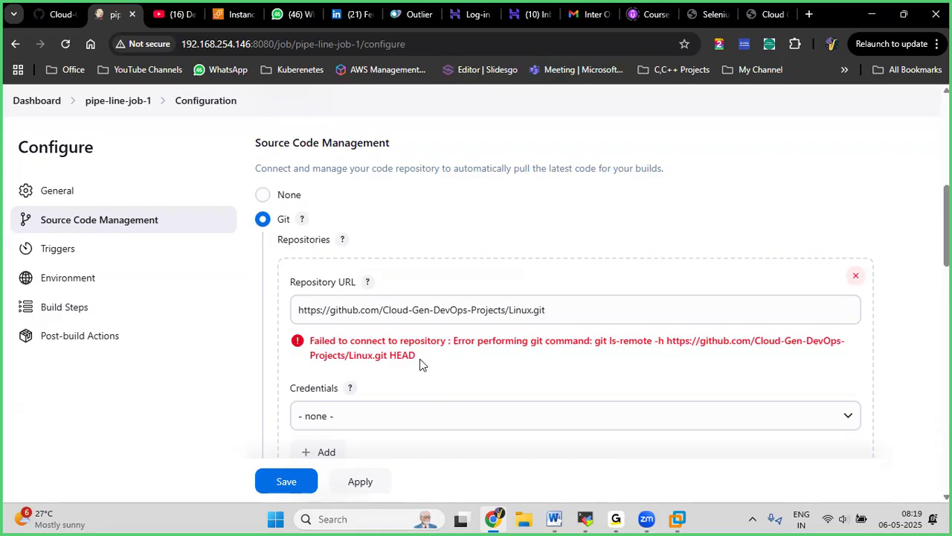
# - Return to the MobaXterm session, examine the output of the Git installation, and look back through the earlier terminal history
pyautogui.click(587, 520)
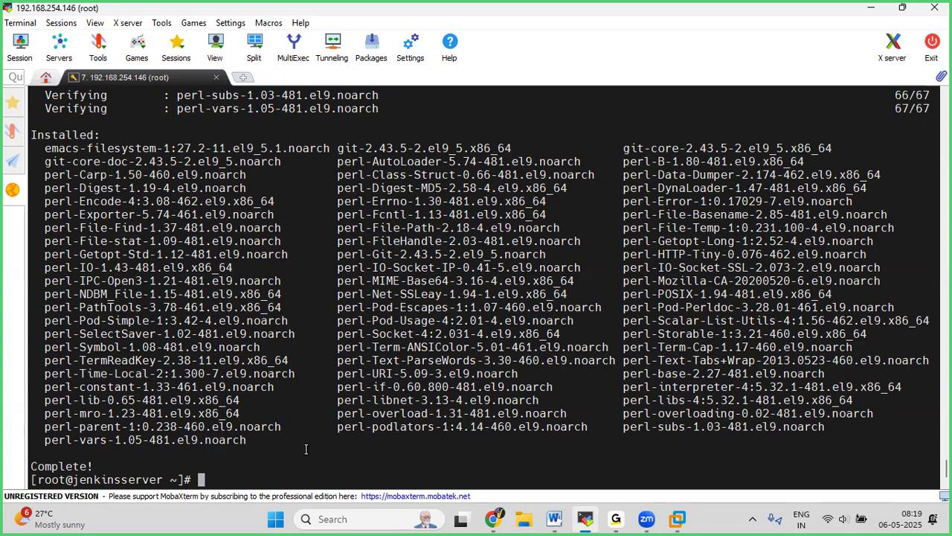
pyautogui.hotkey('alt', 'Tab')
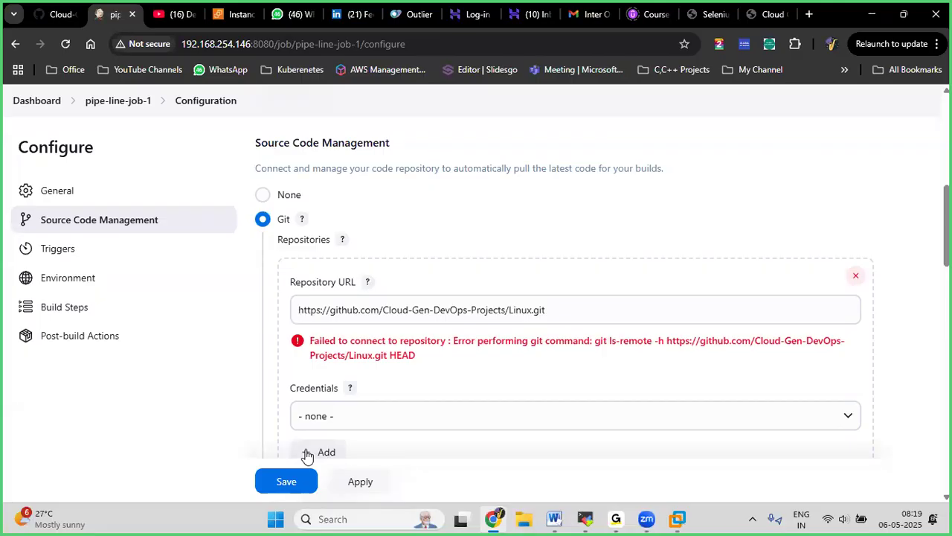
pyautogui.hotkey('alt', 'Tab')
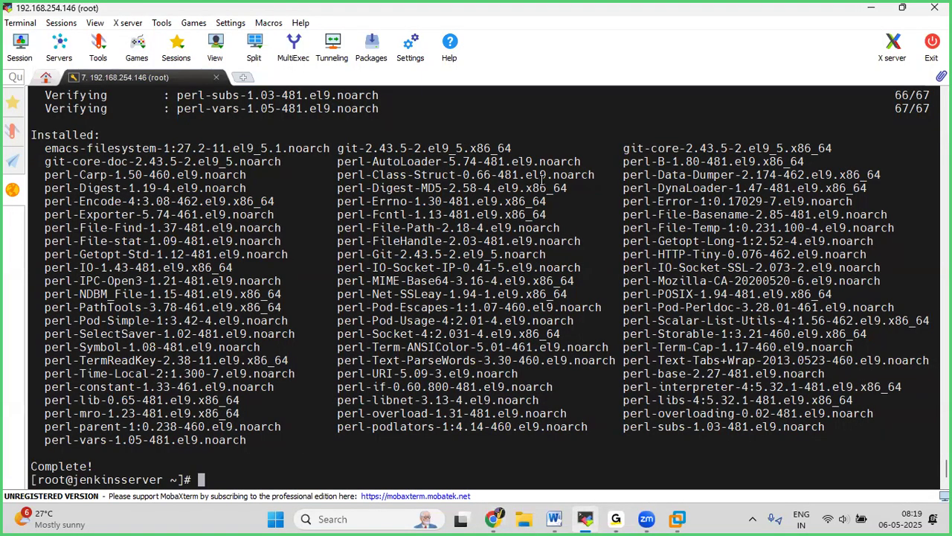
pyautogui.scroll(16, 457, 163)
pyautogui.scroll(20, 313, 134)
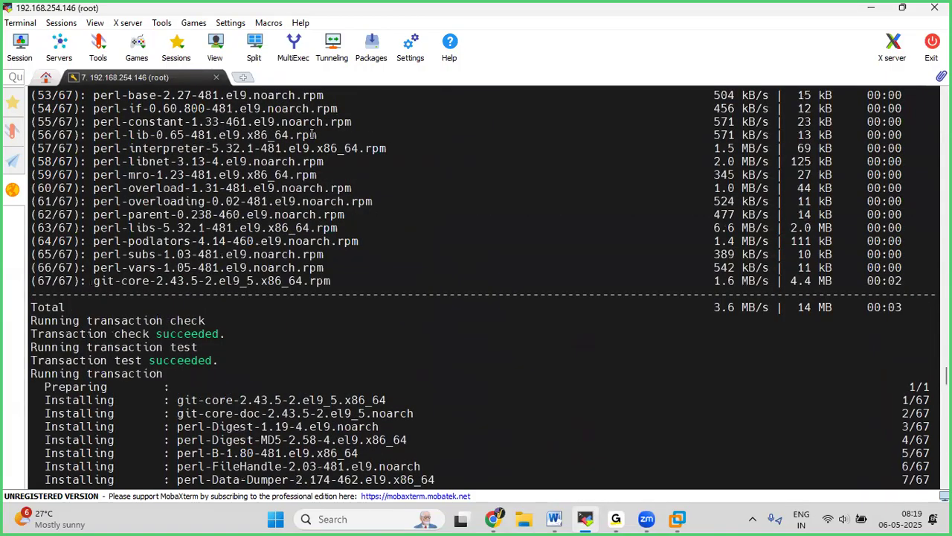
pyautogui.scroll(20, 316, 134)
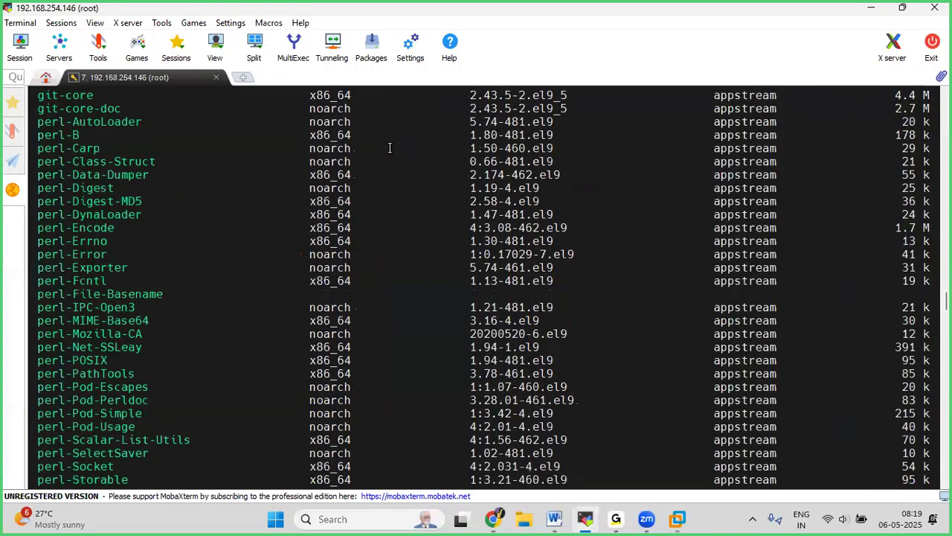
pyautogui.scroll(20, 389, 148)
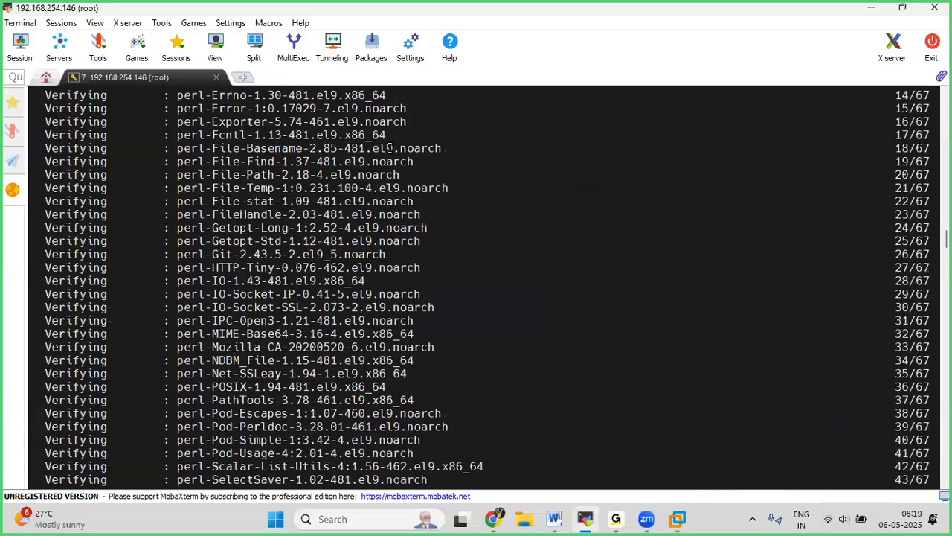
pyautogui.scroll(20, 389, 147)
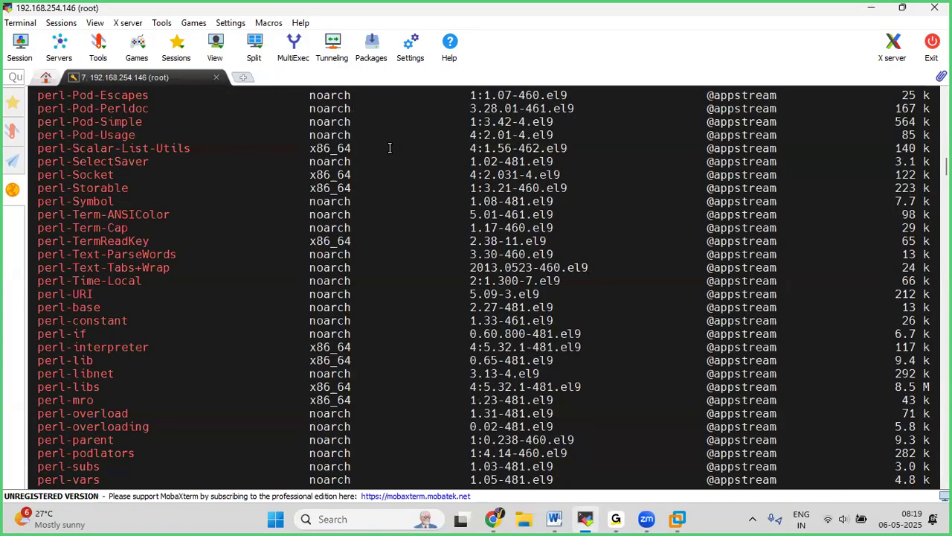
pyautogui.scroll(10, 389, 148)
pyautogui.scroll(3, 389, 147)
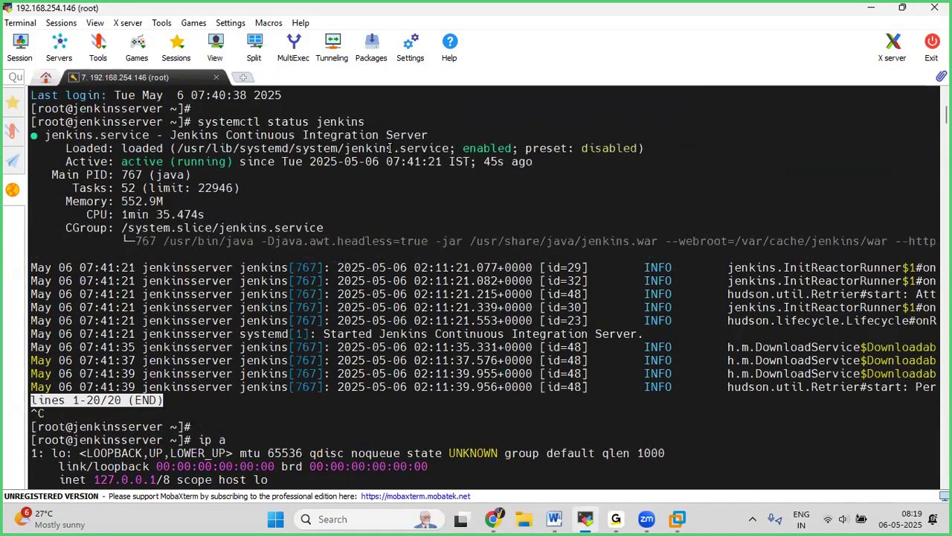
# - Look through the terminal history from the Jenkins status to the Git removal and highlight the first git --version check after it
pyautogui.scroll(-9, 390, 147)
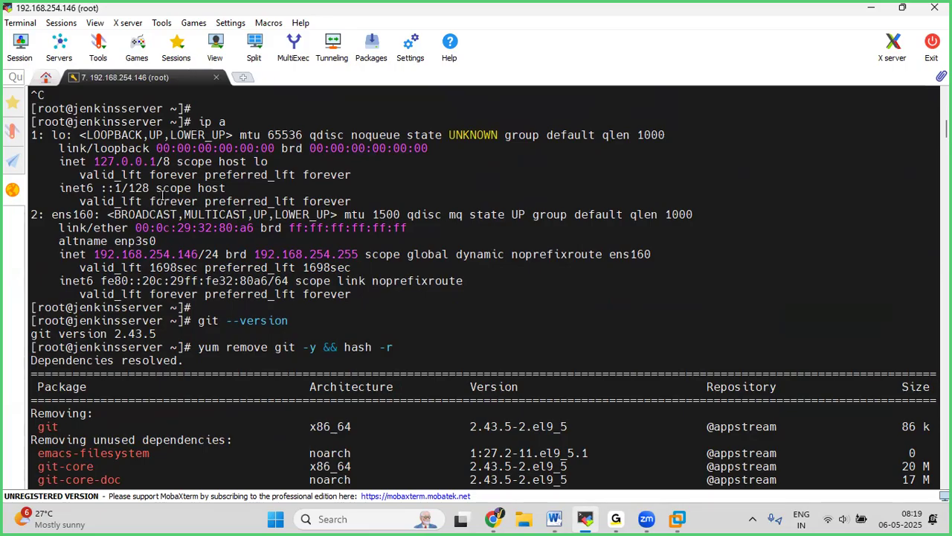
pyautogui.scroll(-20, 162, 195)
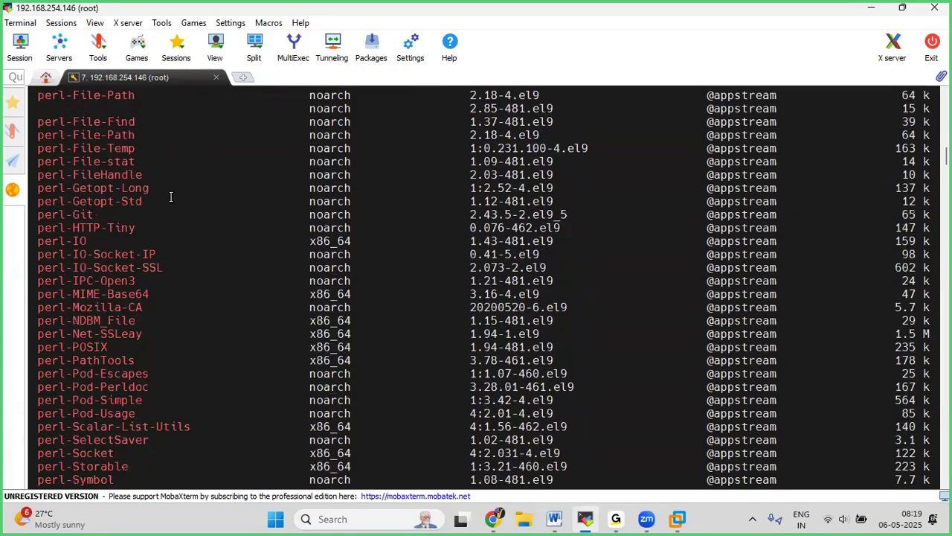
pyautogui.scroll(-20, 170, 199)
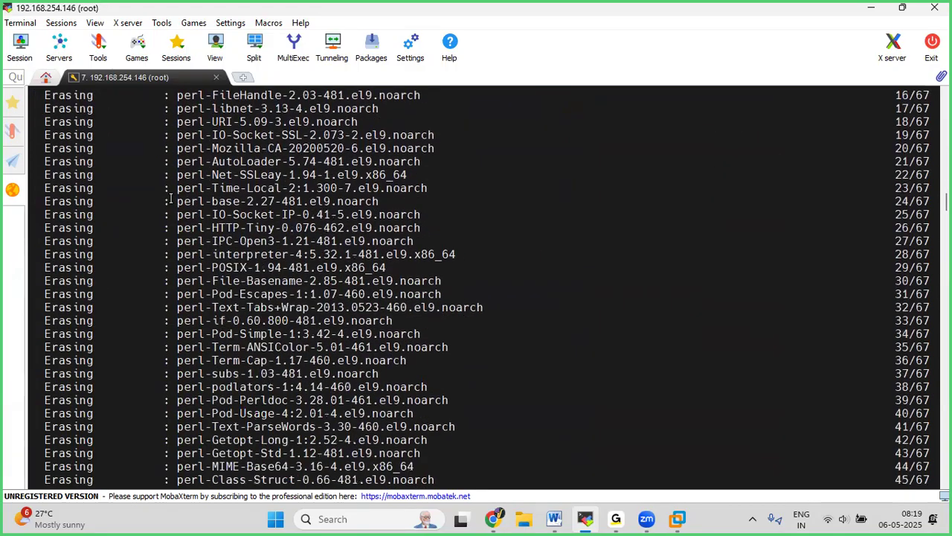
pyautogui.scroll(-20, 170, 199)
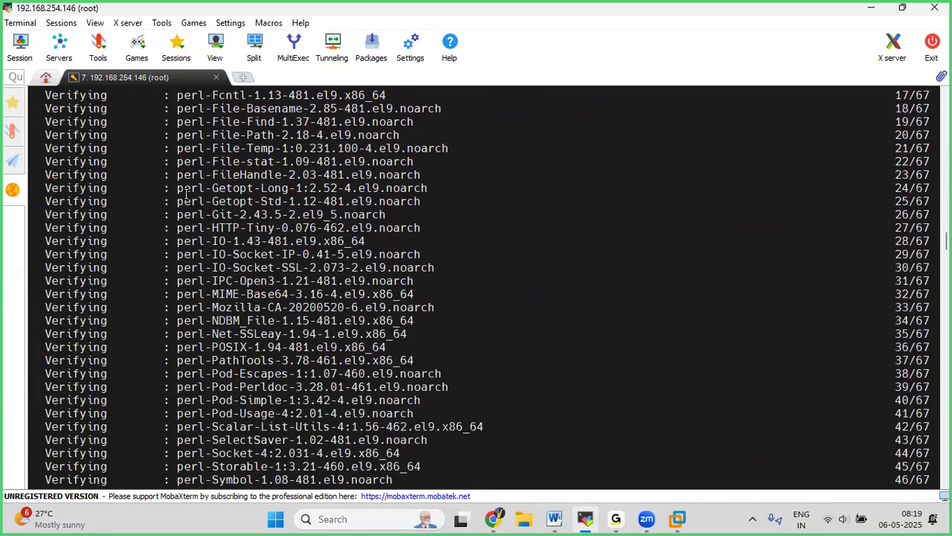
pyautogui.scroll(-12, 277, 225)
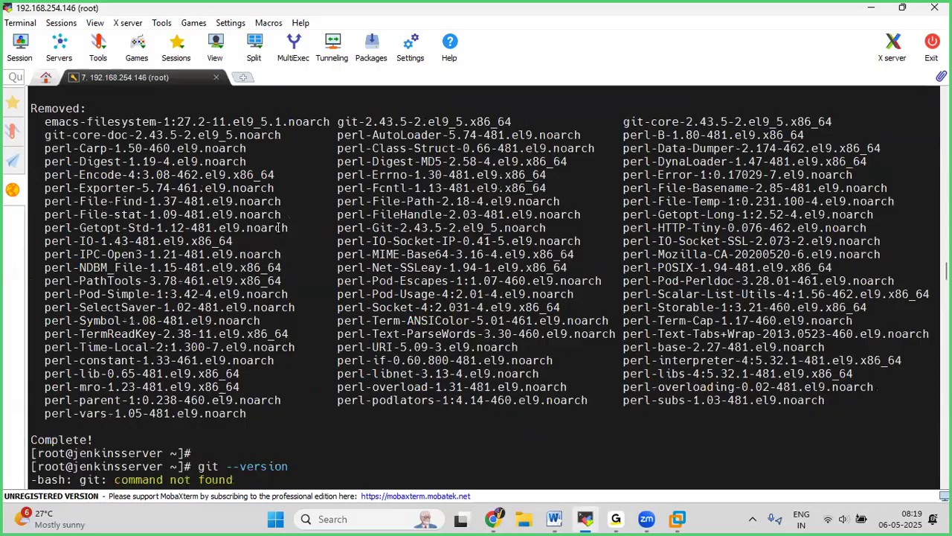
pyautogui.scroll(-4, 104, 267)
pyautogui.moveTo(31, 267); pyautogui.dragTo(332, 289)
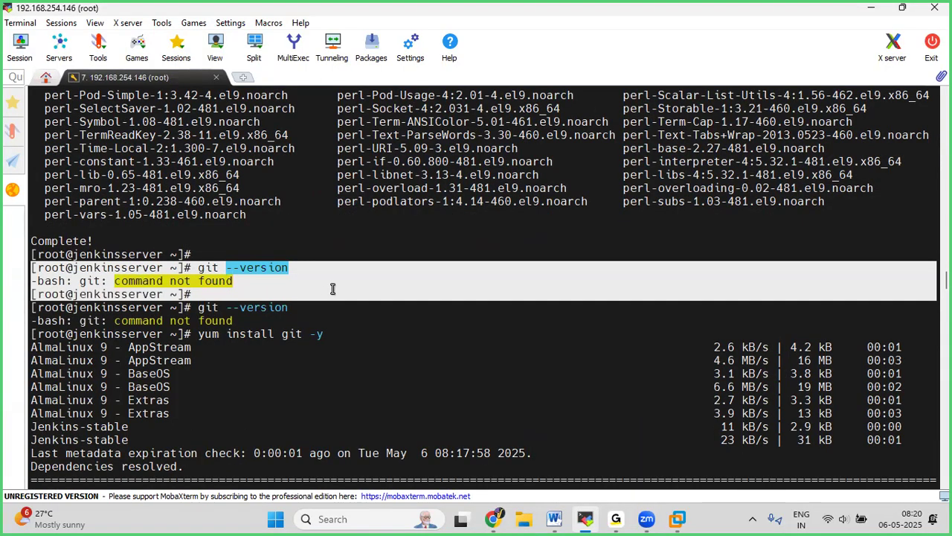
# - Switch to Chrome and examine the end of the message under the Git repository URL in pipe-line-job-1's configuration
pyautogui.click(493, 518)
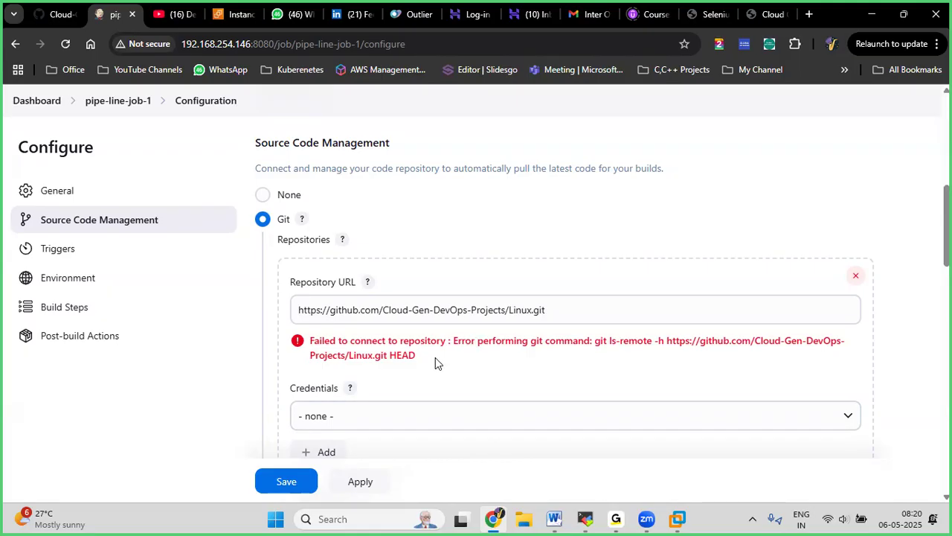
pyautogui.moveTo(427, 360); pyautogui.dragTo(404, 354)
pyautogui.moveTo(440, 360); pyautogui.dragTo(413, 362)
pyautogui.click(426, 365)
# - Return to the MobaXterm session and highlight the git --version check made before the Git installation to examine it again
pyautogui.click(586, 518)
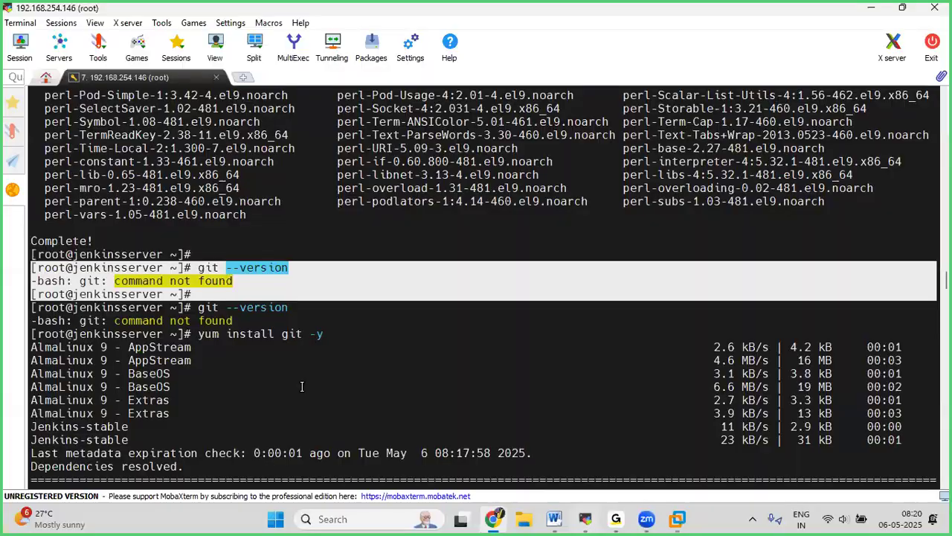
pyautogui.click(242, 298)
pyautogui.moveTo(201, 298); pyautogui.dragTo(28, 271)
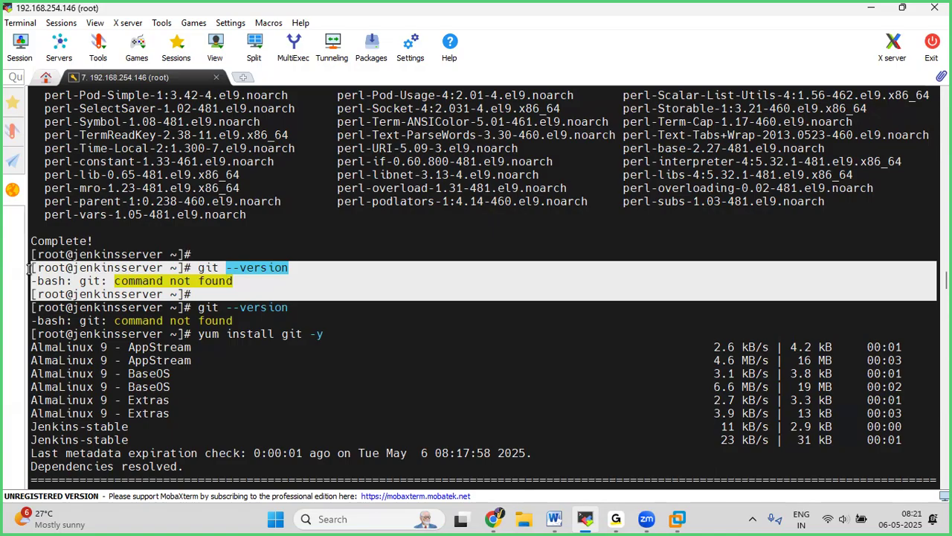
pyautogui.click(67, 272)
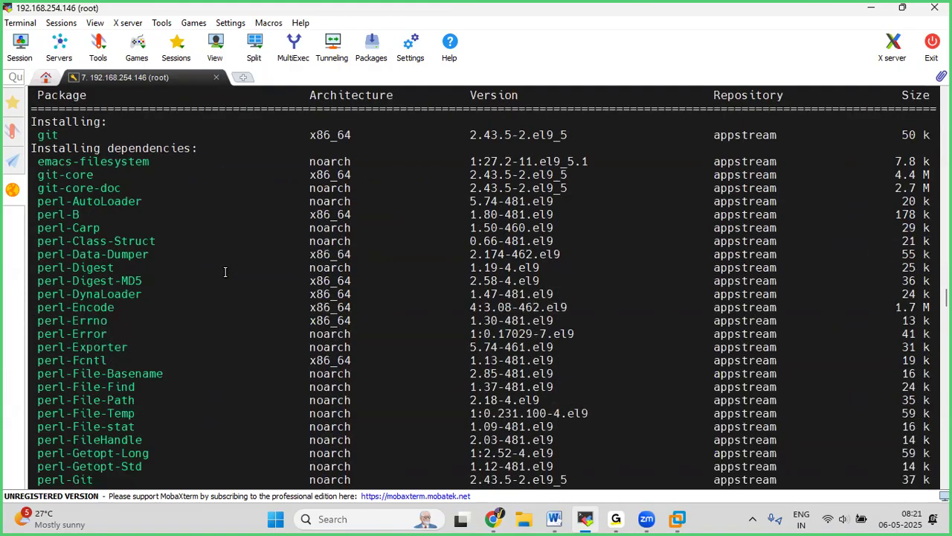
# - Clear the terminal and check the installed Git with git --version
pyautogui.hotkey('ctrl', 'l')
pyautogui.write('git --version')
pyautogui.press('Return')
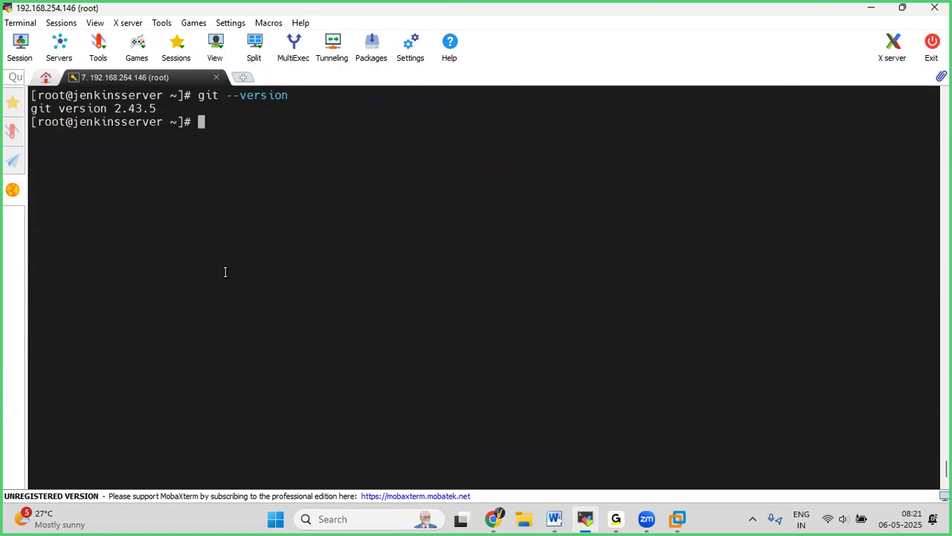
# - Switch to Chrome, save pipe-line-job-1's configuration, and load the Jenkins dashboard at 192.168.254.146:8080
pyautogui.hotkey('alt', 'Tab')
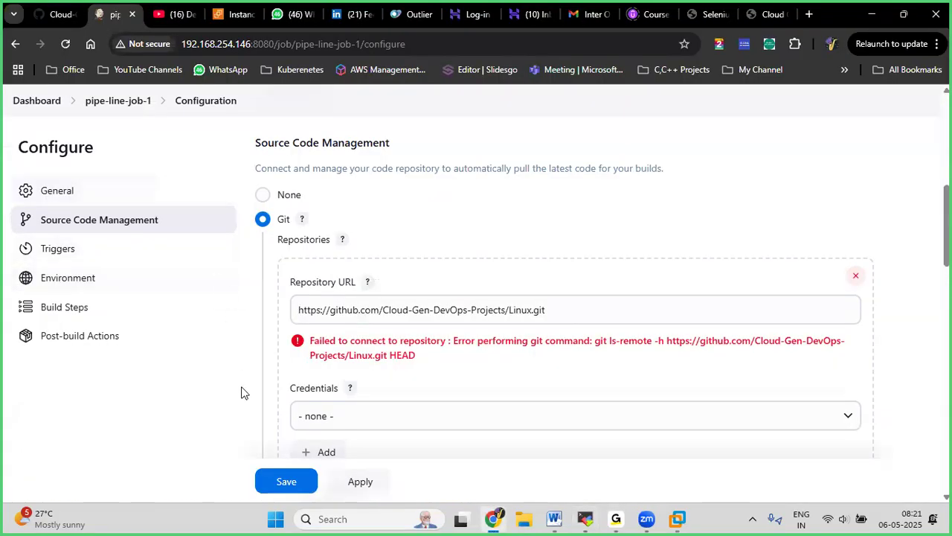
pyautogui.click(287, 482)
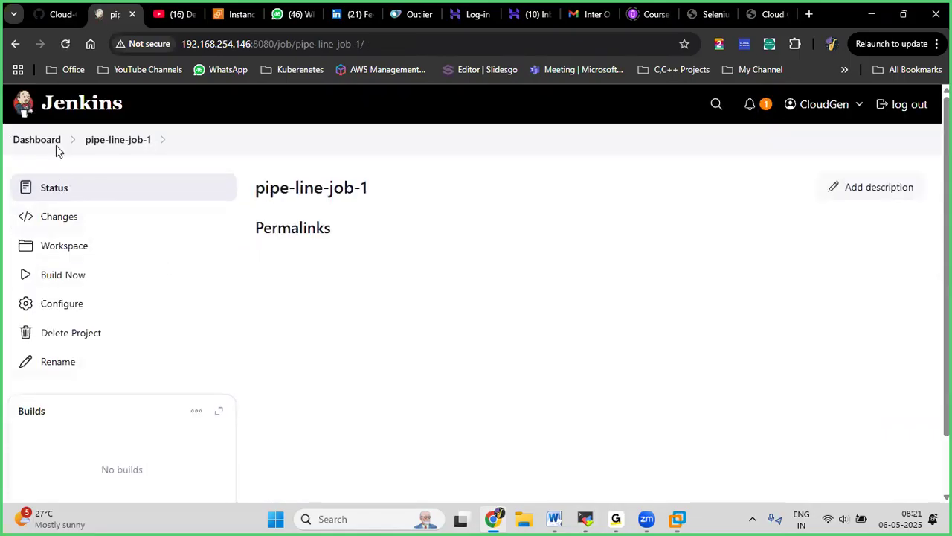
pyautogui.click(67, 45)
pyautogui.click(424, 41)
pyautogui.click(426, 42)
pyautogui.press('BackSpace')
pyautogui.press('BackSpace')
pyautogui.press('BackSpace')
pyautogui.press('BackSpace')
pyautogui.press('BackSpace')
pyautogui.press('BackSpace')
pyautogui.press('BackSpace')
pyautogui.press('BackSpace')
pyautogui.press('BackSpace')
pyautogui.press('BackSpace')
pyautogui.press('BackSpace')
pyautogui.press('BackSpace')
pyautogui.press('BackSpace')
pyautogui.press('BackSpace')
pyautogui.press('BackSpace')
pyautogui.press('BackSpace')
pyautogui.press('BackSpace')
pyautogui.press('BackSpace')
pyautogui.press('BackSpace')
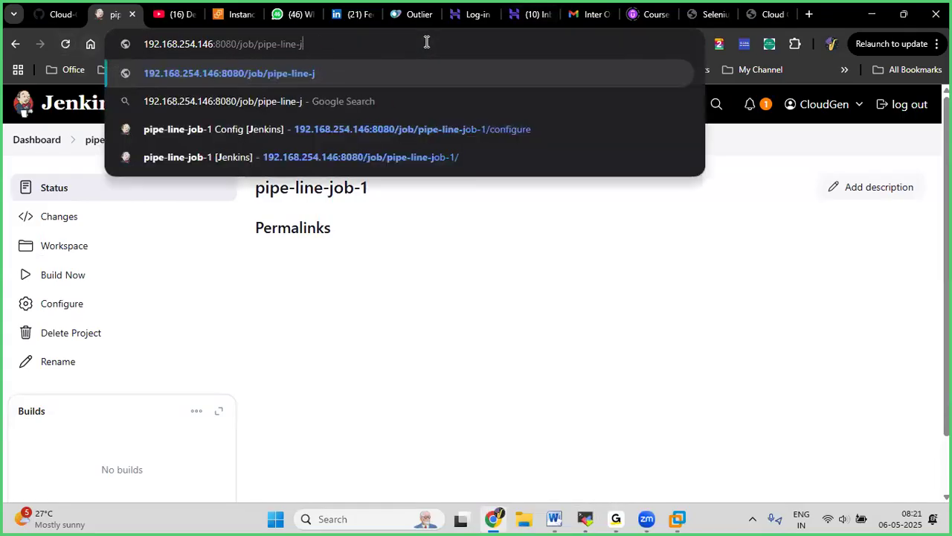
pyautogui.press('BackSpace')
pyautogui.press('Return')
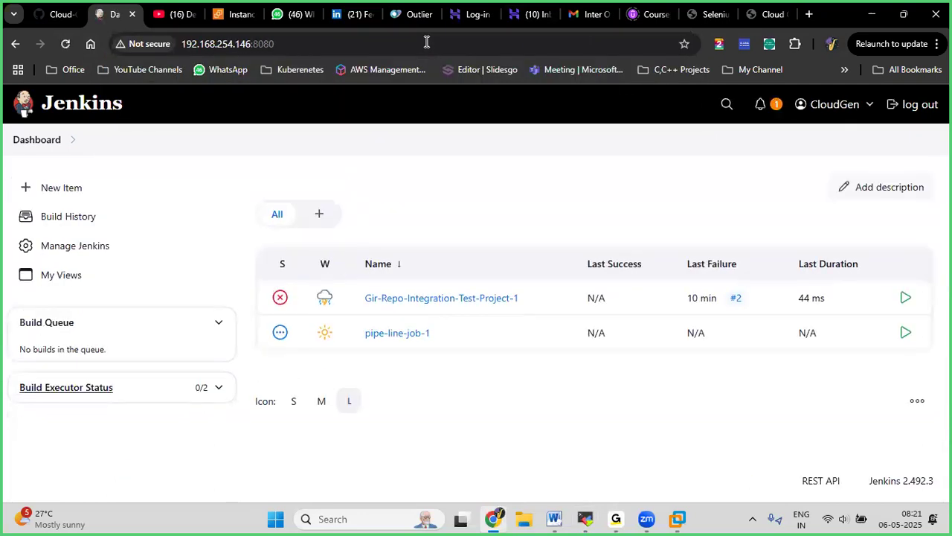
# - Reopen pipe-line-job-1's configuration and check the Git repository URL under Source Code Management
pyautogui.click(400, 334)
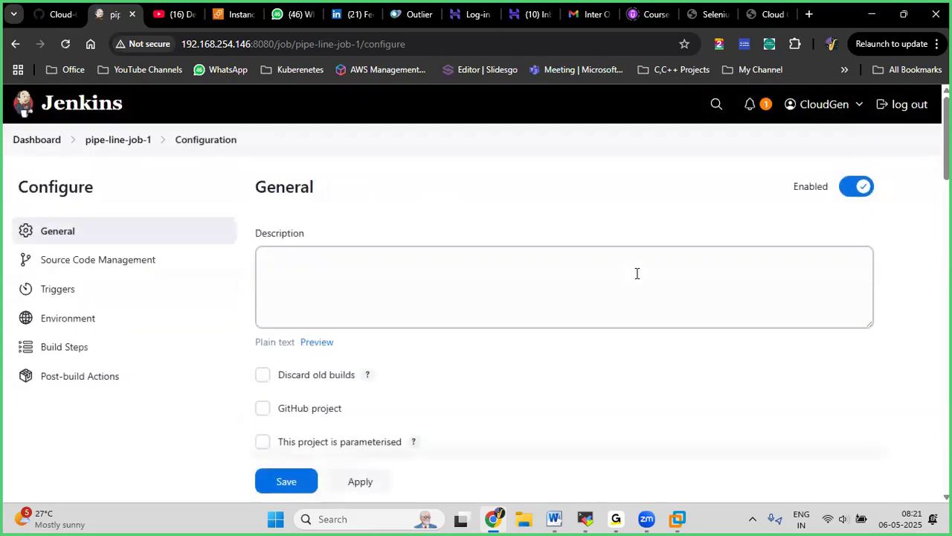
pyautogui.scroll(-4, 636, 279)
pyautogui.scroll(-3, 636, 278)
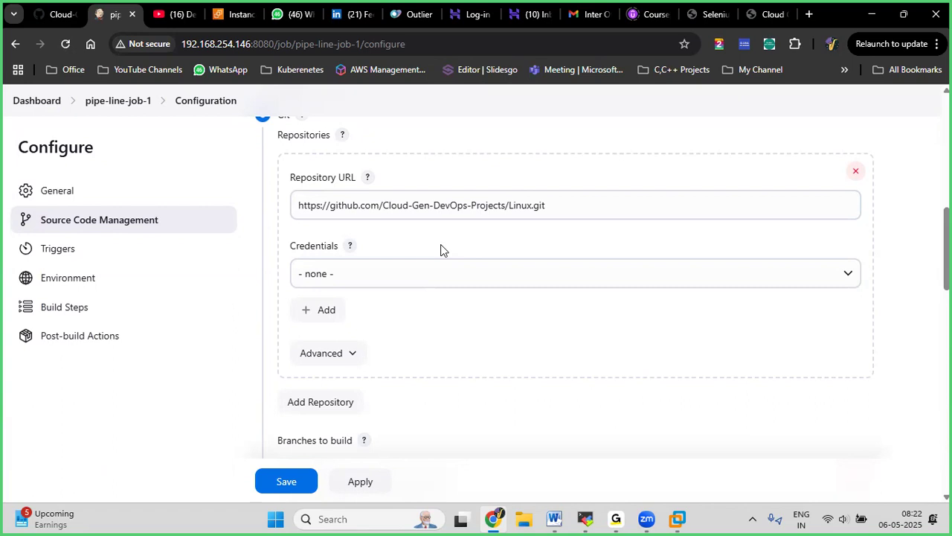
# - Switch to the MobaXterm session, locate the Git executable with which git, and copy the path /usr/bin/git
pyautogui.moveTo(585, 518)
pyautogui.click(585, 430)
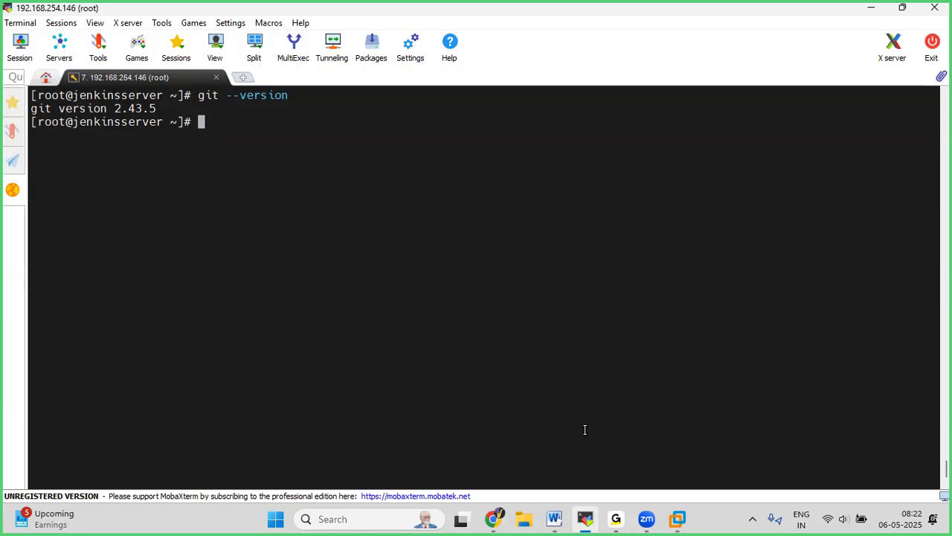
pyautogui.write('which git')
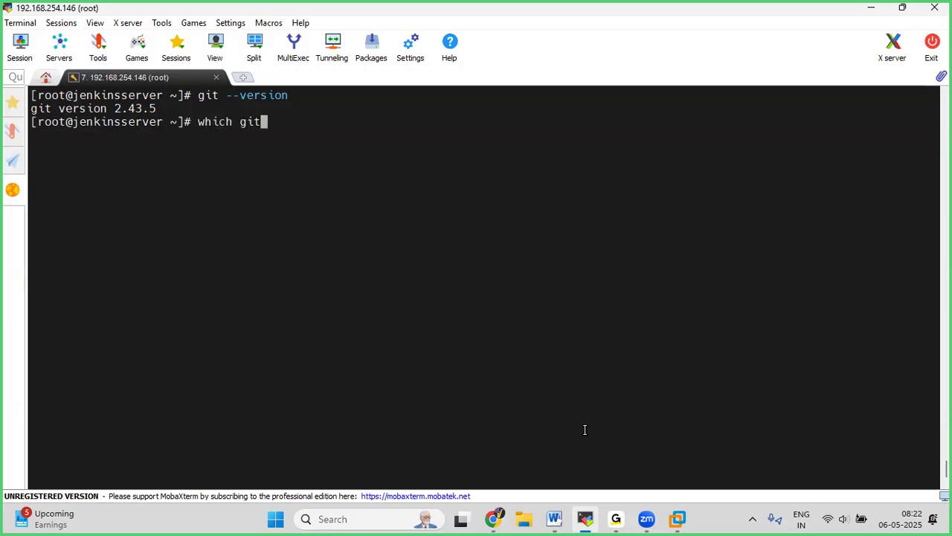
pyautogui.press('Return')
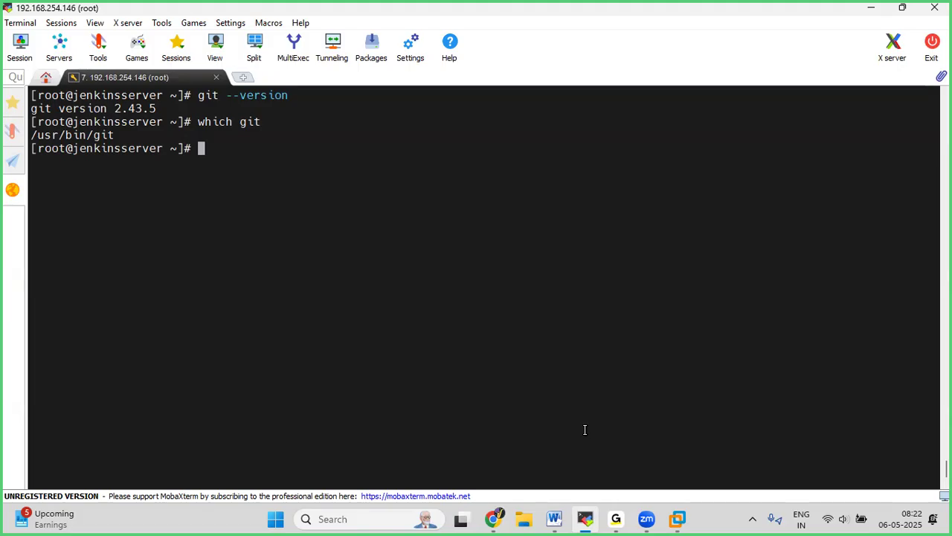
pyautogui.moveTo(28, 134); pyautogui.dragTo(110, 134)
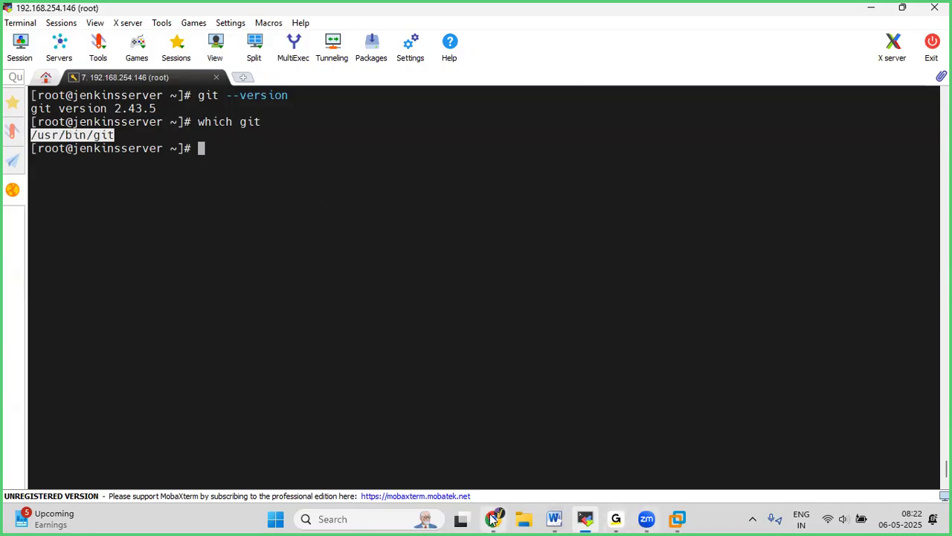
# - Open Sublime Text, maximize its window, and create a new empty file
pyautogui.click(385, 519)
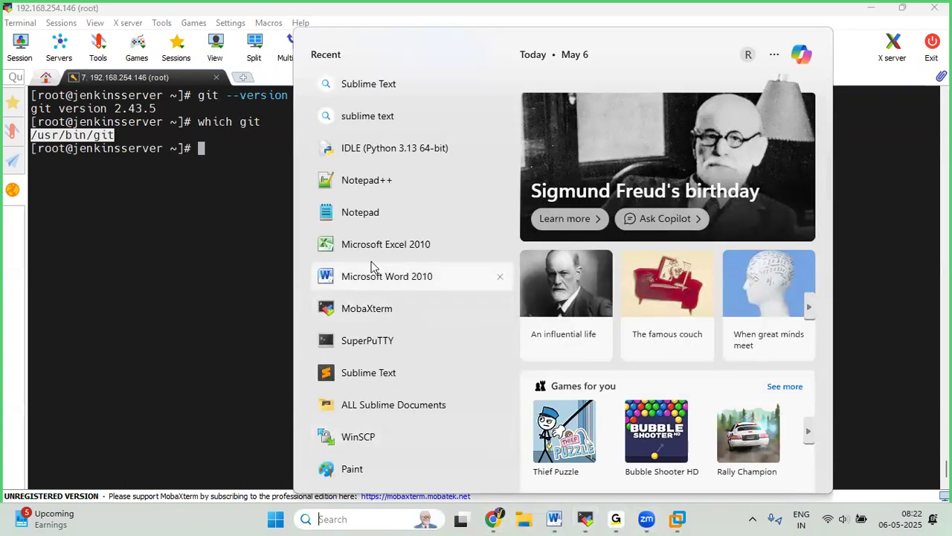
pyautogui.click(369, 378)
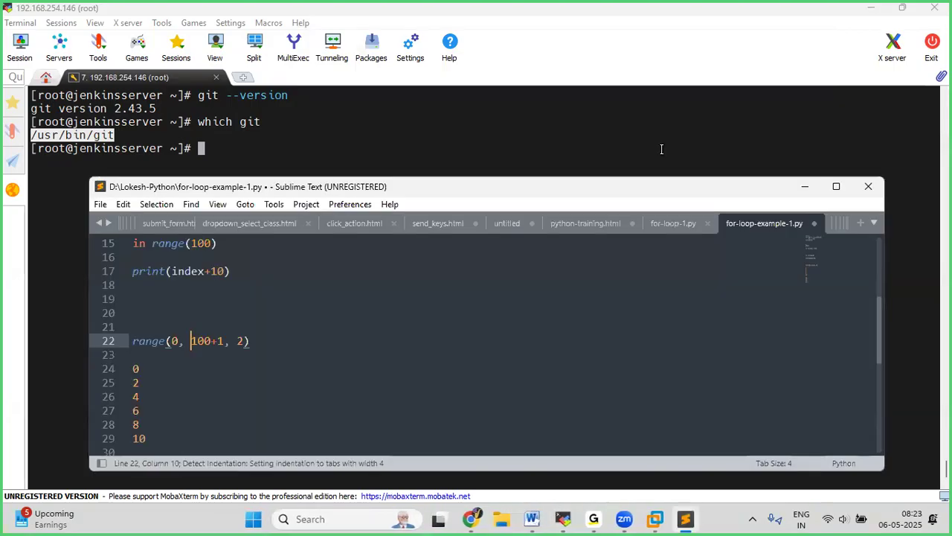
pyautogui.click(838, 187)
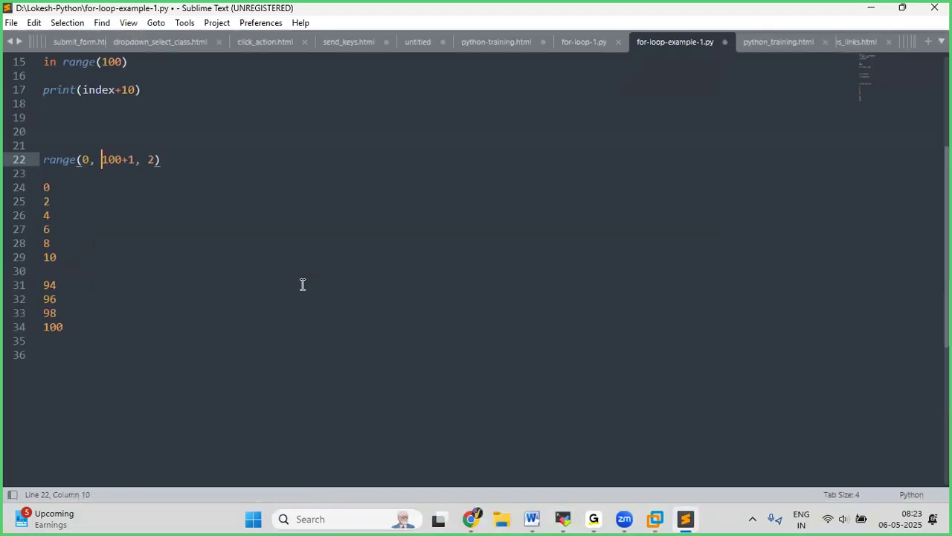
pyautogui.hotkey('ctrl', 'n')
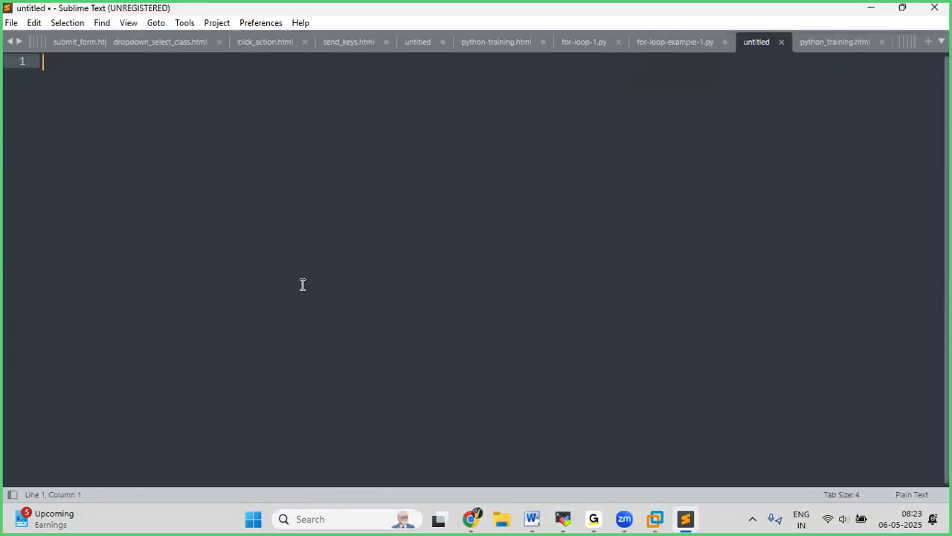
# - Start saving the new file under the name DevOps-Projects-Setup.sh
pyautogui.hotkey('ctrl', 's')
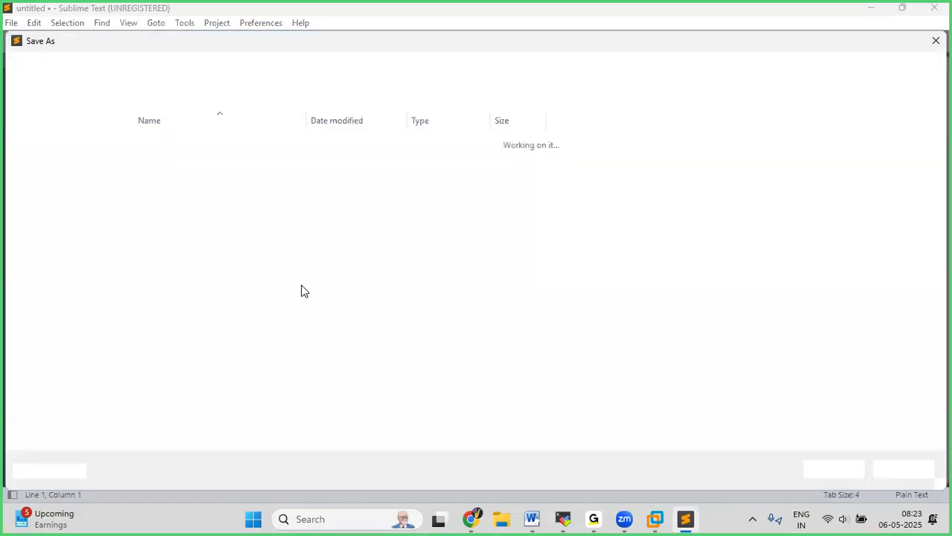
pyautogui.write('DevOps-Project')
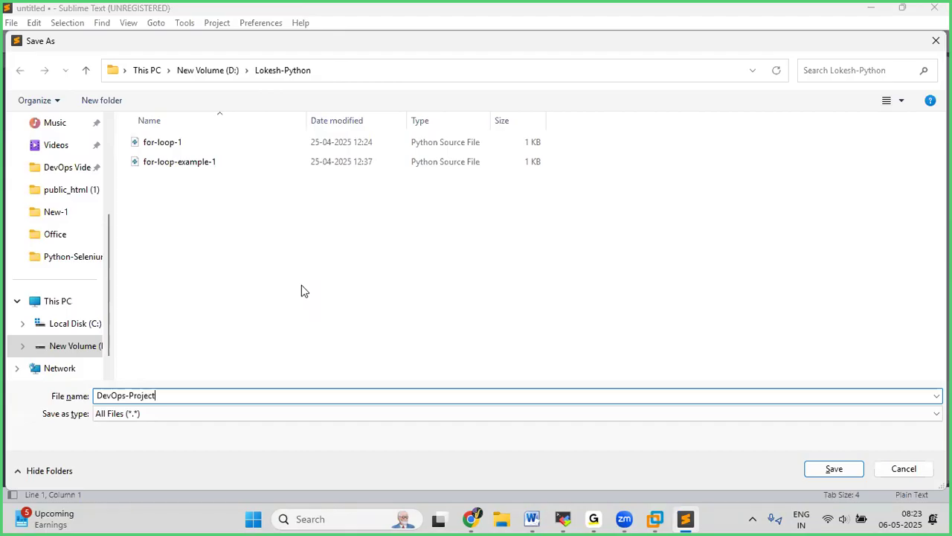
pyautogui.write('s-Setup.sh')
# - Choose the 2025-Feb-DevOps Batch folder on drive D as the location and save the file there
pyautogui.scroll(2, 37, 195)
pyautogui.scroll(-2, 58, 290)
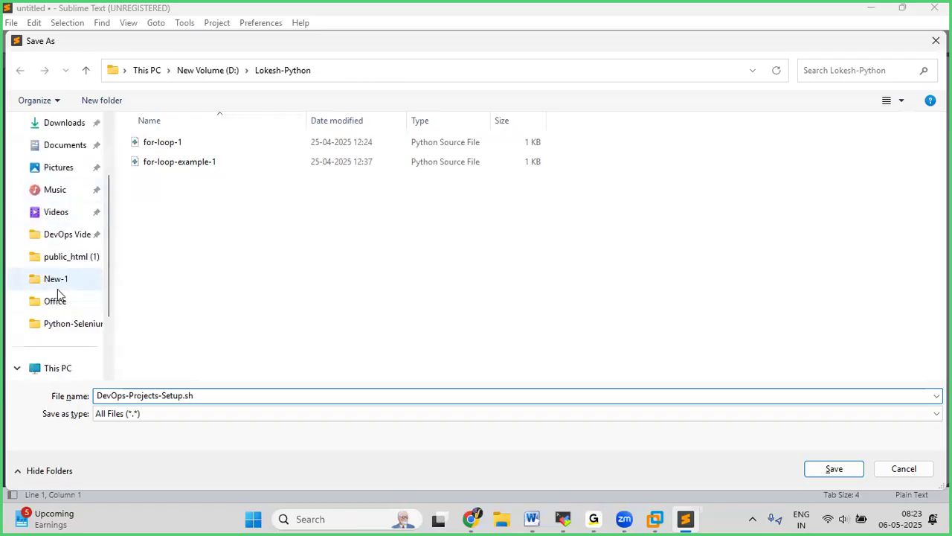
pyautogui.click(67, 348)
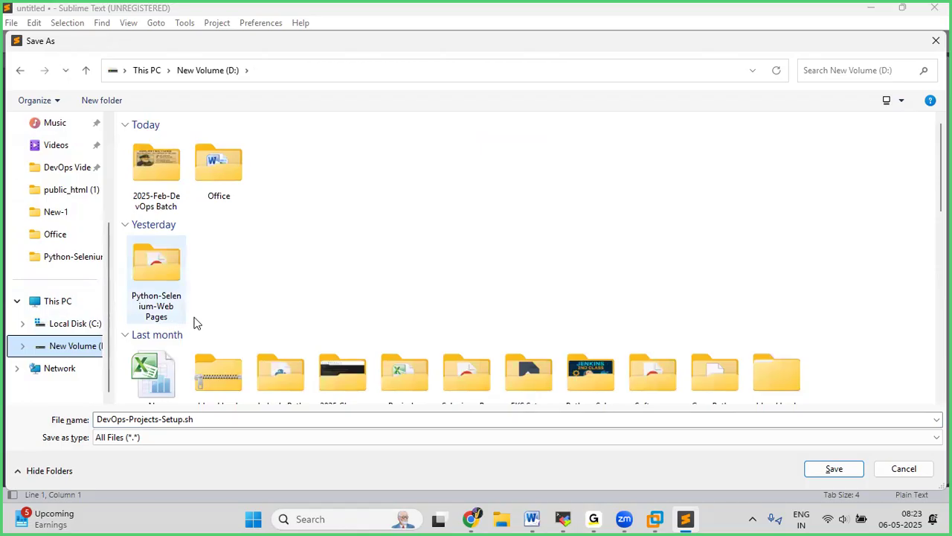
pyautogui.scroll(-2, 405, 238)
pyautogui.scroll(-2, 400, 236)
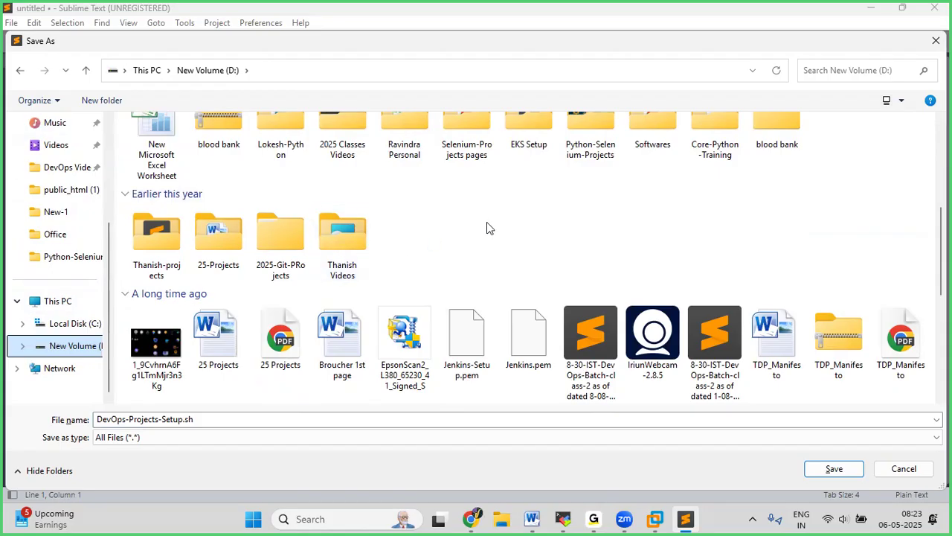
pyautogui.scroll(2, 487, 227)
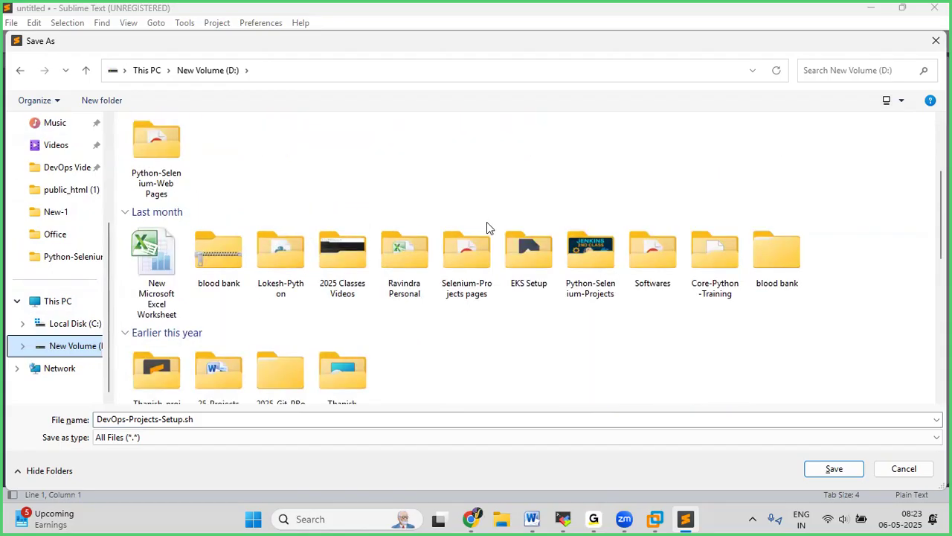
pyautogui.scroll(2, 442, 213)
pyautogui.doubleClick(150, 170)
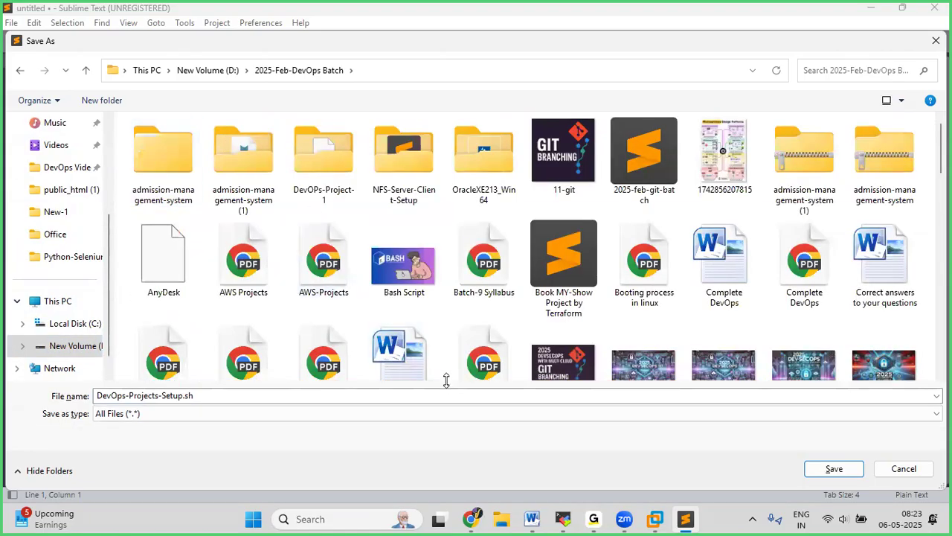
pyautogui.click(832, 470)
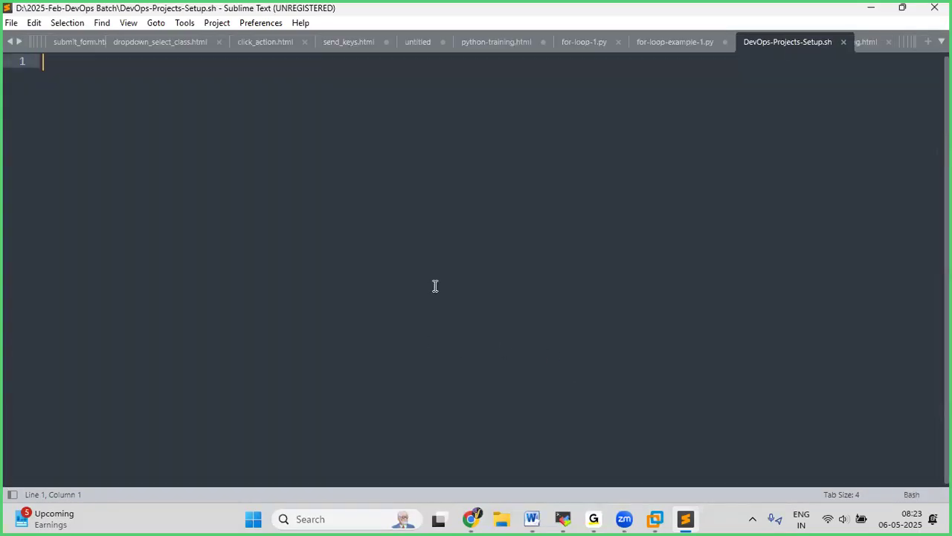
# - Paste the Git path /usr/bin/git into the file and insert three blank lines above it, returning to line 1
pyautogui.write('/usr/bin/git')
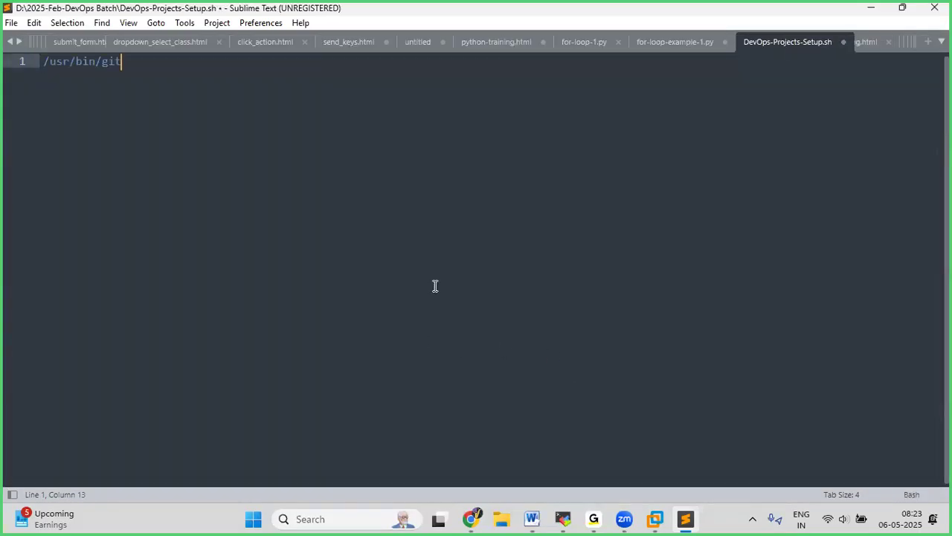
pyautogui.press('Home')
pyautogui.press('Return')
pyautogui.press('Return')
pyautogui.press('Return')
pyautogui.press('Up')
pyautogui.press('Up')
pyautogui.press('Up')
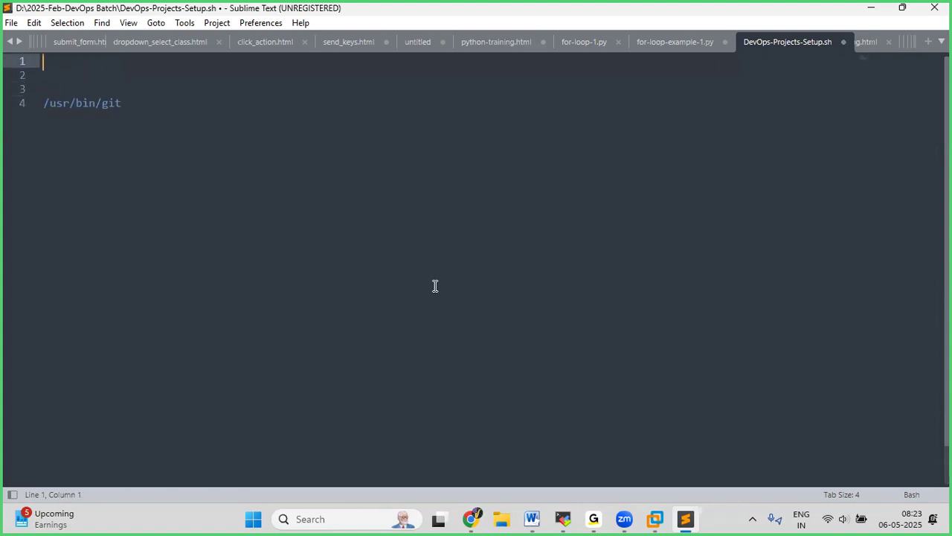
# - Put export PATH=$PATH: in front of /usr/bin/git and remove the blank lines so it forms a single line
pyautogui.write('export PATH=$PATH:')
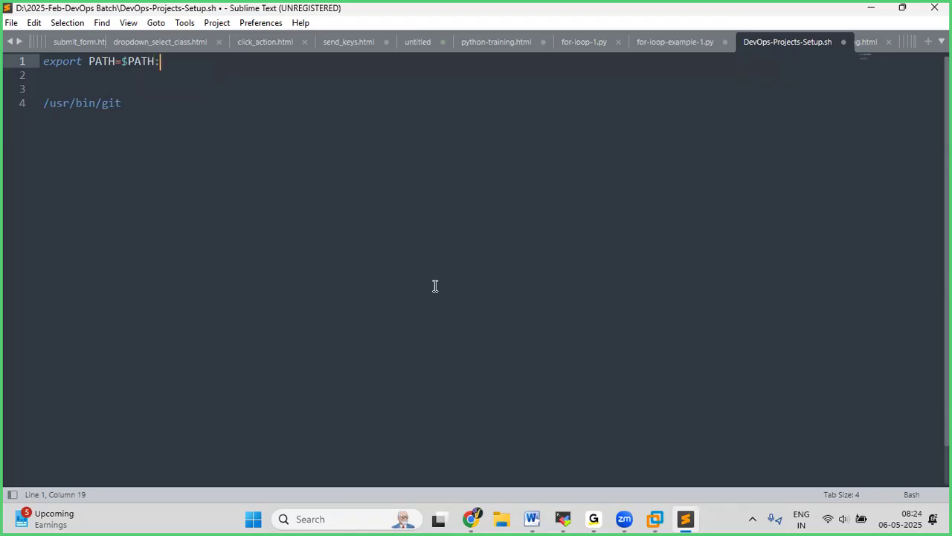
pyautogui.press('Delete')
pyautogui.press('Delete')
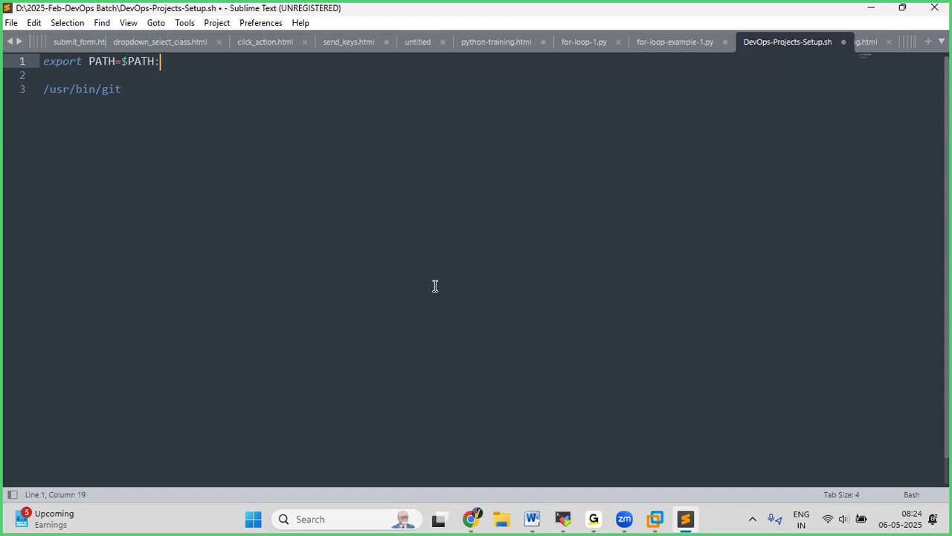
pyautogui.press('Delete')
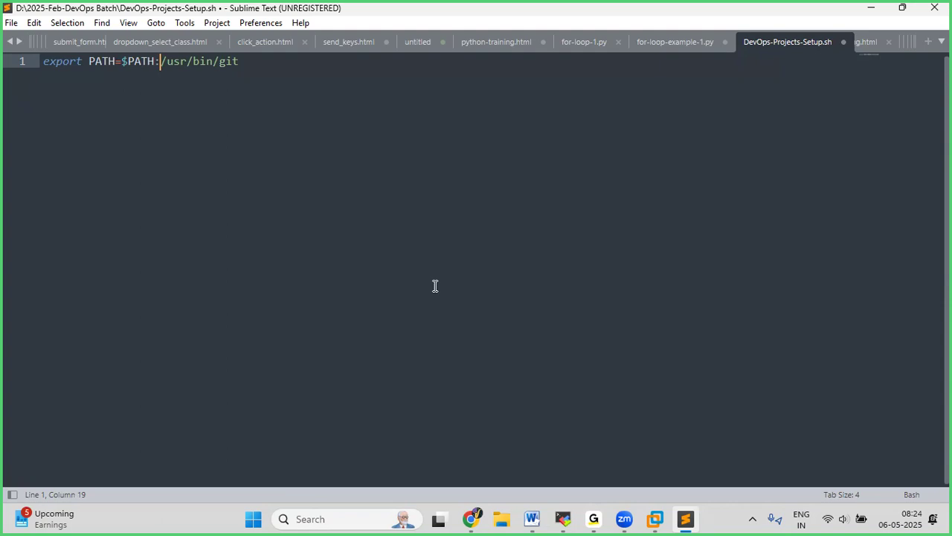
# - Copy the export line, add empty lines above it, and write the comment #Git PATH Setting directly above it
pyautogui.press('Home')
pyautogui.hotkey('shift', 'End')
pyautogui.hotkey('ctrl', 'c')
pyautogui.press('Home')
pyautogui.press('Return')
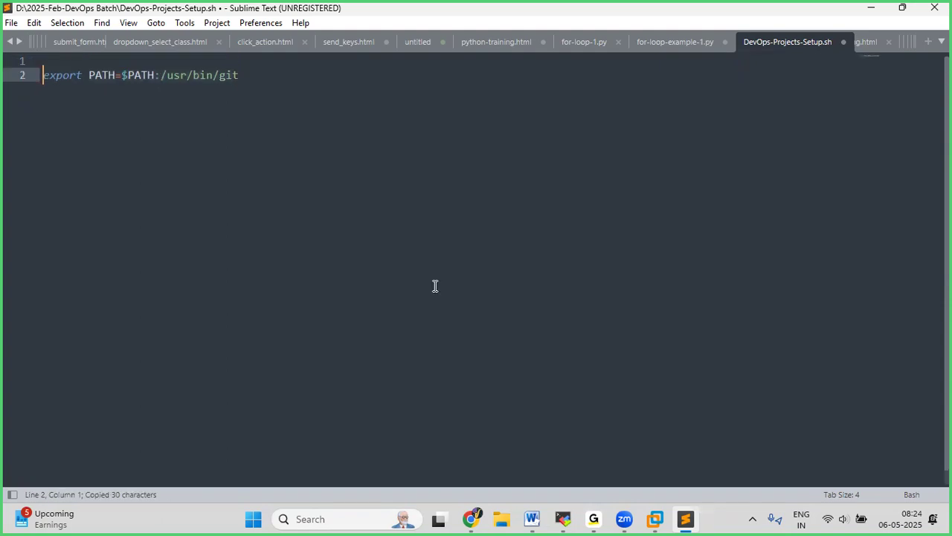
pyautogui.press('Return')
pyautogui.press('Up')
pyautogui.write('Git')
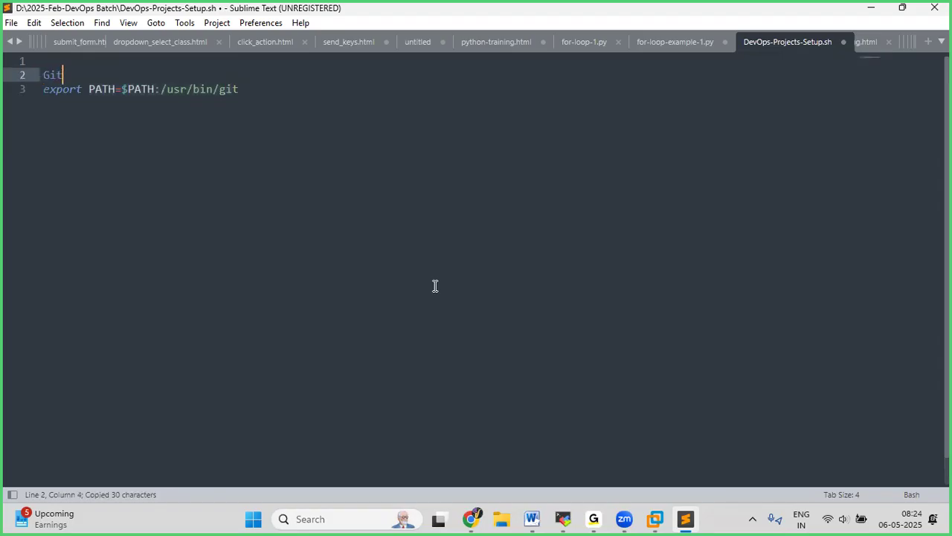
pyautogui.press('BackSpace')
pyautogui.press('BackSpace')
pyautogui.press('BackSpace')
pyautogui.write('#')
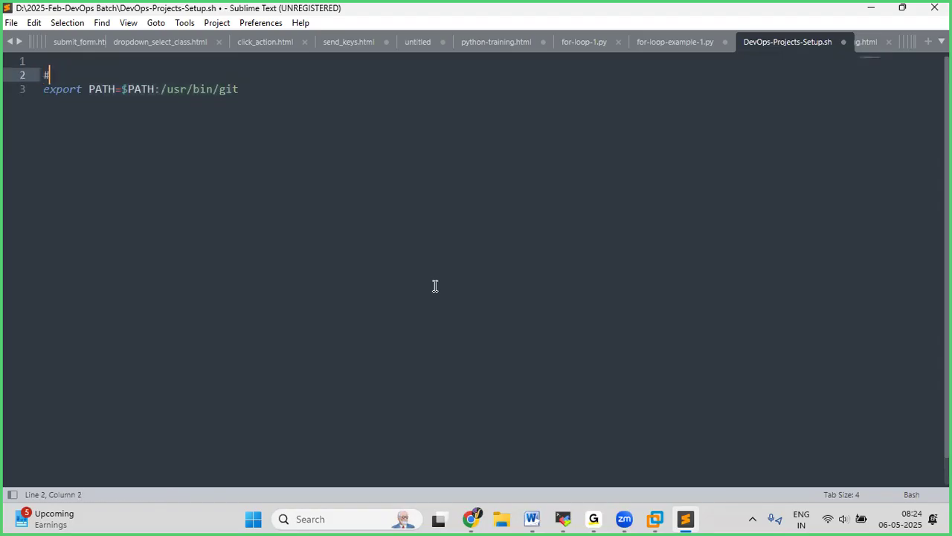
pyautogui.write('Git PATH Setting')
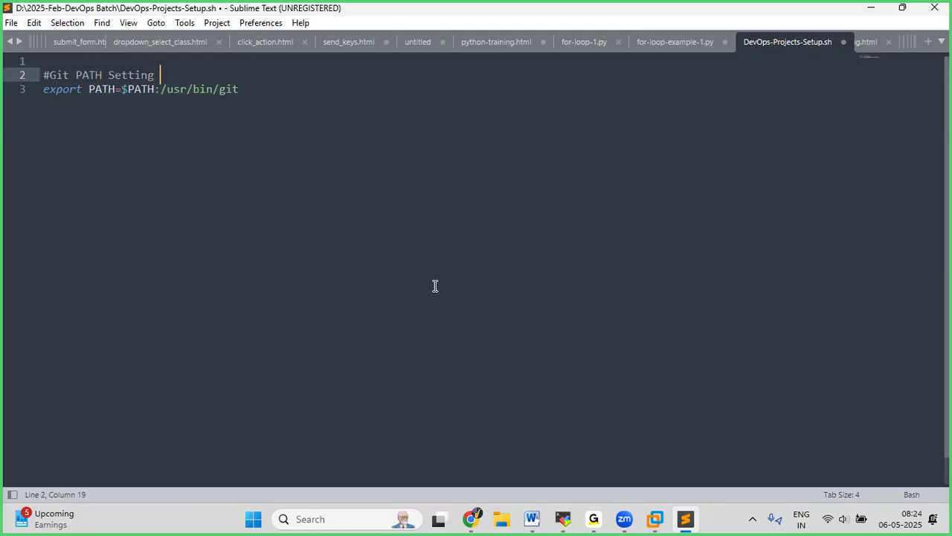
pyautogui.write(' inside ~/.bashr')
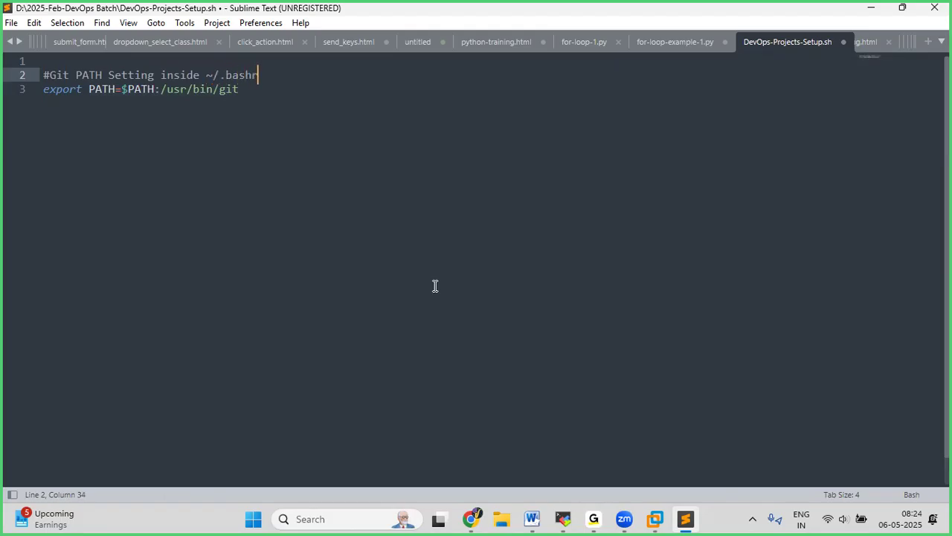
pyautogui.write('c or')
# - Extend the comment with inside ~/.bashrc and return to the export line
pyautogui.press('BackSpace')
pyautogui.press('BackSpace')
pyautogui.press('BackSpace')
pyautogui.press('Down')
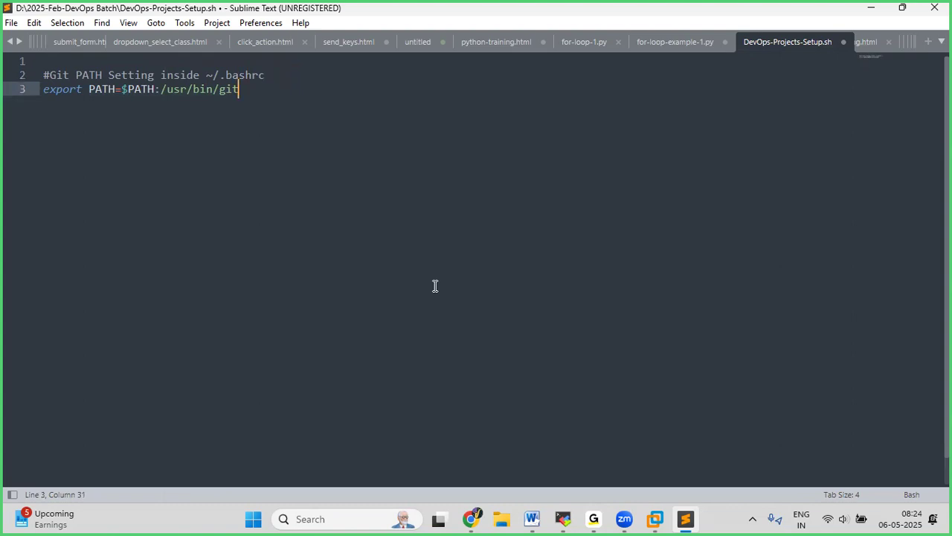
# - Copy the export PATH line and print the PATH variable in the cleared MobaXterm terminal
pyautogui.hotkey('shift', 'Home')
pyautogui.hotkey('ctrl', 'c')
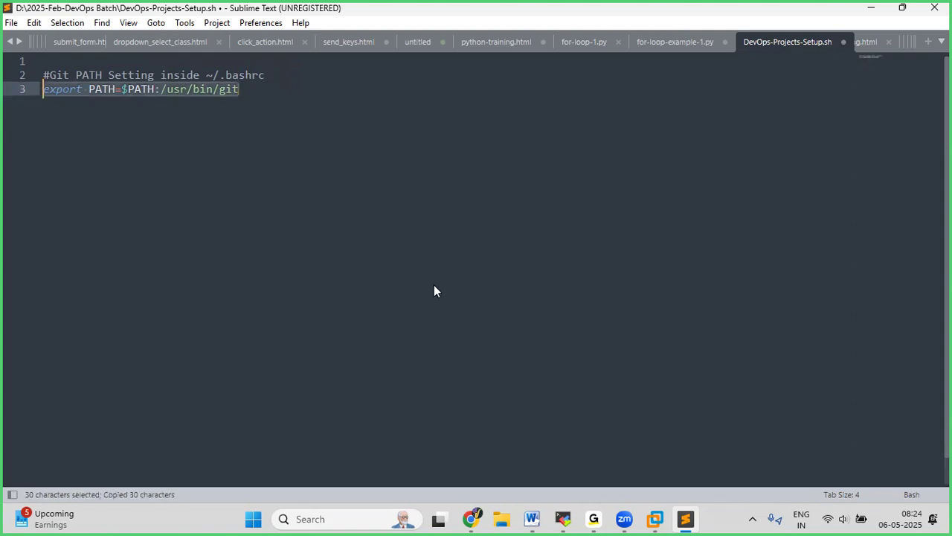
pyautogui.hotkey('alt', 'Tab')
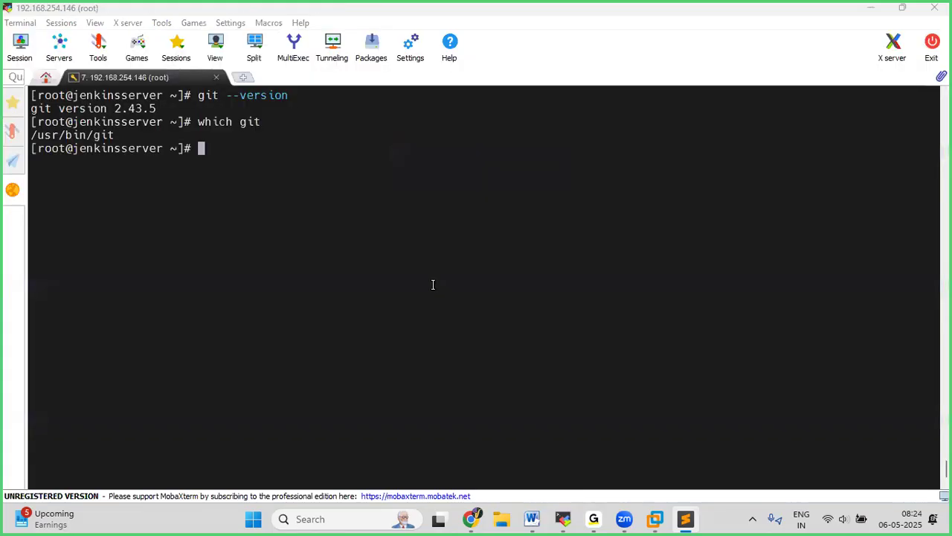
pyautogui.hotkey('ctrl', 'l')
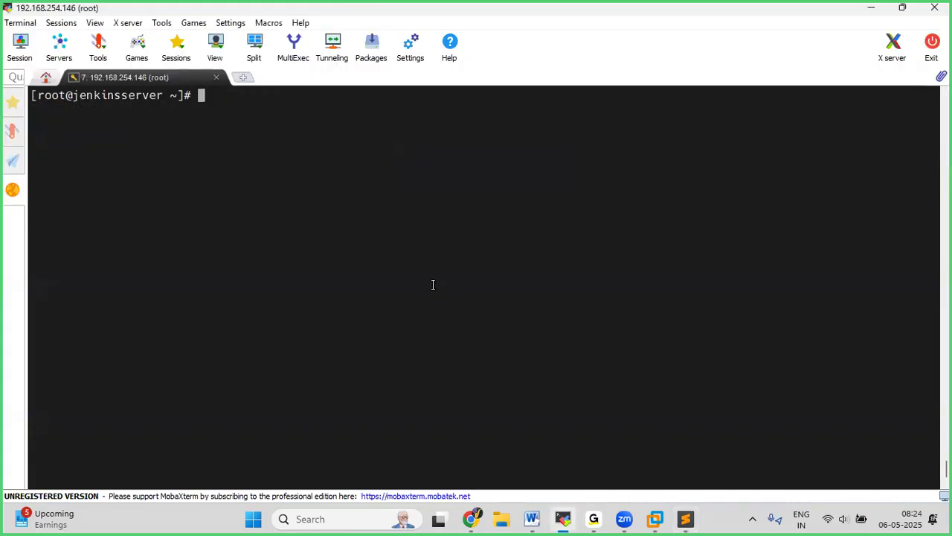
pyautogui.write('echo $PATH')
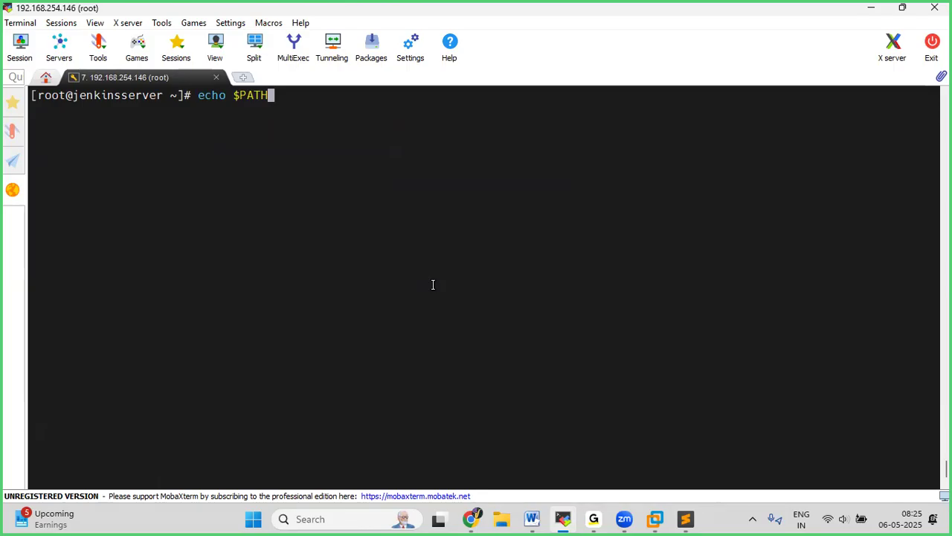
pyautogui.press('Return')
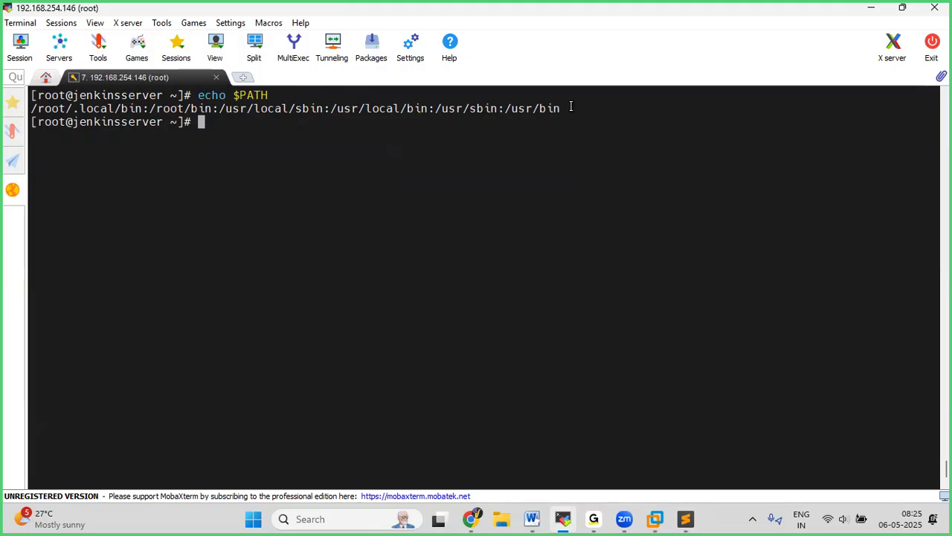
# - Open ~/.bashrc in the vim editor
pyautogui.write('vim ~/.bashrc')
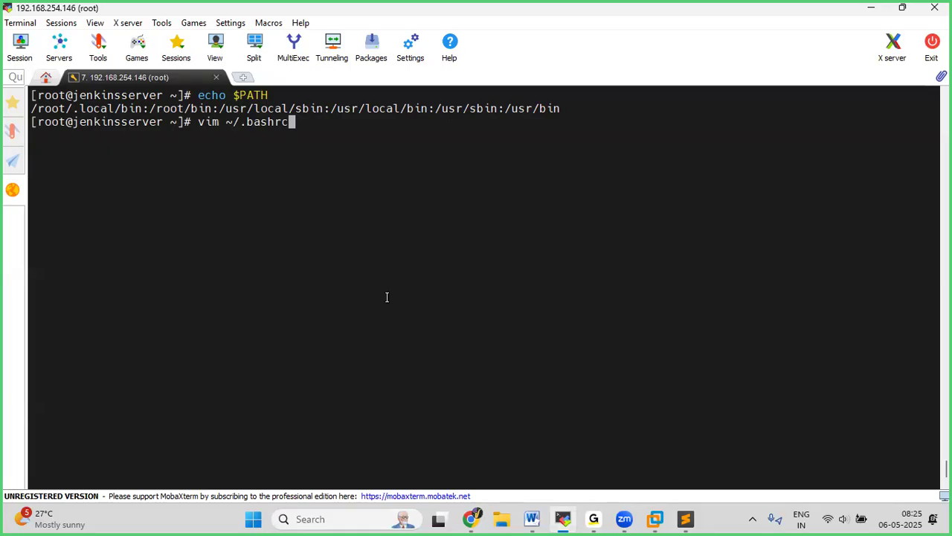
pyautogui.press('Return')
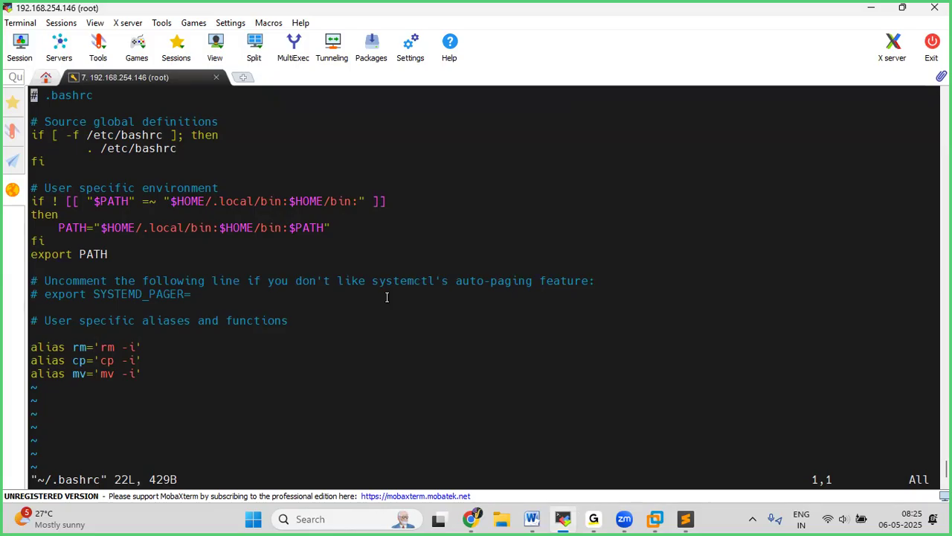
# - Paste export PATH=$PATH:/usr/bin/git below the alias lines at the end of ~/.bashrc, leaving blank lines in between
pyautogui.press('i')
pyautogui.press('Down')
pyautogui.press('Down')
pyautogui.press('Down')
pyautogui.press('Down')
pyautogui.press('Down')
pyautogui.press('Down')
pyautogui.press('Down')
pyautogui.press('Down')
pyautogui.press('Down')
pyautogui.press('Down')
pyautogui.press('Down')
pyautogui.press('Down')
pyautogui.press('Down')
pyautogui.press('Down')
pyautogui.press('Down')
pyautogui.press('Down')
pyautogui.press('Down')
pyautogui.press('Down')
pyautogui.press('Down')
pyautogui.press('Down')
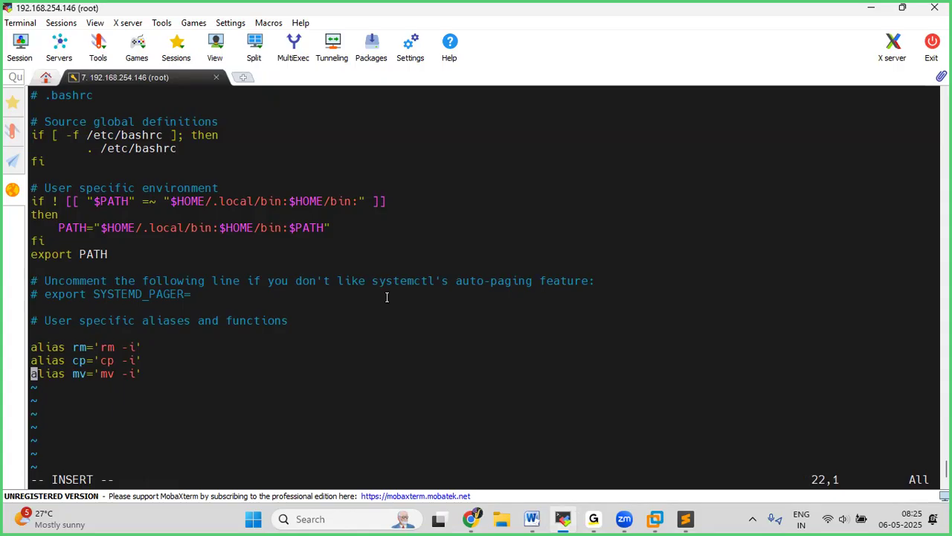
pyautogui.press('Right')
pyautogui.press('Right')
pyautogui.press('Right')
pyautogui.press('Right')
pyautogui.press('Right')
pyautogui.press('Right')
pyautogui.press('Right')
pyautogui.press('Right')
pyautogui.press('Right')
pyautogui.press('Right')
pyautogui.press('Right')
pyautogui.press('Right')
pyautogui.press('Right')
pyautogui.press('Right')
pyautogui.press('Right')
pyautogui.press('Right')
pyautogui.press('Return')
pyautogui.press('Return')
pyautogui.press('Return')
pyautogui.press('Return')
pyautogui.rightClick(387, 307)
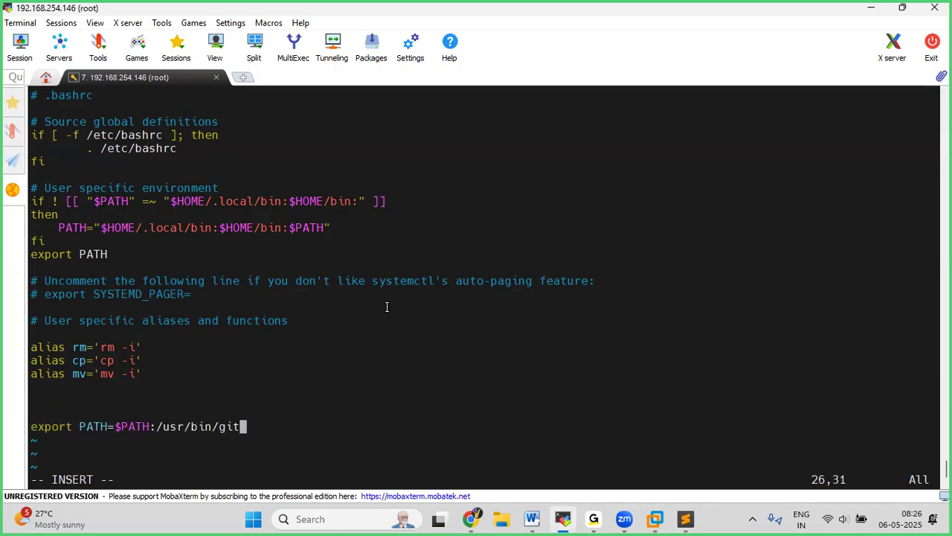
# - End the file with a new line, then save ~/.bashrc and quit vim
pyautogui.press('Return')
pyautogui.press('Escape')
pyautogui.write(':wq')
pyautogui.press('Return')
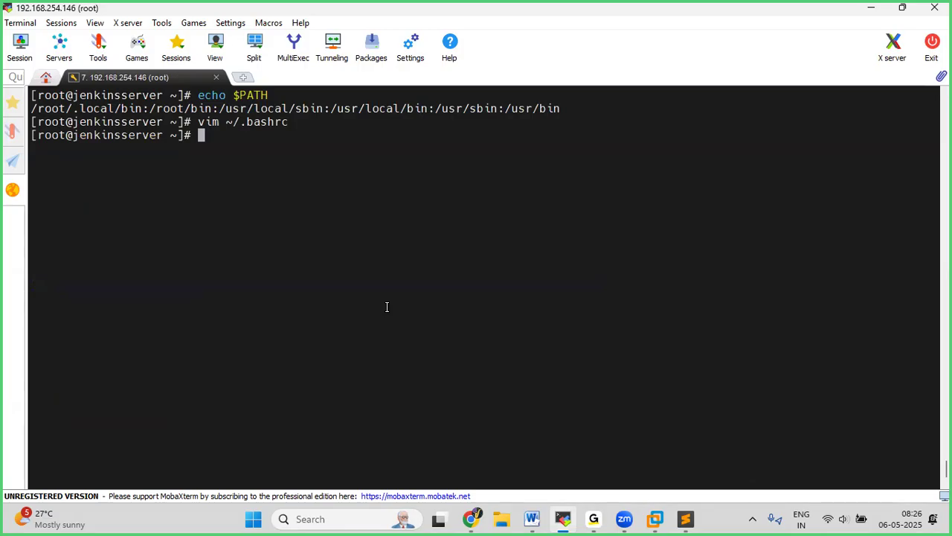
# - Clear the terminal and reload the shell settings with source ~/.bashrc
pyautogui.hotkey('ctrl', 'l')
pyautogui.press('Up')
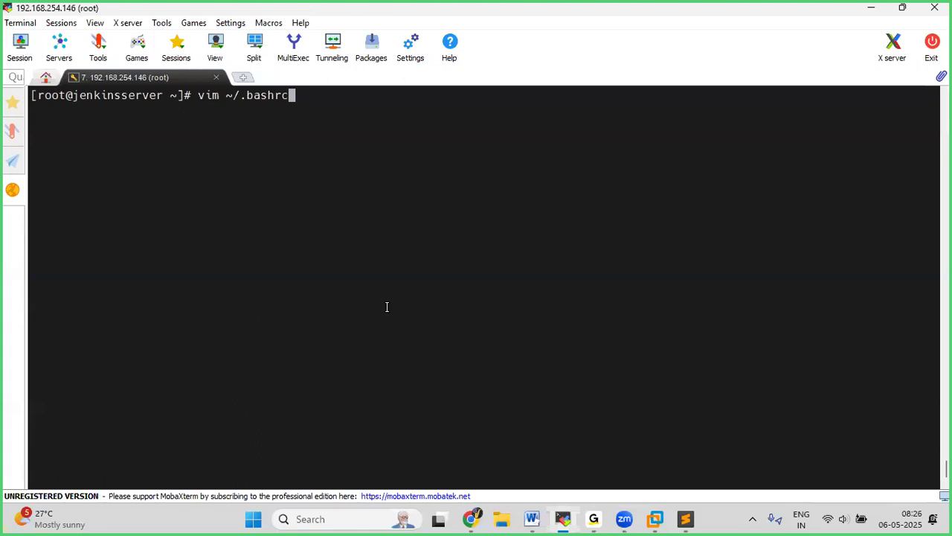
pyautogui.press('Home')
pyautogui.press('Delete')
pyautogui.press('Delete')
pyautogui.press('Delete')
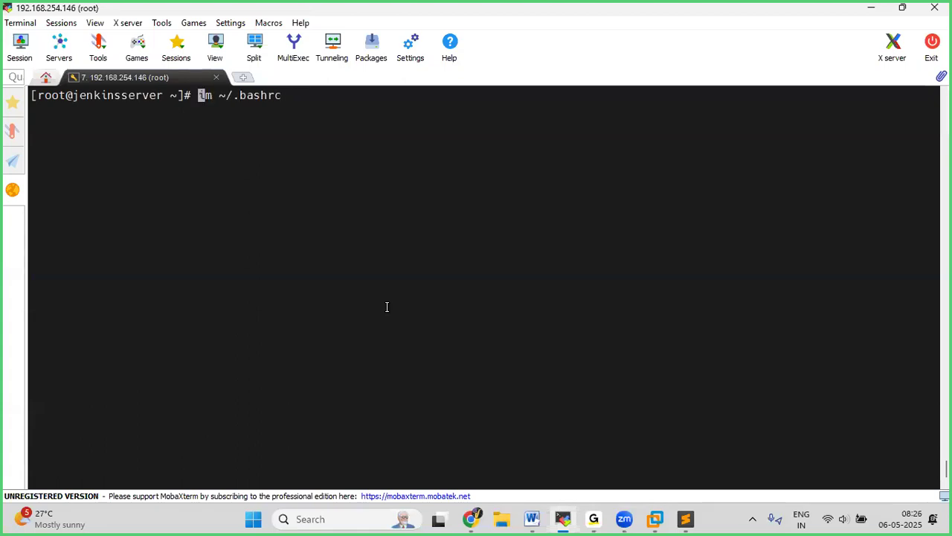
pyautogui.write('source')
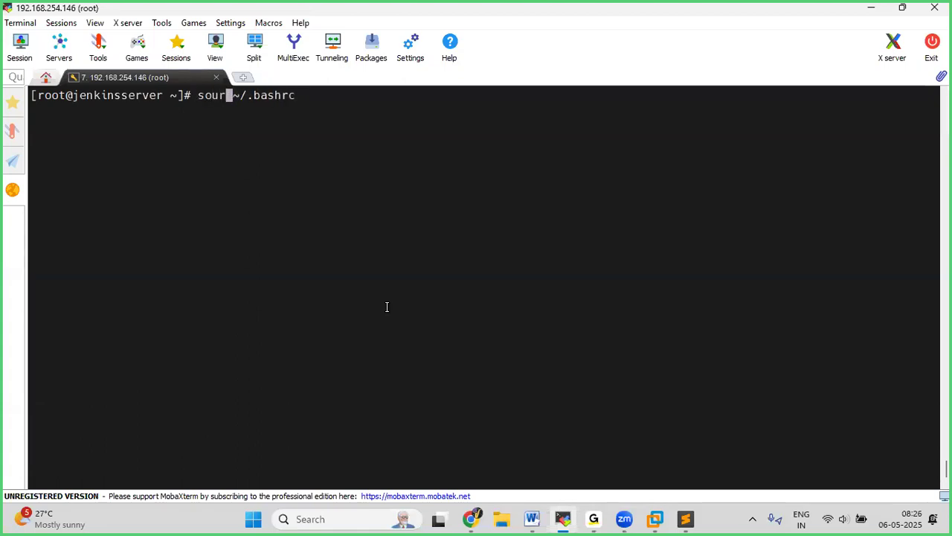
pyautogui.press('Return')
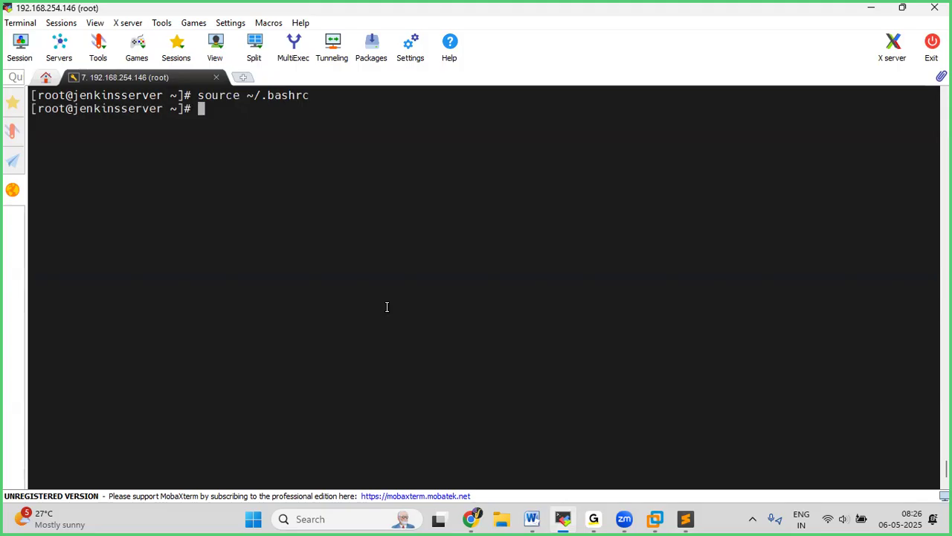
# - Clear the terminal and print the PATH variable again with echo $PATH
pyautogui.hotkey('ctrl', 'l')
pyautogui.write('whi')
pyautogui.press('BackSpace')
pyautogui.press('BackSpace')
pyautogui.press('BackSpace')
pyautogui.write('echo $PATH')
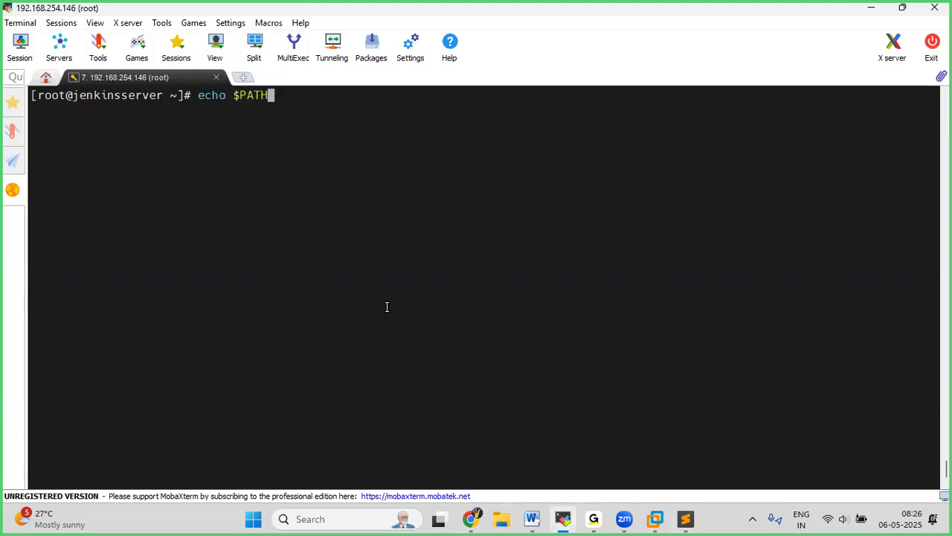
pyautogui.press('Return')
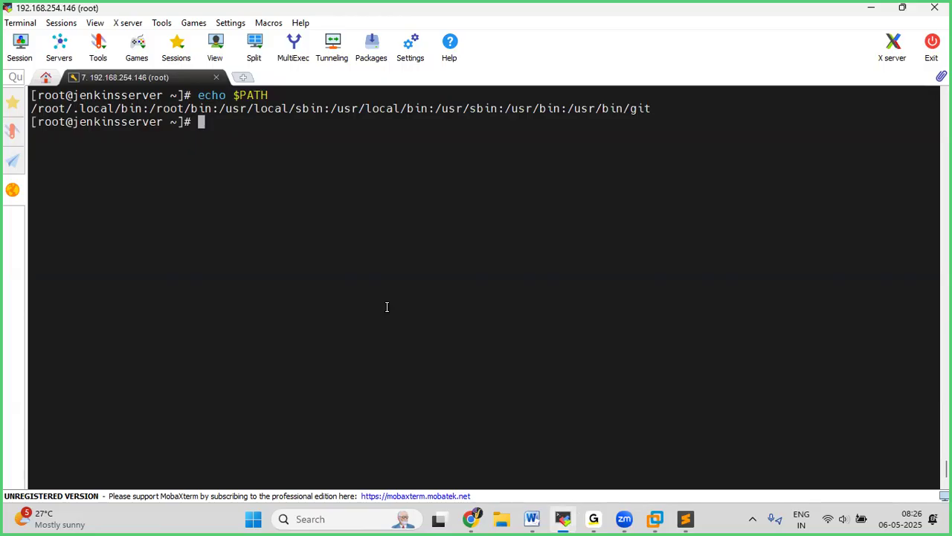
# - Copy the /usr/bin/git entry from the end of the printed PATH
pyautogui.moveTo(568, 109); pyautogui.dragTo(647, 109)
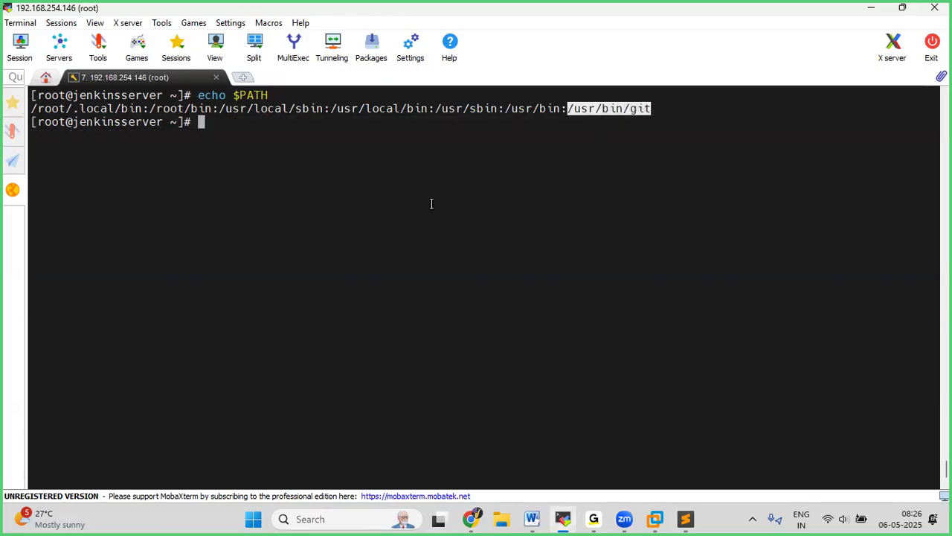
pyautogui.scroll(4, 419, 176)
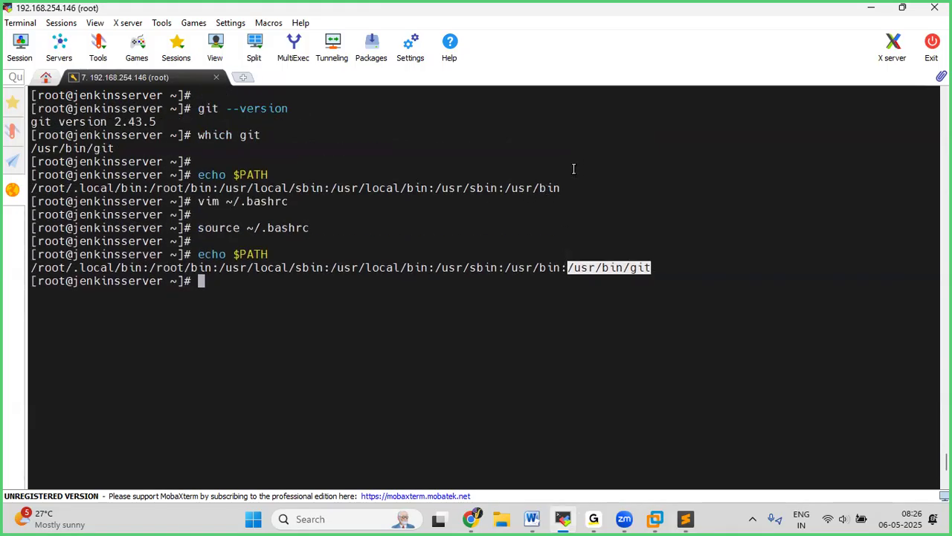
pyautogui.click(596, 285)
pyautogui.moveTo(567, 267); pyautogui.dragTo(651, 267)
# - Switch to Jenkins in Chrome, save the pipe-line-job-1 configuration, and return to the dashboard
pyautogui.click(471, 518)
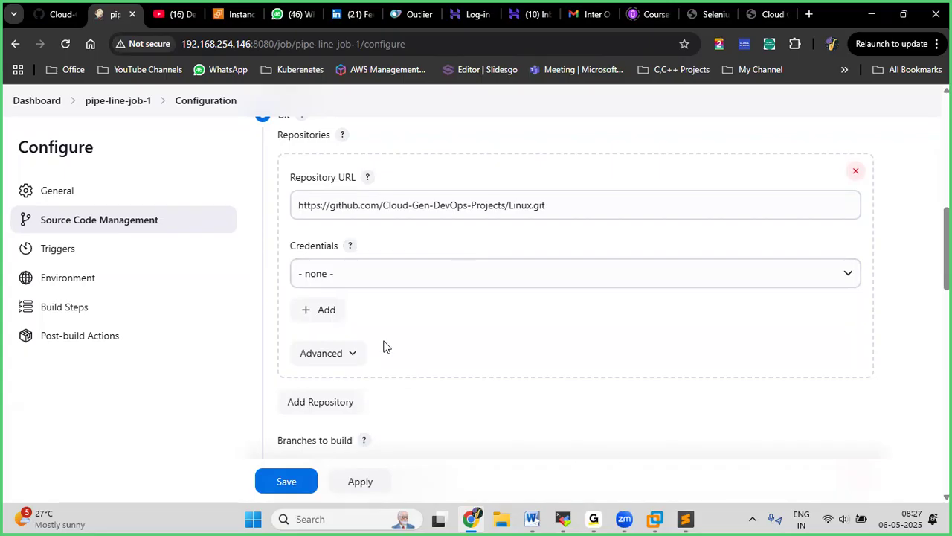
pyautogui.click(268, 486)
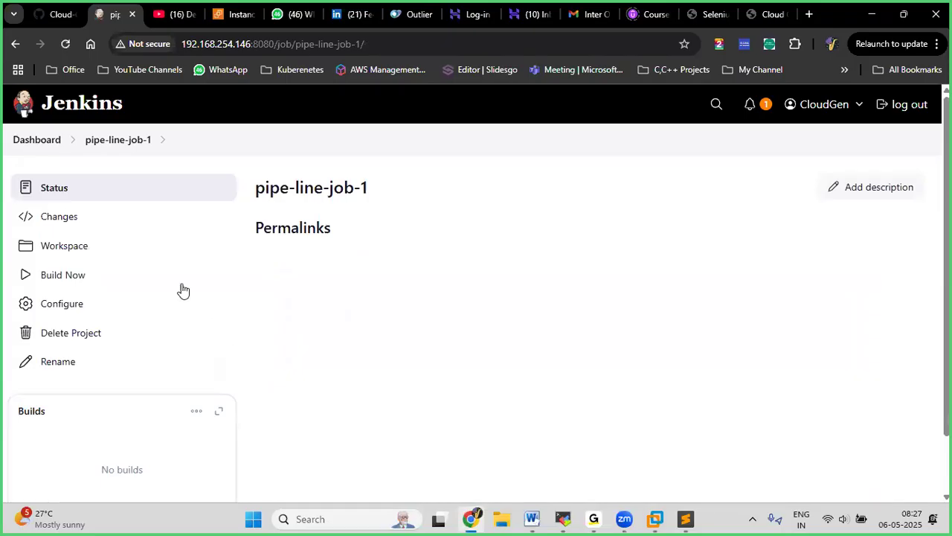
pyautogui.click(36, 142)
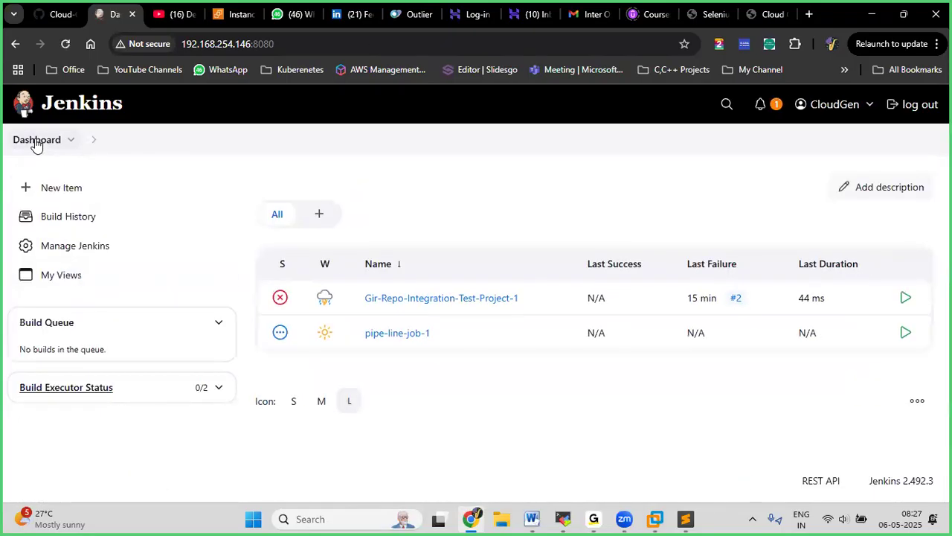
# - Open the Jenkins Tools configuration and set the Git installation's executable path to /usr/bin/git
pyautogui.click(63, 248)
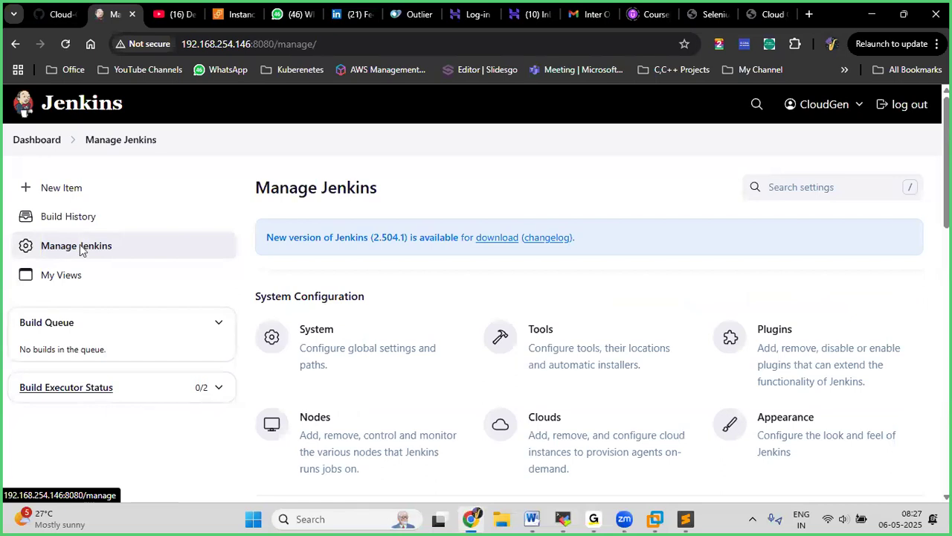
pyautogui.click(543, 338)
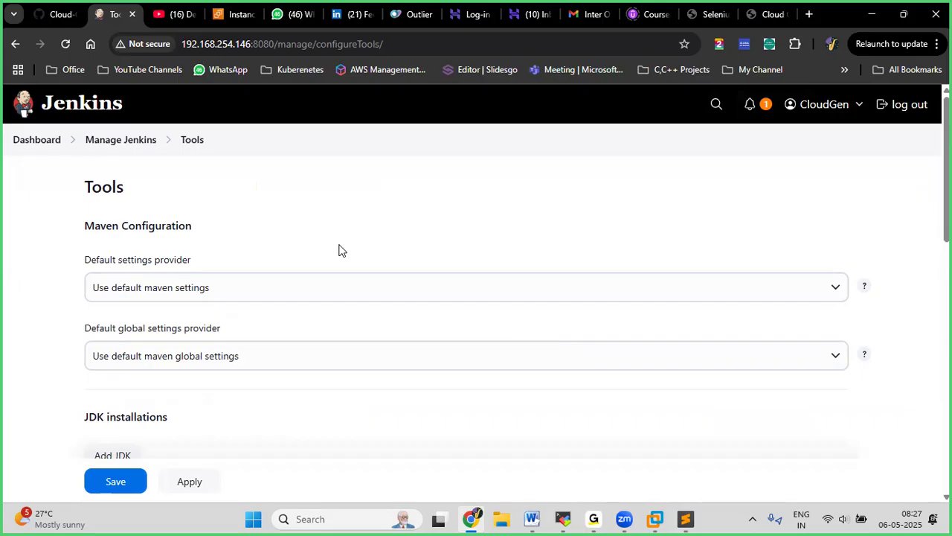
pyautogui.scroll(-3, 340, 250)
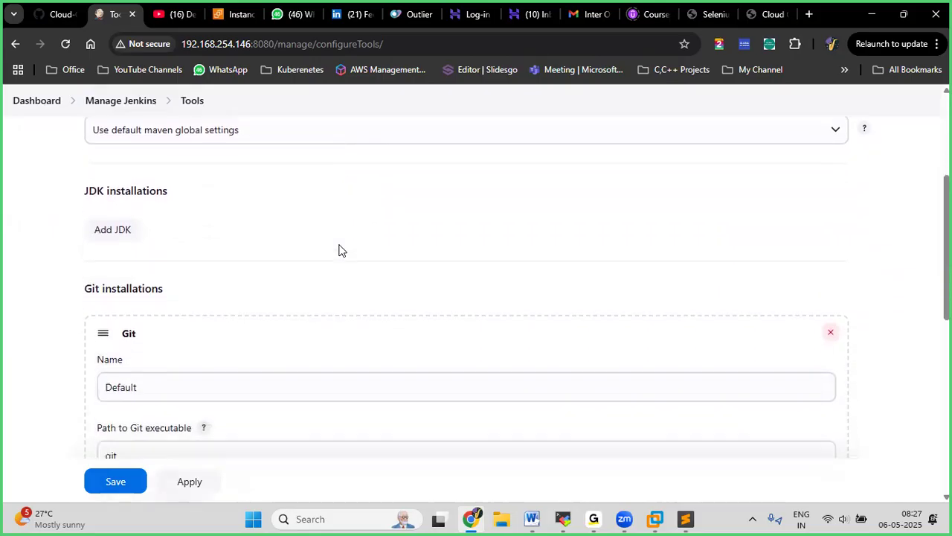
pyautogui.scroll(-2, 340, 250)
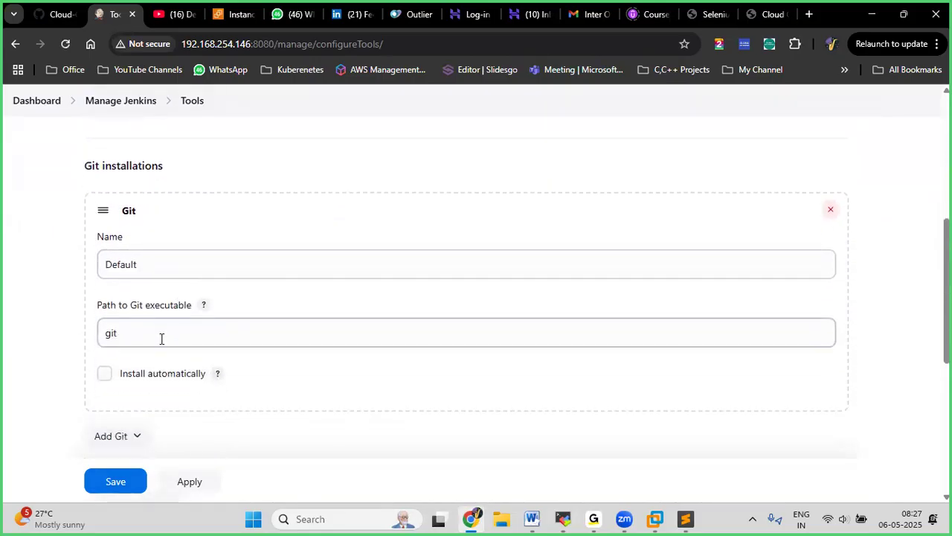
pyautogui.doubleClick(161, 339)
pyautogui.press('BackSpace')
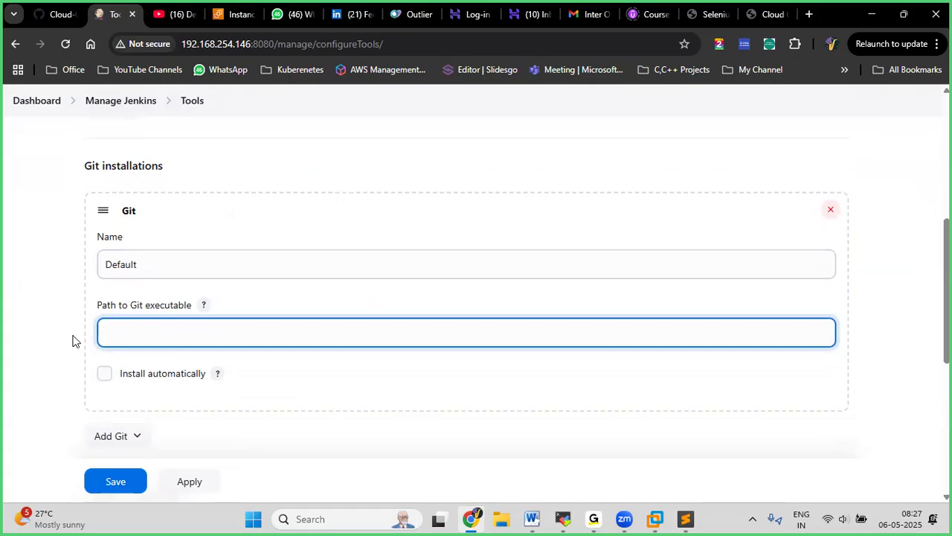
pyautogui.write('/usr/bin/git')
# - Clear the name Default from the Git installation
pyautogui.moveTo(149, 266); pyautogui.dragTo(91, 268)
pyautogui.press('BackSpace')
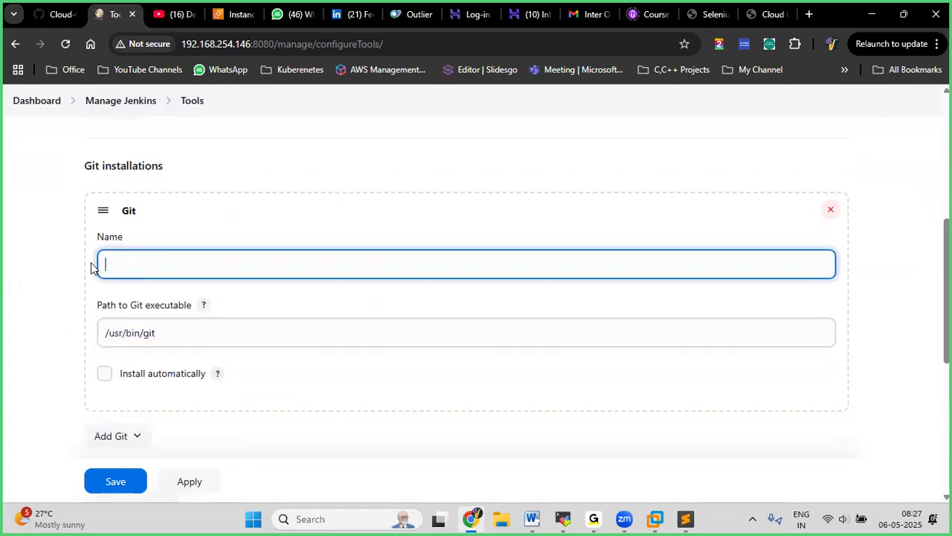
pyautogui.click(91, 268)
# - Switch to MobaXterm, clear the terminal, run git --version, and copy the version number from the output
pyautogui.hotkey('alt', 'Tab')
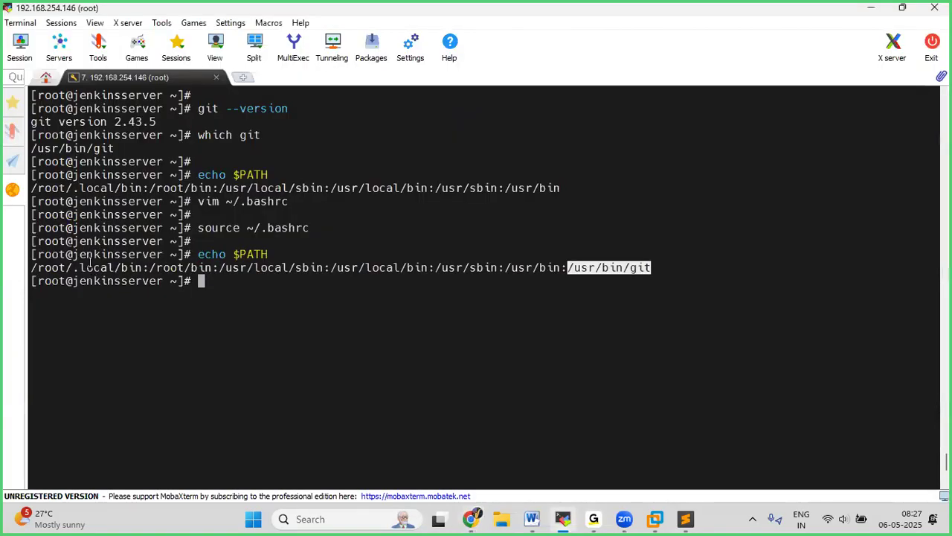
pyautogui.hotkey('ctrl', 'l')
pyautogui.write('git')
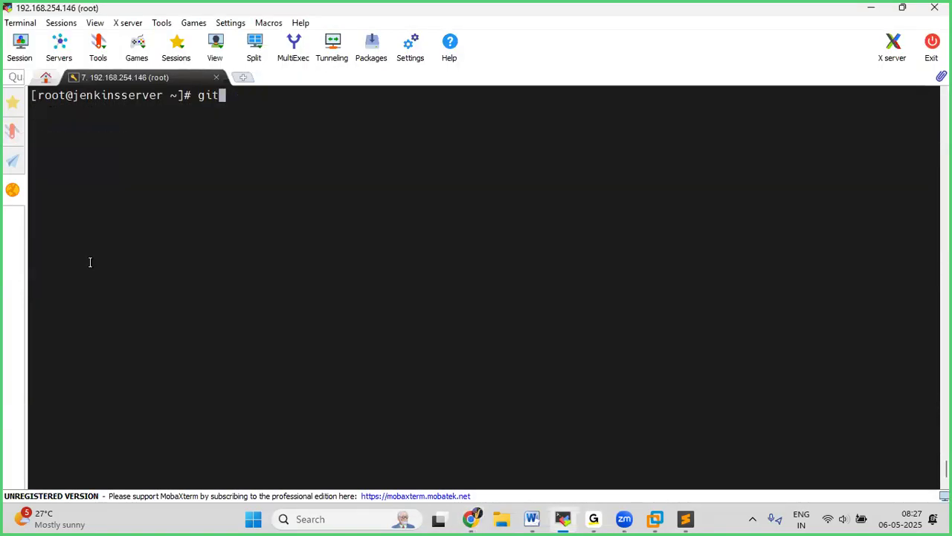
pyautogui.write(' --version')
pyautogui.press('Return')
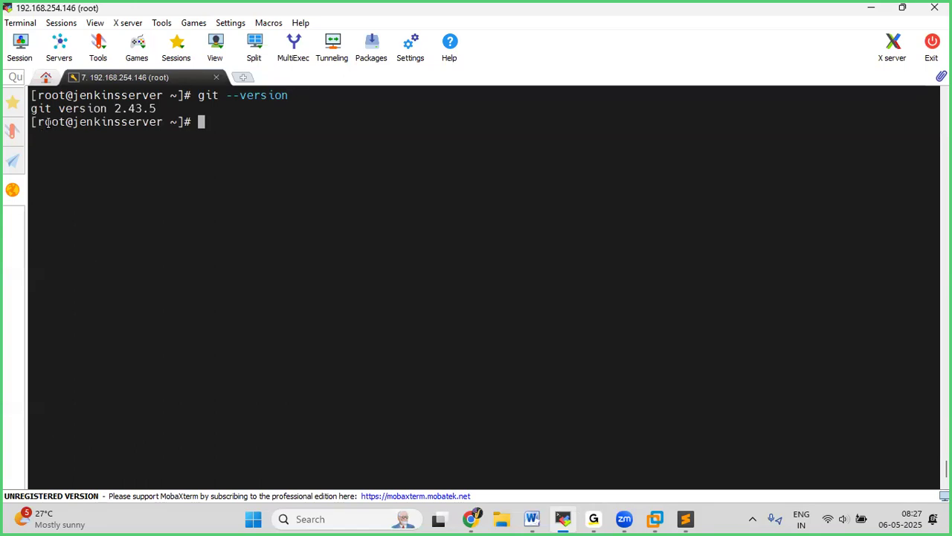
pyautogui.moveTo(114, 108); pyautogui.dragTo(156, 109)
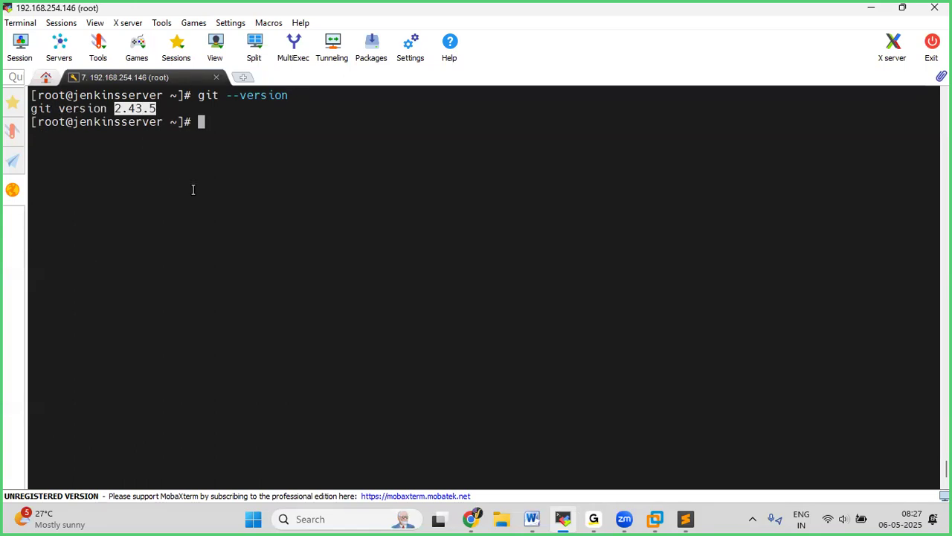
# - Switch back to Jenkins in Chrome, name the Git installation Git-2.43.5, and save the Tools configuration
pyautogui.click(471, 519)
pyautogui.write('Git-')
pyautogui.write('2.43.5')
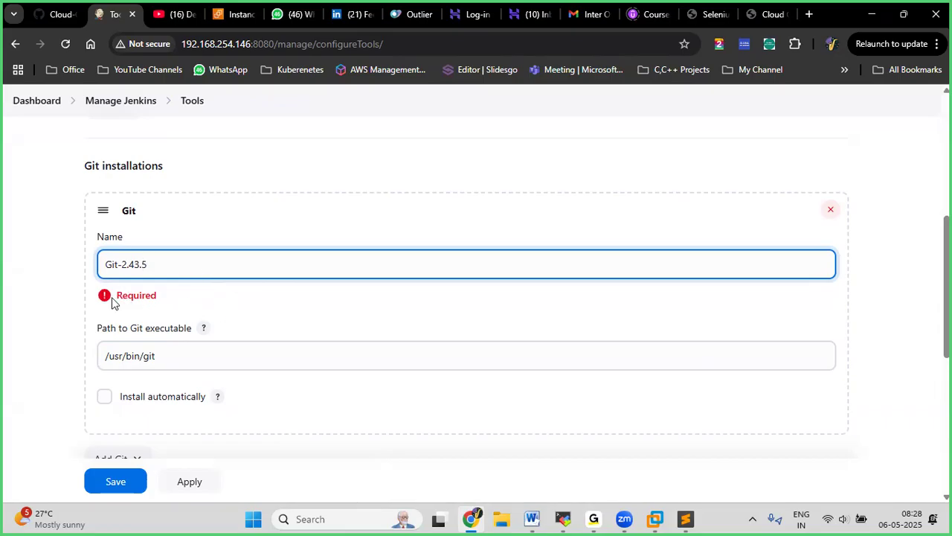
pyautogui.click(289, 315)
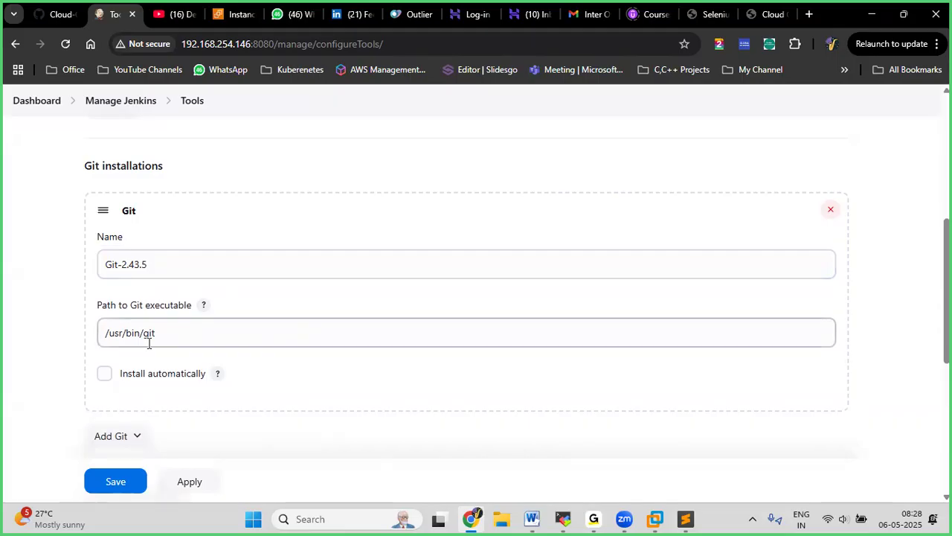
pyautogui.click(126, 480)
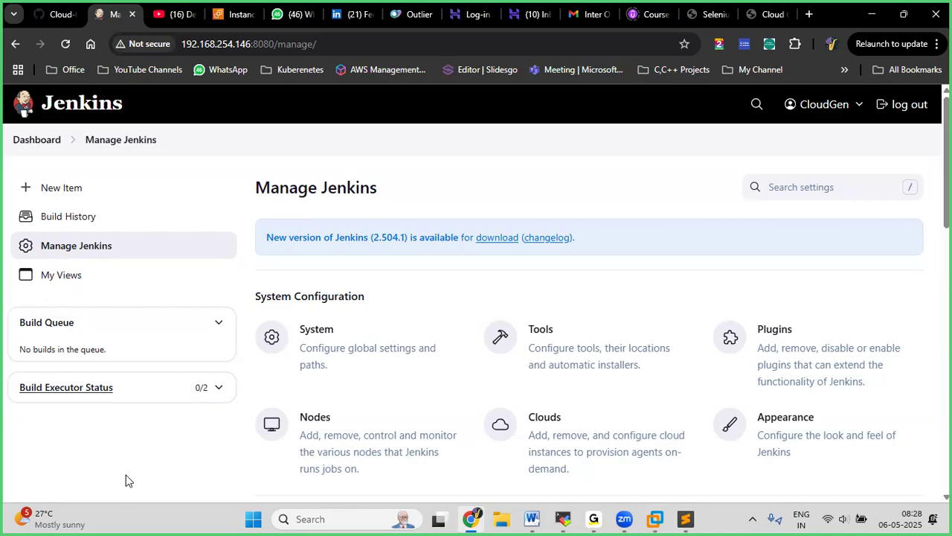
# - Open build #2 of Gir-Repo-Integration-Test-Project-1 from the dashboard and examine the error at the end of its console output
pyautogui.click(31, 144)
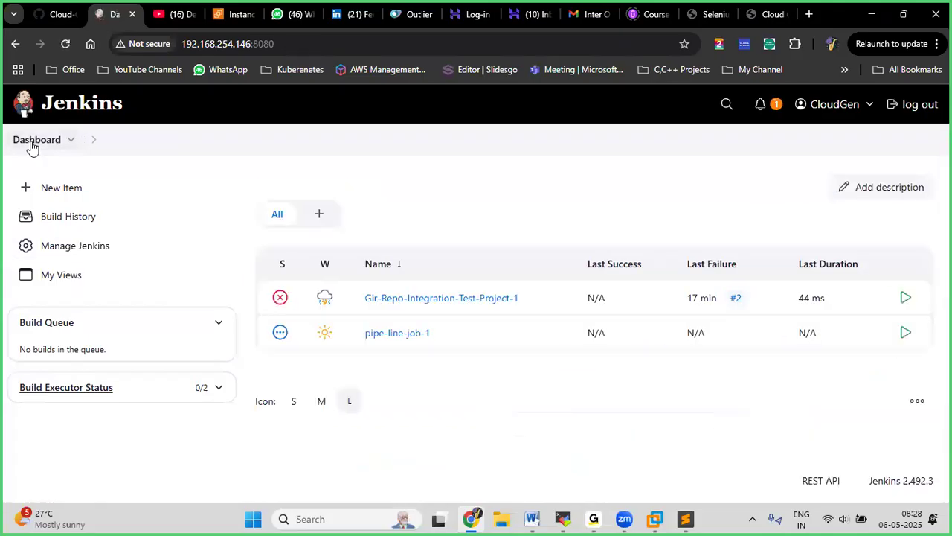
pyautogui.click(431, 301)
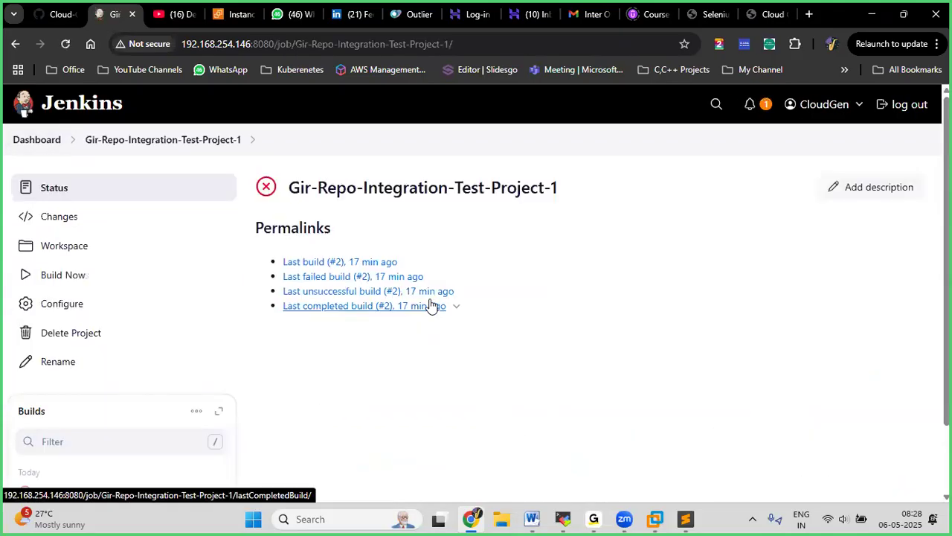
pyautogui.scroll(-1, 110, 309)
pyautogui.scroll(-1, 109, 310)
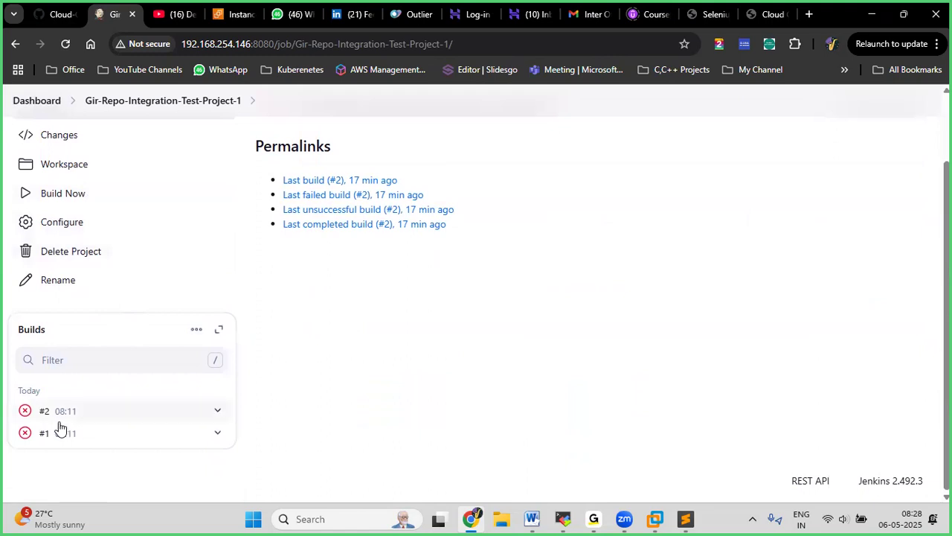
pyautogui.click(24, 414)
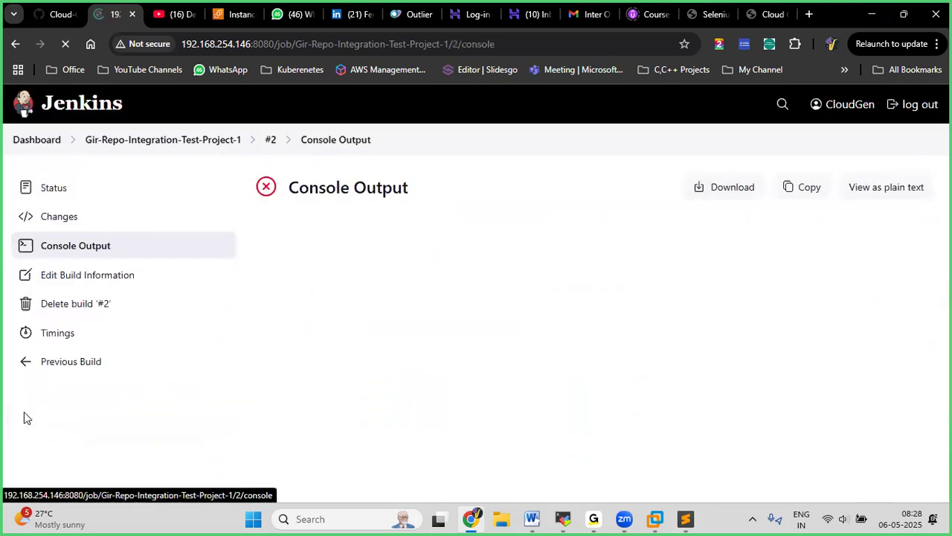
pyautogui.scroll(-15, 486, 360)
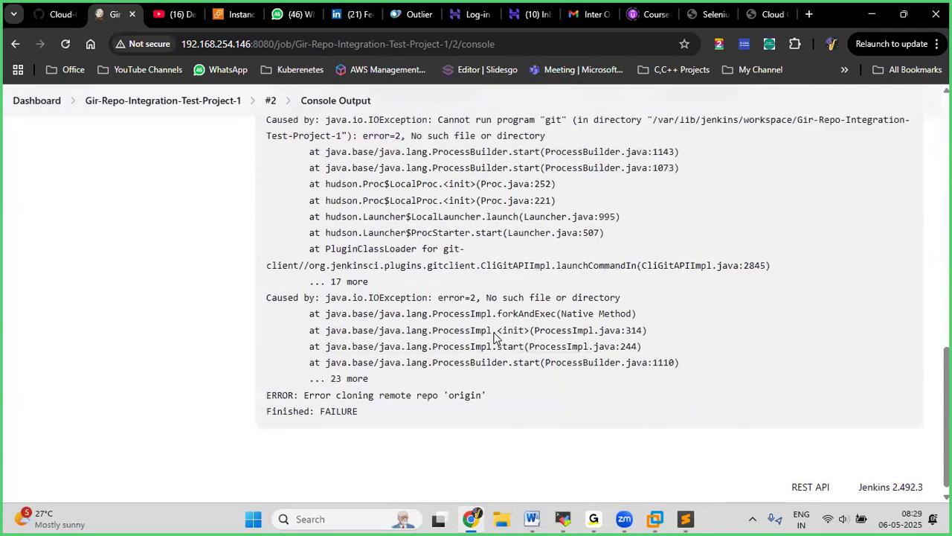
pyautogui.moveTo(336, 388); pyautogui.dragTo(483, 395)
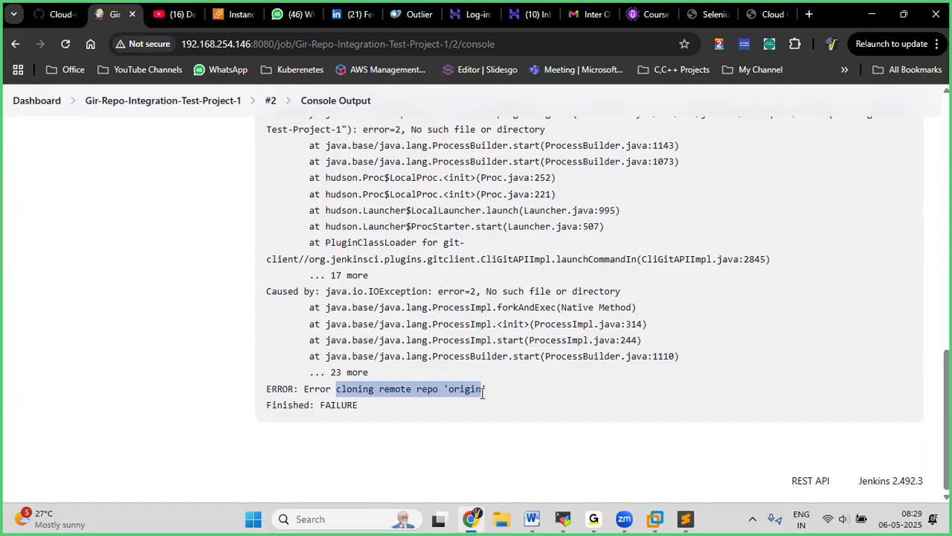
pyautogui.click(434, 400)
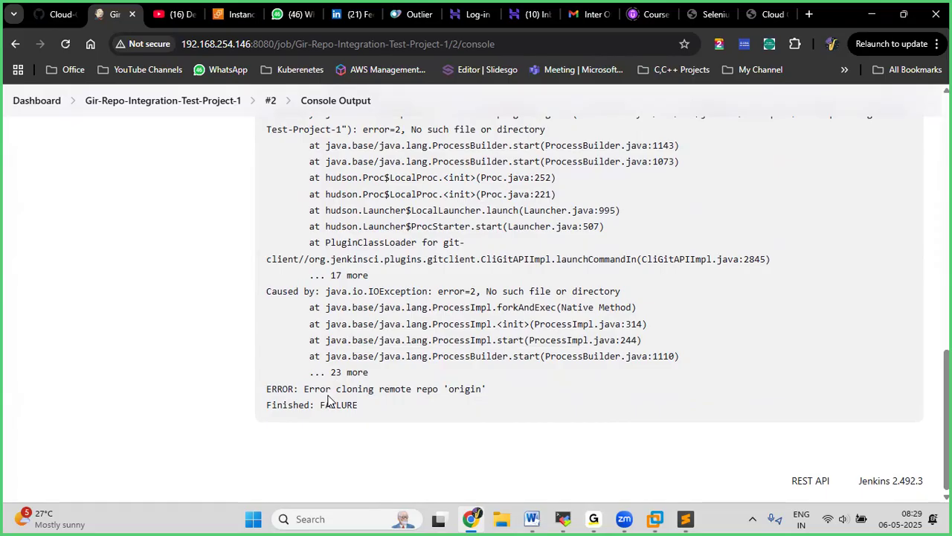
# - Return to the Gir-Repo-Integration-Test-Project-1 page and start a new build
pyautogui.click(157, 105)
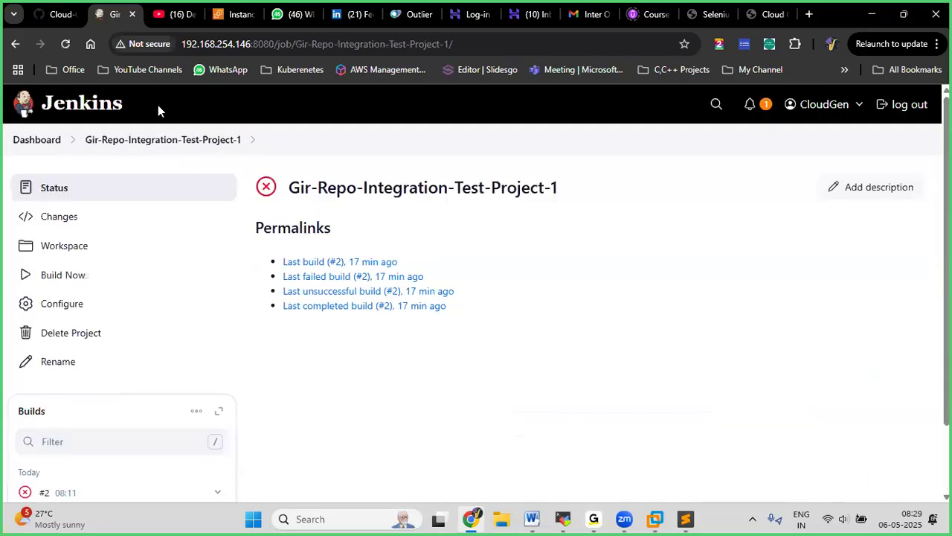
pyautogui.click(74, 276)
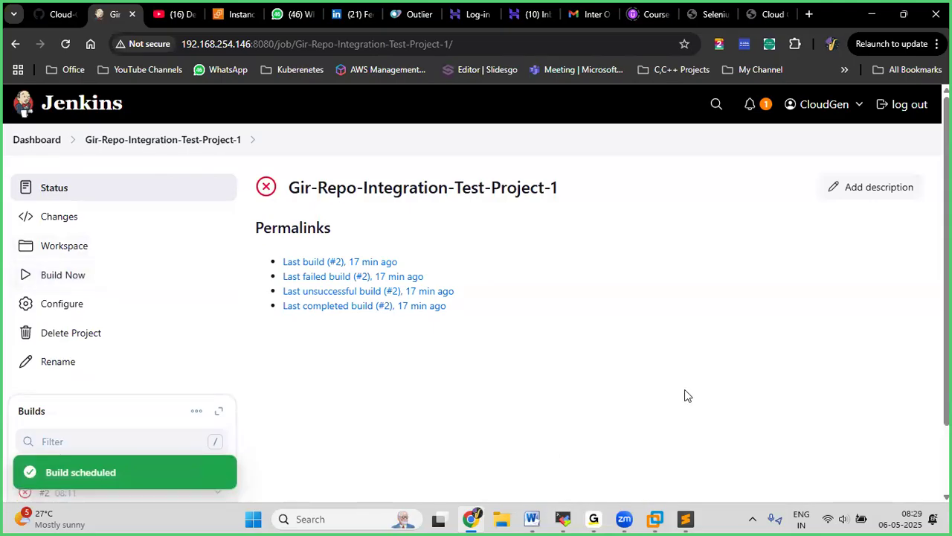
pyautogui.scroll(-3, 638, 350)
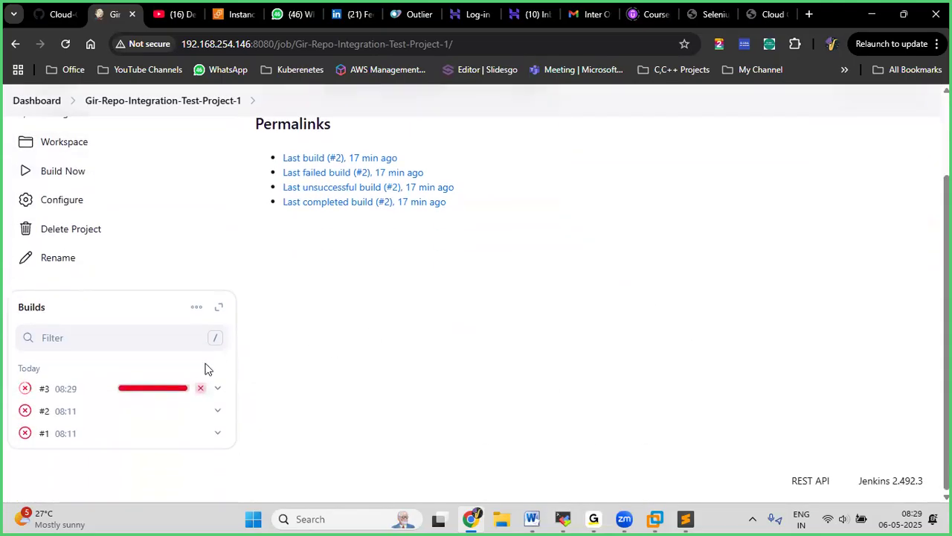
# - Open build #3's console output and review its Git commands and final build status
pyautogui.click(24, 390)
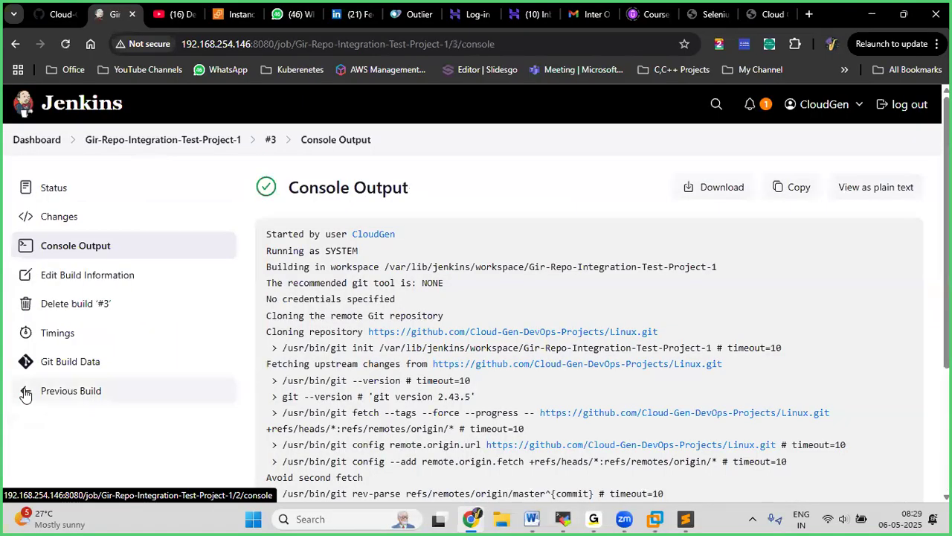
pyautogui.scroll(-3, 355, 244)
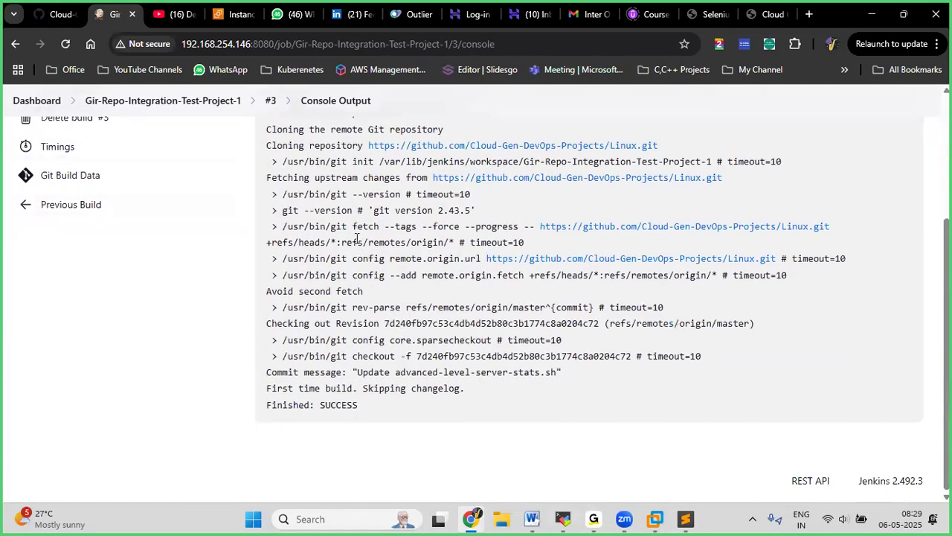
pyautogui.scroll(3, 358, 240)
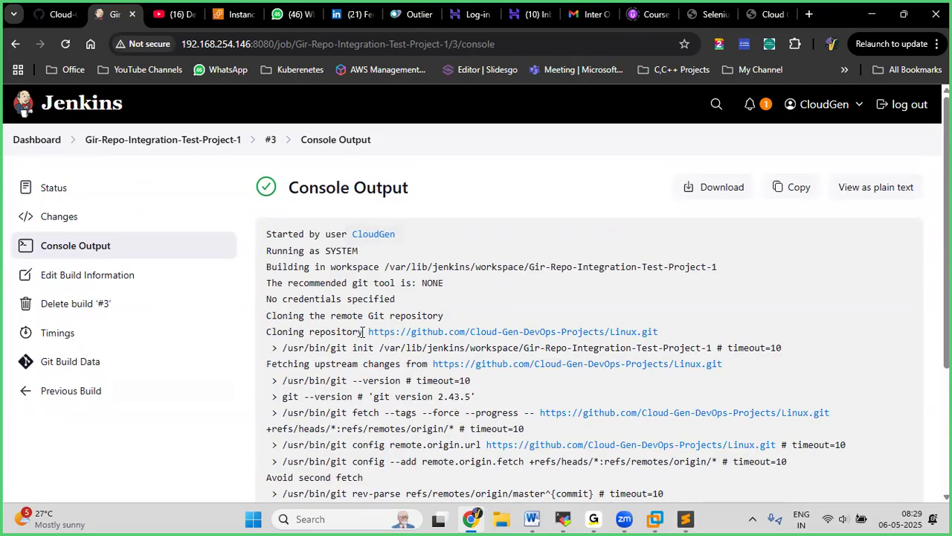
pyautogui.scroll(-3, 363, 332)
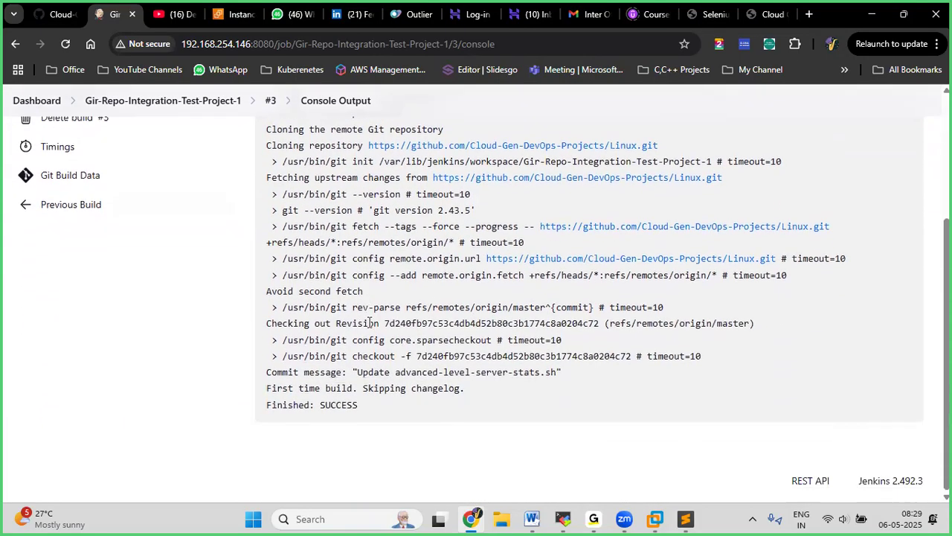
pyautogui.moveTo(365, 410); pyautogui.dragTo(265, 408)
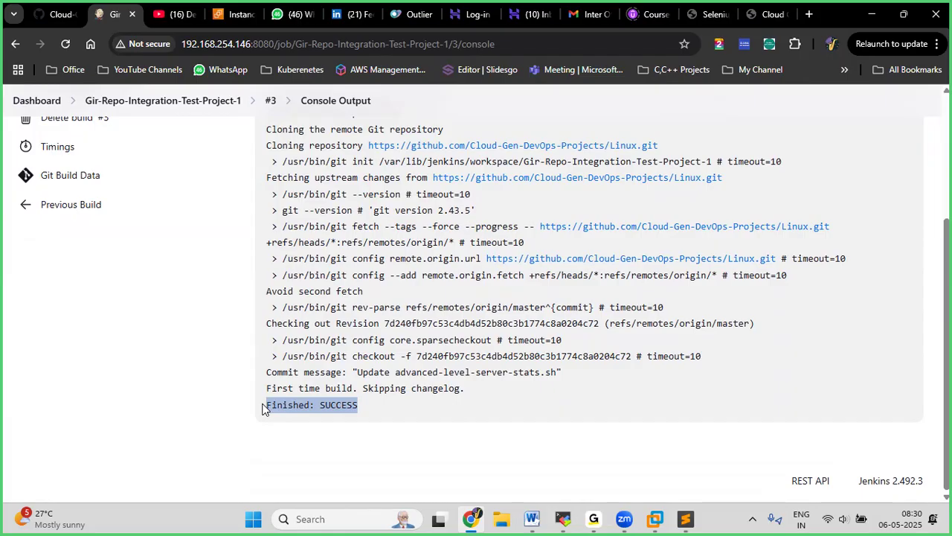
pyautogui.scroll(5, 372, 253)
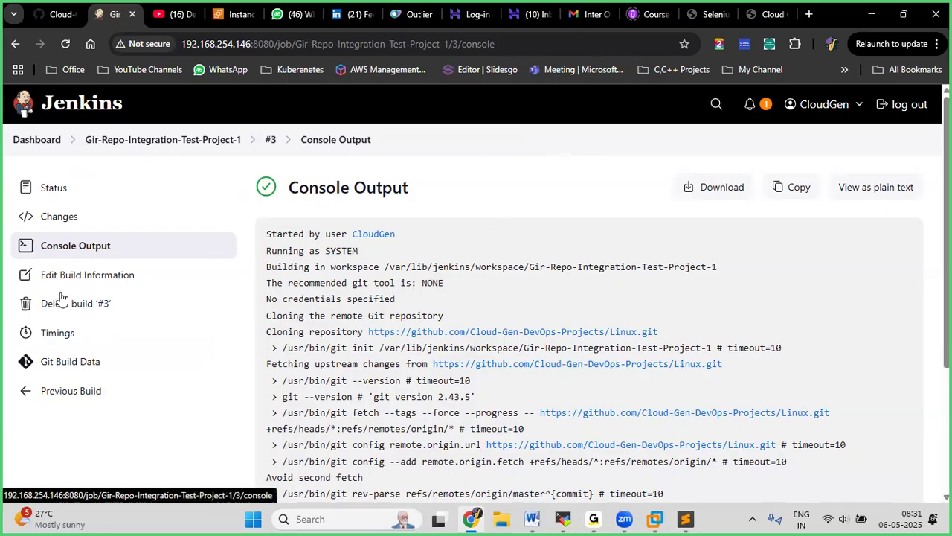
# - Open the configuration of Gir-Repo-Integration-Test-Project-1 and look over its Triggers options
pyautogui.click(121, 140)
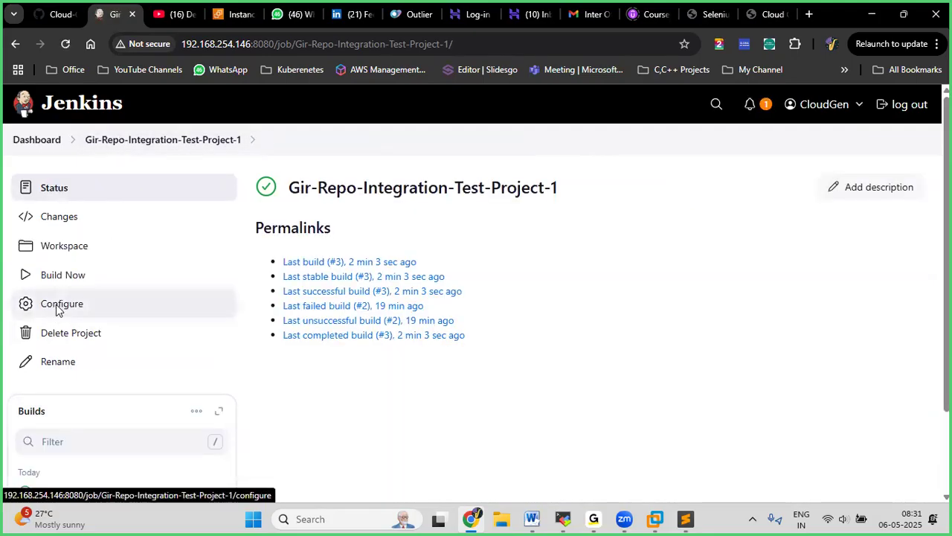
pyautogui.click(58, 308)
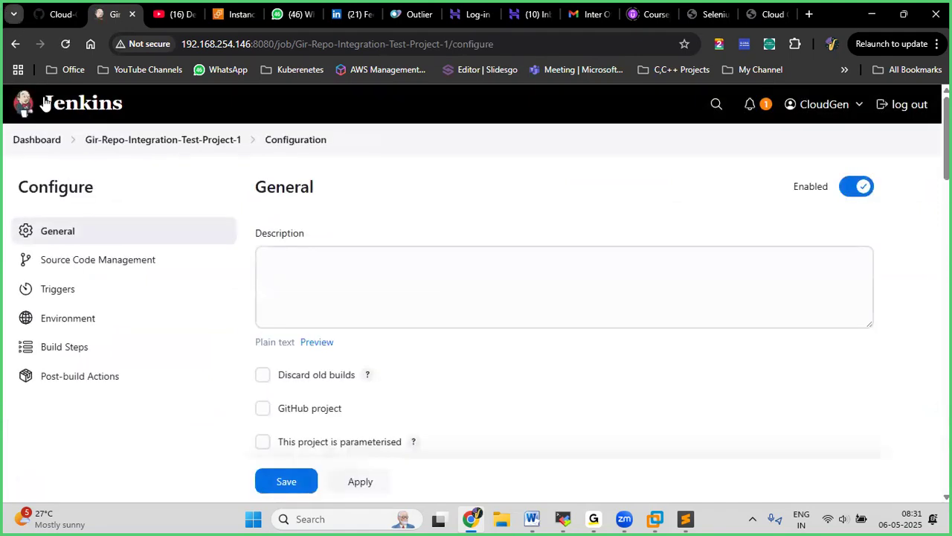
pyautogui.click(60, 295)
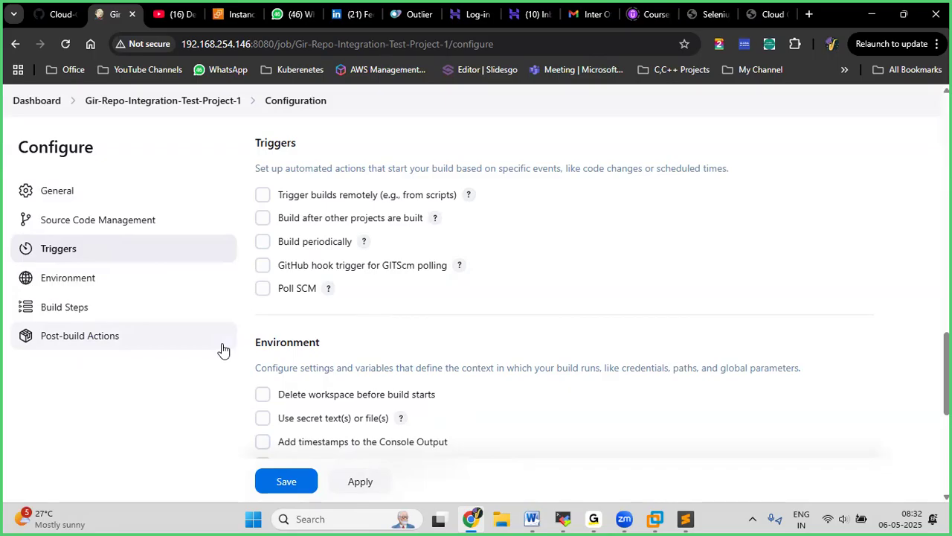
# - Leave the configuration for the dashboard and reopen Gir-Repo-Integration-Test-Project-1 to view its list of builds
pyautogui.click(35, 103)
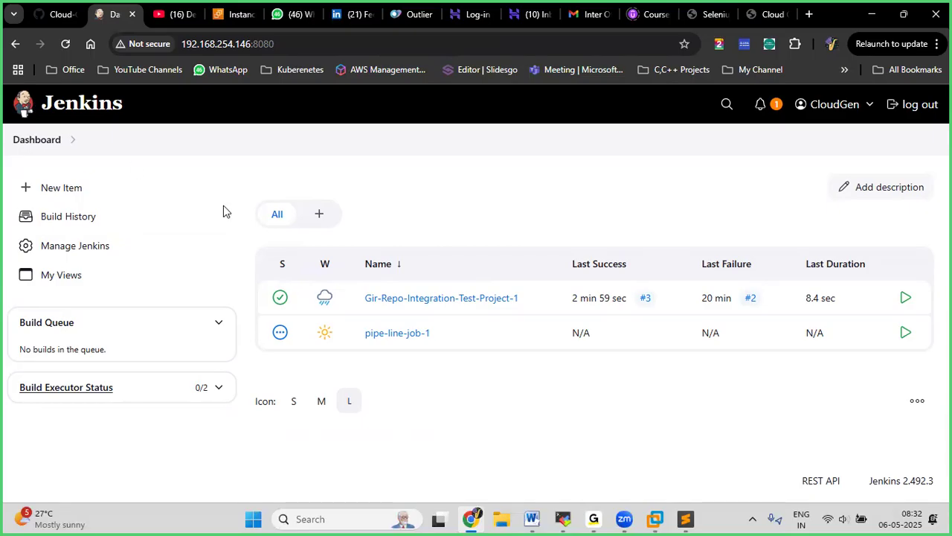
pyautogui.click(421, 299)
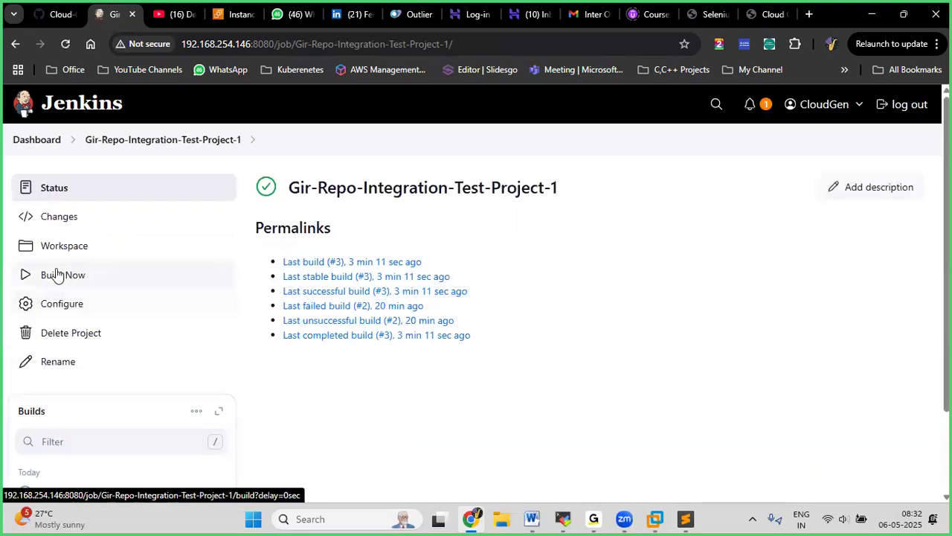
pyautogui.scroll(-2, 56, 306)
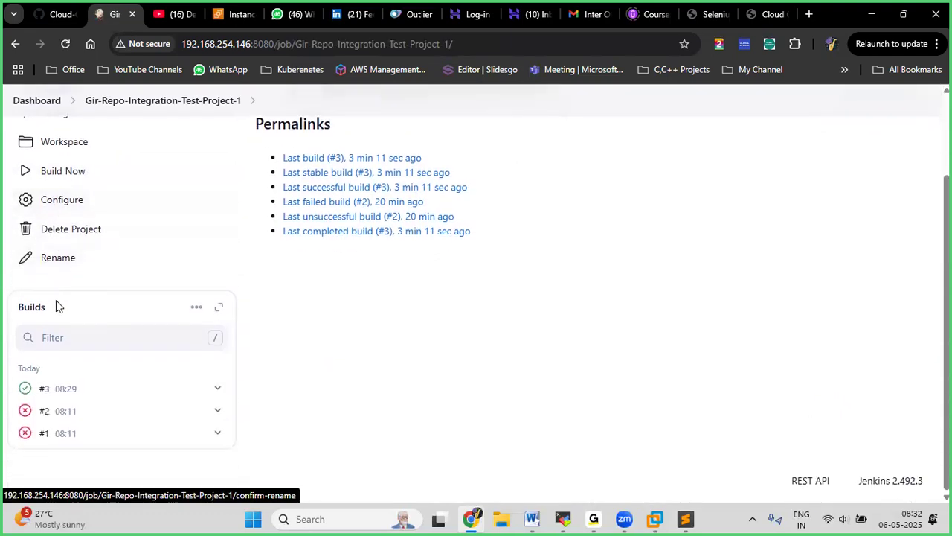
# - Open build #3's console output and examine the workspace path on the "Building in workspace" line
pyautogui.click(25, 389)
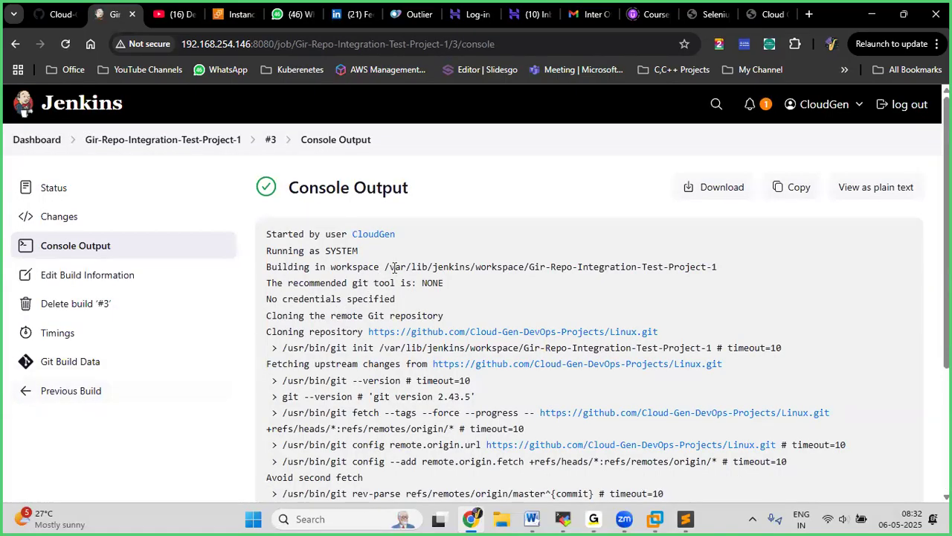
pyautogui.moveTo(384, 266); pyautogui.dragTo(471, 269)
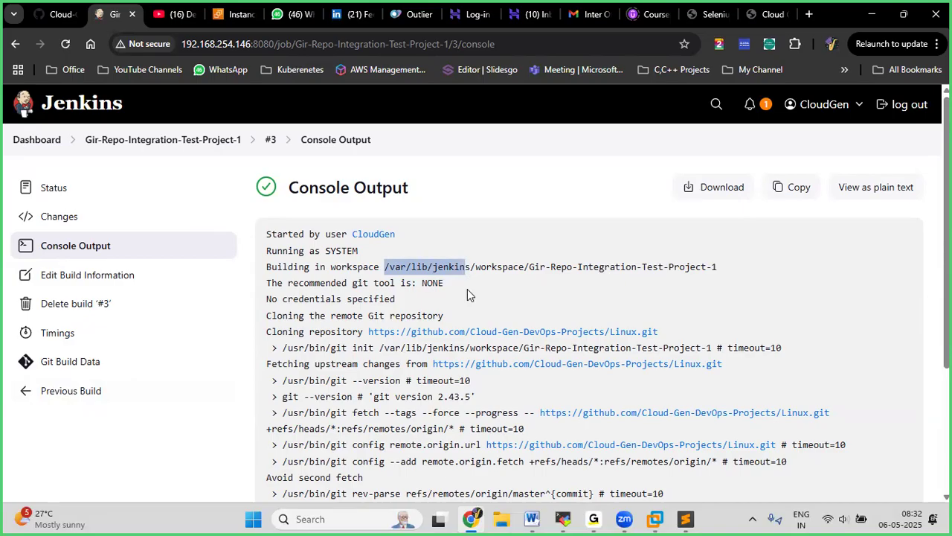
pyautogui.click(468, 268)
pyautogui.moveTo(383, 267); pyautogui.dragTo(472, 268)
pyautogui.click(535, 264)
pyautogui.moveTo(533, 264); pyautogui.dragTo(578, 264)
pyautogui.click(544, 266)
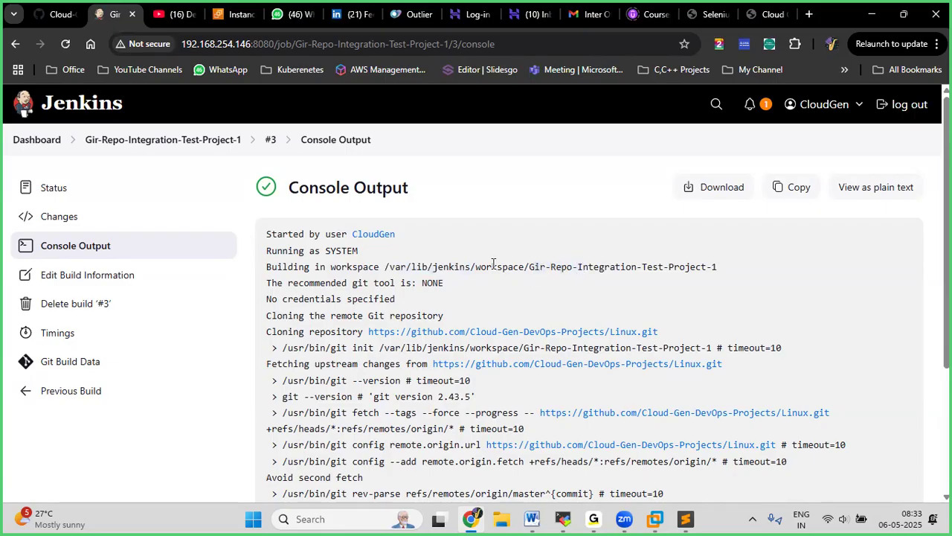
# - View the Cloud-Gen-DevOps-Projects Linux repository page on GitHub, then return to build #3's console output in Jenkins
pyautogui.click(56, 14)
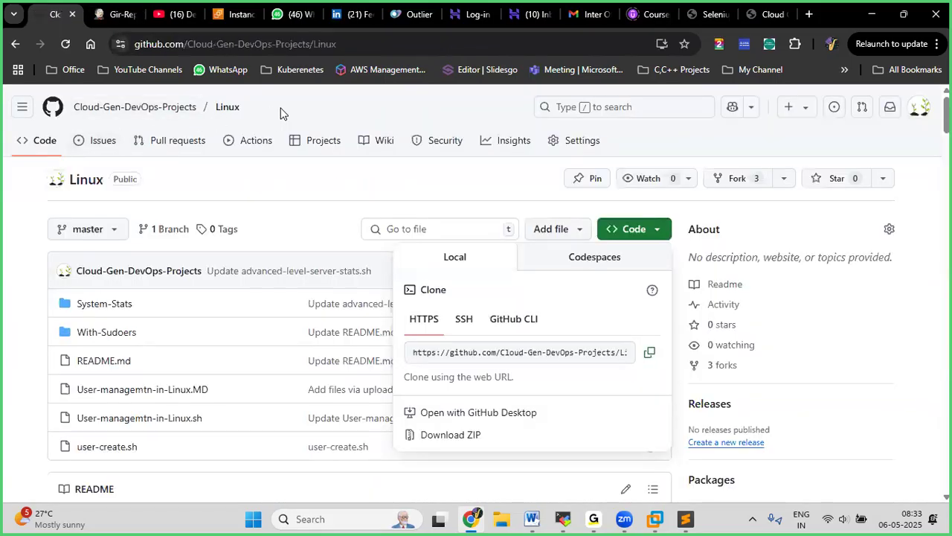
pyautogui.click(226, 116)
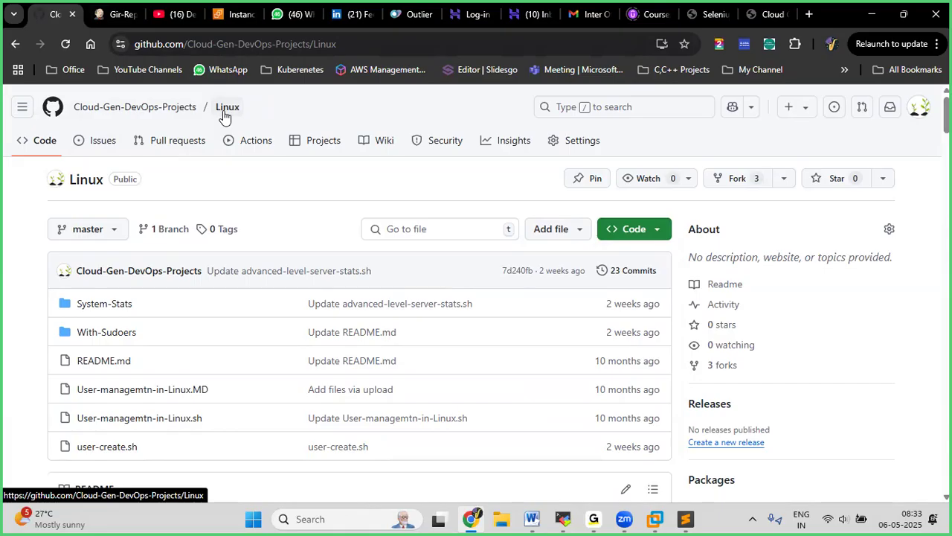
pyautogui.click(119, 14)
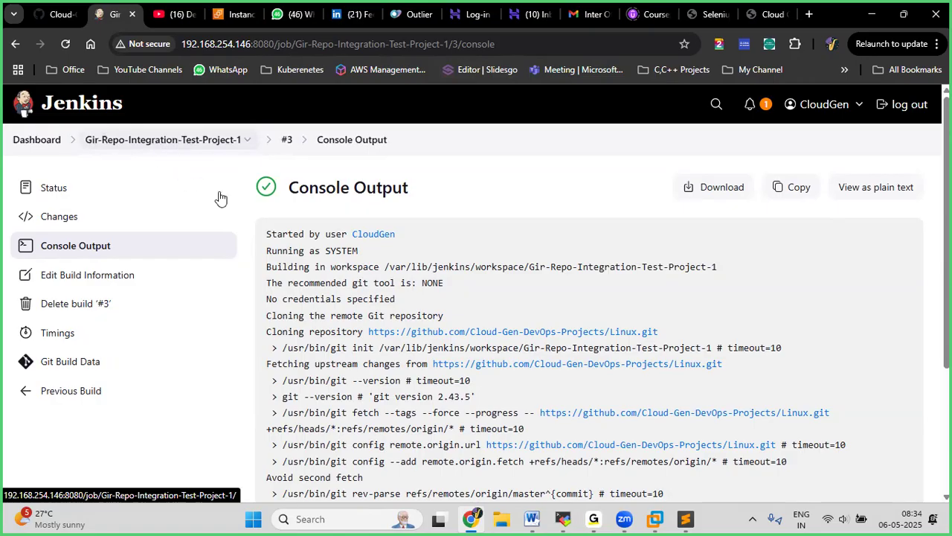
# - Examine the workspace, jenkins, lib and var parts of the build's workspace path in the console output
pyautogui.moveTo(475, 272); pyautogui.dragTo(523, 273)
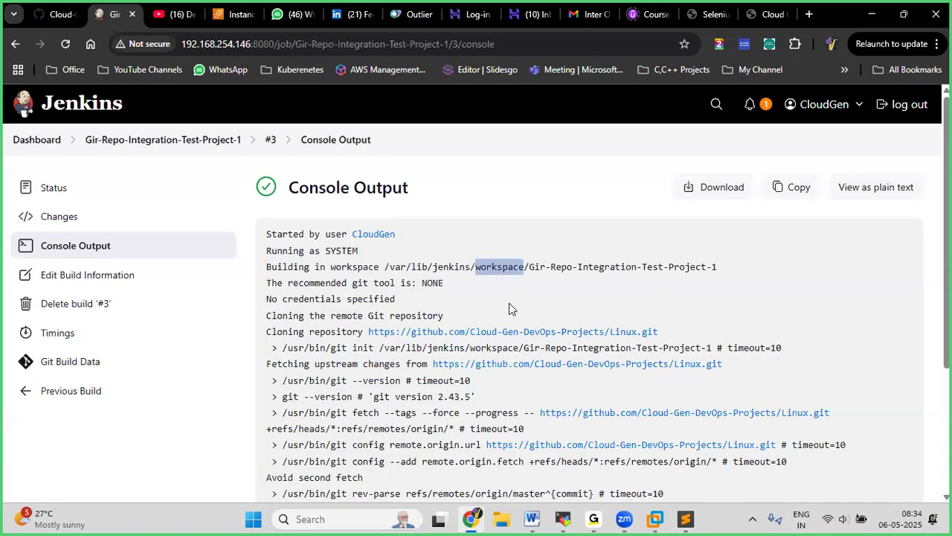
pyautogui.click(509, 266)
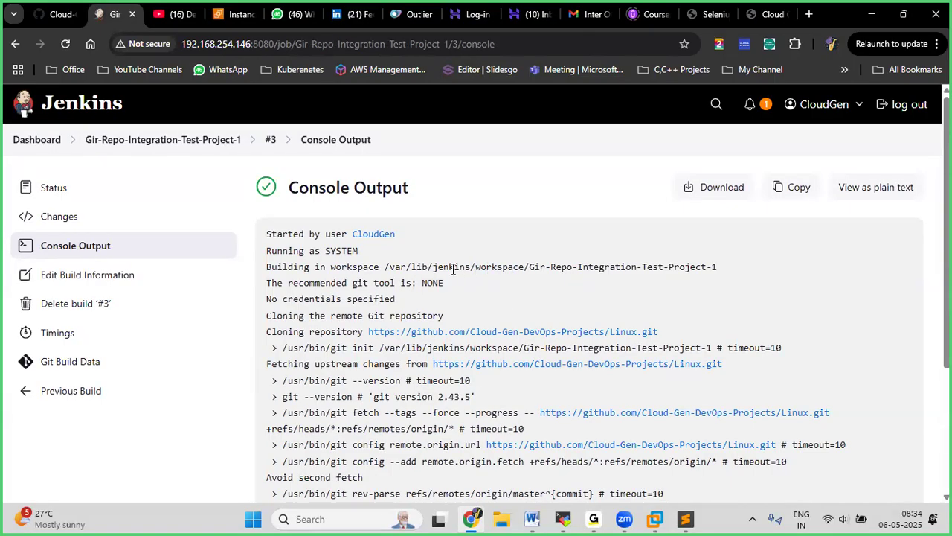
pyautogui.moveTo(433, 269); pyautogui.dragTo(468, 271)
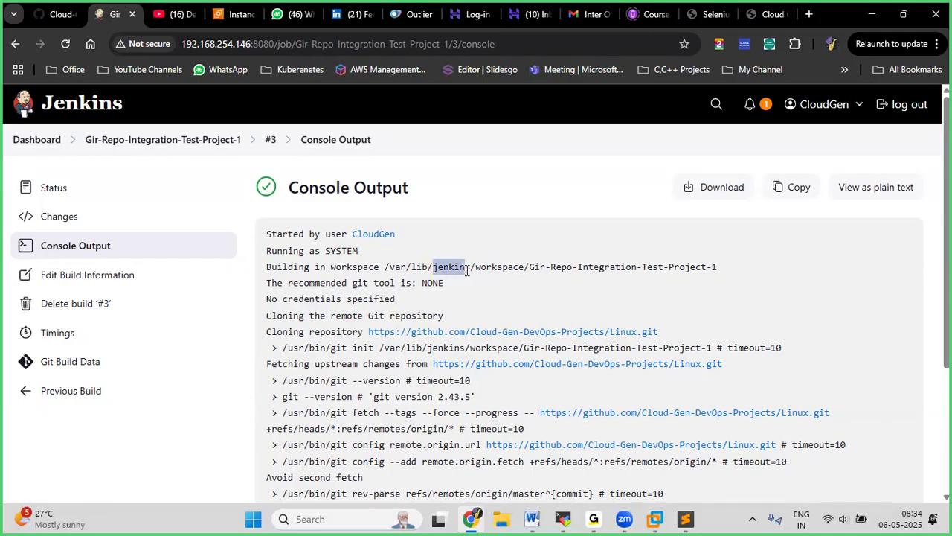
pyautogui.moveTo(468, 271); pyautogui.dragTo(466, 269)
pyautogui.click(436, 265)
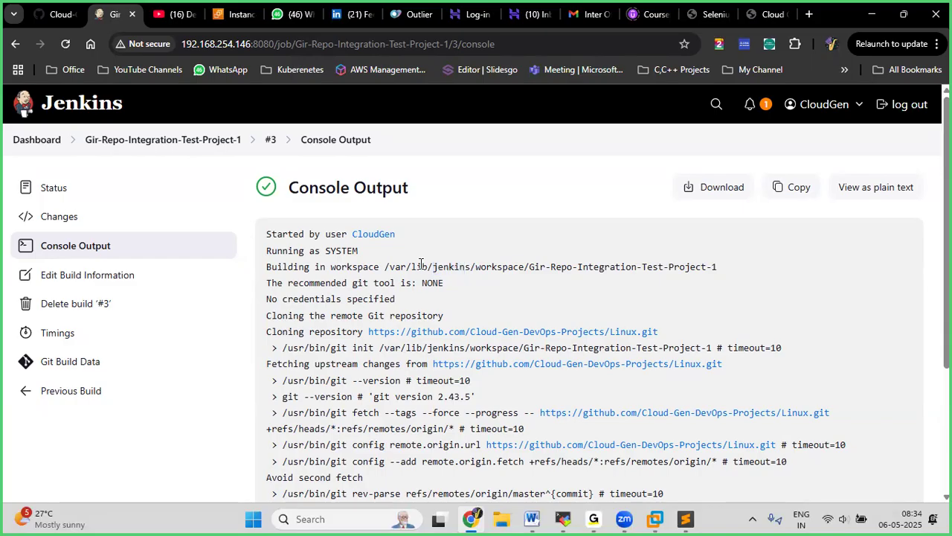
pyautogui.doubleClick(419, 265)
pyautogui.doubleClick(398, 267)
pyautogui.click(385, 267)
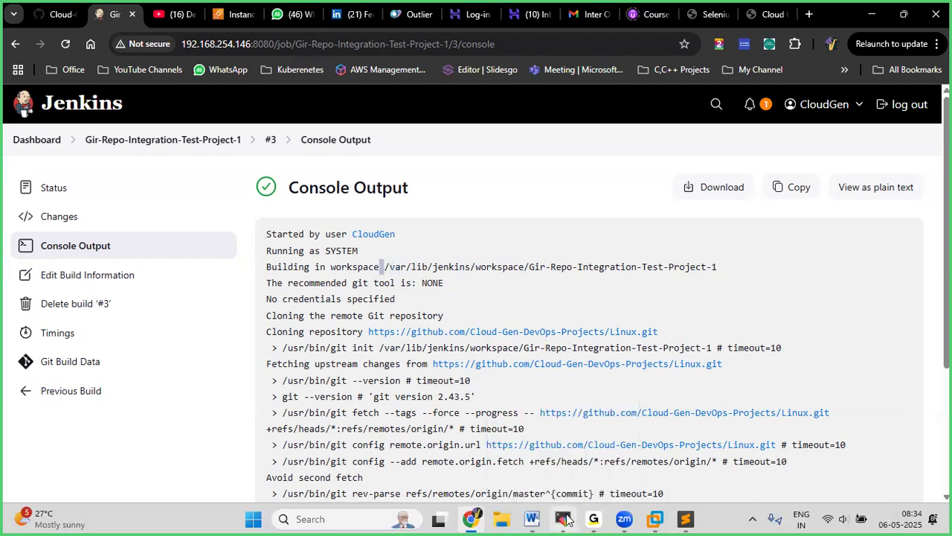
# - Switch to the MobaXterm terminal, clear it, change to the root directory / and list its contents
pyautogui.hotkey('alt', 'Tab')
pyautogui.scroll(2, 497, 302)
pyautogui.hotkey('ctrl', 'l')
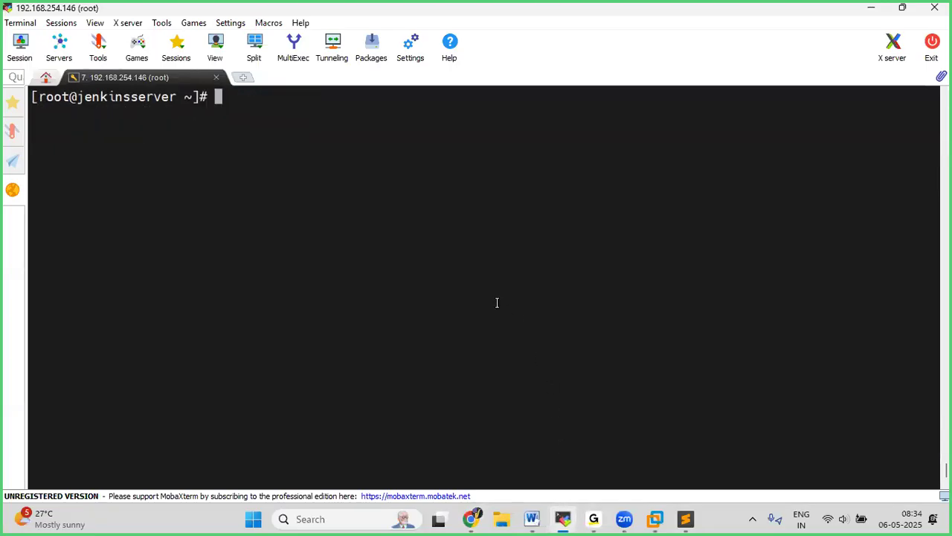
pyautogui.write('cd /')
pyautogui.press('Return')
pyautogui.write('ll')
pyautogui.press('Return')
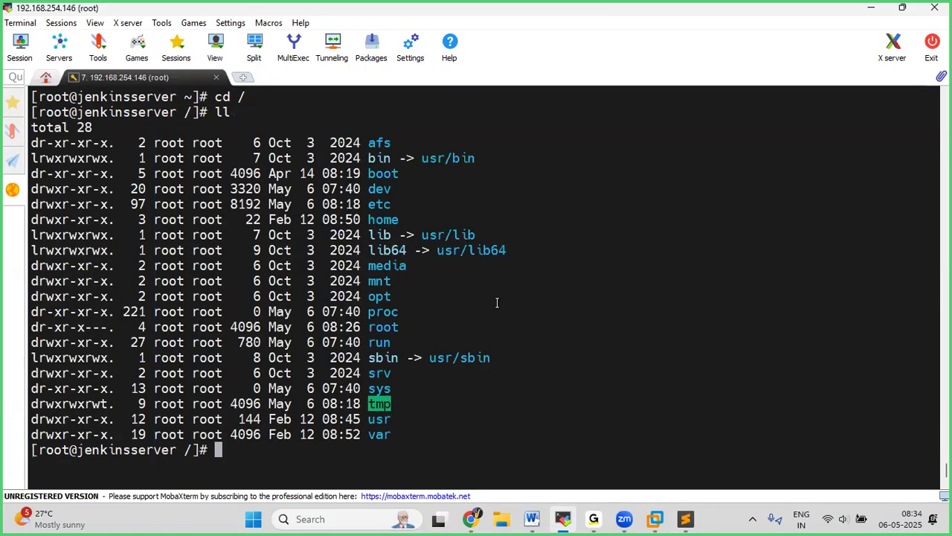
# - Change into the var directory and list its contents on a cleared screen
pyautogui.doubleClick(380, 436)
pyautogui.write('cd v')
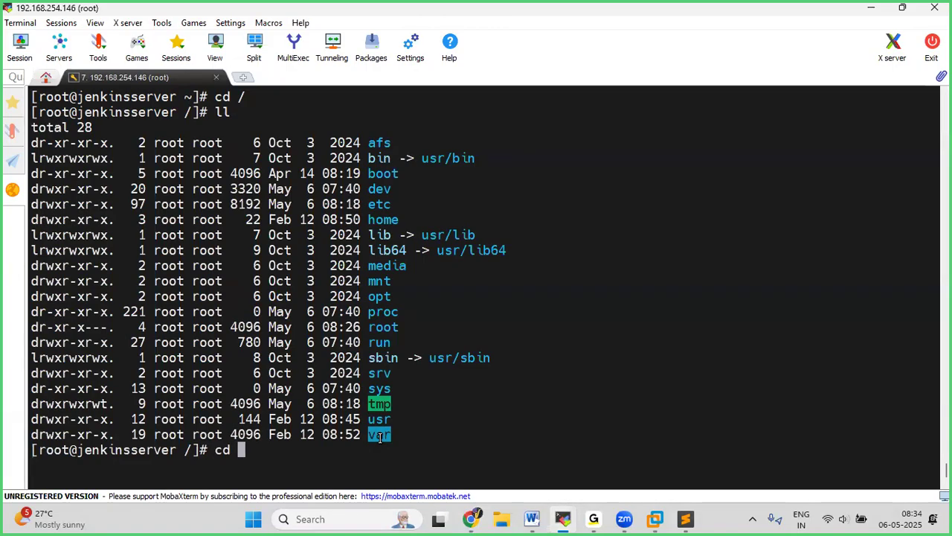
pyautogui.press('Tab')
pyautogui.press('Return')
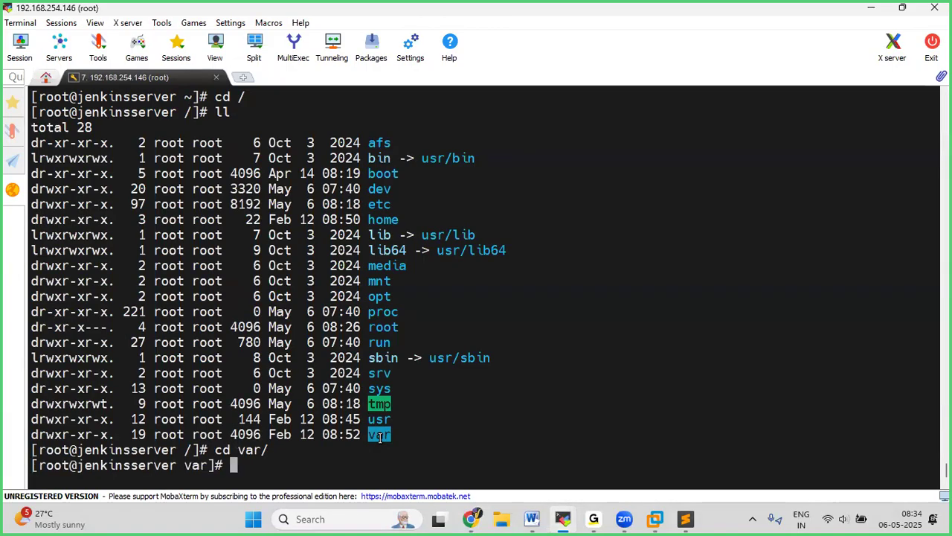
pyautogui.hotkey('ctrl', 'l')
pyautogui.write('ll')
pyautogui.press('Return')
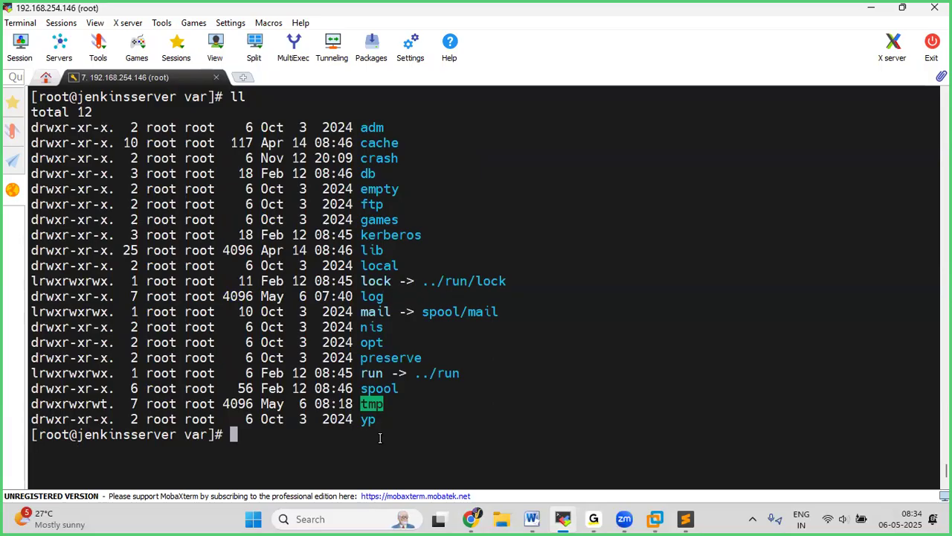
# - Change into the lib directory, clear the screen and print the working directory path
pyautogui.doubleClick(367, 249)
pyautogui.write('cd li')
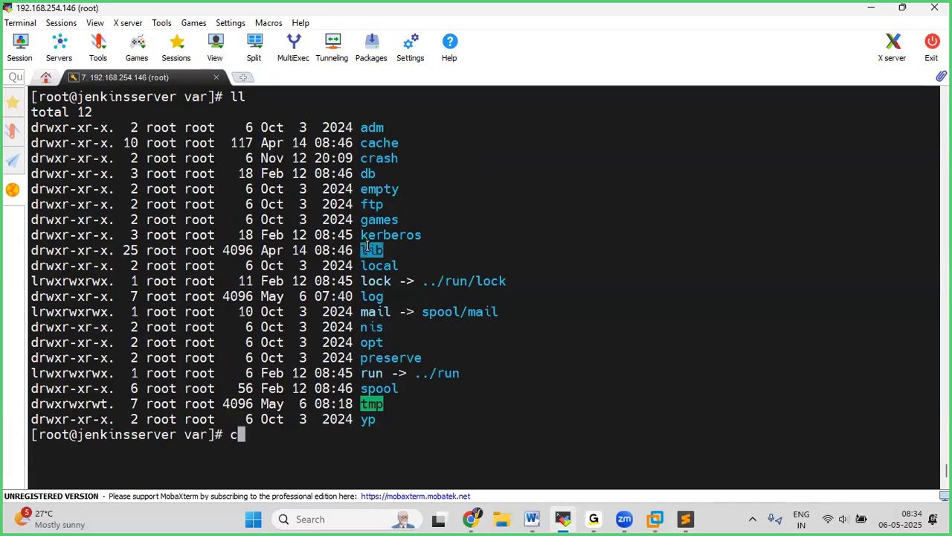
pyautogui.press('Tab')
pyautogui.press('Return')
pyautogui.hotkey('ctrl', 'l')
pyautogui.write('pwd')
pyautogui.press('Return')
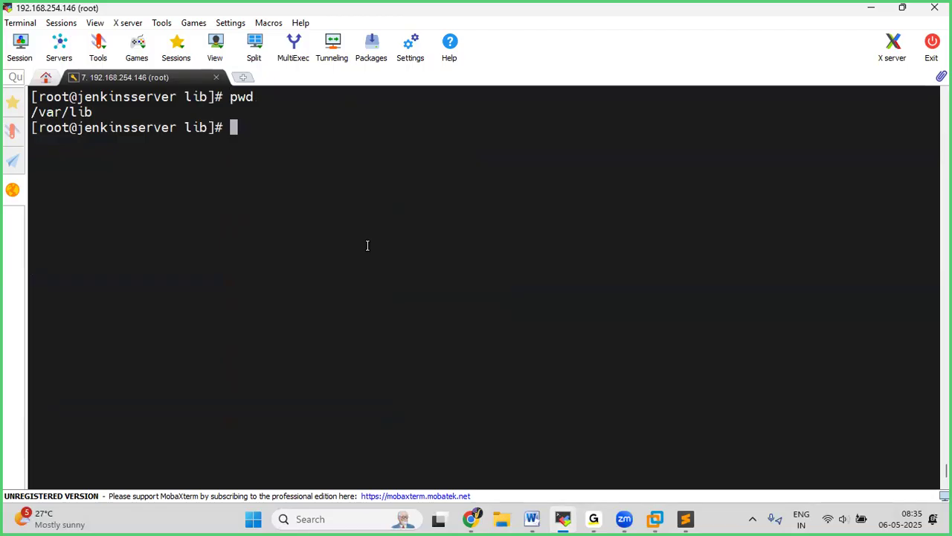
# - List the contents of /var/lib, change into the jenkins directory and print its path
pyautogui.write('ll')
pyautogui.press('Return')
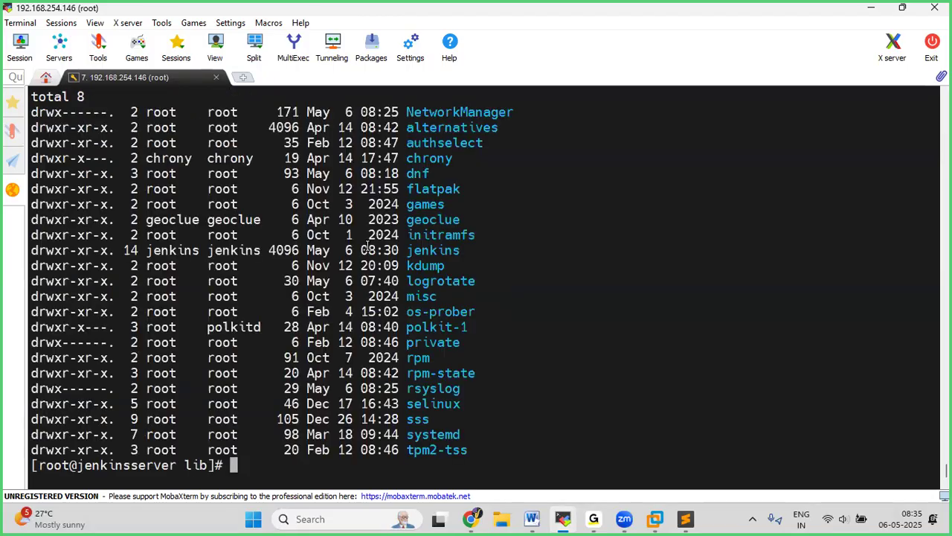
pyautogui.doubleClick(430, 252)
pyautogui.write('cd jer')
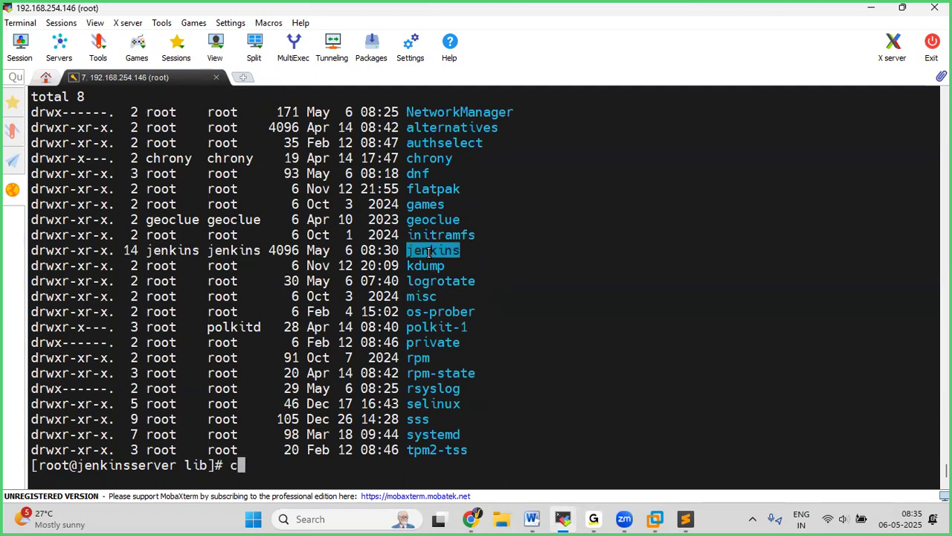
pyautogui.press('BackSpace')
pyautogui.write('n')
pyautogui.press('Tab')
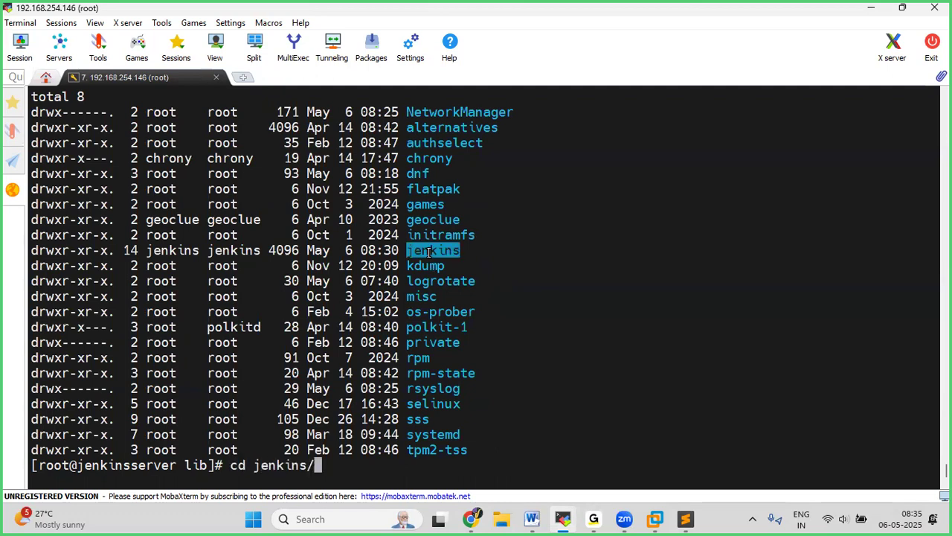
pyautogui.press('Return')
pyautogui.hotkey('ctrl', 'l')
pyautogui.write('pwd')
pyautogui.press('Return')
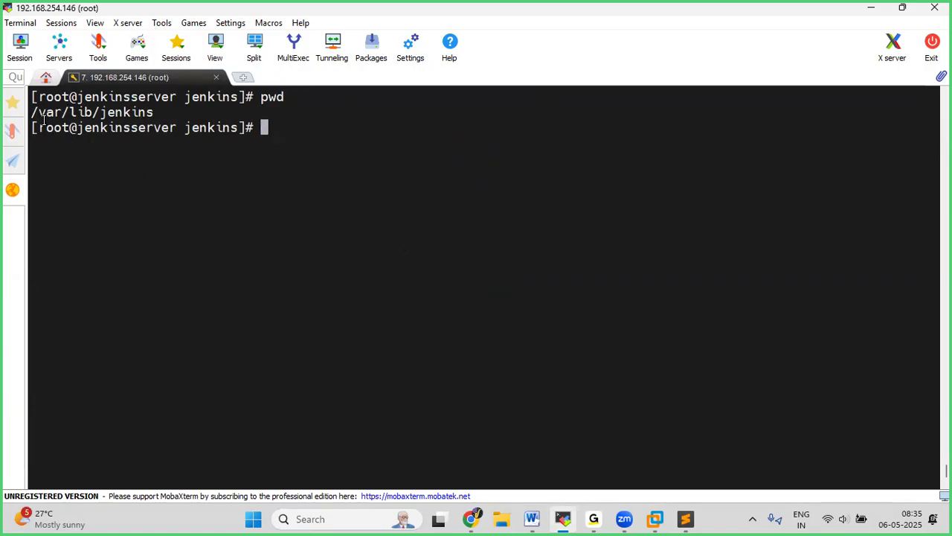
pyautogui.moveTo(32, 112); pyautogui.dragTo(154, 111)
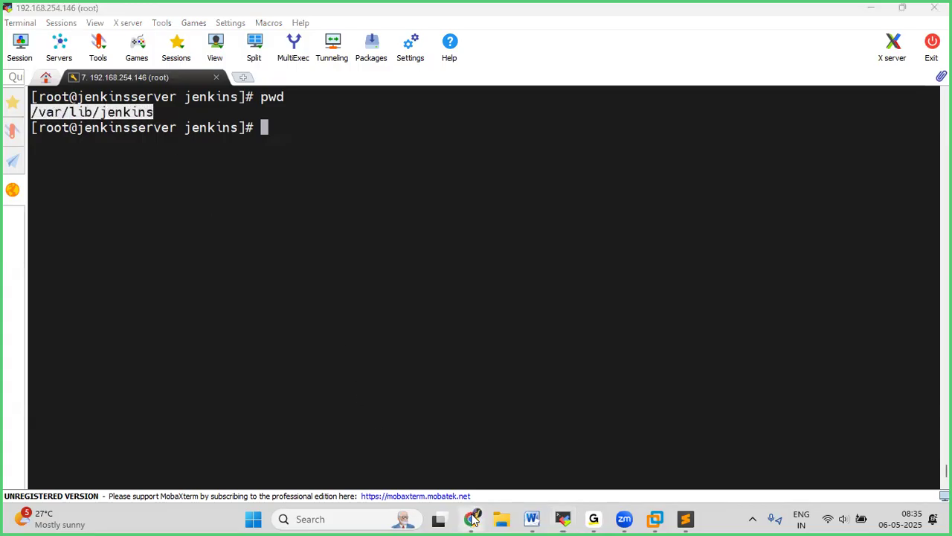
# - Switch back to Jenkins in the browser and open the System settings under Manage Jenkins to view the home directory
pyautogui.click(470, 518)
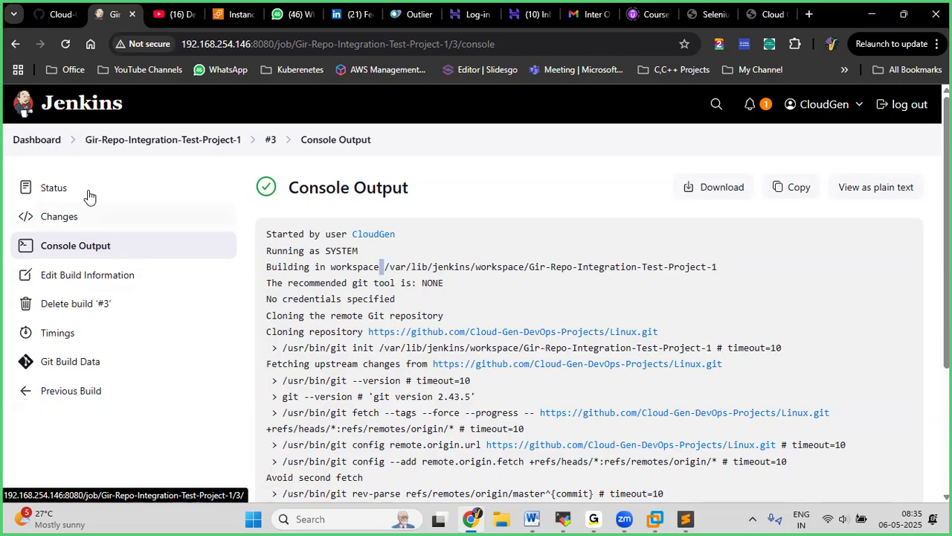
pyautogui.click(37, 143)
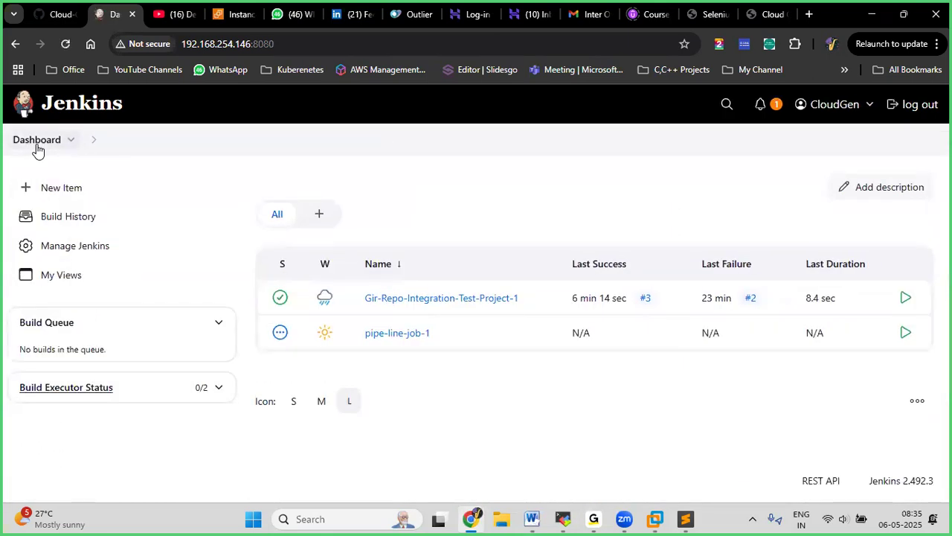
pyautogui.click(64, 253)
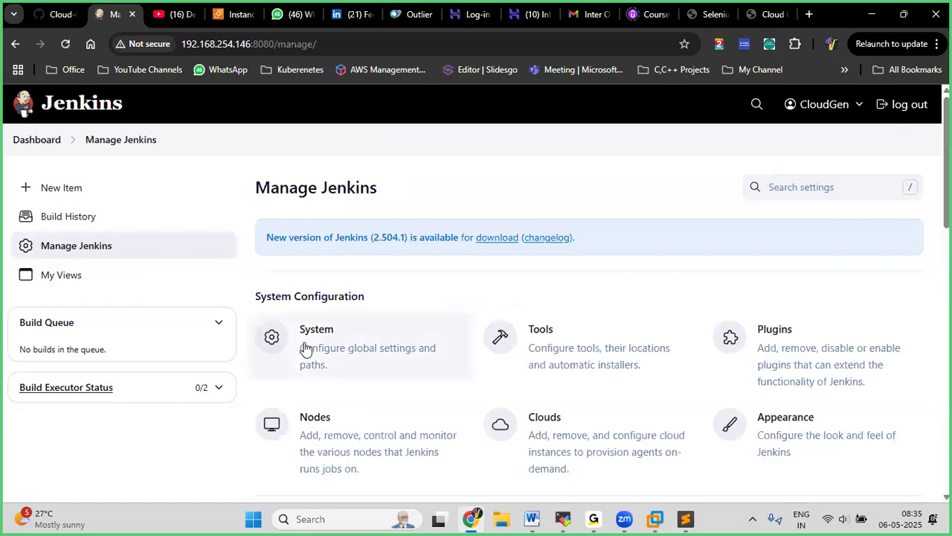
pyautogui.click(322, 350)
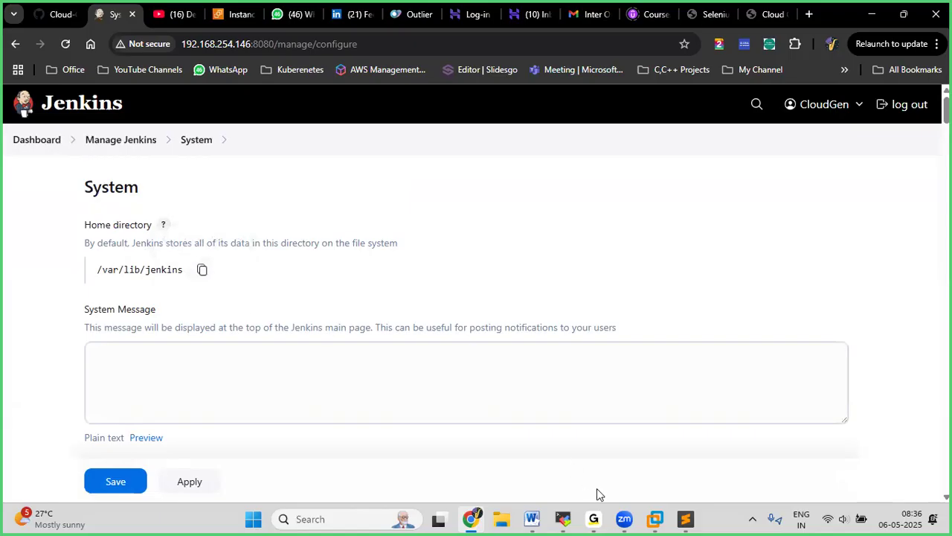
# - Return to the MobaXterm terminal, list /var/lib/jenkins and look over its jobs, logs, plugins and secrets directories
pyautogui.click(564, 519)
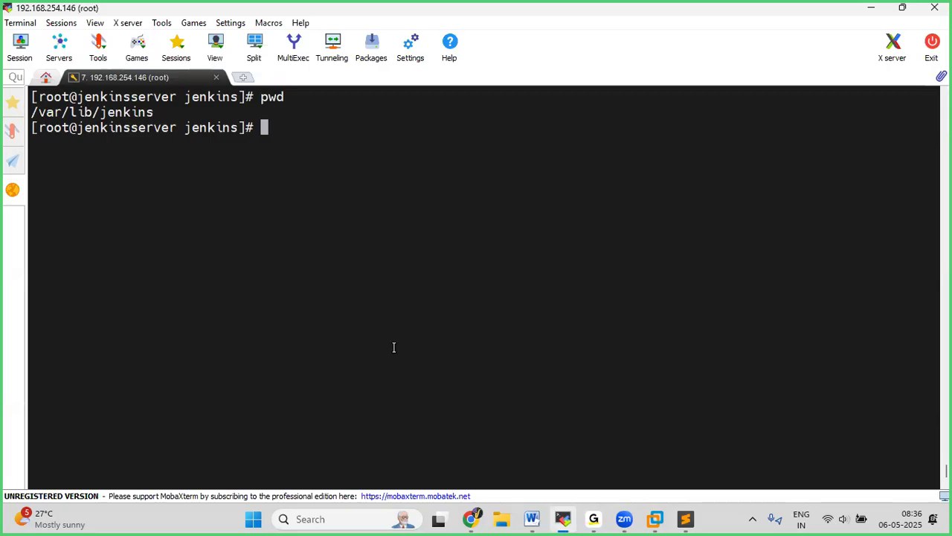
pyautogui.hotkey('ctrl', 'l')
pyautogui.write('l')
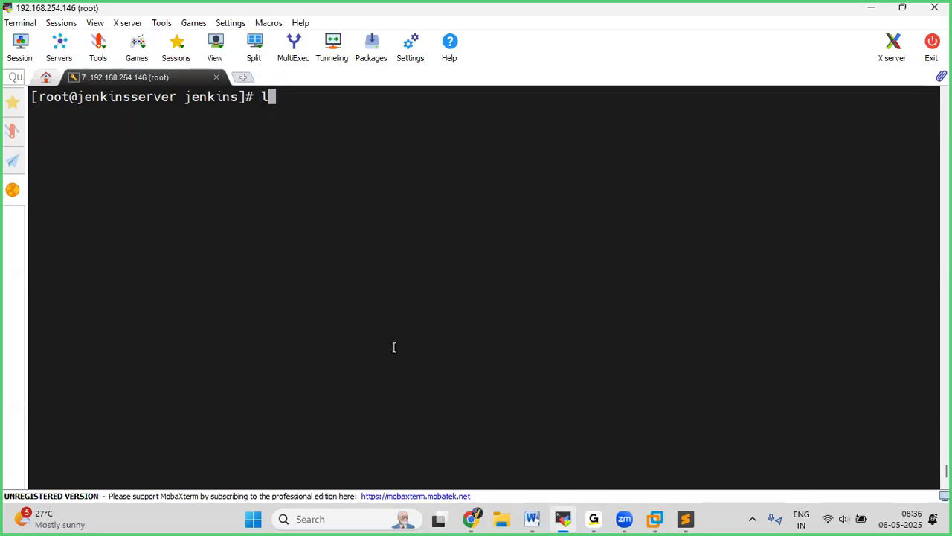
pyautogui.write('l')
pyautogui.press('Return')
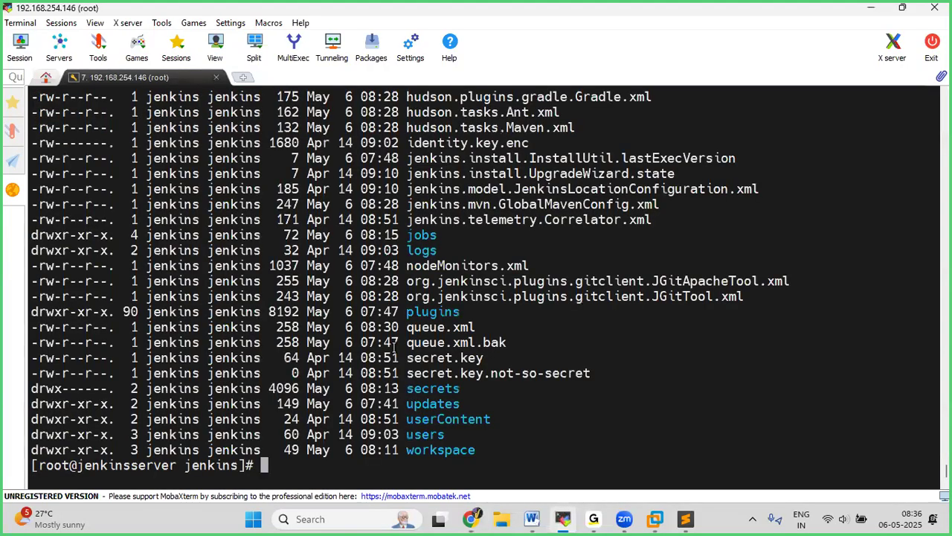
pyautogui.scroll(4, 471, 252)
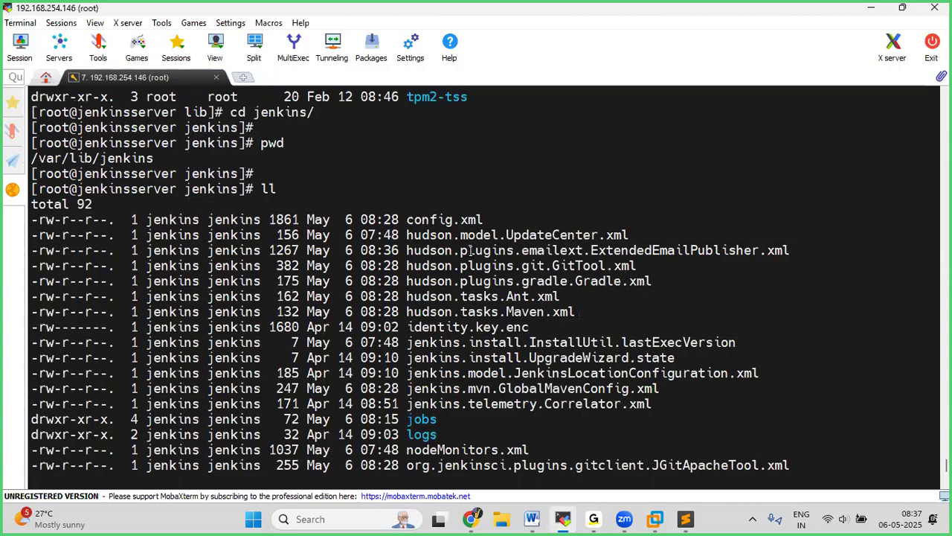
pyautogui.scroll(-4, 441, 233)
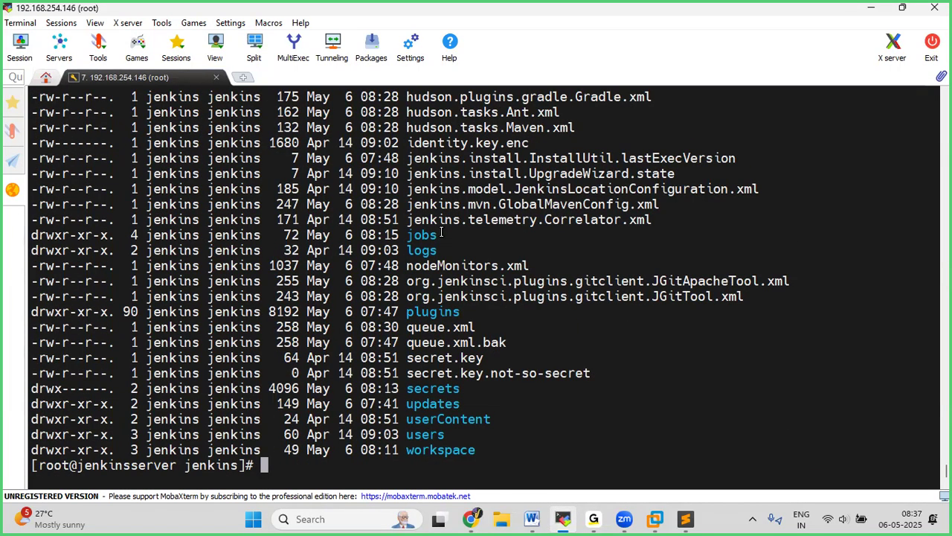
pyautogui.moveTo(438, 236); pyautogui.dragTo(410, 252)
pyautogui.click(431, 252)
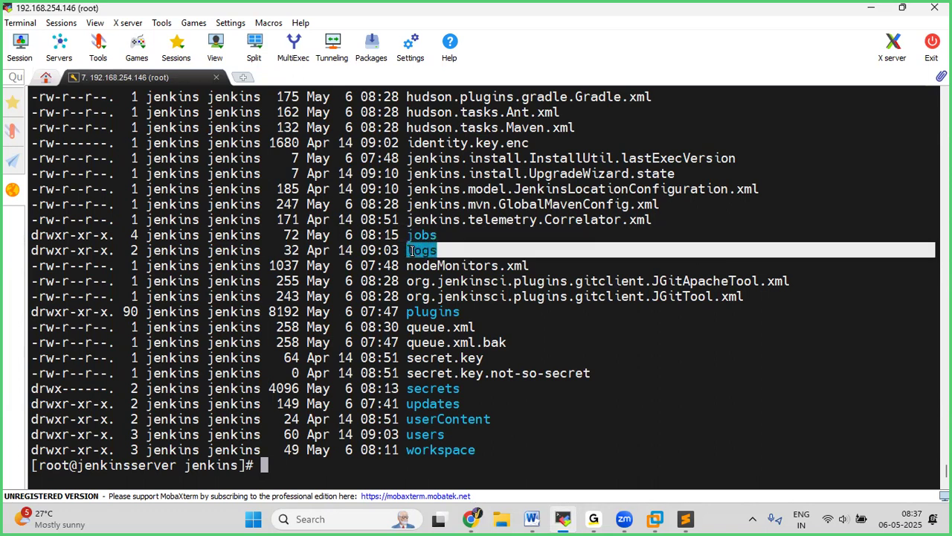
pyautogui.moveTo(463, 313); pyautogui.dragTo(402, 313)
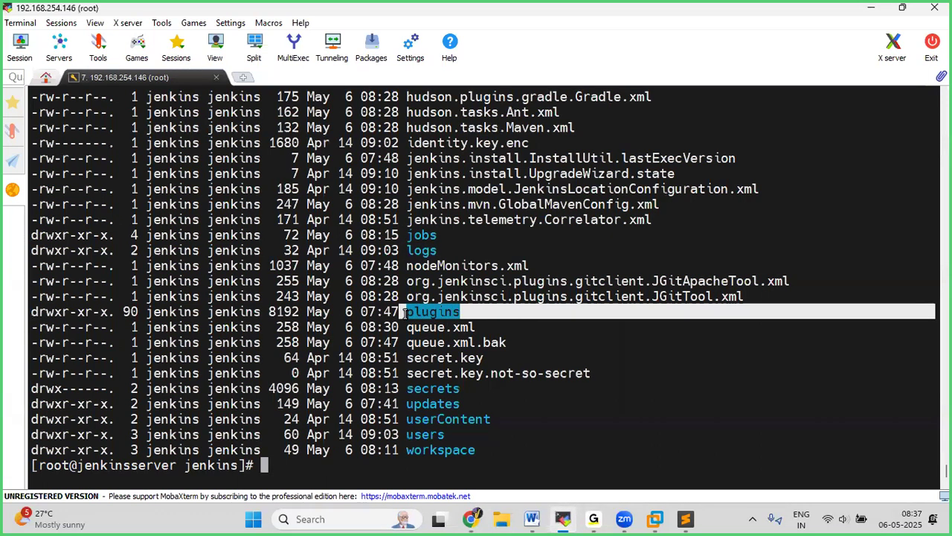
pyautogui.moveTo(462, 389); pyautogui.dragTo(393, 388)
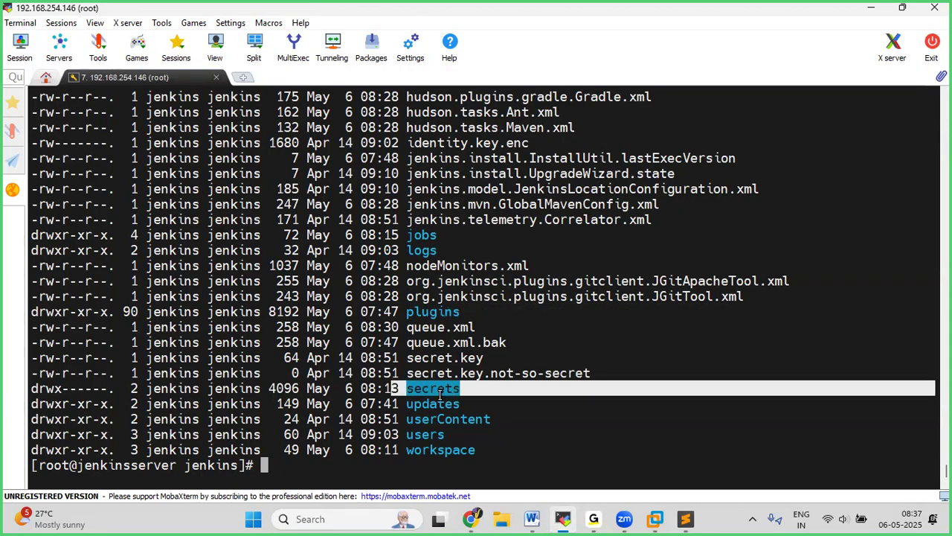
# - Look over the userContent, users and workspace directories in the /var/lib/jenkins listing
pyautogui.moveTo(505, 419); pyautogui.dragTo(400, 419)
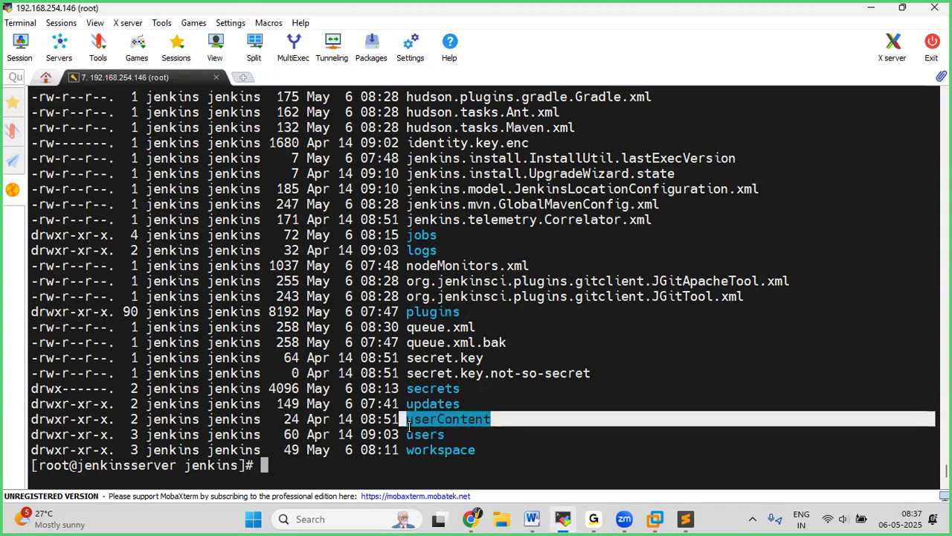
pyautogui.moveTo(465, 435); pyautogui.dragTo(404, 435)
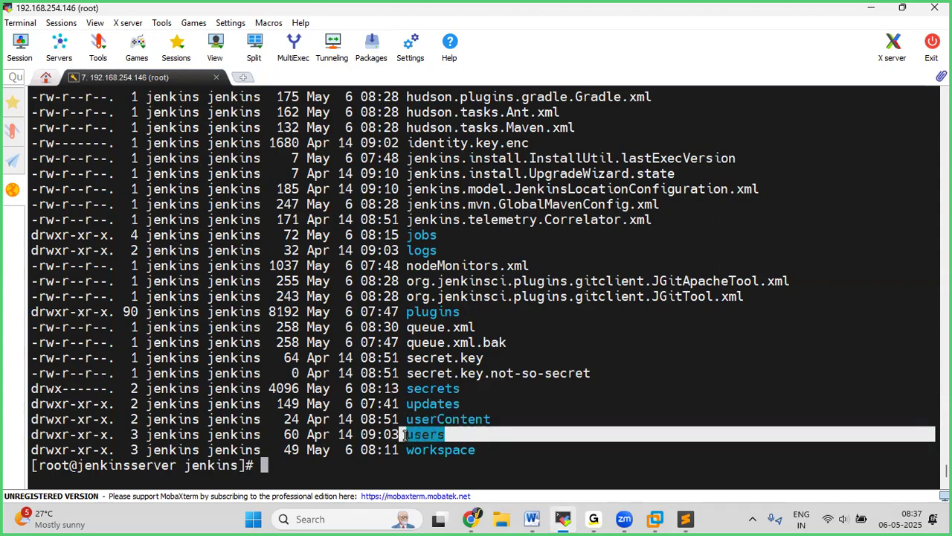
pyautogui.moveTo(485, 450); pyautogui.dragTo(411, 451)
pyautogui.click(409, 451)
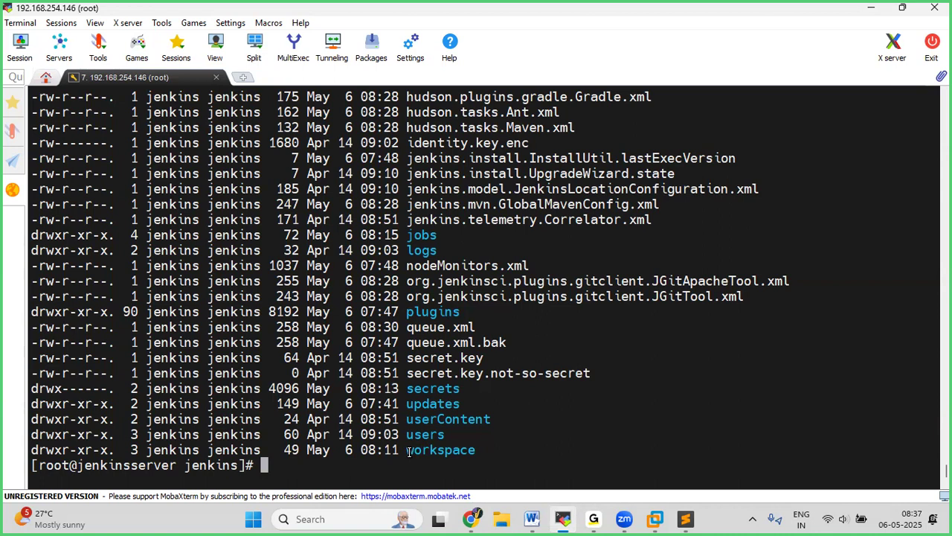
pyautogui.moveTo(408, 452)
pyautogui.mouseDown()
pyautogui.moveTo(476, 451)
pyautogui.moveTo(408, 450)
pyautogui.mouseUp()
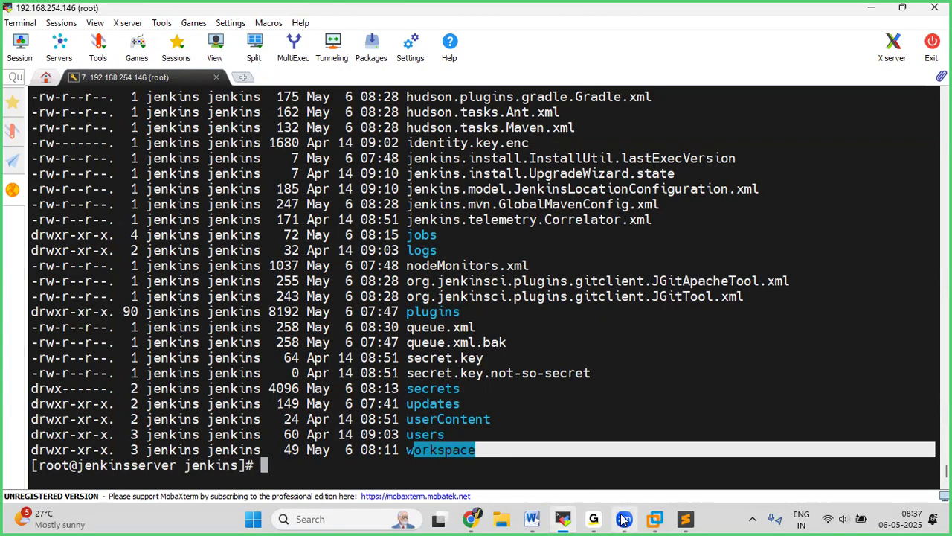
# - Switch to VMware Workstation, open the Jenkins-with-Shell-Script virtual machine and power it on
pyautogui.click(652, 519)
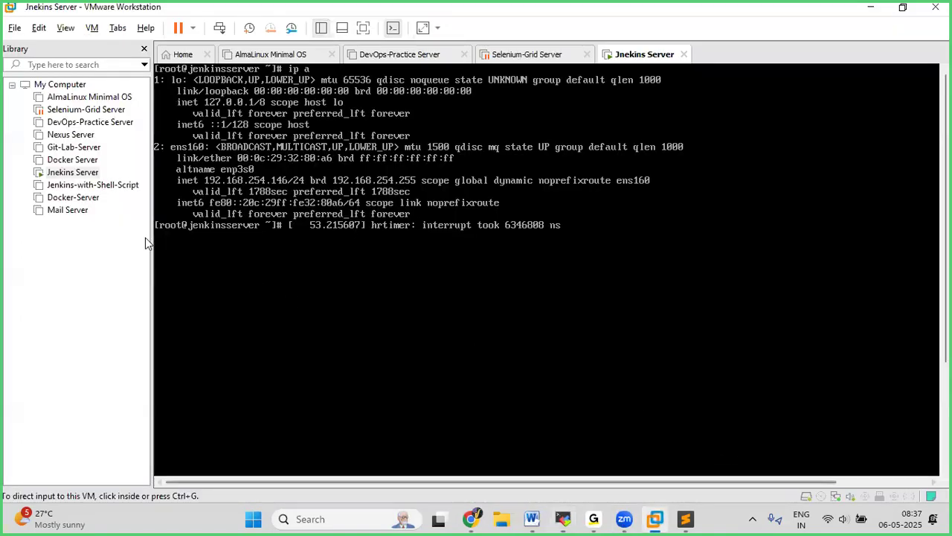
pyautogui.click(88, 187)
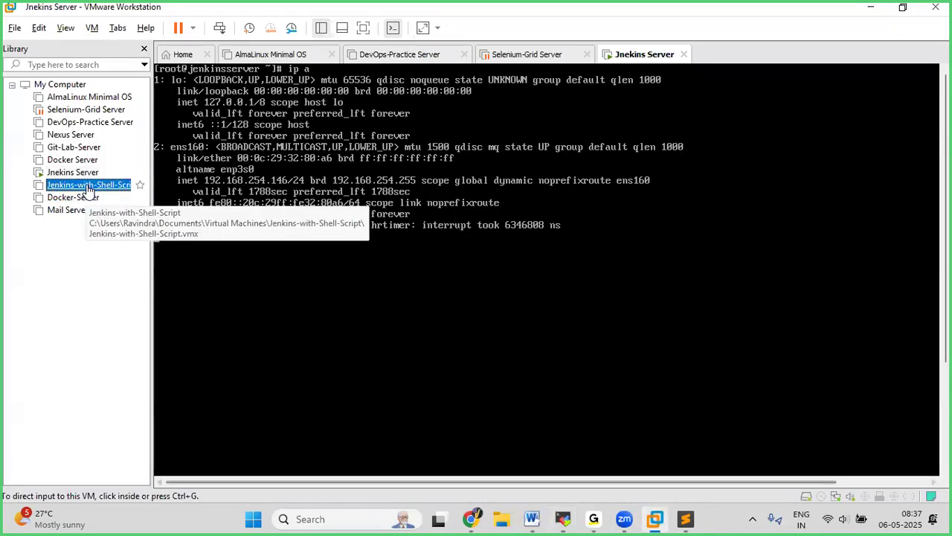
pyautogui.doubleClick(87, 189)
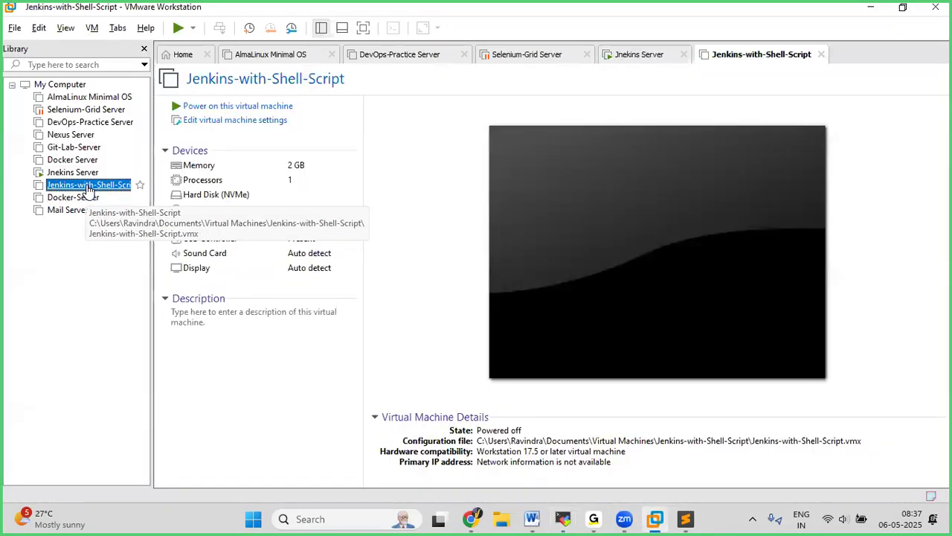
pyautogui.click(227, 107)
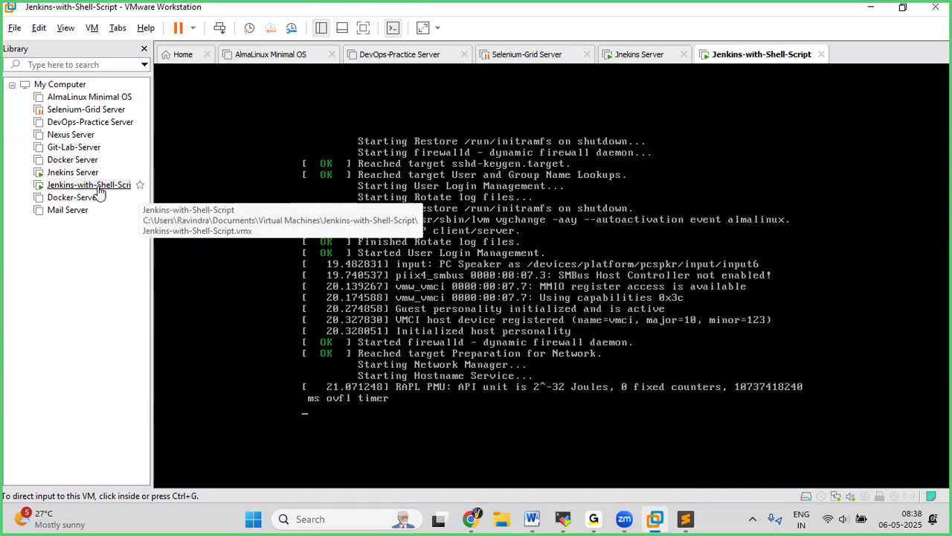
# - Return to the MobaXterm terminal and examine the workspace directory entry in the Jenkins home listing
pyautogui.click(560, 519)
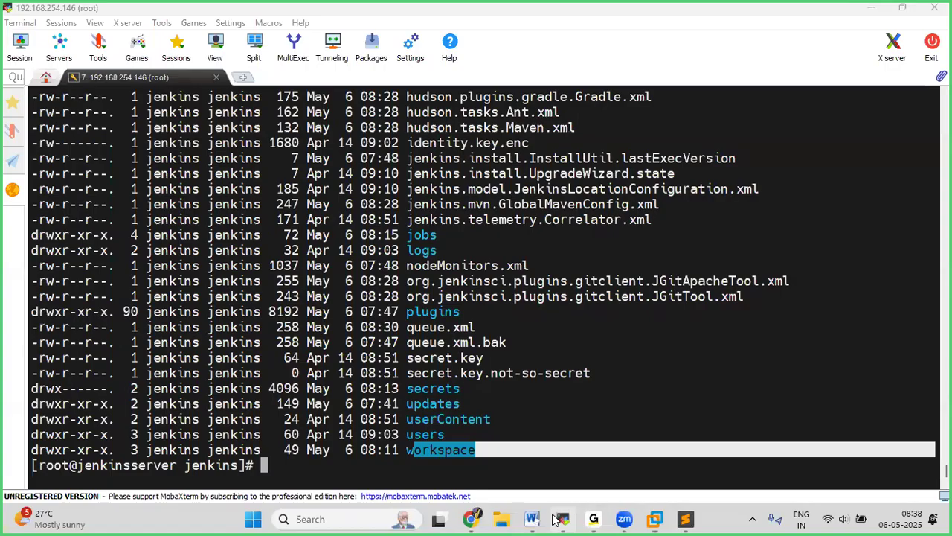
pyautogui.click(446, 449)
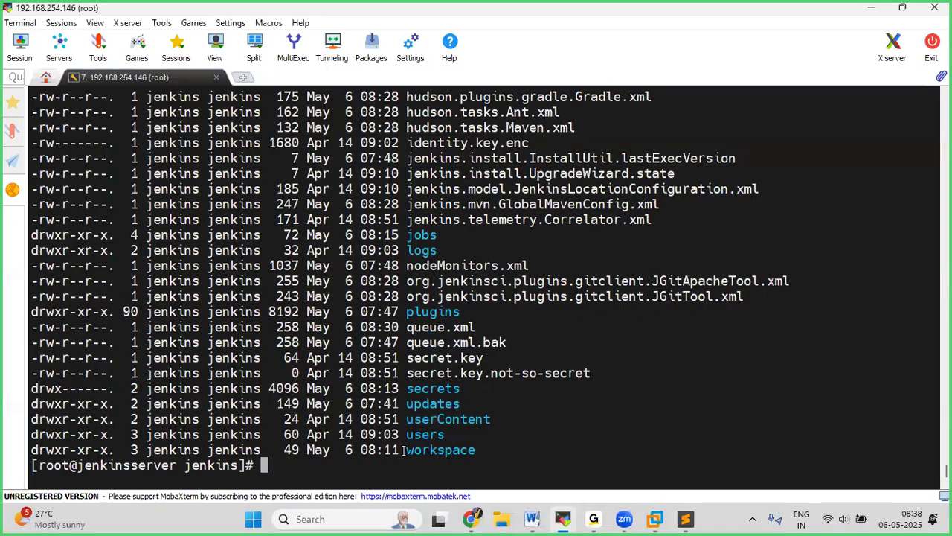
pyautogui.moveTo(406, 450); pyautogui.dragTo(473, 446)
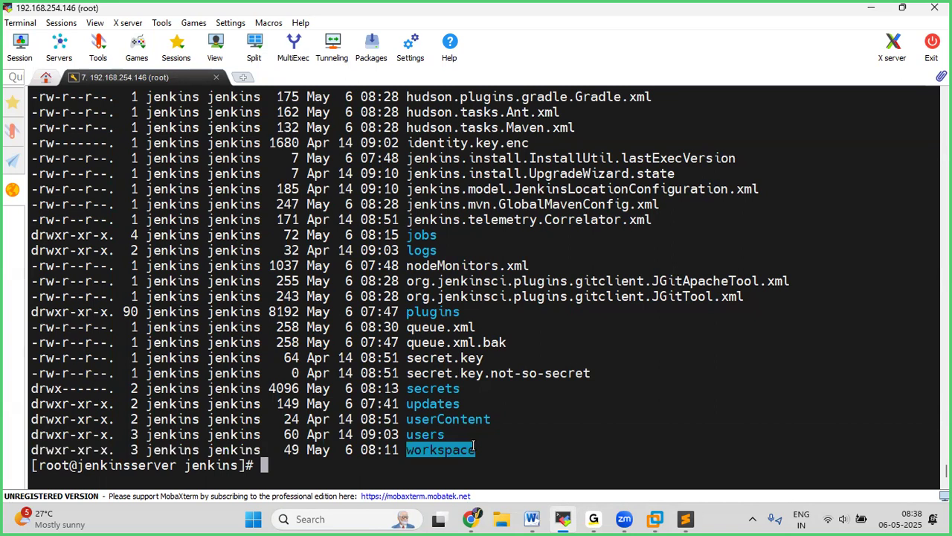
pyautogui.click(401, 455)
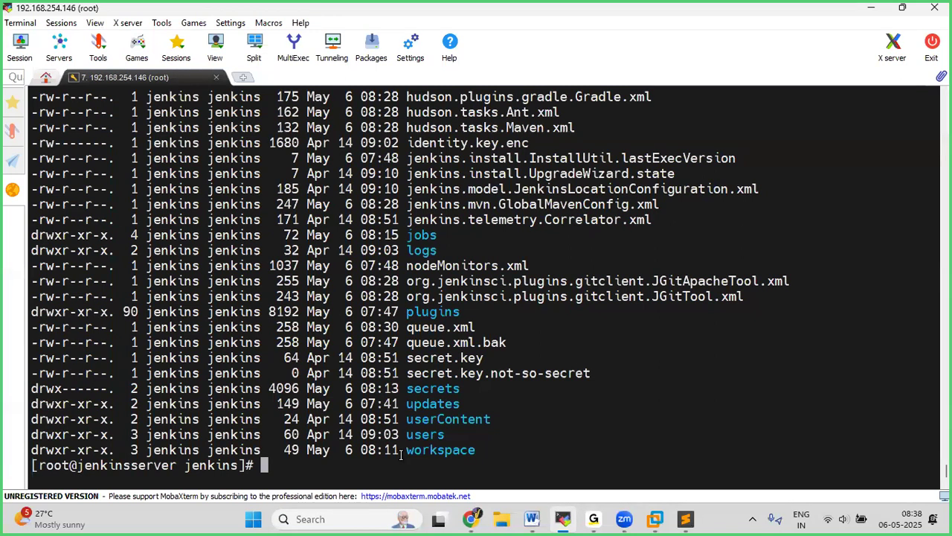
pyautogui.moveTo(405, 450); pyautogui.dragTo(480, 449)
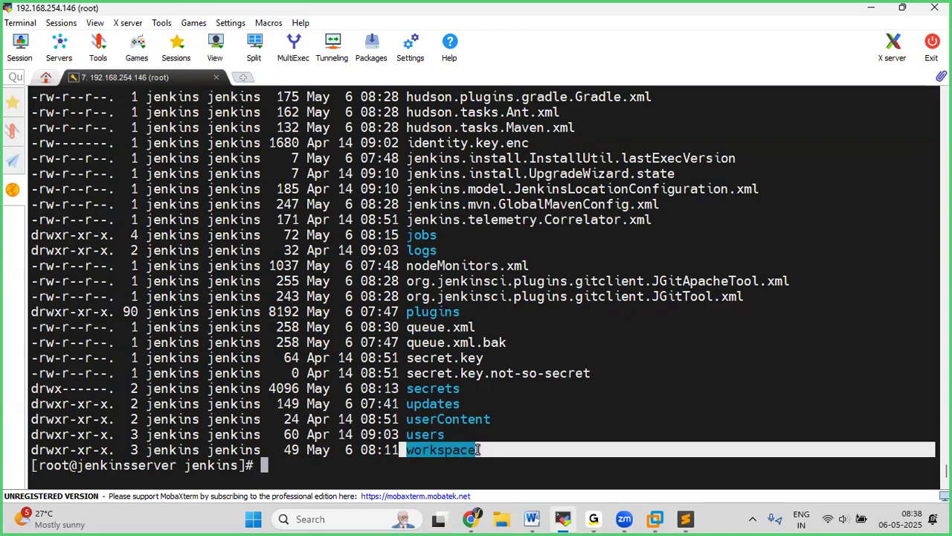
pyautogui.click(478, 449)
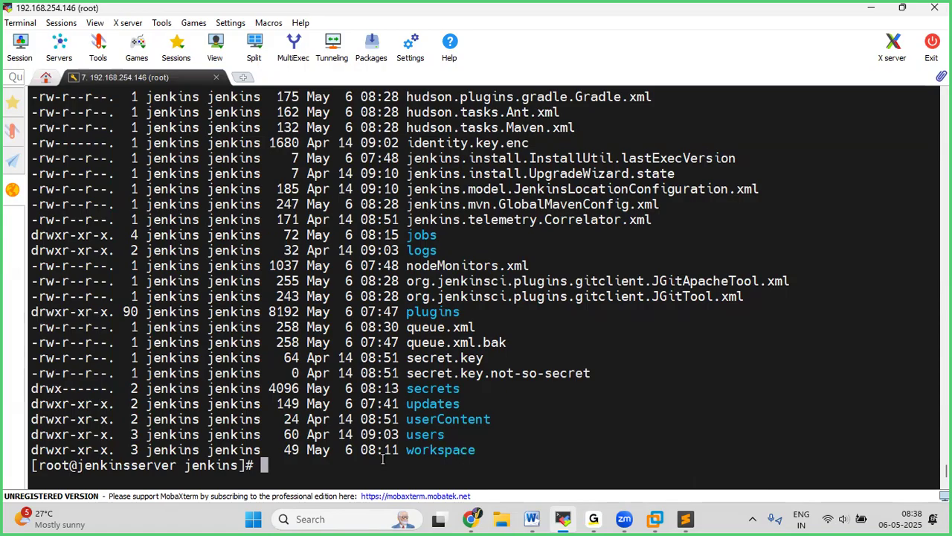
pyautogui.moveTo(409, 450); pyautogui.dragTo(472, 450)
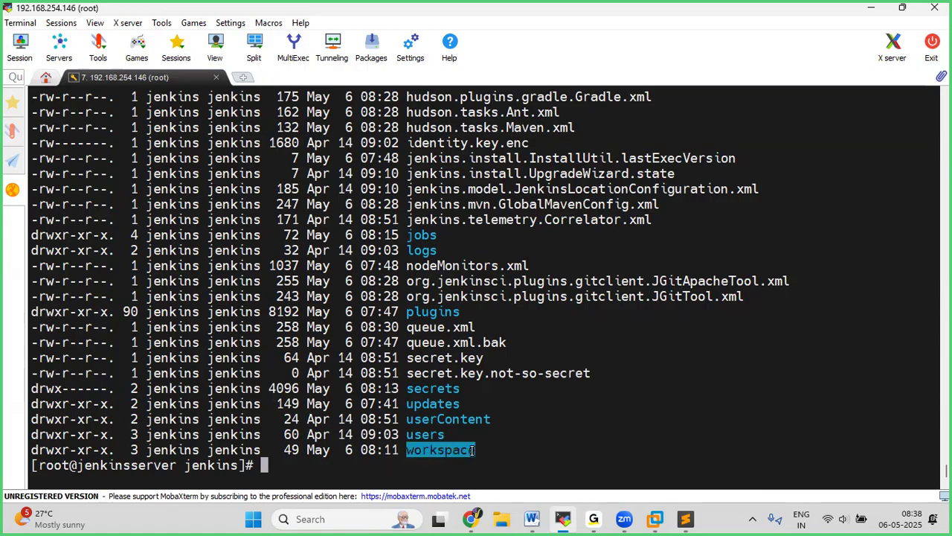
pyautogui.click(471, 450)
pyautogui.moveTo(408, 450); pyautogui.dragTo(442, 450)
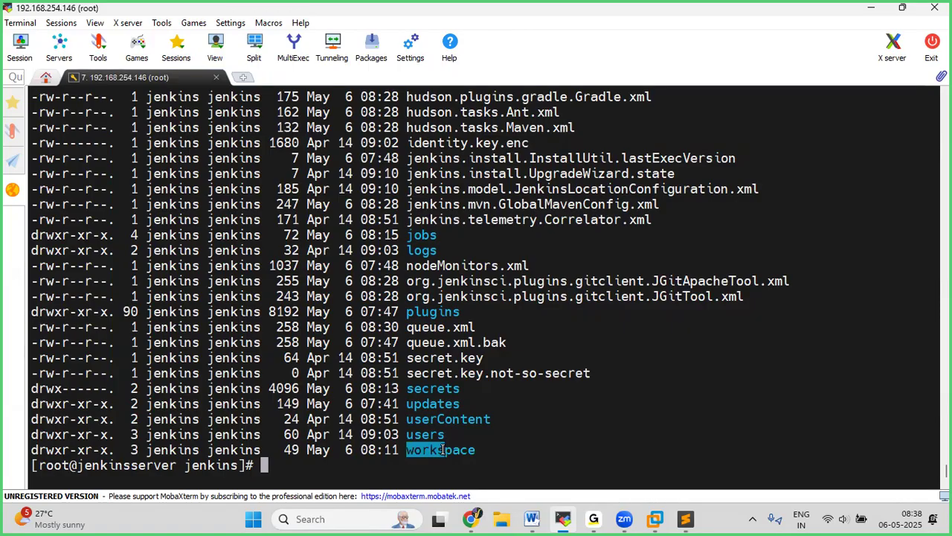
pyautogui.click(442, 450)
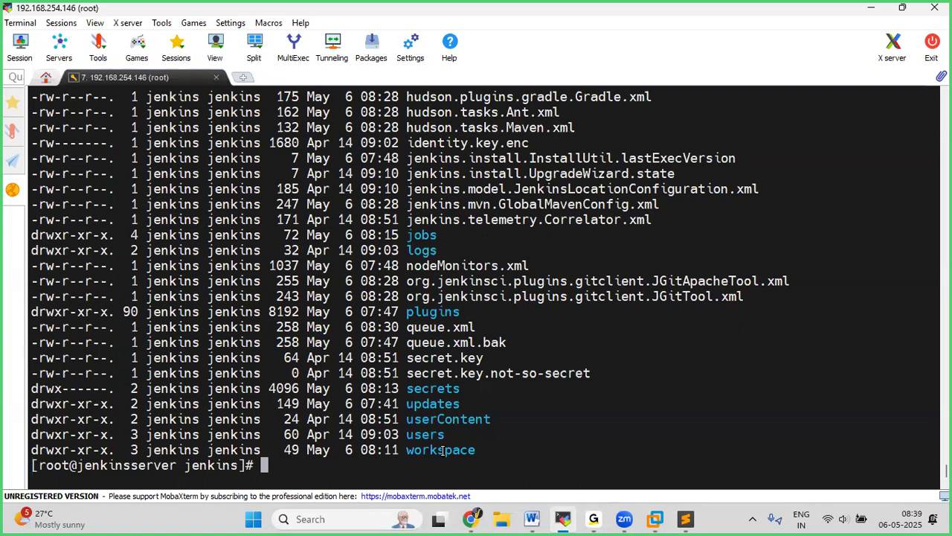
pyautogui.moveTo(407, 450); pyautogui.dragTo(472, 454)
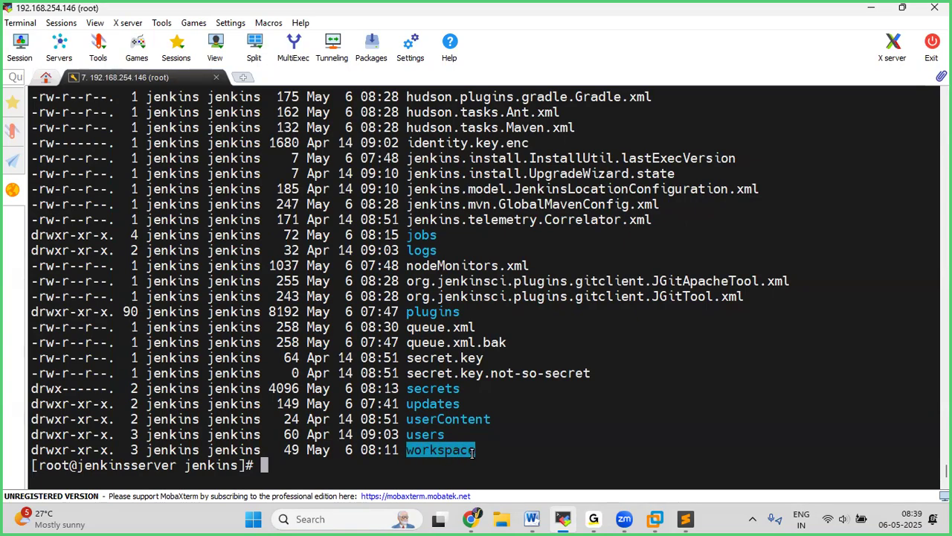
pyautogui.click(471, 453)
pyautogui.moveTo(410, 451); pyautogui.dragTo(466, 454)
pyautogui.click(467, 453)
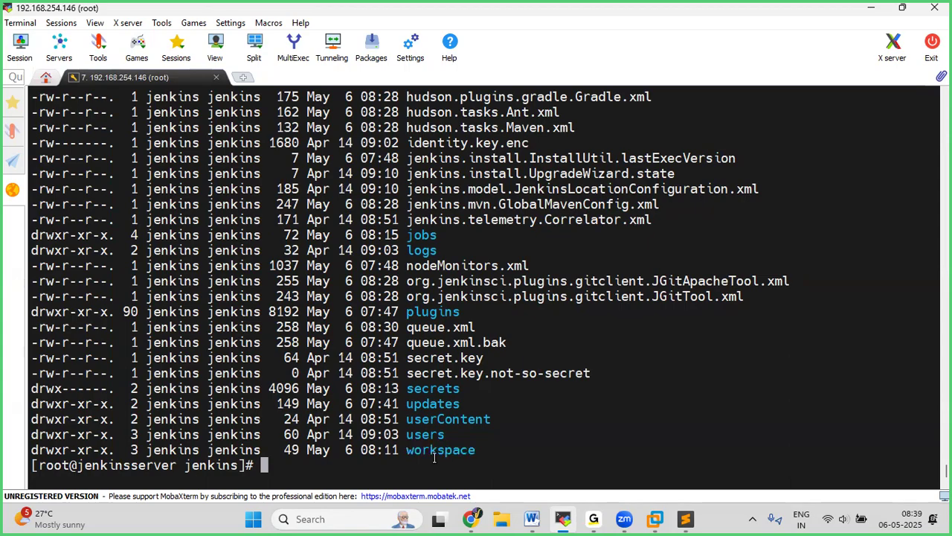
pyautogui.moveTo(410, 451); pyautogui.dragTo(471, 450)
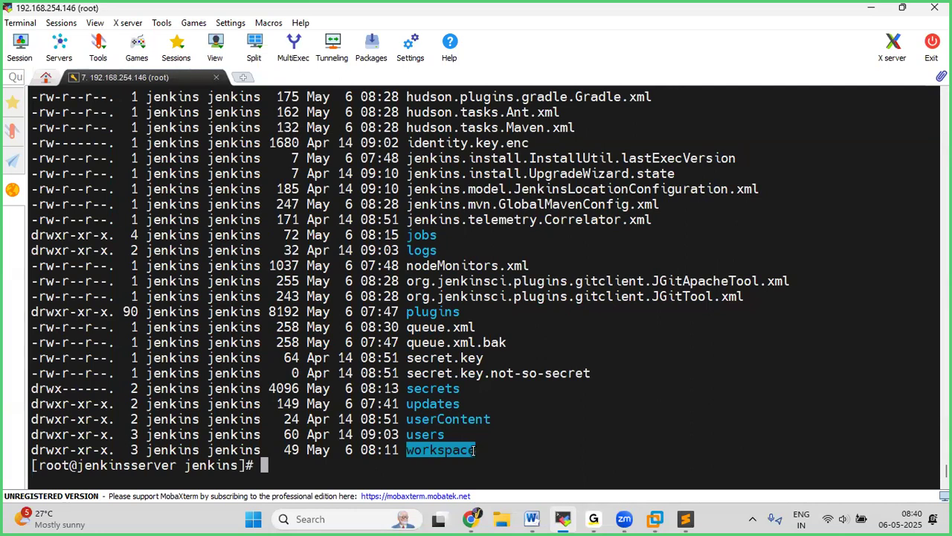
pyautogui.click(472, 450)
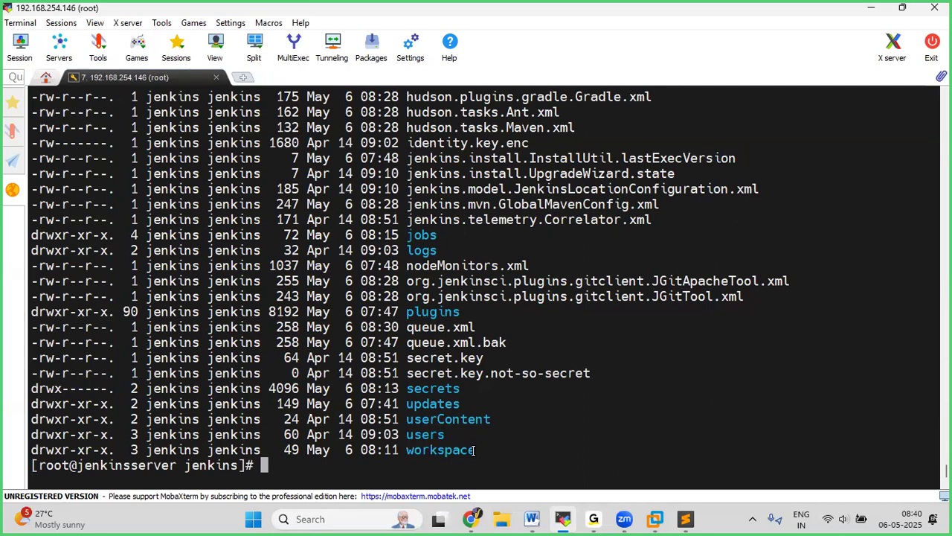
# - Switch to Jenkins in the browser and go from the System settings to the dashboard's job list
pyautogui.click(471, 518)
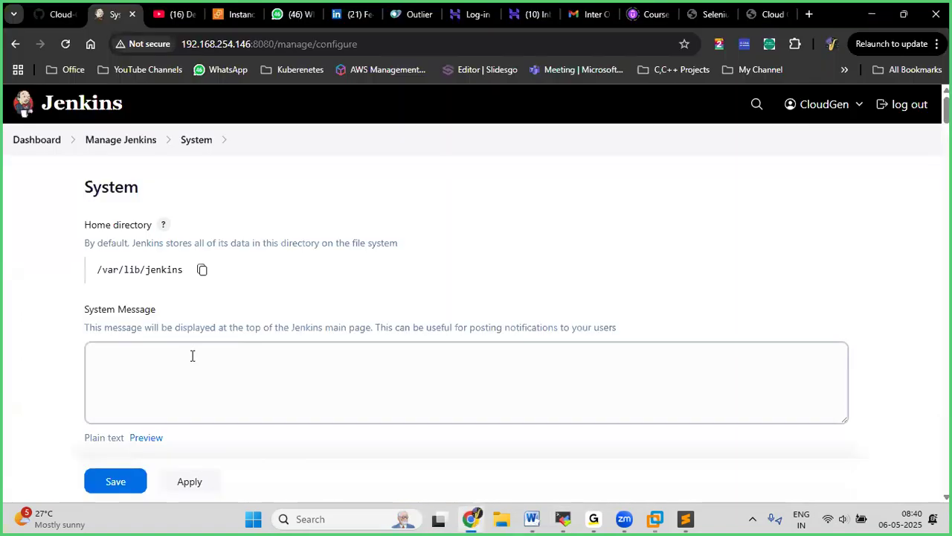
pyautogui.click(36, 141)
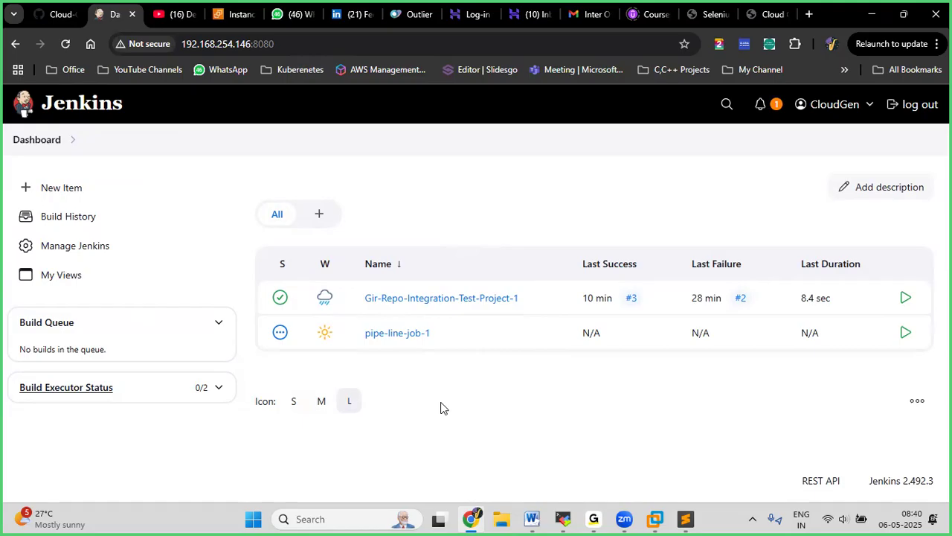
# - Return to the MobaXterm terminal, change into the workspace directory and list its contents on a cleared screen
pyautogui.click(565, 518)
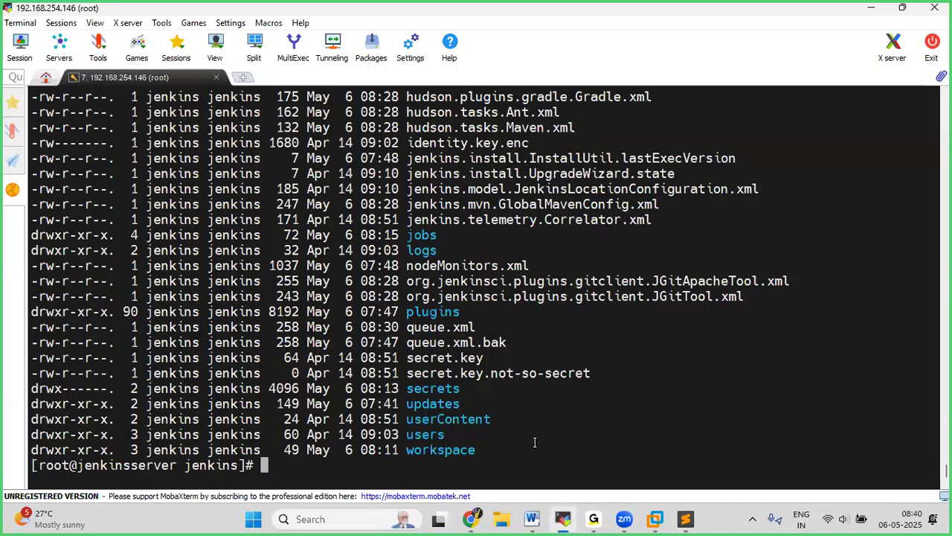
pyautogui.write('cd ')
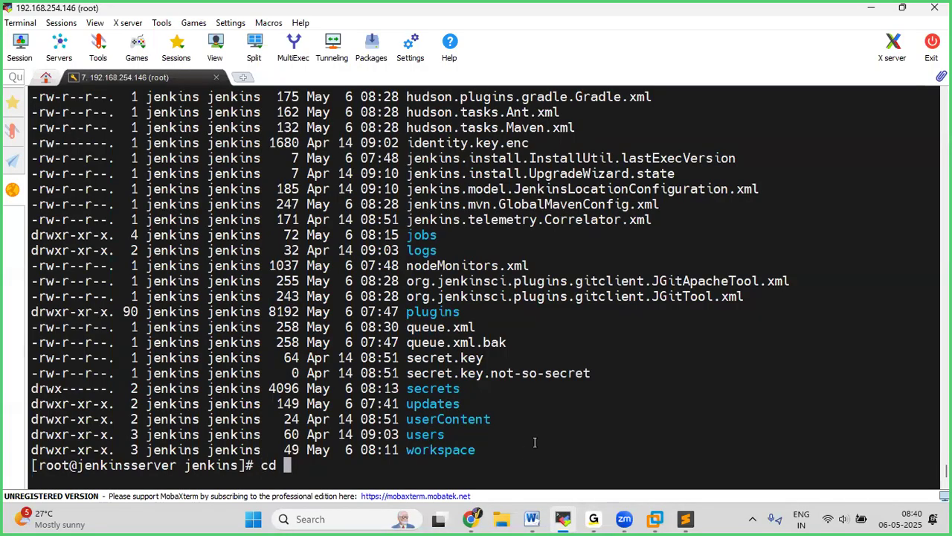
pyautogui.write('wor')
pyautogui.press('Tab')
pyautogui.press('Return')
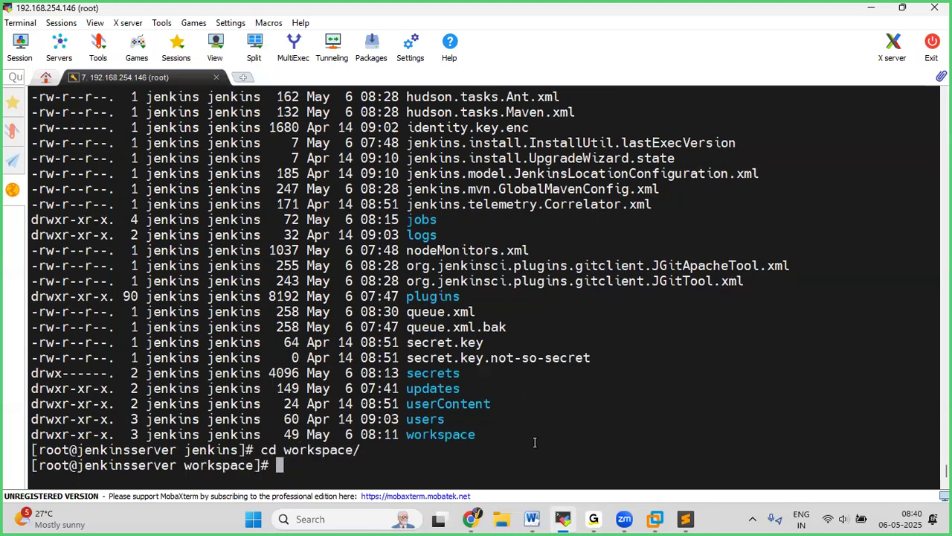
pyautogui.hotkey('ctrl', 'l')
pyautogui.write('ll')
pyautogui.press('Return')
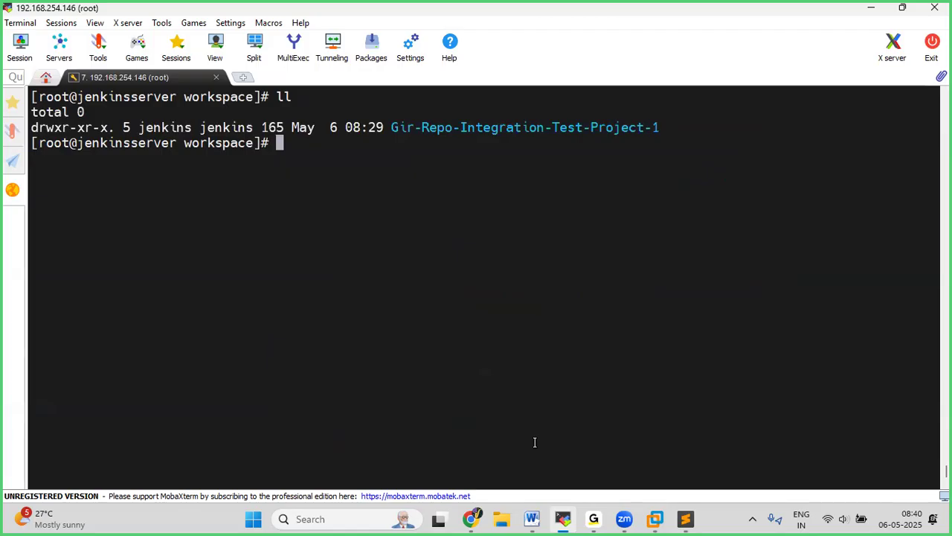
# - Switch back to Jenkins, open the pipe-line-job-1 project and start a build
pyautogui.hotkey('alt', 'Tab')
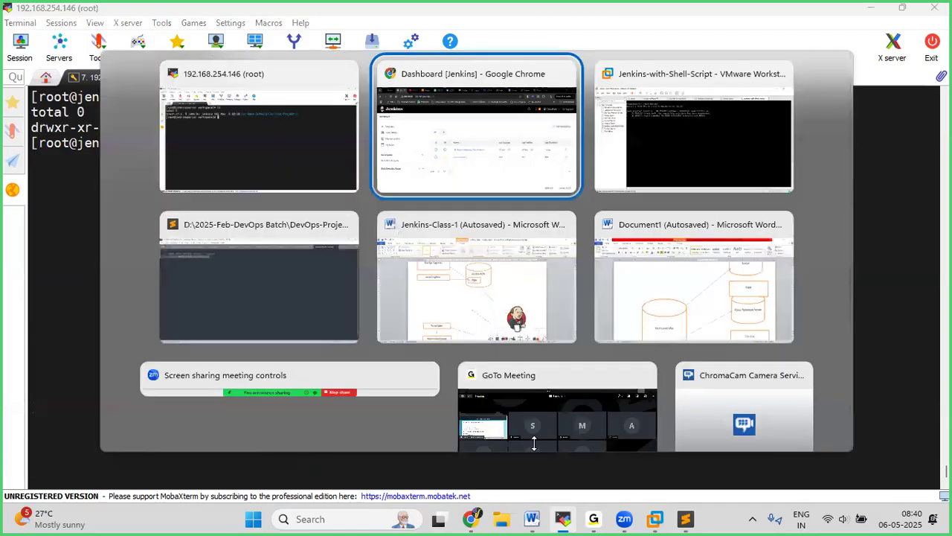
pyautogui.click(386, 335)
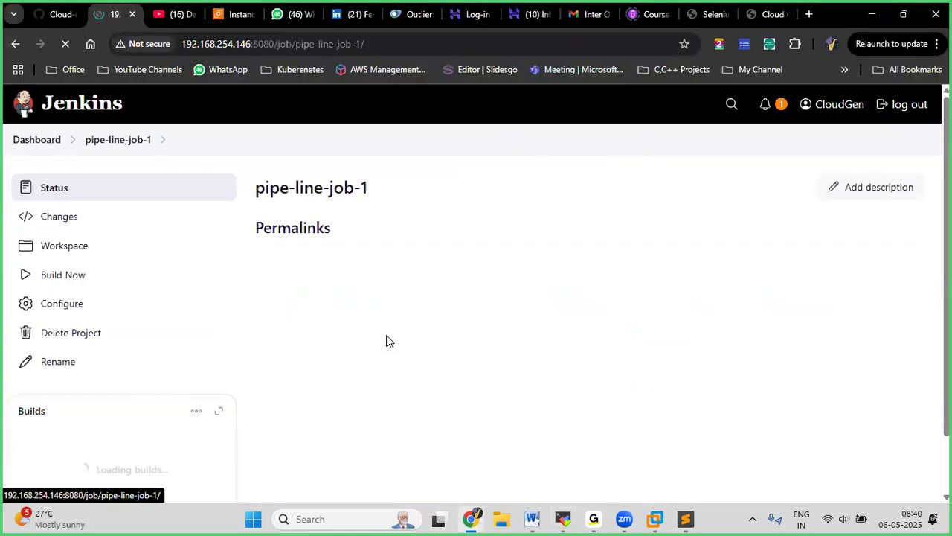
pyautogui.scroll(-1, 387, 340)
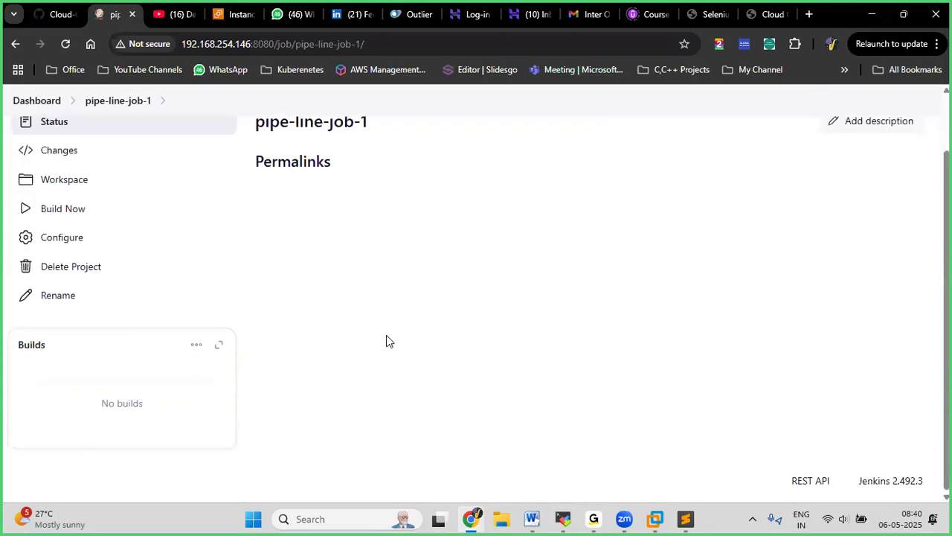
pyautogui.click(54, 212)
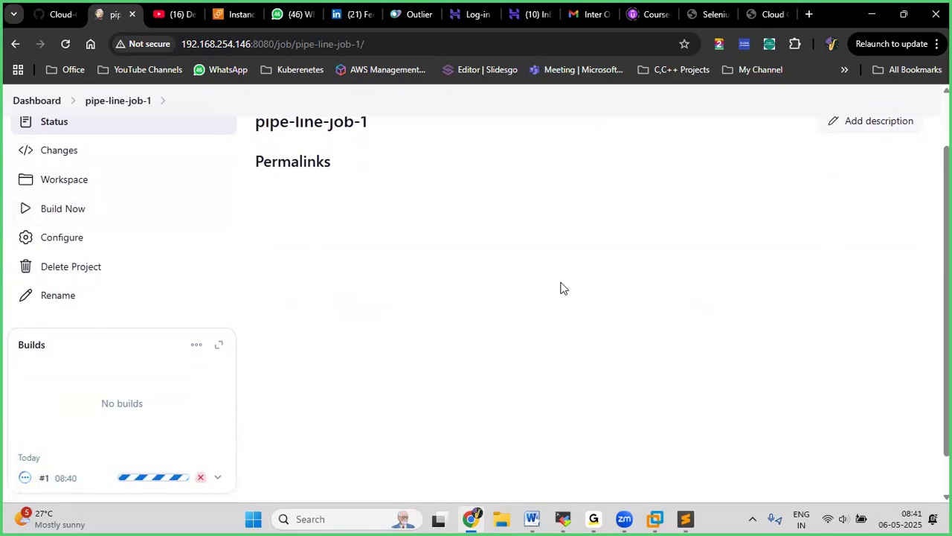
# - Open the console output of pipe-line-job-1 build #1 and review it through to the end
pyautogui.scroll(-1, 263, 367)
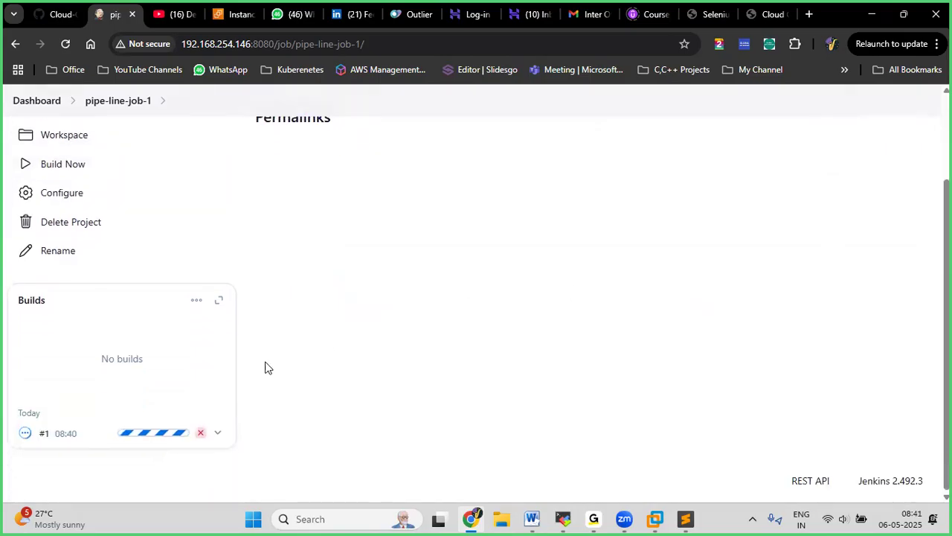
pyautogui.click(26, 437)
pyautogui.scroll(-3, 506, 400)
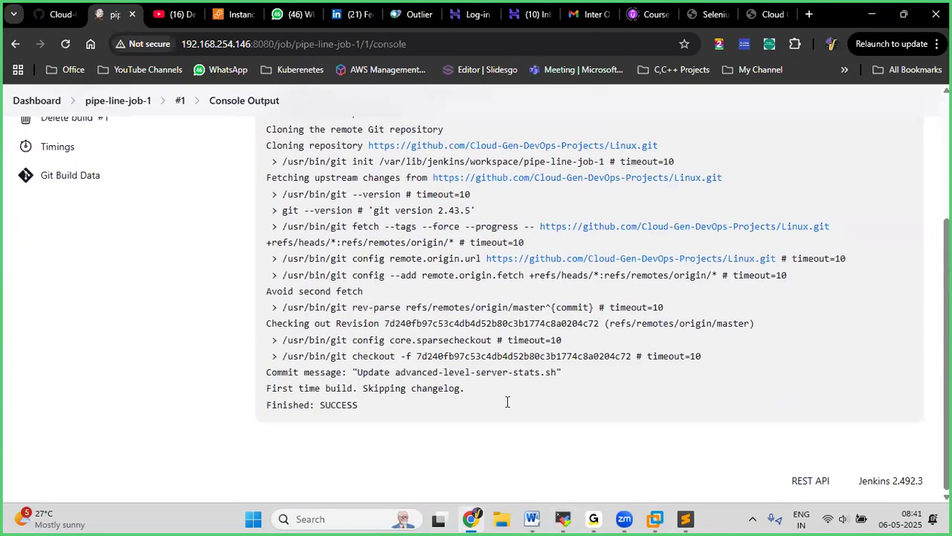
# - Return to the MobaXterm terminal and list the workspace directory again to check for the pipe-line-job-1 folder
pyautogui.click(562, 519)
pyautogui.write('ll')
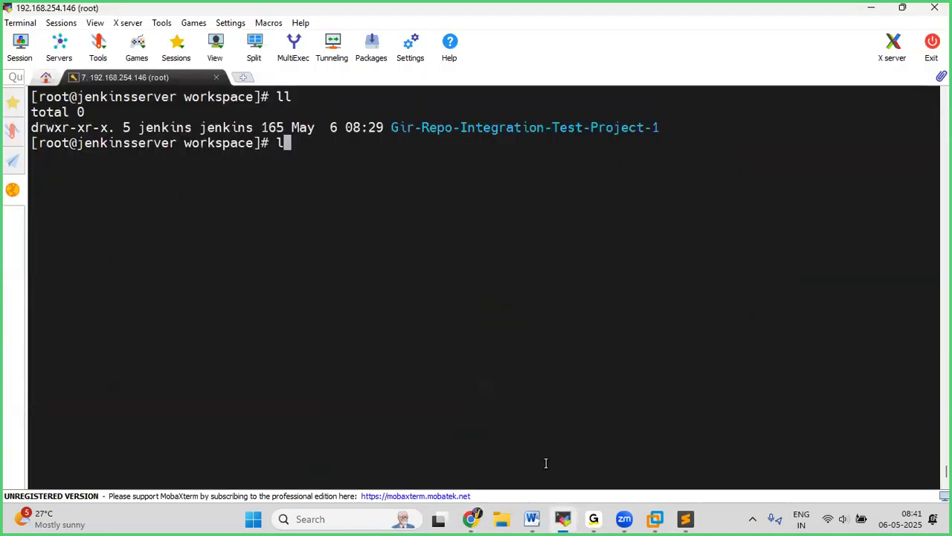
pyautogui.press('Return')
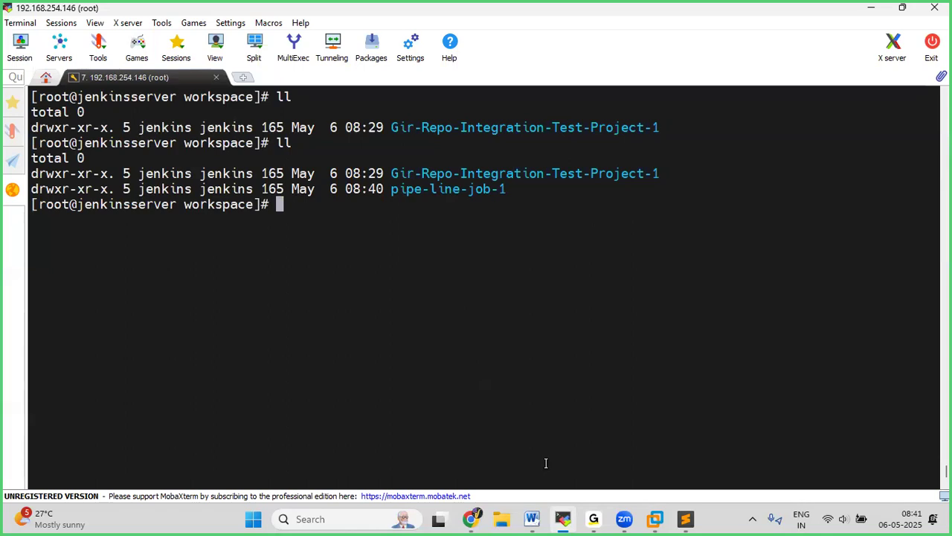
# - Change into the Gir-Repo-Integration-Test-Project-1 workspace folder and list its contents on a cleared screen
pyautogui.write('cd G')
pyautogui.press('Tab')
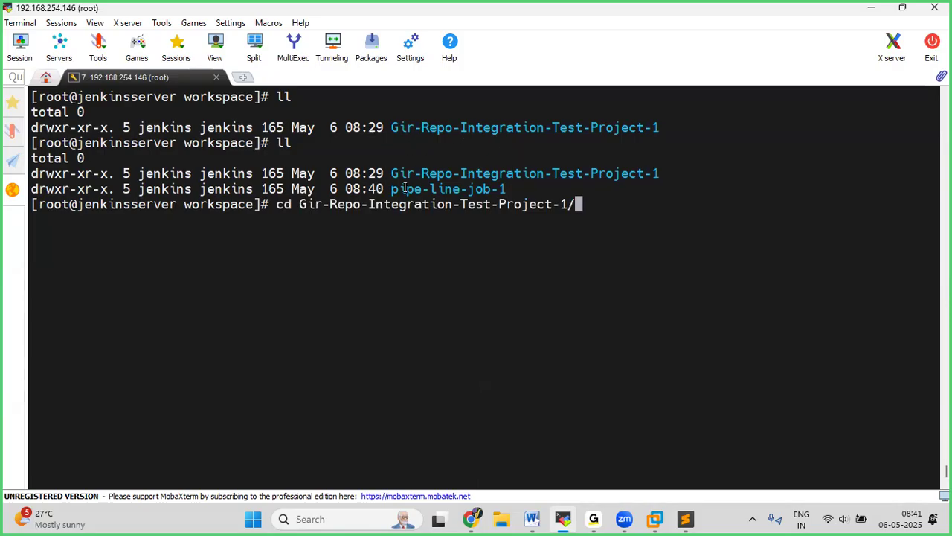
pyautogui.press('Return')
pyautogui.hotkey('ctrl', 'l')
pyautogui.write('ll')
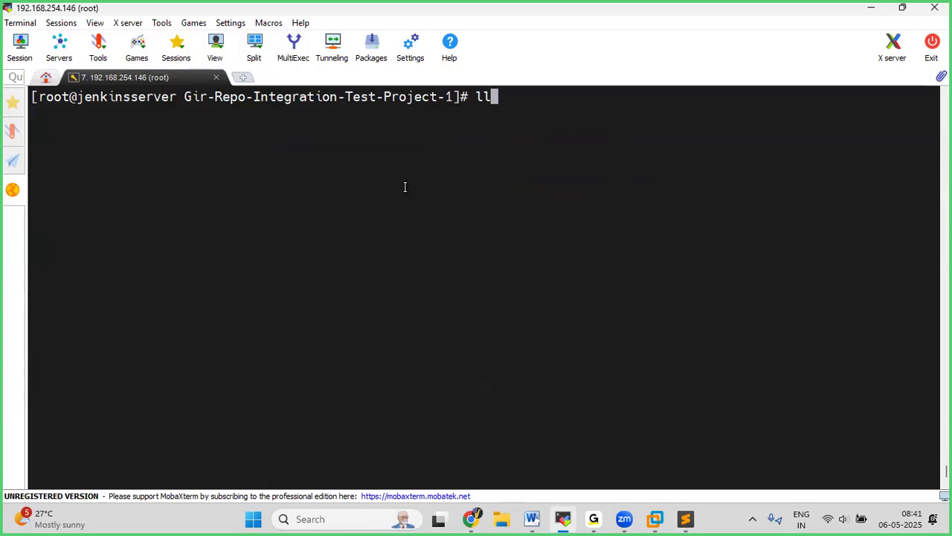
pyautogui.press('Return')
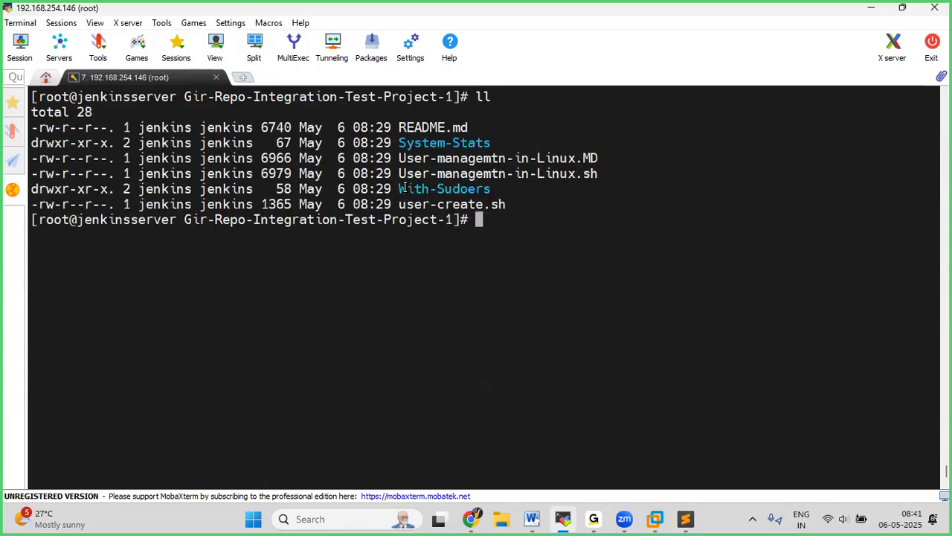
# - Highlight the listed workspace files, then switch to Chrome and compare them with the file list of the GitHub Linux repository
pyautogui.moveTo(507, 204); pyautogui.dragTo(397, 130)
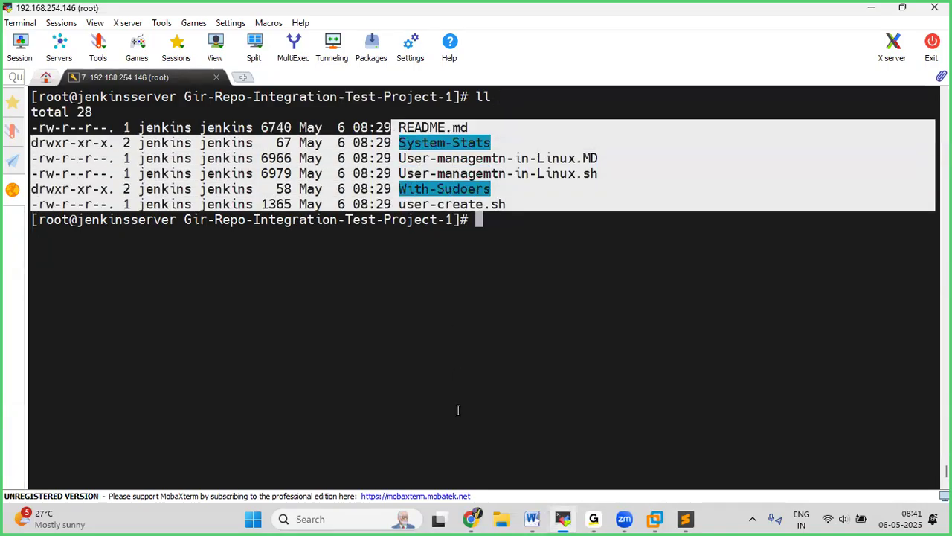
pyautogui.click(470, 519)
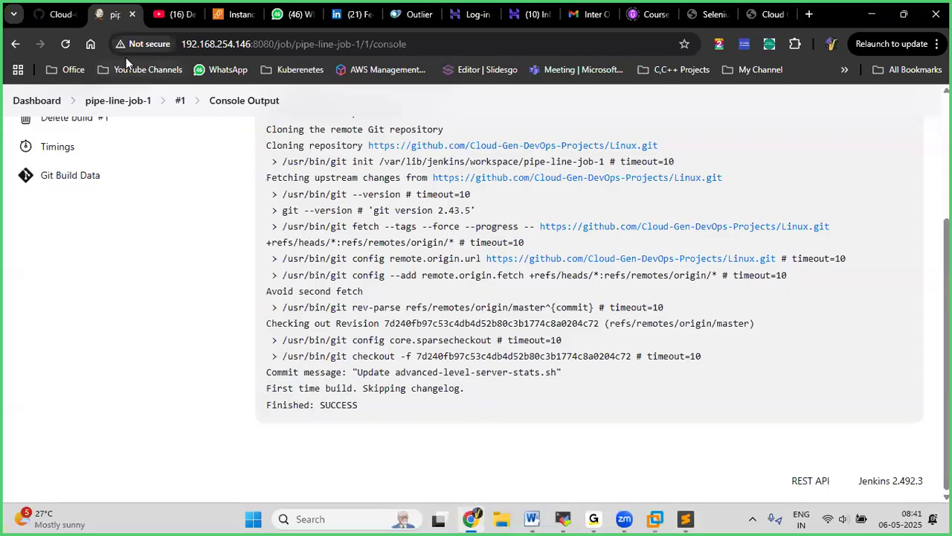
pyautogui.click(66, 22)
pyautogui.scroll(-1, 171, 358)
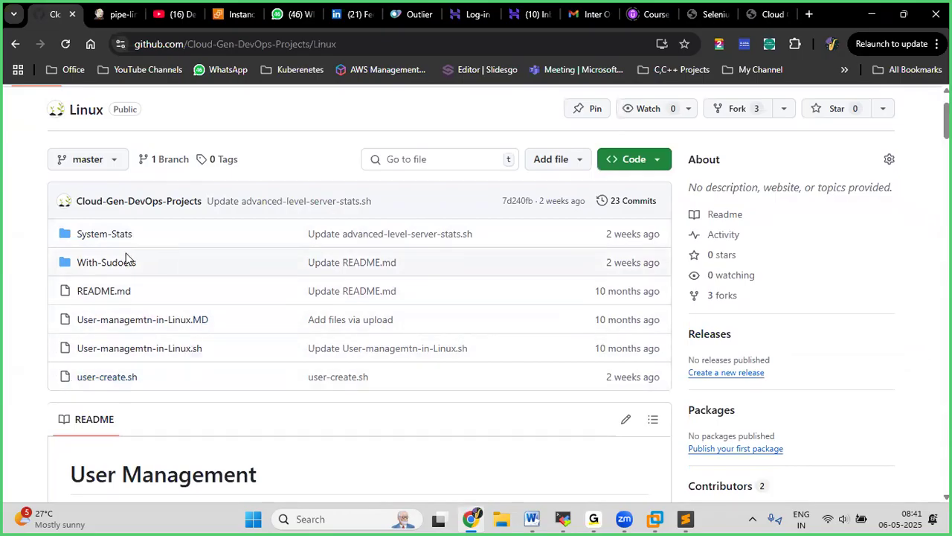
# - Return to the MobaXterm terminal, change into the System-Stats directory and list its scripts
pyautogui.click(563, 519)
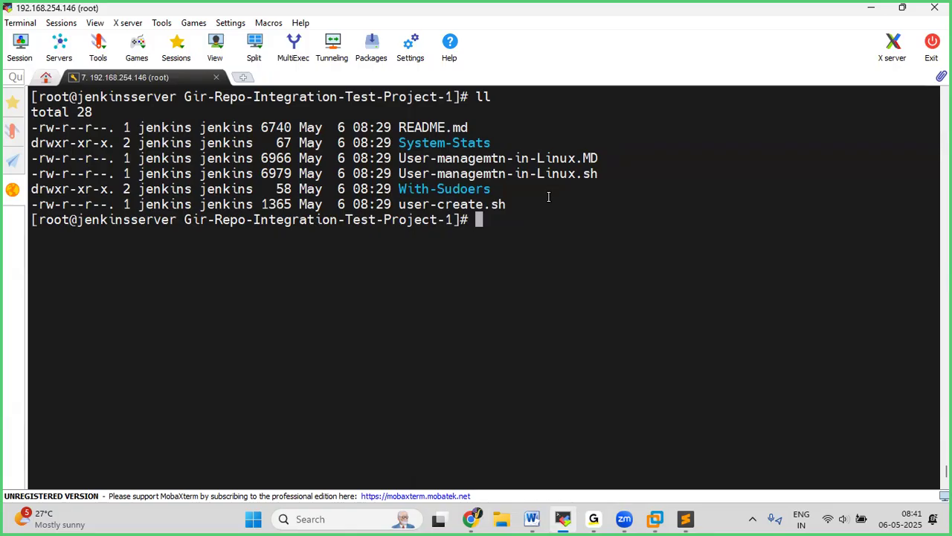
pyautogui.write('cd S')
pyautogui.press('Tab')
pyautogui.press('Return')
pyautogui.write('ll')
pyautogui.press('Return')
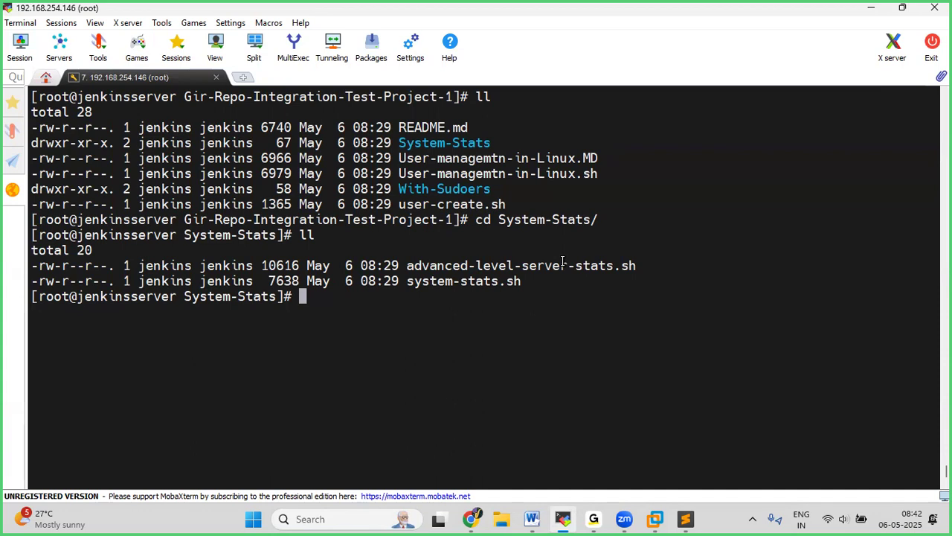
# - Run advanced-level-server-stats.sh with bash and continue through its two start prompts to begin the system check
pyautogui.write('bash a')
pyautogui.press('Tab')
pyautogui.press('Return')
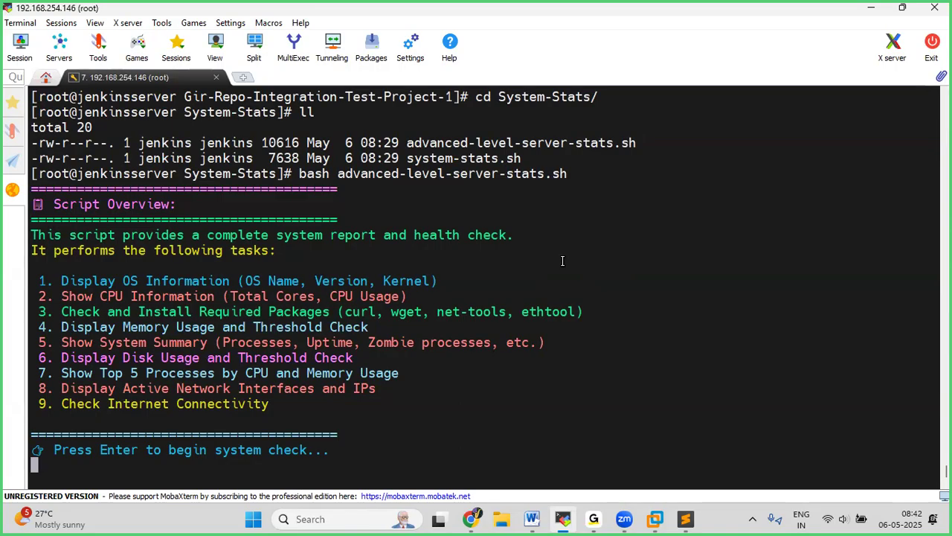
pyautogui.press('Return')
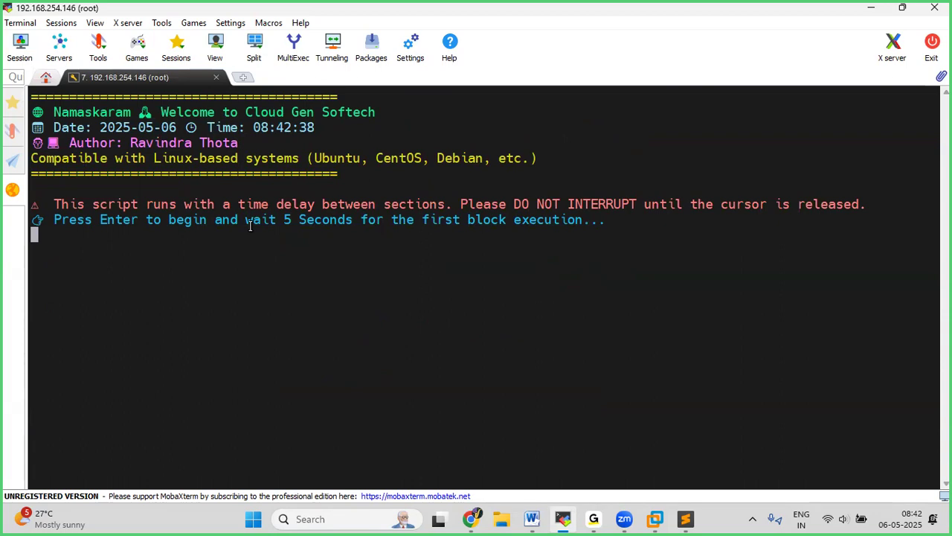
pyautogui.press('Return')
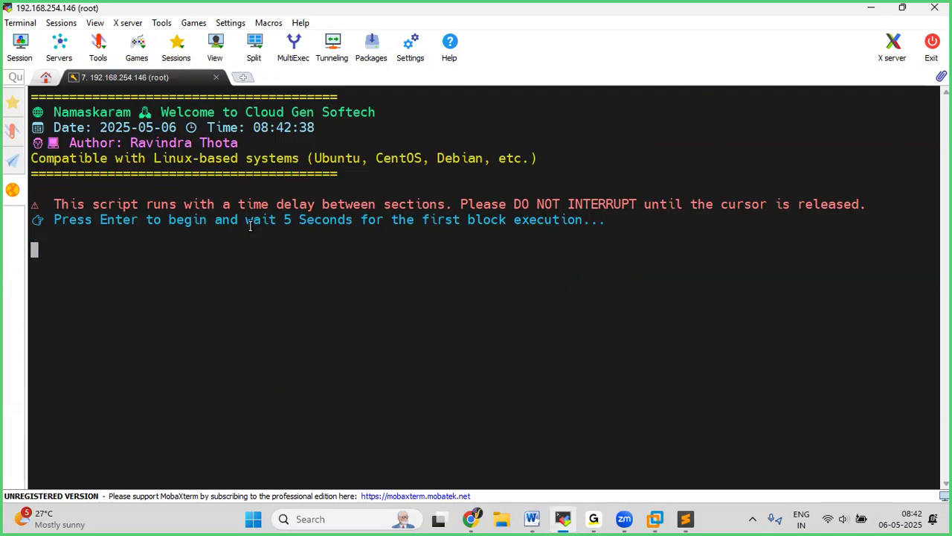
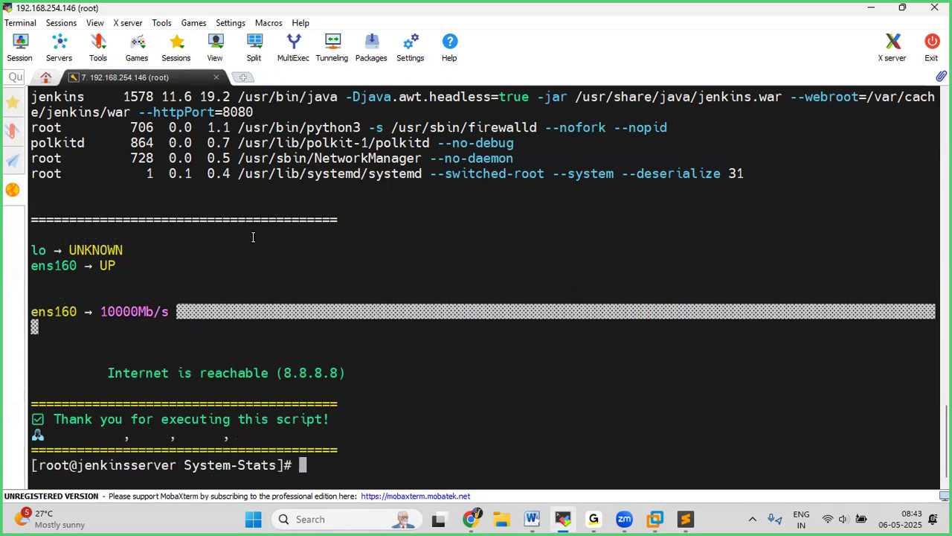
# - Review the system-stats script output in the terminal, from the network checks back up to the disk usage and system summary sections
pyautogui.scroll(2, 251, 236)
pyautogui.scroll(2, 253, 236)
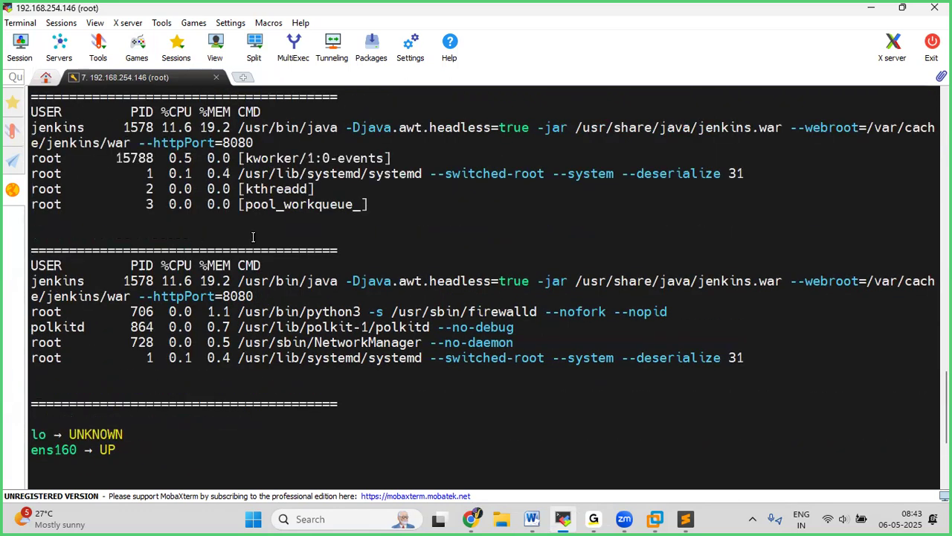
pyautogui.scroll(2, 253, 235)
pyautogui.scroll(1, 253, 235)
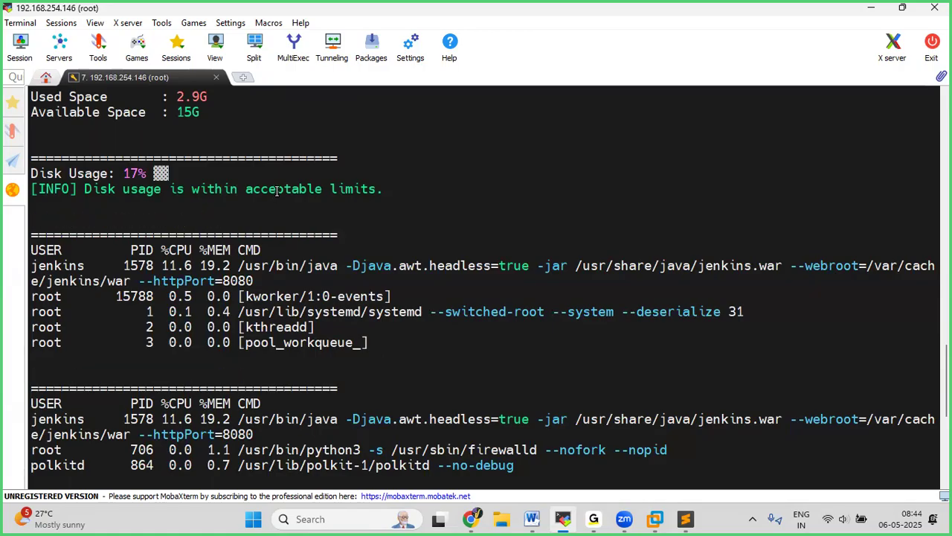
pyautogui.scroll(2, 276, 191)
pyautogui.scroll(2, 276, 191)
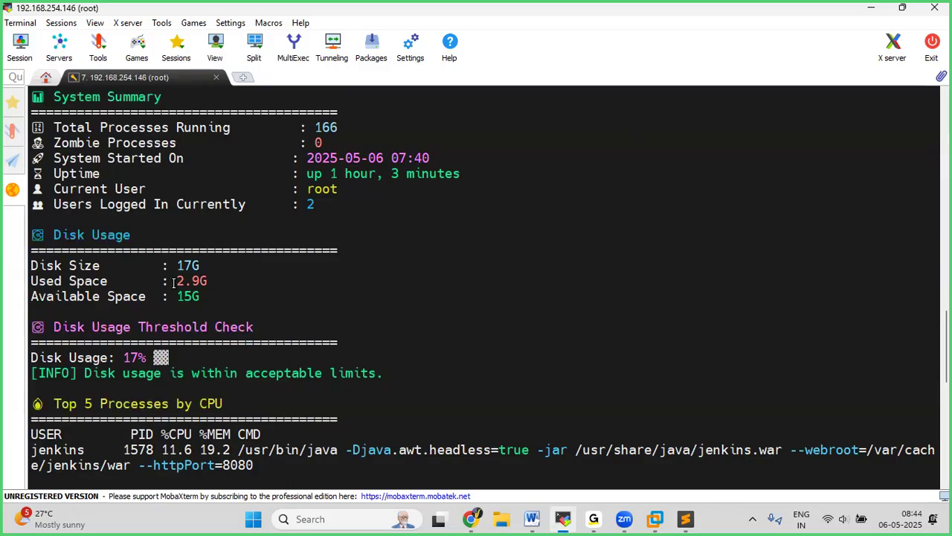
pyautogui.scroll(1, 149, 173)
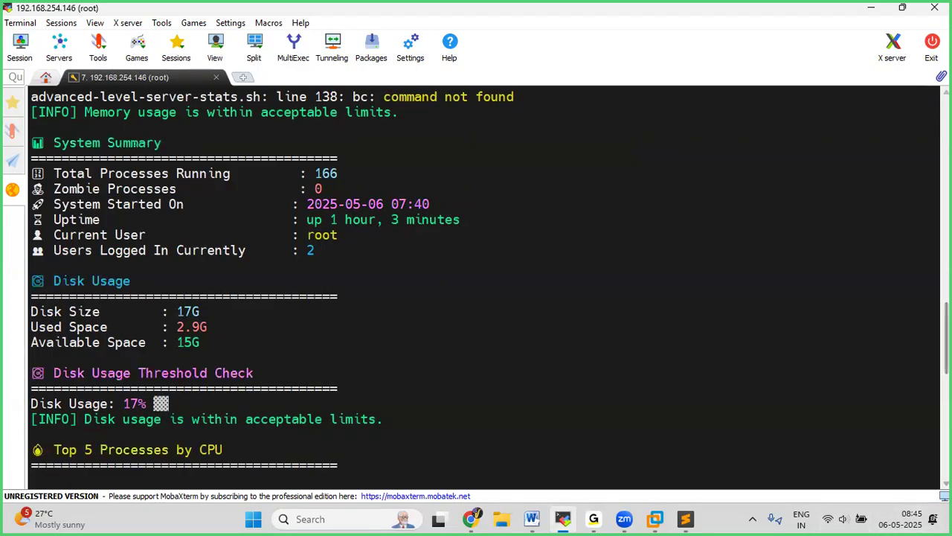
# - Look over the GitHub Linux repository in Chrome, then return to the MobaXterm terminal and clear its screen
pyautogui.click(449, 518)
pyautogui.click(468, 516)
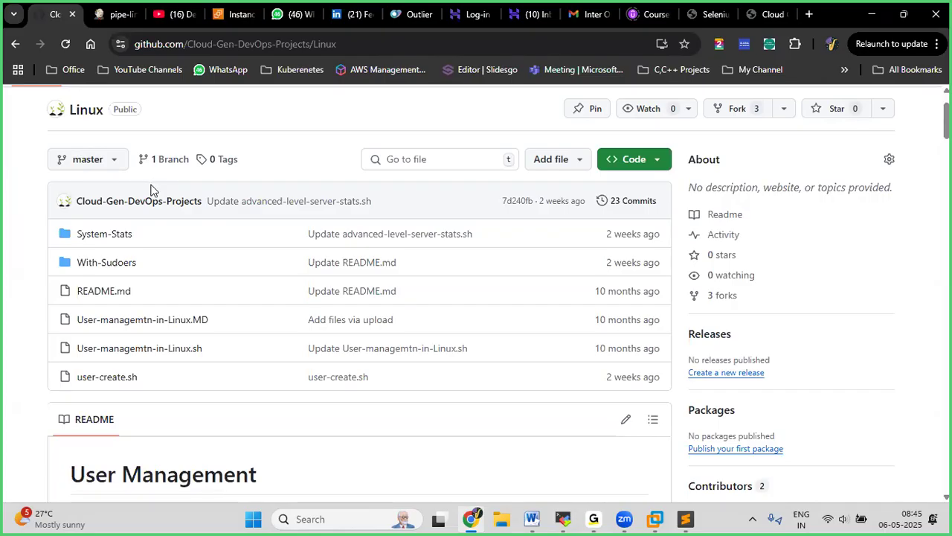
pyautogui.scroll(-1, 298, 275)
pyautogui.click(565, 520)
pyautogui.click(567, 519)
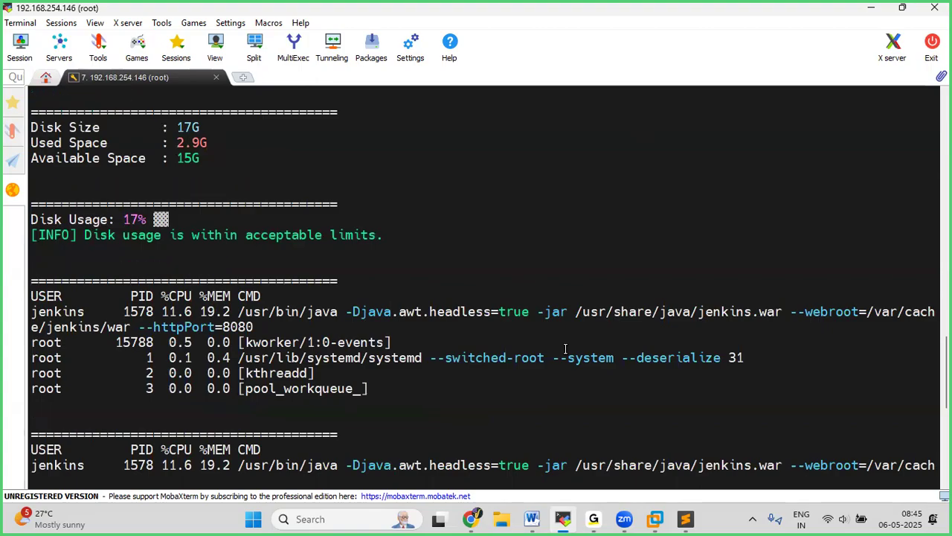
pyautogui.hotkey('ctrl', 'l')
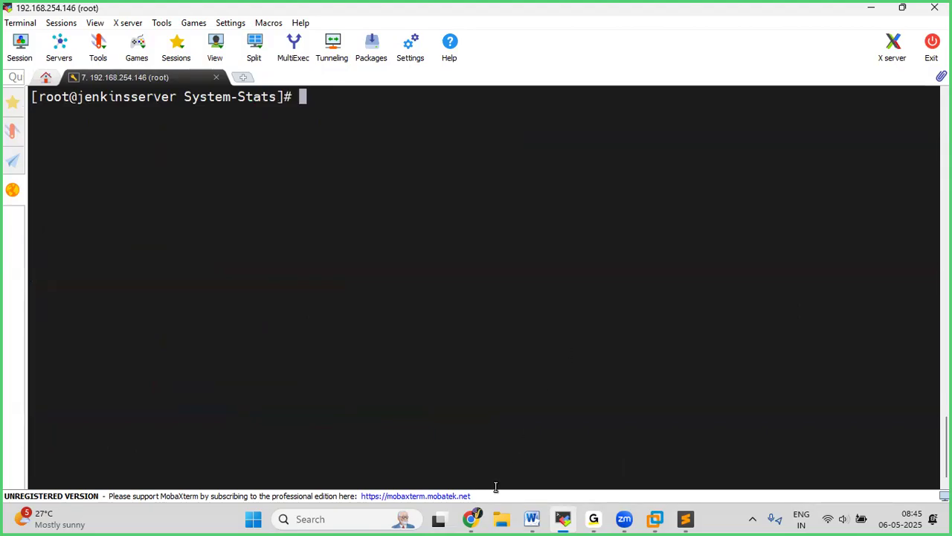
# - Switch to Chrome and open the repository list of the Cloud-Gen-DevOps-Projects GitHub account
pyautogui.click(472, 519)
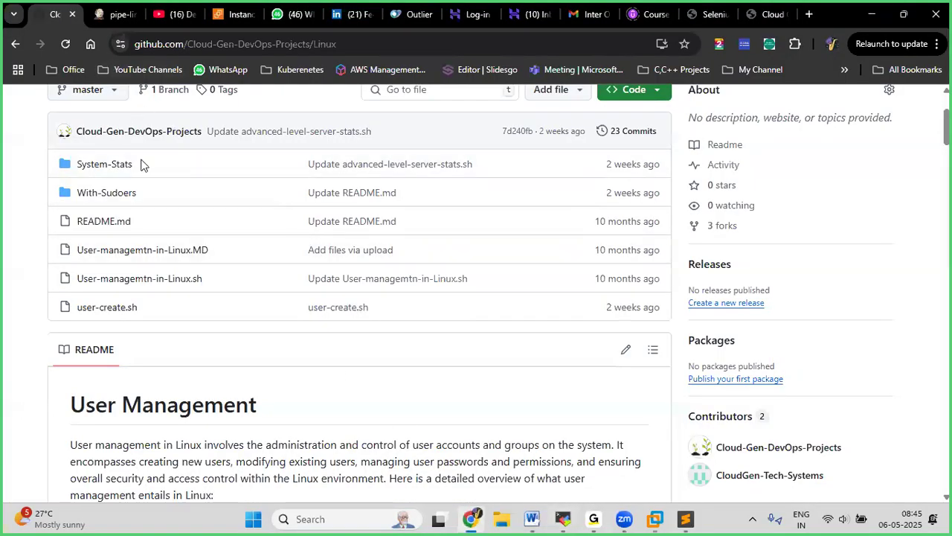
pyautogui.scroll(2, 143, 166)
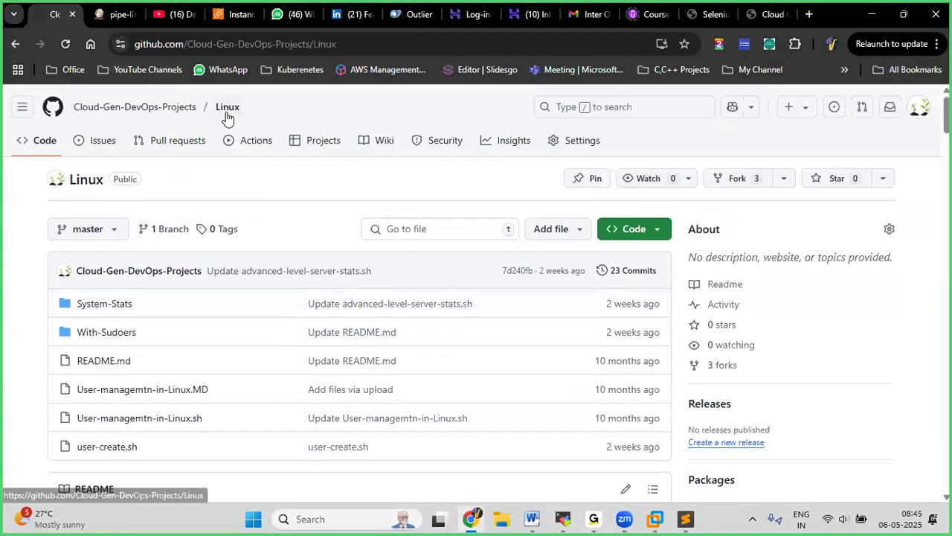
pyautogui.click(153, 111)
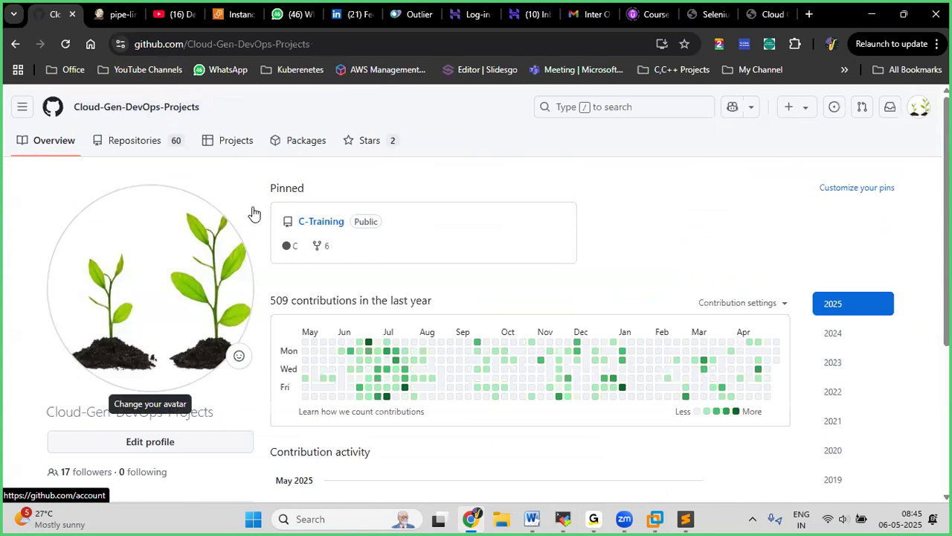
pyautogui.scroll(-3, 336, 238)
pyautogui.scroll(3, 338, 238)
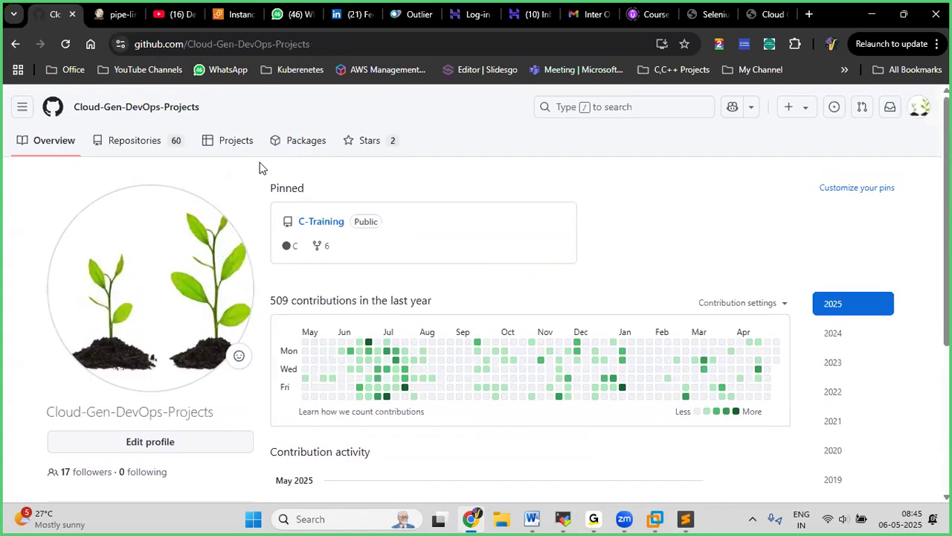
pyautogui.click(112, 146)
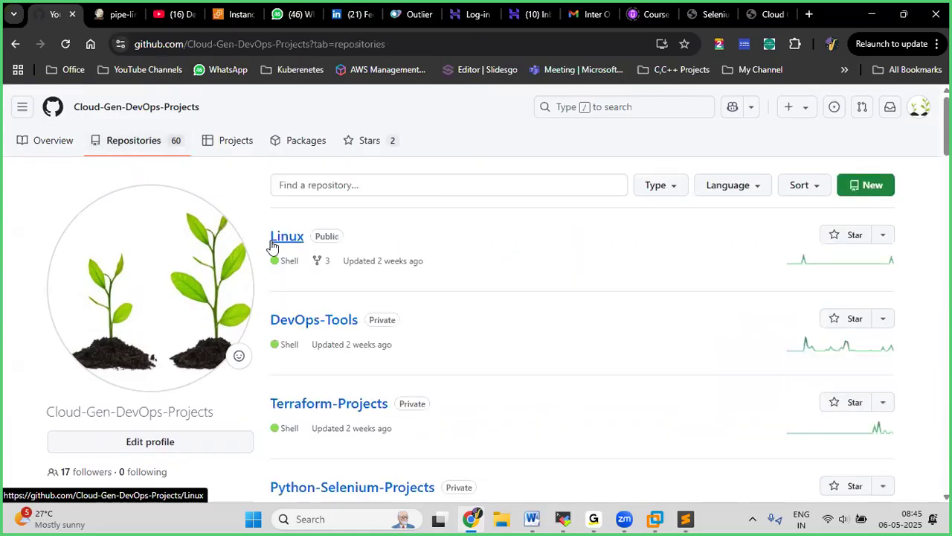
# - Open the AWS-Terraform-Zomato-Project repository and inspect the contents of its src folder
pyautogui.scroll(-2, 277, 237)
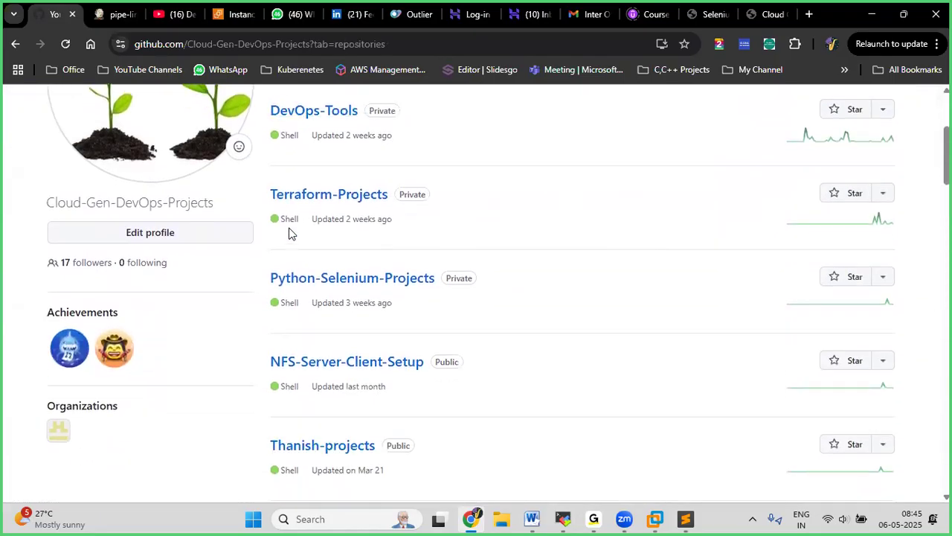
pyautogui.scroll(-5, 289, 234)
pyautogui.click(360, 181)
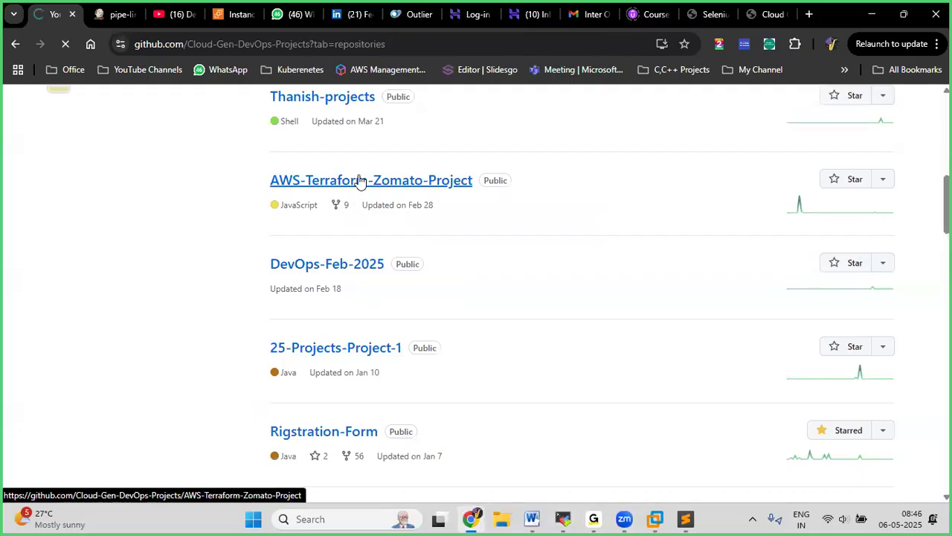
pyautogui.scroll(-5, 324, 216)
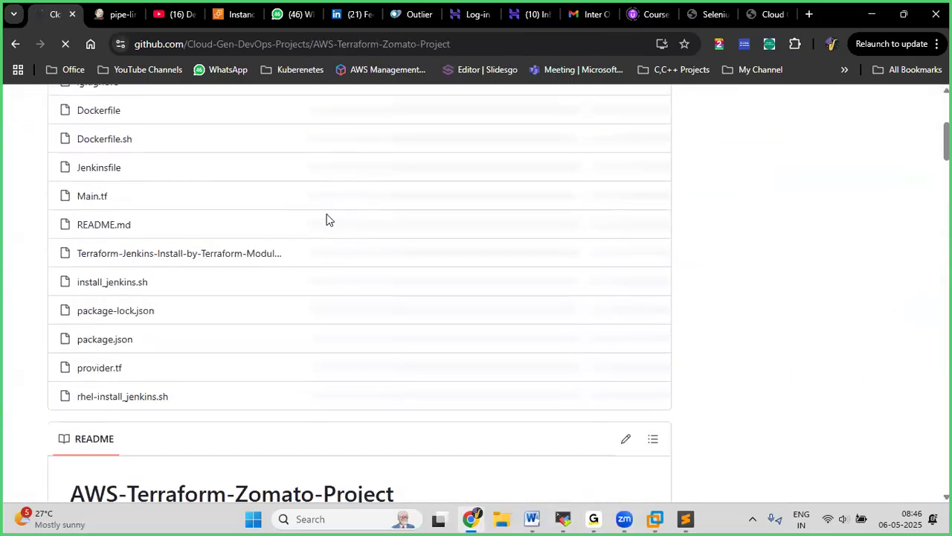
pyautogui.scroll(3, 322, 203)
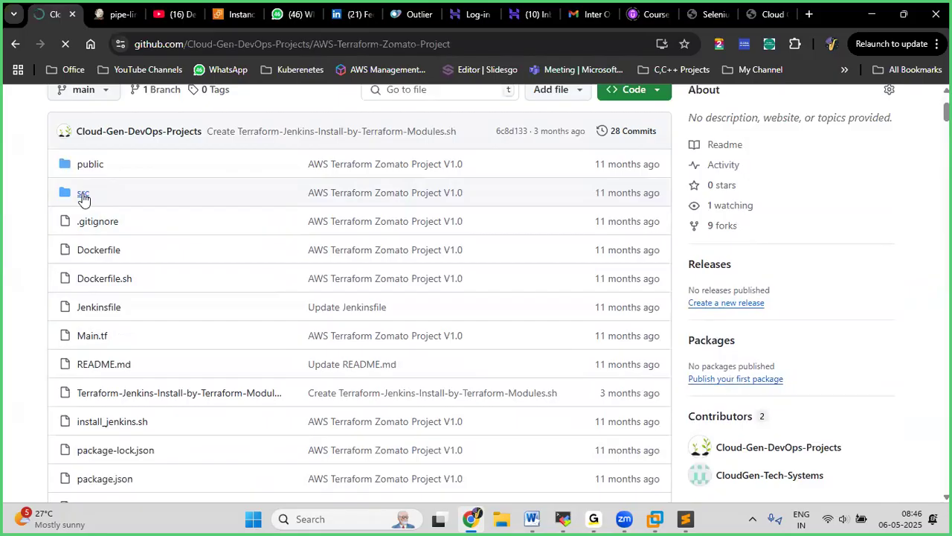
pyautogui.click(82, 194)
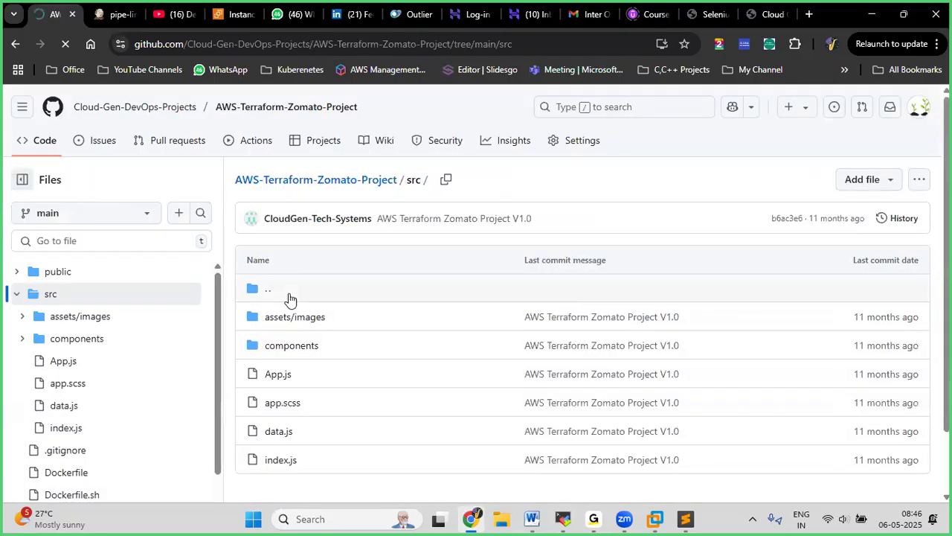
pyautogui.scroll(-1, 290, 296)
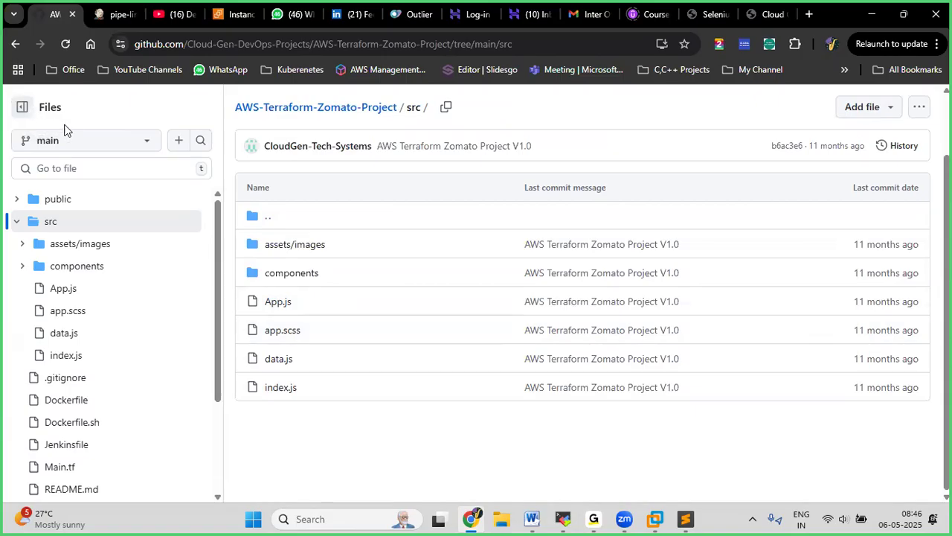
pyautogui.scroll(1, 95, 149)
pyautogui.scroll(1, 94, 149)
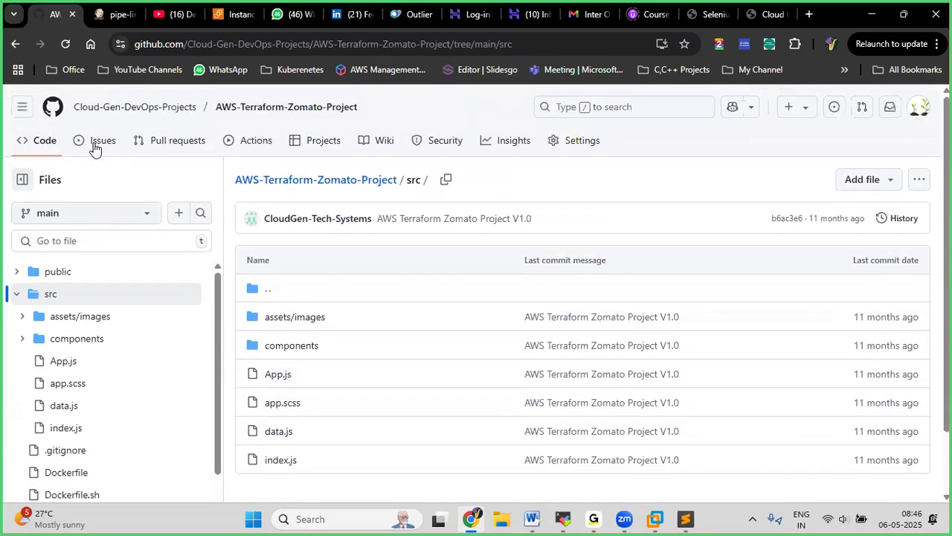
# - Copy the HTTPS clone URL from the AWS-Terraform-Zomato-Project main page and go to the Jenkins dashboard
pyautogui.click(270, 114)
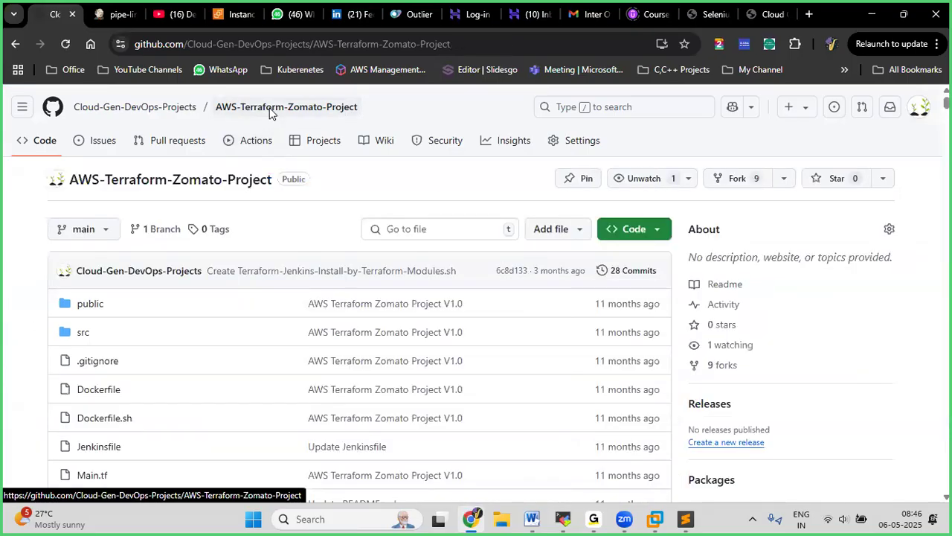
pyautogui.click(636, 232)
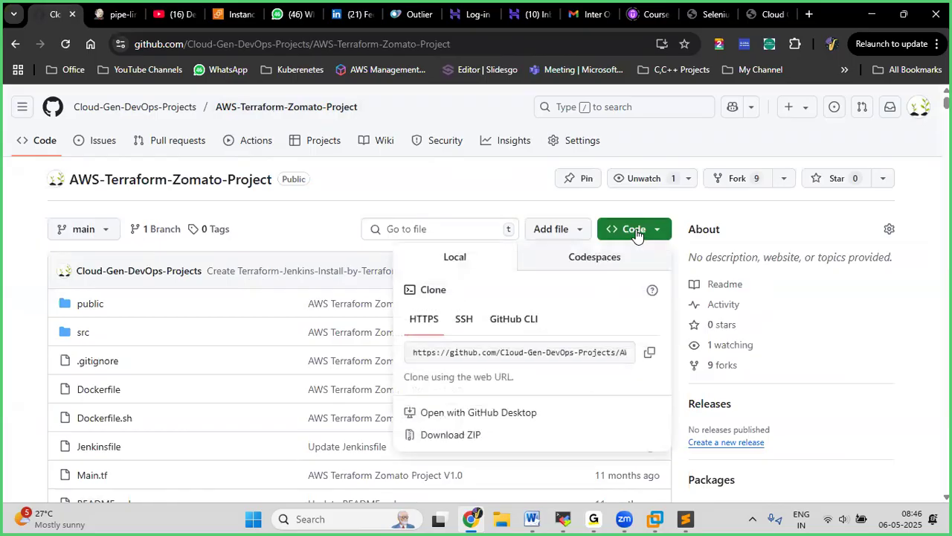
pyautogui.click(650, 357)
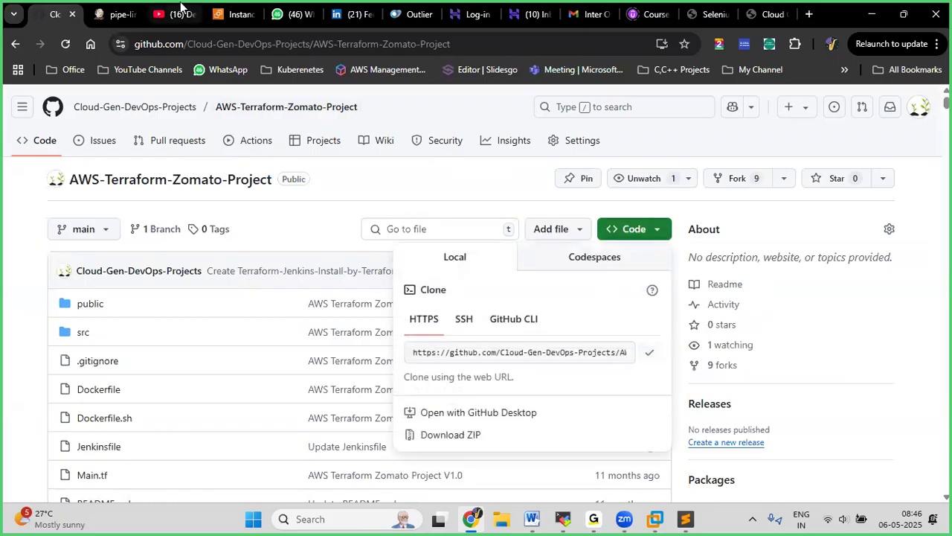
pyautogui.click(111, 14)
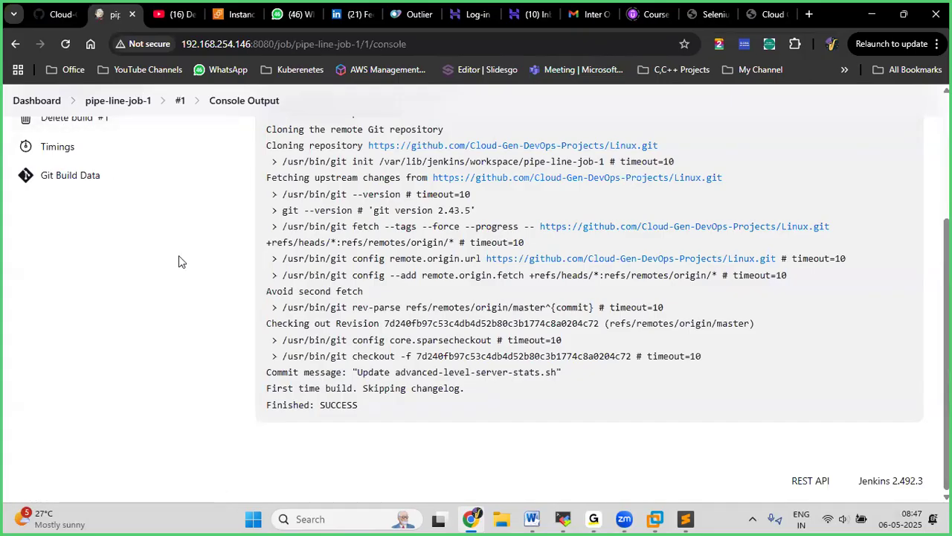
pyautogui.click(58, 13)
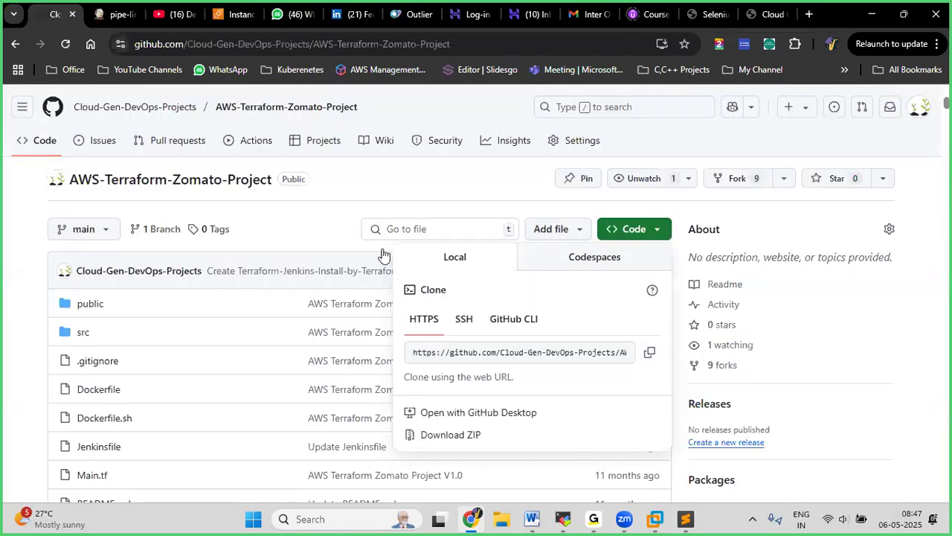
pyautogui.click(649, 354)
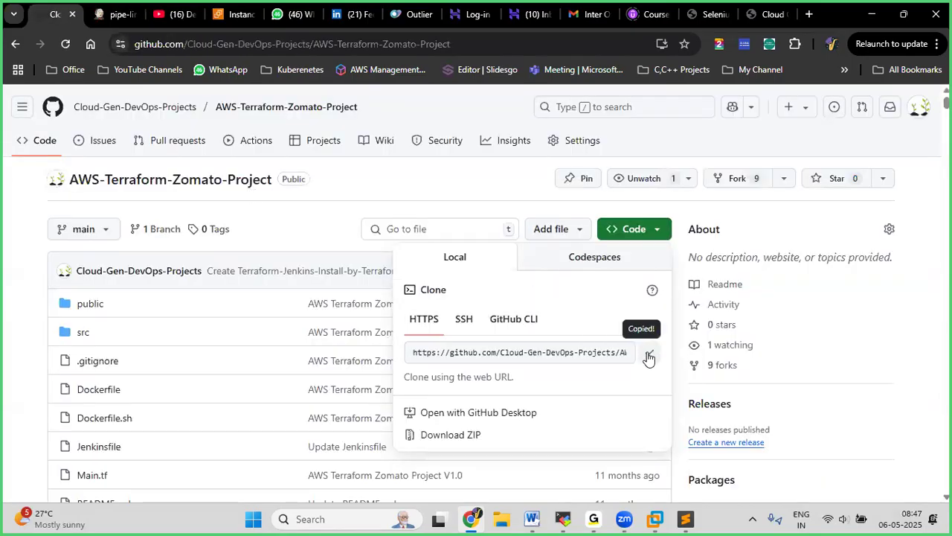
pyautogui.click(115, 14)
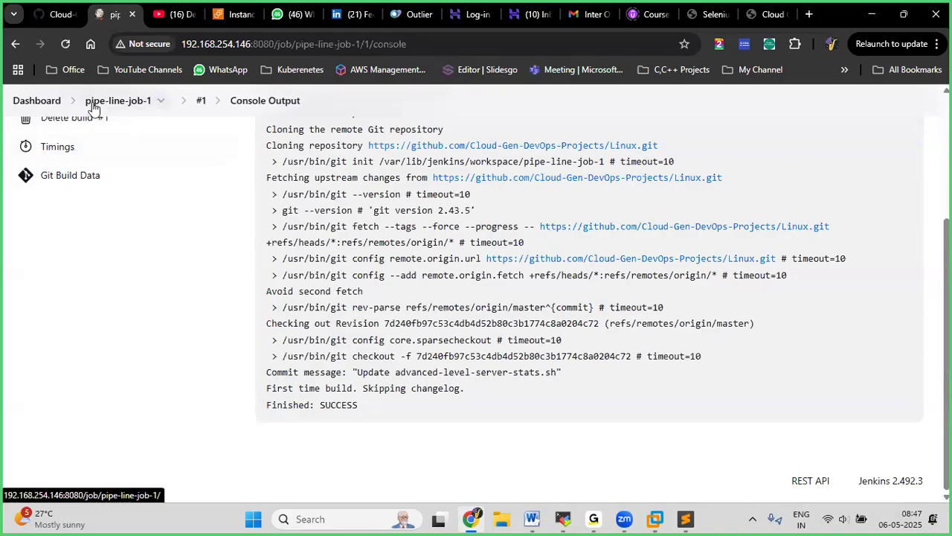
pyautogui.click(37, 100)
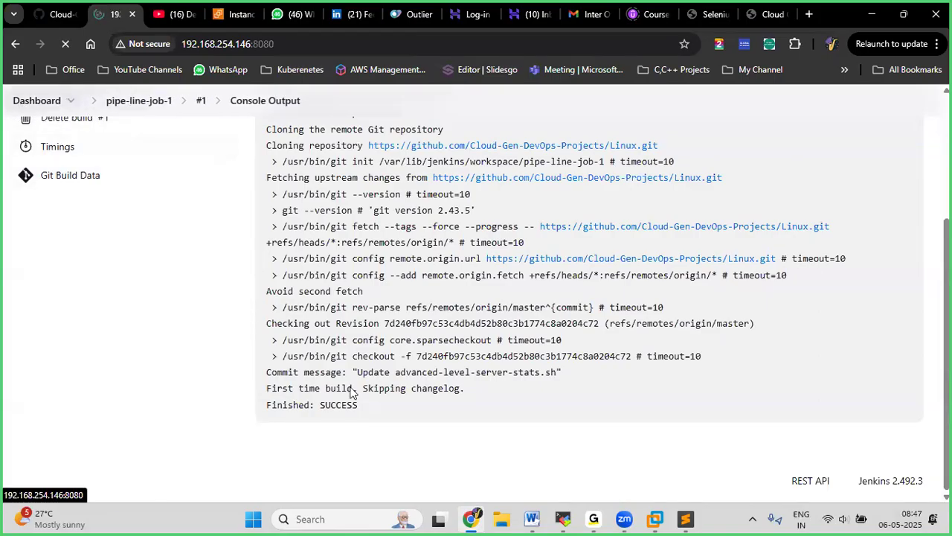
# - Switch to the Jenkins-Class-1 document in Word and review the pipeline diagram's stages from SonarQube down to Deployment
pyautogui.moveTo(532, 518)
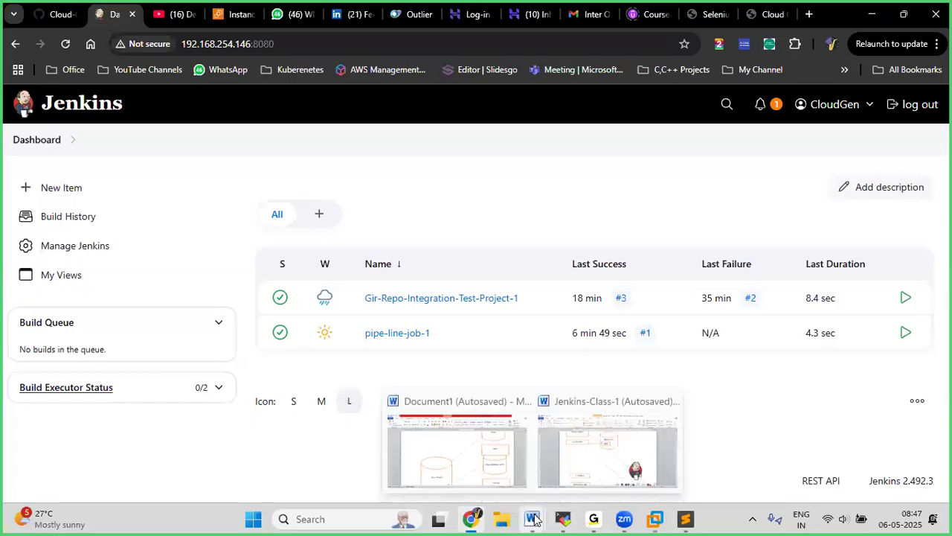
pyautogui.click(582, 480)
pyautogui.scroll(-3, 521, 320)
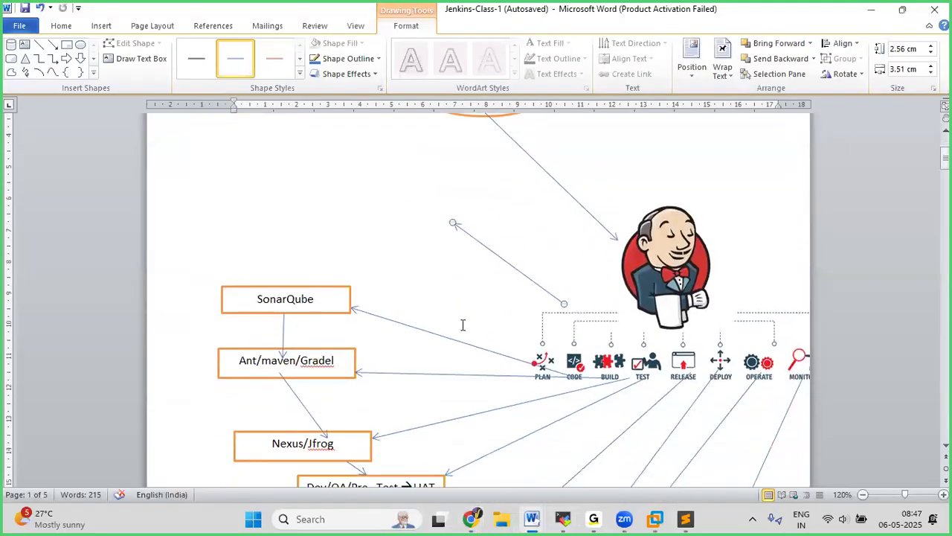
pyautogui.click(308, 288)
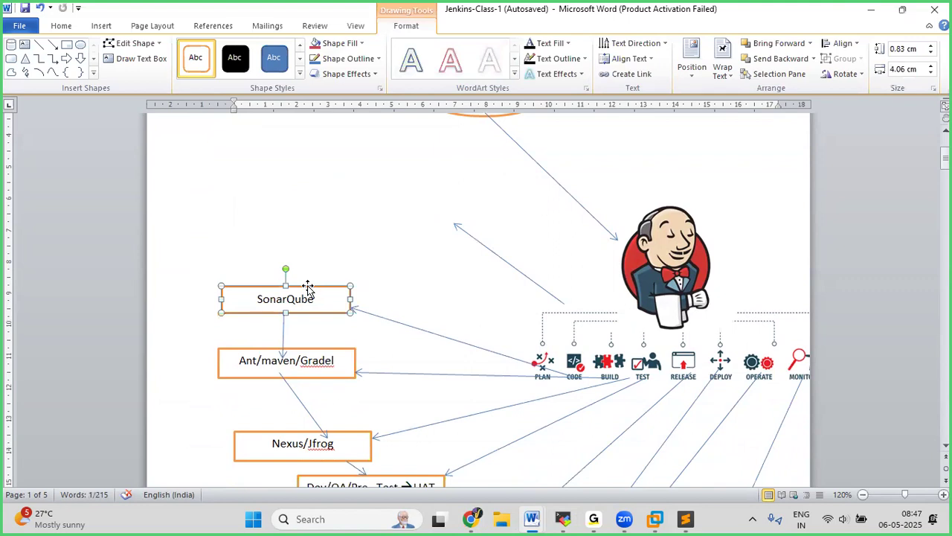
pyautogui.scroll(-1, 309, 287)
pyautogui.scroll(-1, 310, 287)
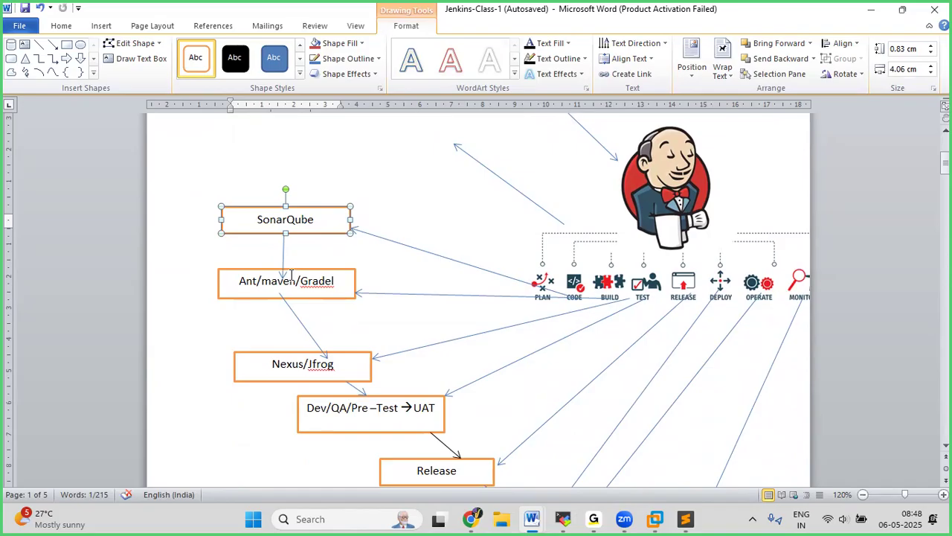
pyautogui.scroll(-1, 299, 316)
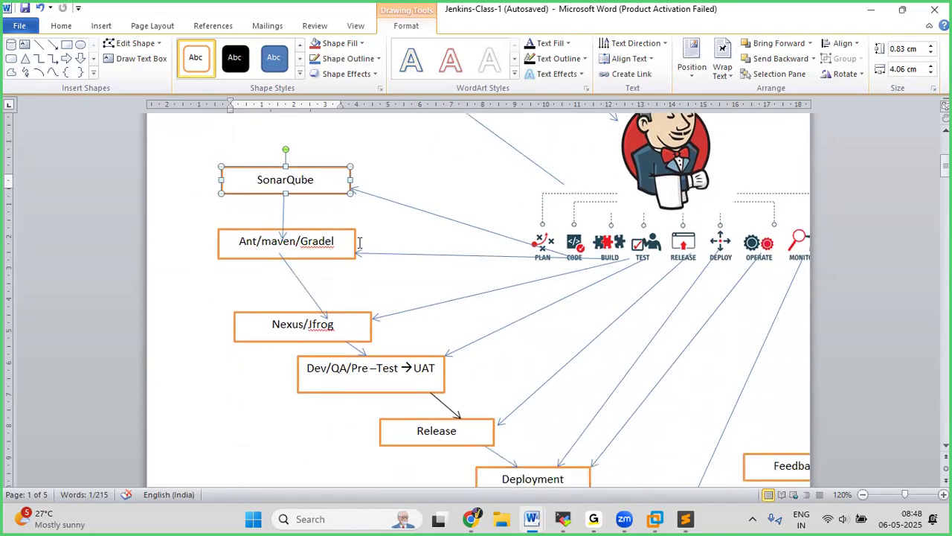
pyautogui.scroll(-1, 359, 245)
pyautogui.scroll(3, 355, 259)
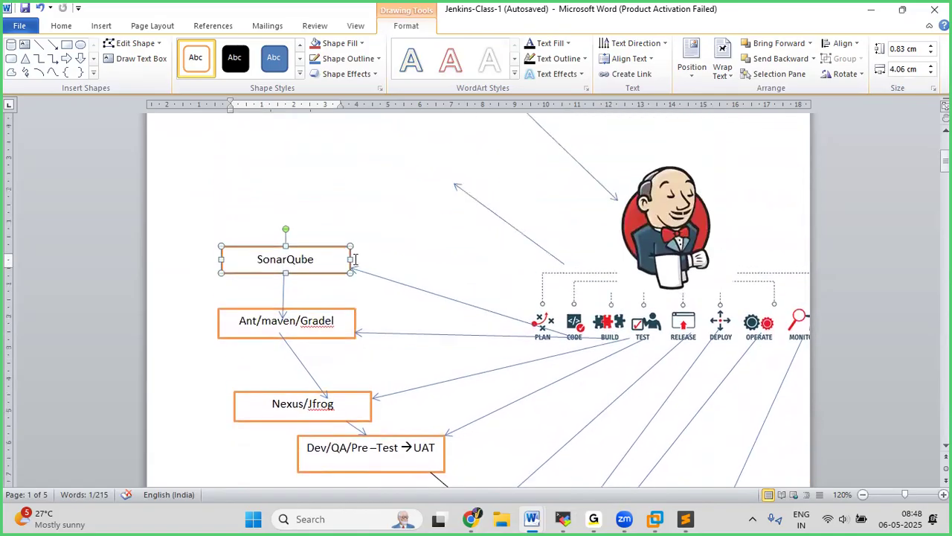
# - Switch to Jenkins in Chrome and create a new Freestyle project named test-first-job-2
pyautogui.click(470, 518)
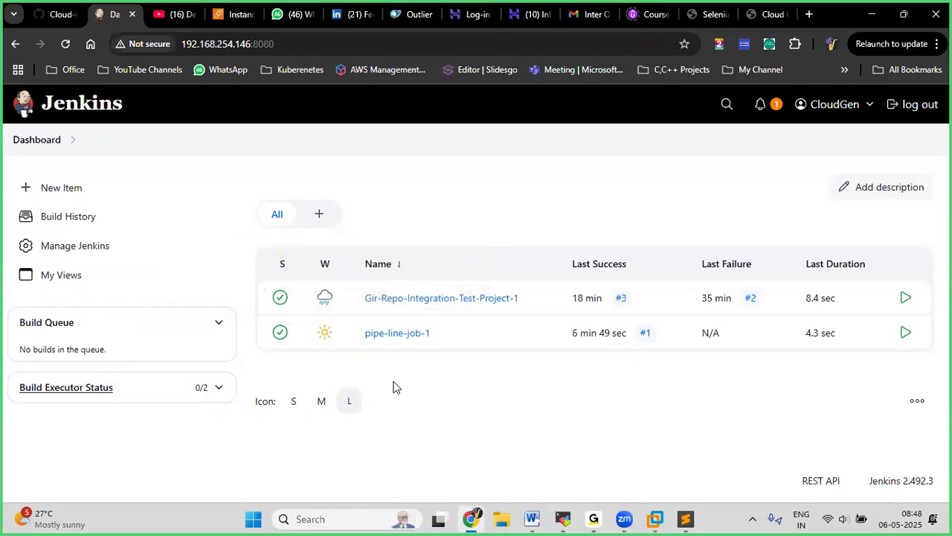
pyautogui.click(70, 190)
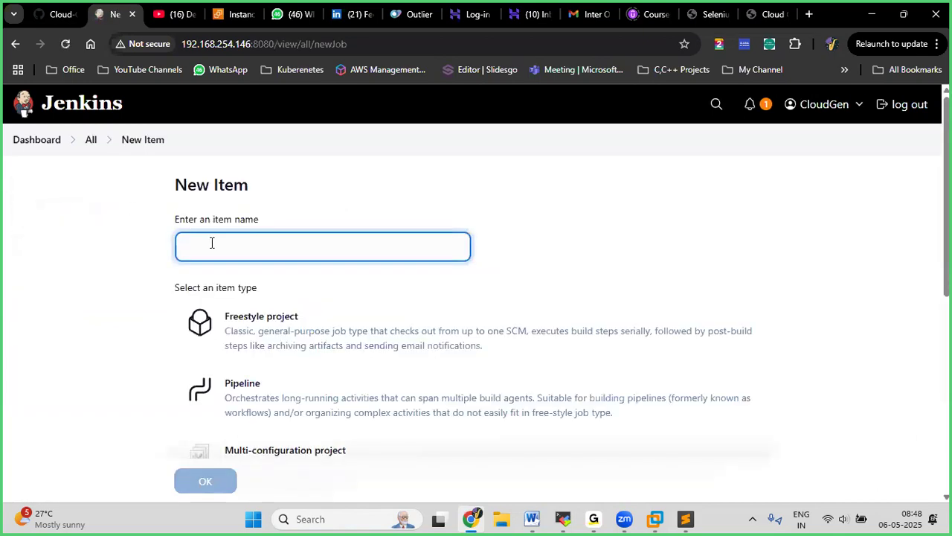
pyautogui.click(212, 242)
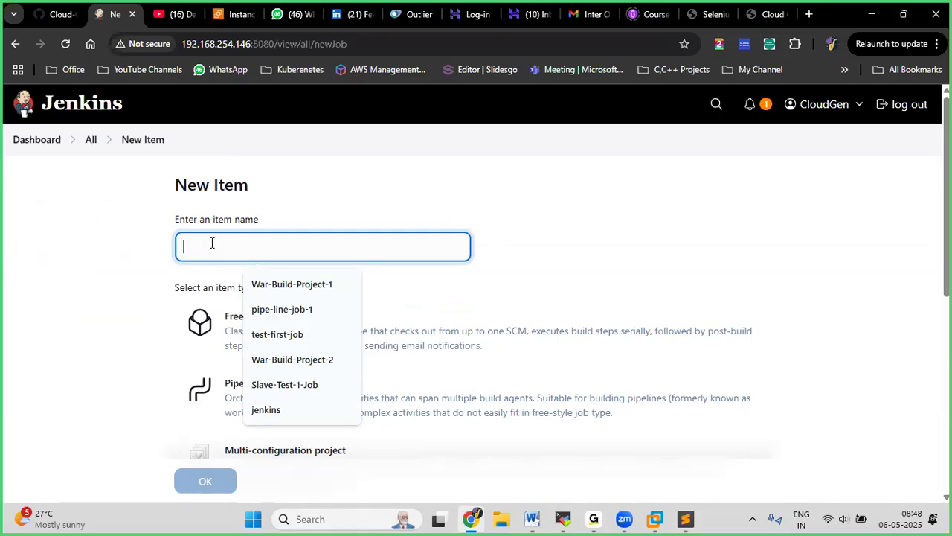
pyautogui.write('T')
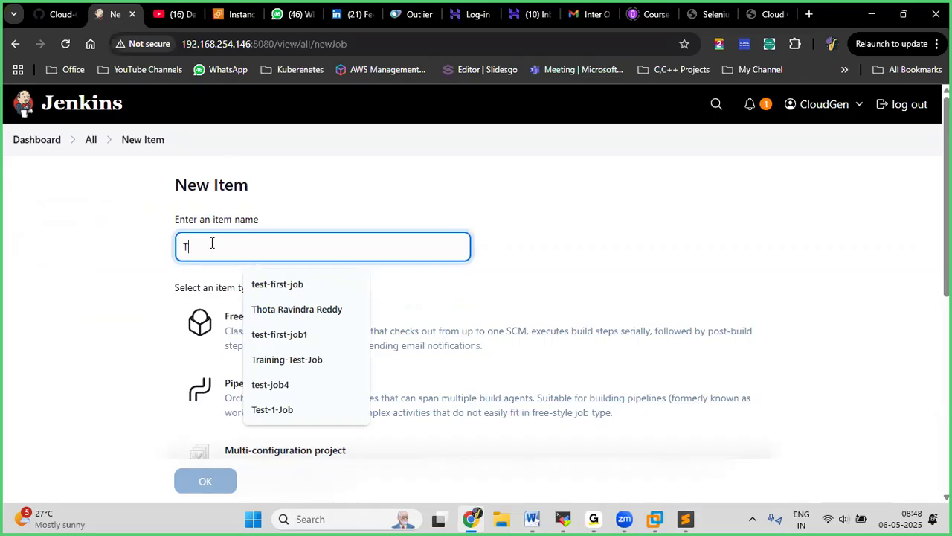
pyautogui.click(266, 285)
pyautogui.write('-2')
pyautogui.click(266, 325)
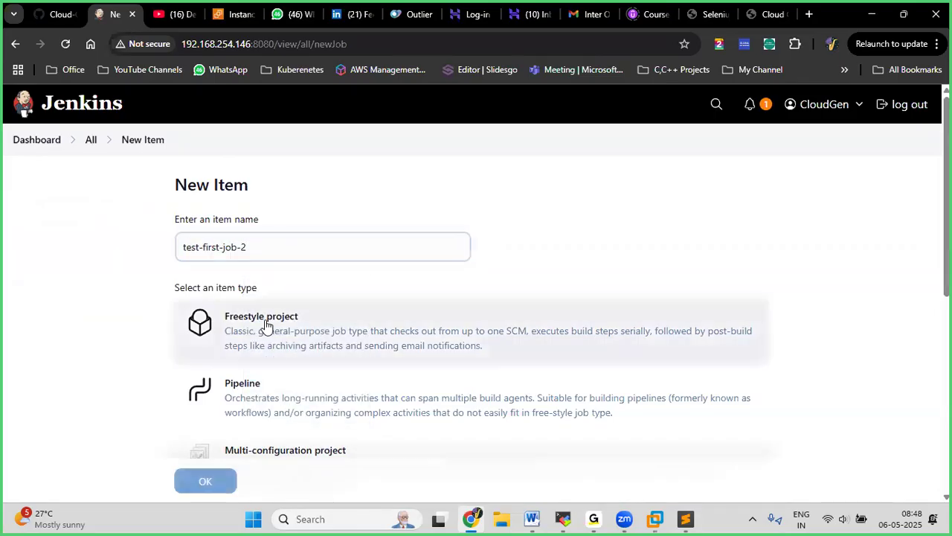
pyautogui.click(207, 481)
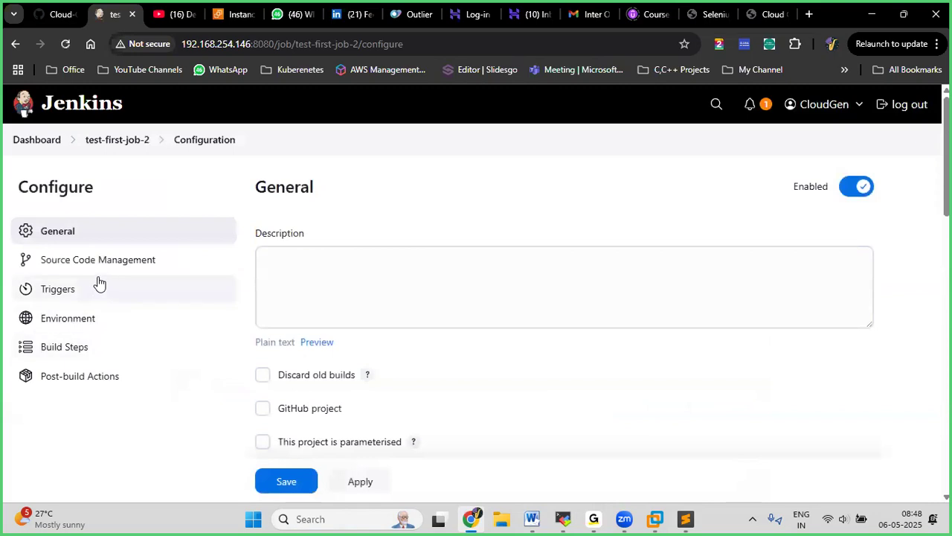
pyautogui.click(97, 265)
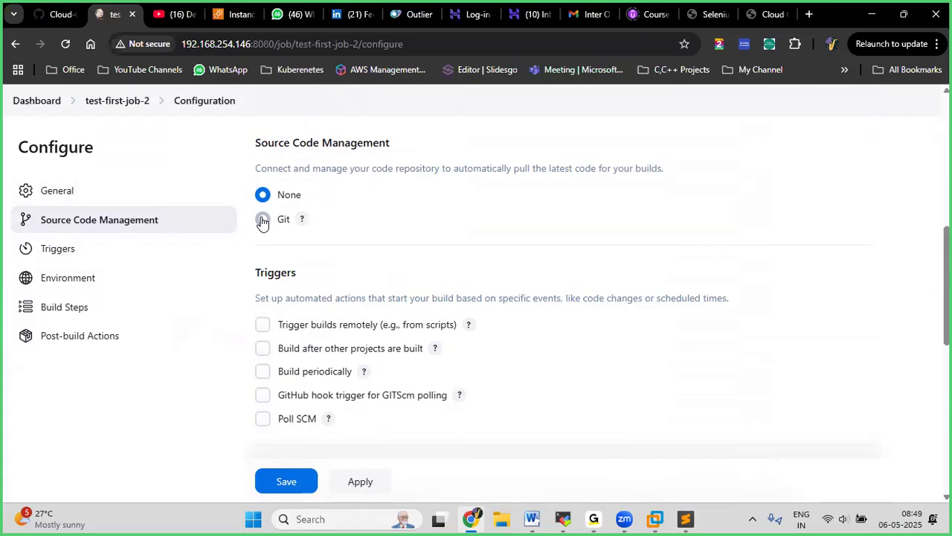
pyautogui.click(261, 220)
pyautogui.click(340, 311)
pyautogui.write('https://github.com/Cloud-Gen-DevOps-Projects/AWS-Terraform-Zomato-Project.git')
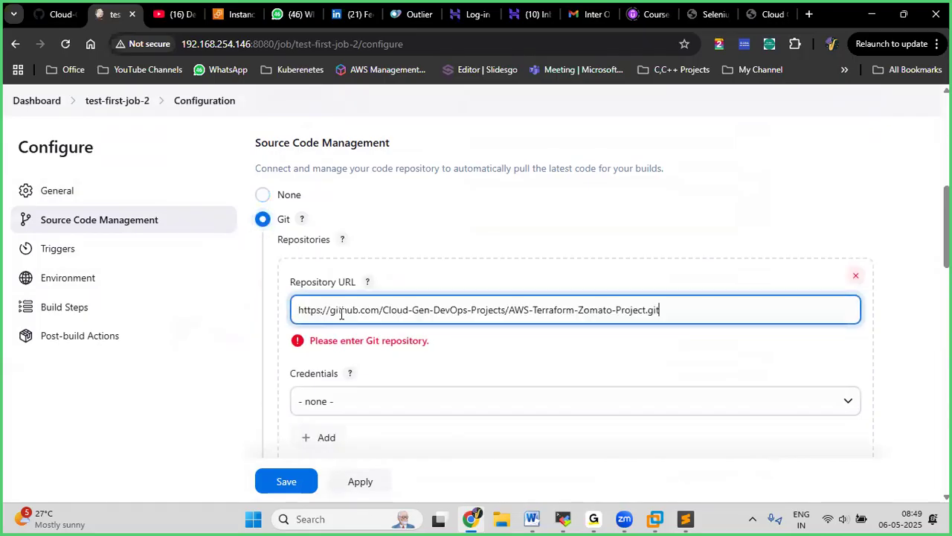
pyautogui.click(228, 346)
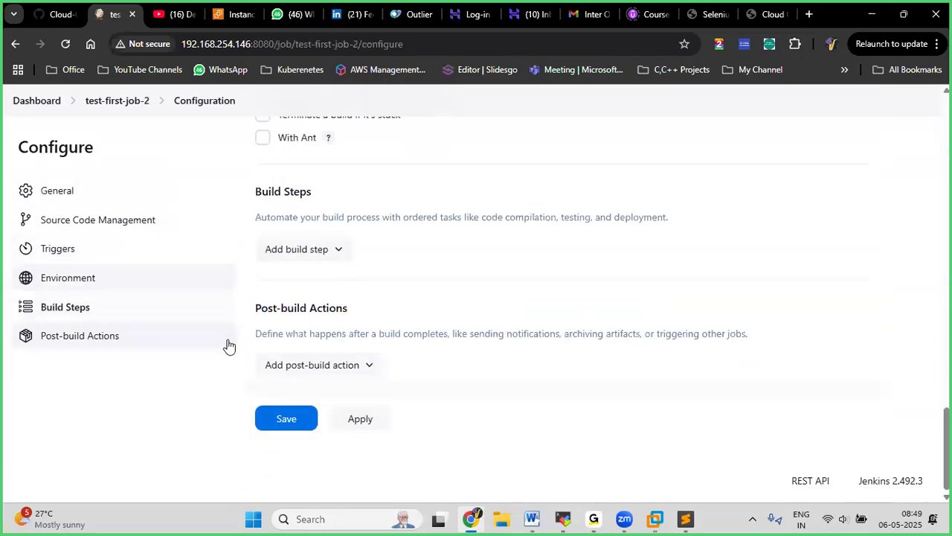
# - Check the repository's branch name on GitHub and set the job's branch specifier to */main
pyautogui.click(134, 274)
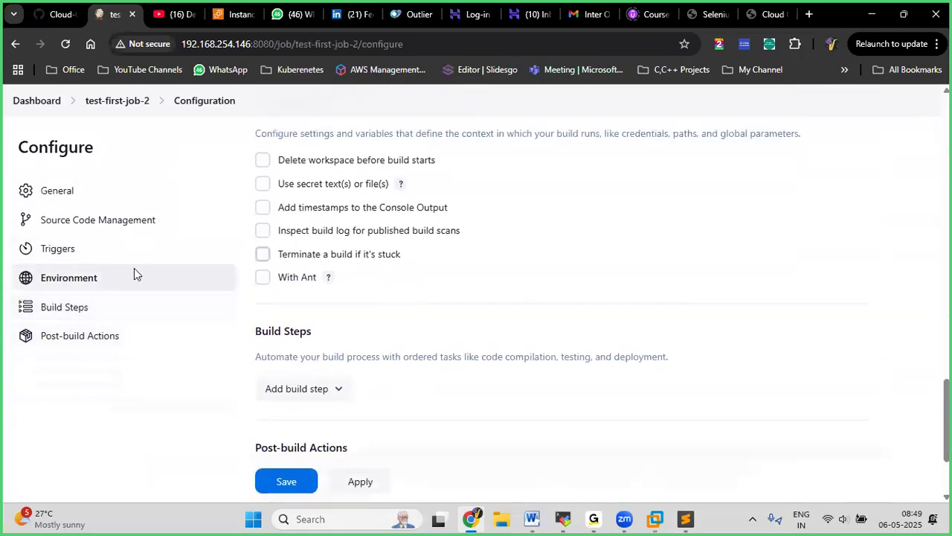
pyautogui.click(77, 221)
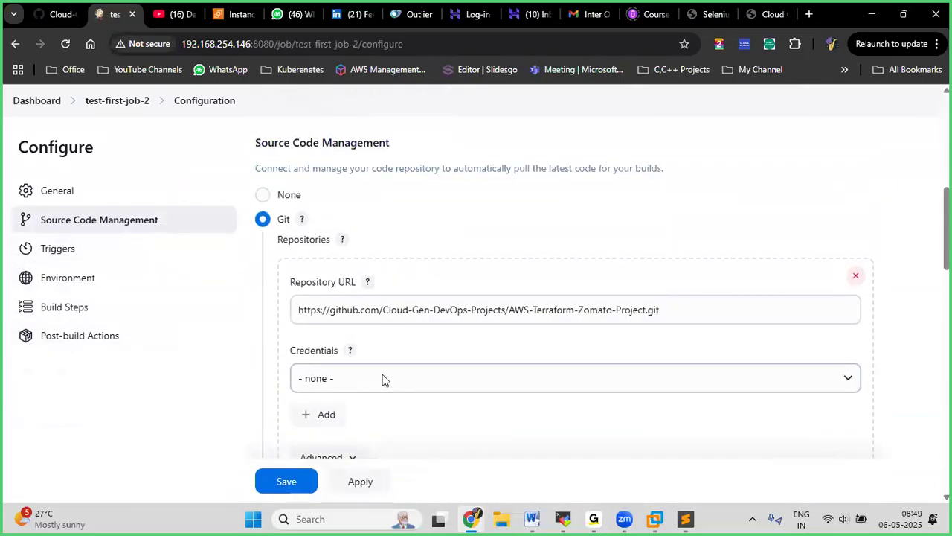
pyautogui.scroll(-2, 382, 348)
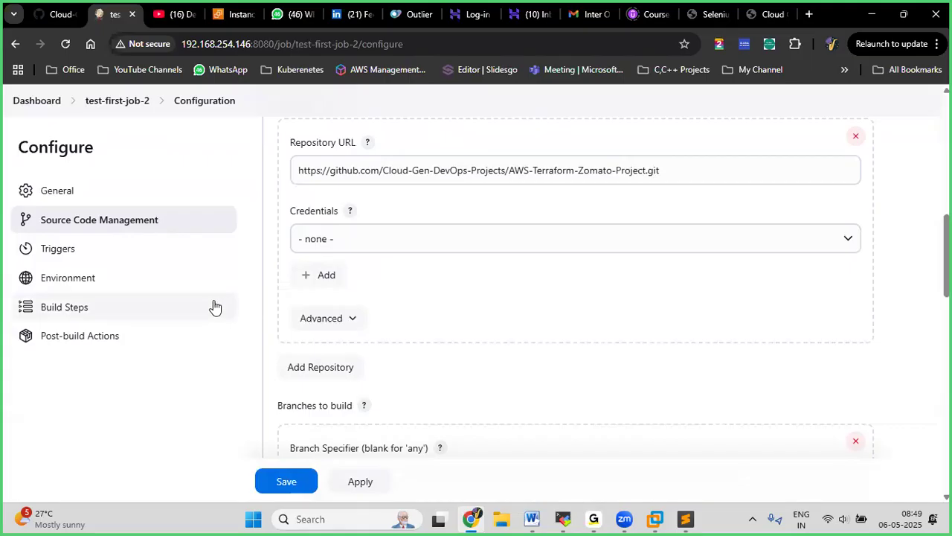
pyautogui.scroll(-1, 215, 305)
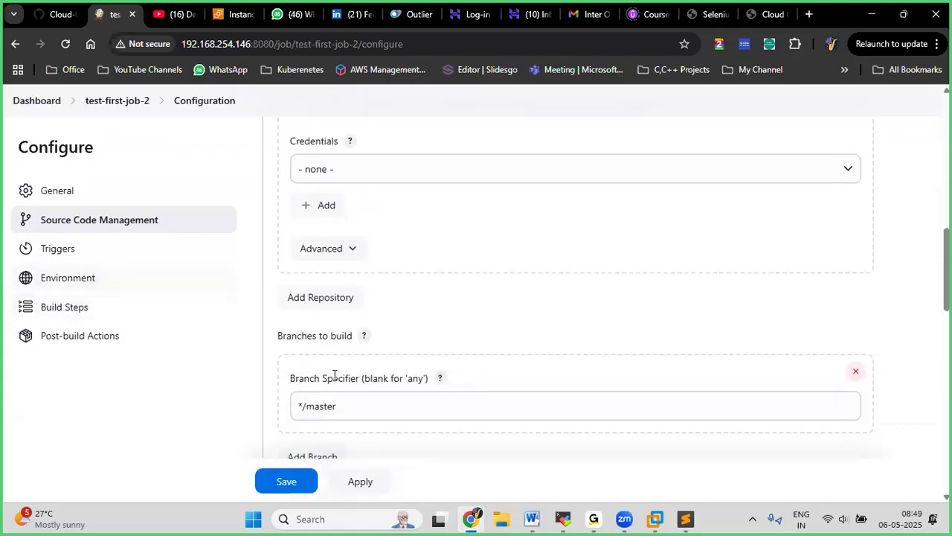
pyautogui.click(54, 21)
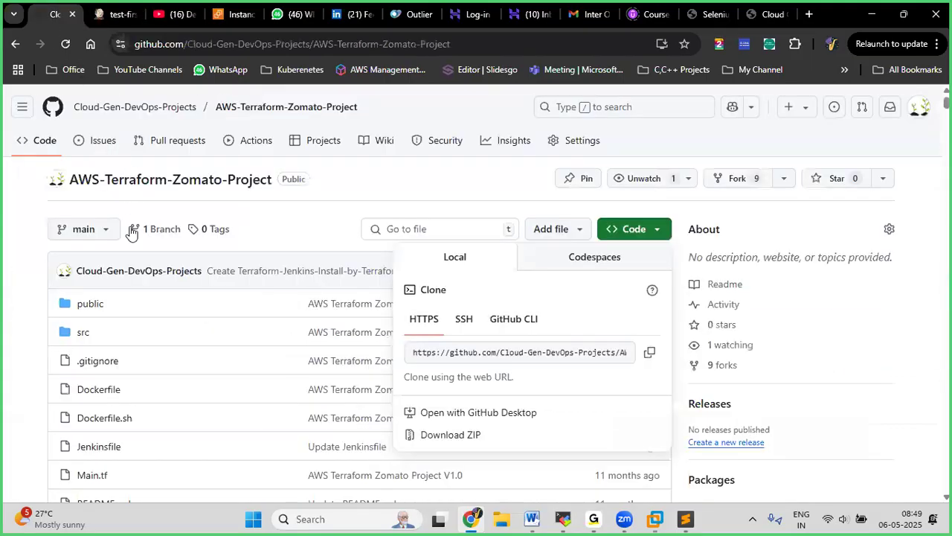
pyautogui.click(5, 250)
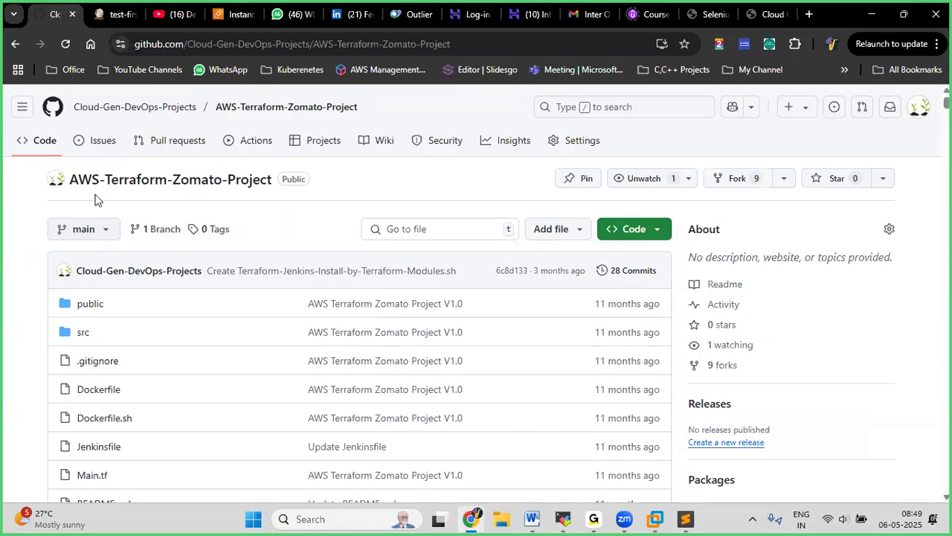
pyautogui.click(115, 15)
pyautogui.moveTo(404, 406); pyautogui.dragTo(313, 407)
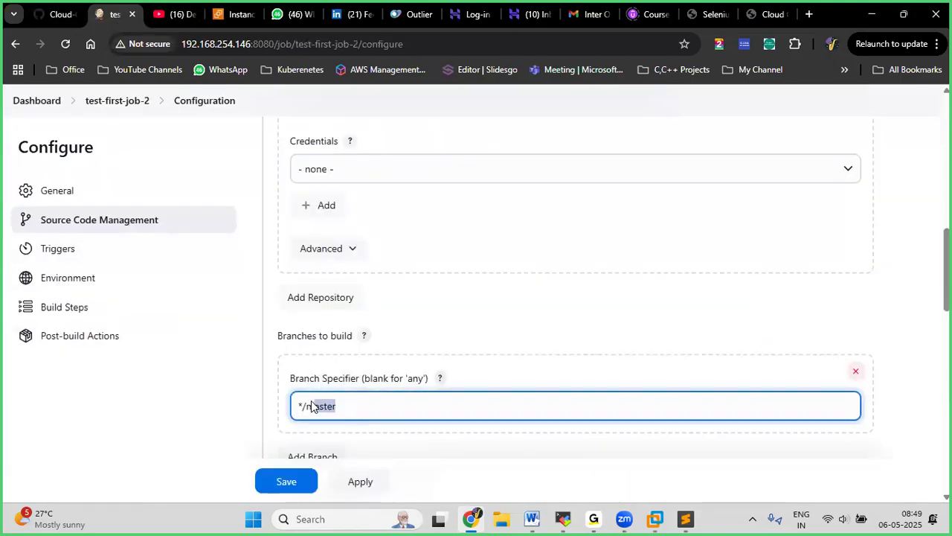
pyautogui.press('BackSpace')
pyautogui.write('ain')
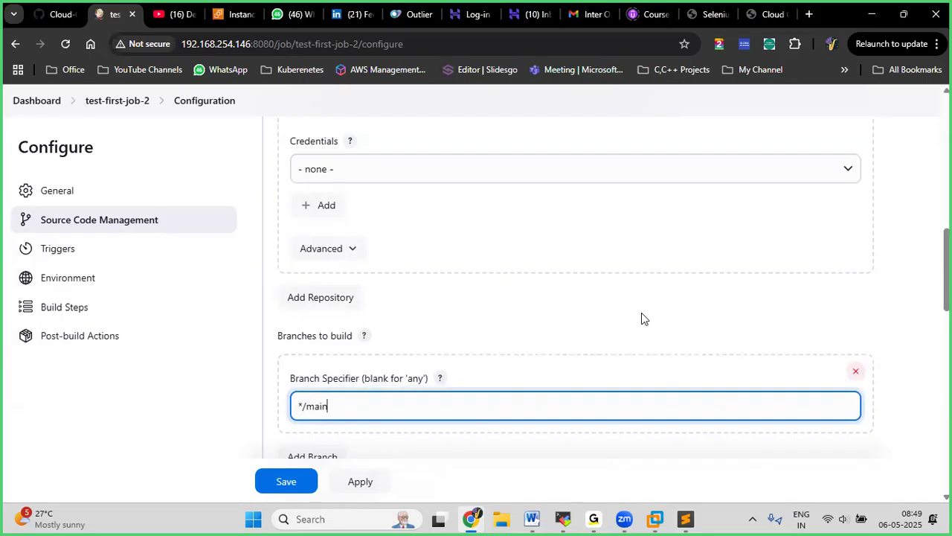
# - Enable the Build periodically trigger and open the help for its Schedule field
pyautogui.click(64, 249)
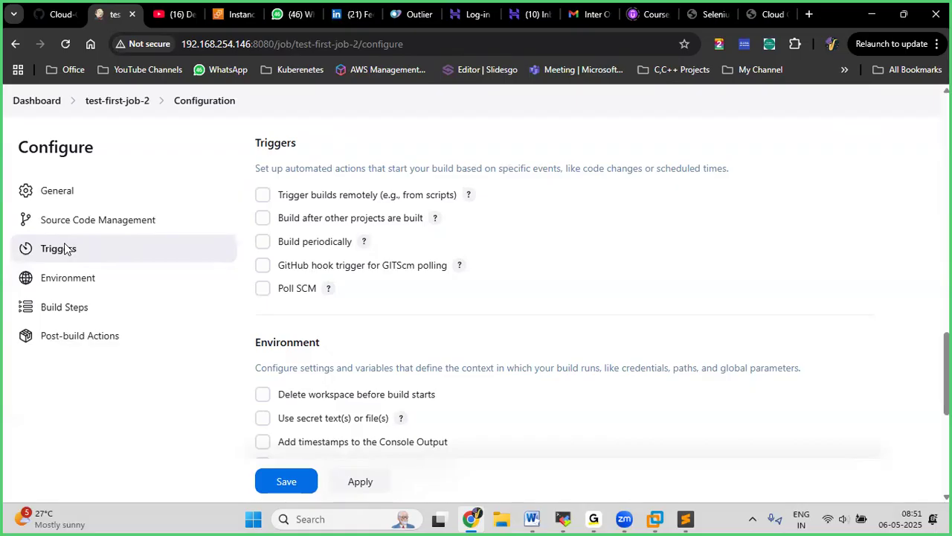
pyautogui.click(263, 242)
pyautogui.scroll(-1, 331, 300)
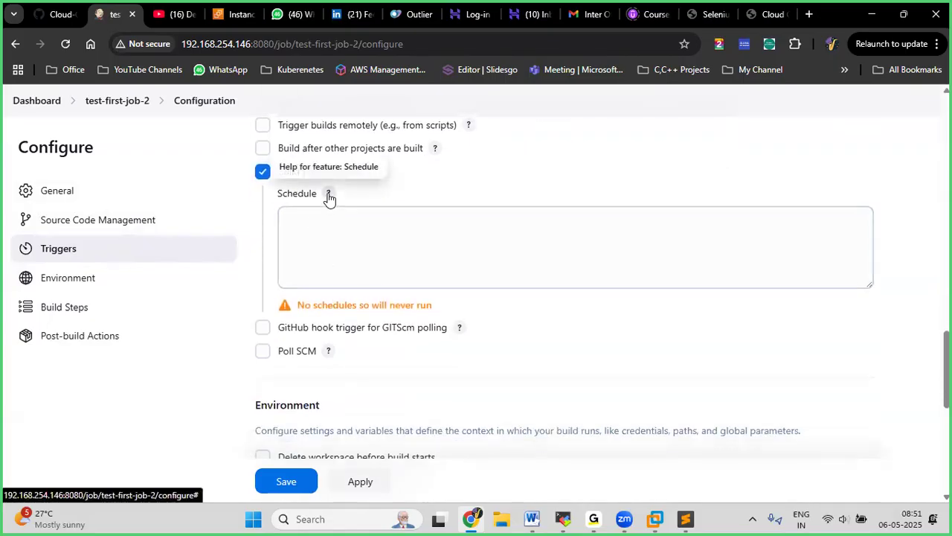
pyautogui.click(328, 195)
# - Examine the cron syntax in the Schedule help, covering the minute, hour, DOM, month and DOW fields
pyautogui.scroll(-2, 339, 227)
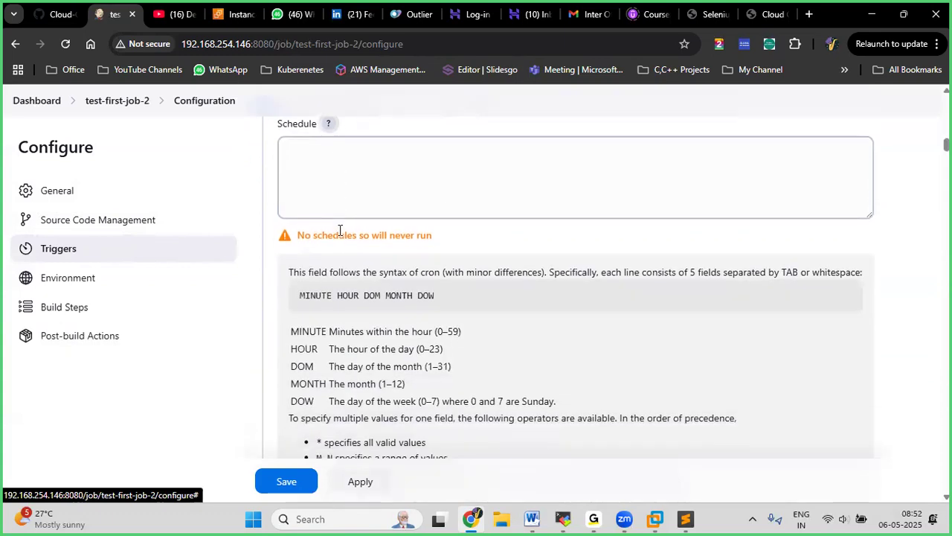
pyautogui.moveTo(291, 260); pyautogui.dragTo(400, 269)
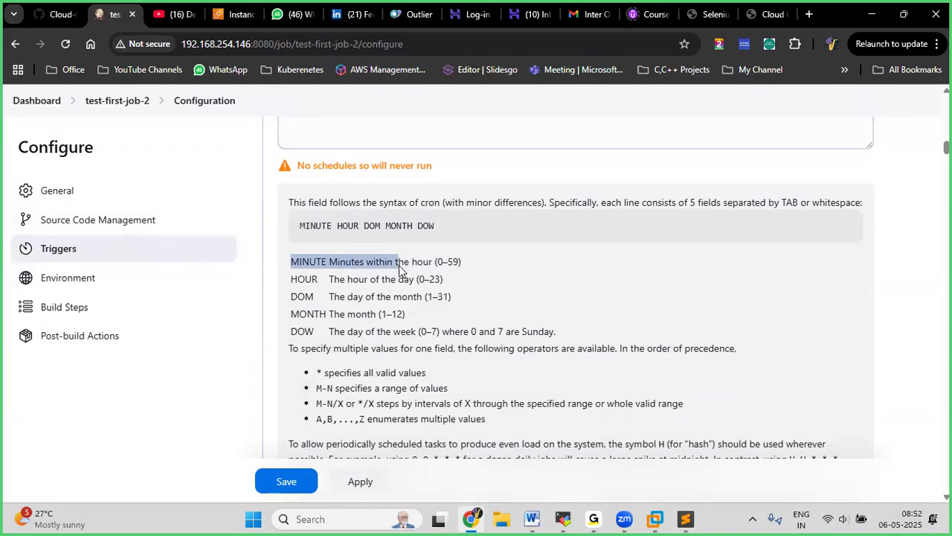
pyautogui.moveTo(297, 279); pyautogui.dragTo(333, 284)
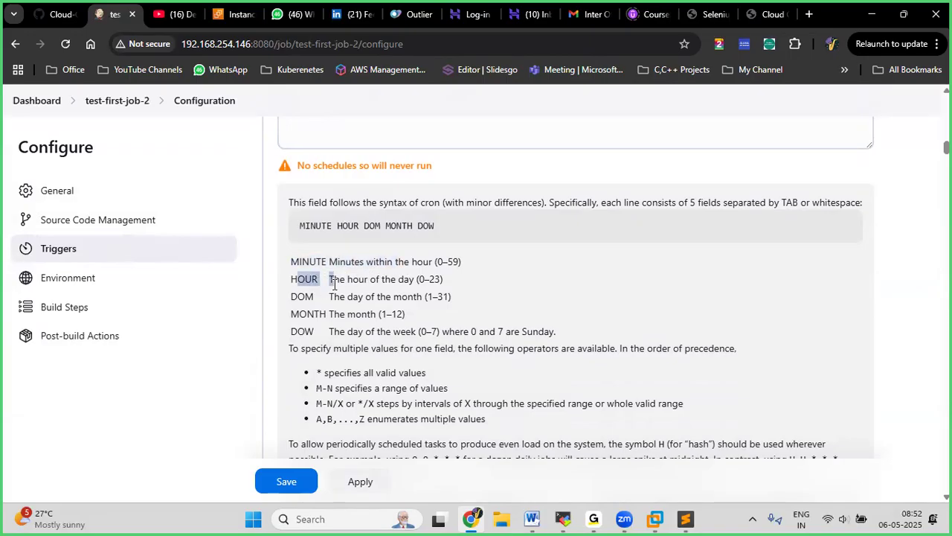
pyautogui.click(299, 296)
pyautogui.moveTo(308, 295); pyautogui.dragTo(306, 334)
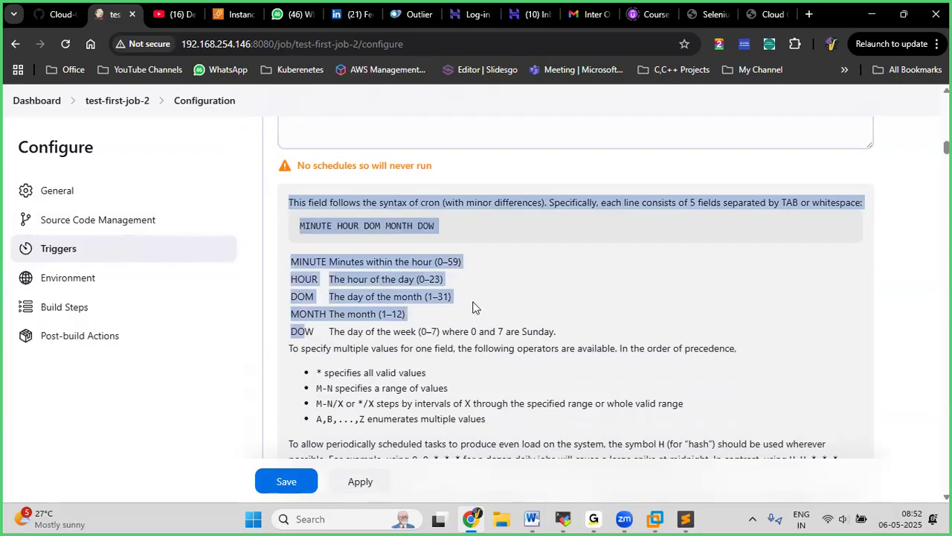
pyautogui.click(476, 305)
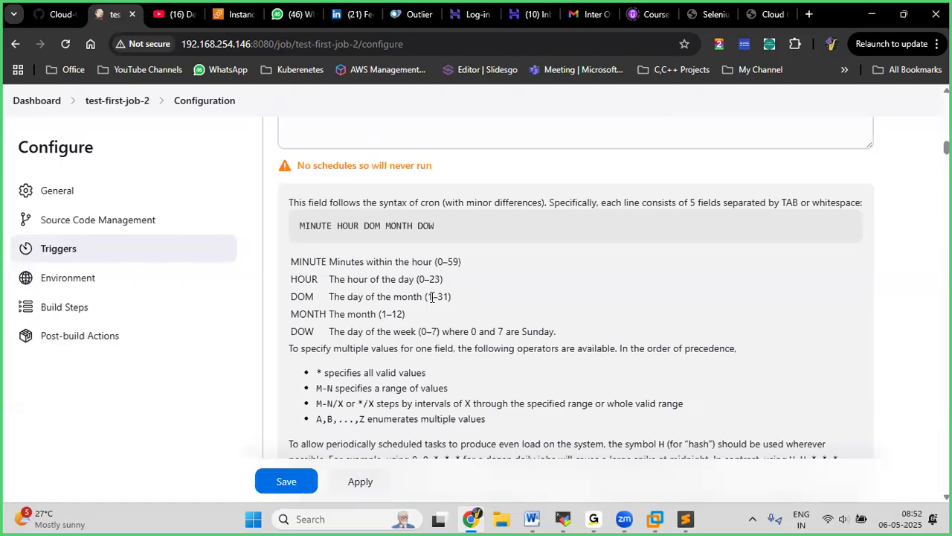
pyautogui.moveTo(305, 226); pyautogui.dragTo(435, 225)
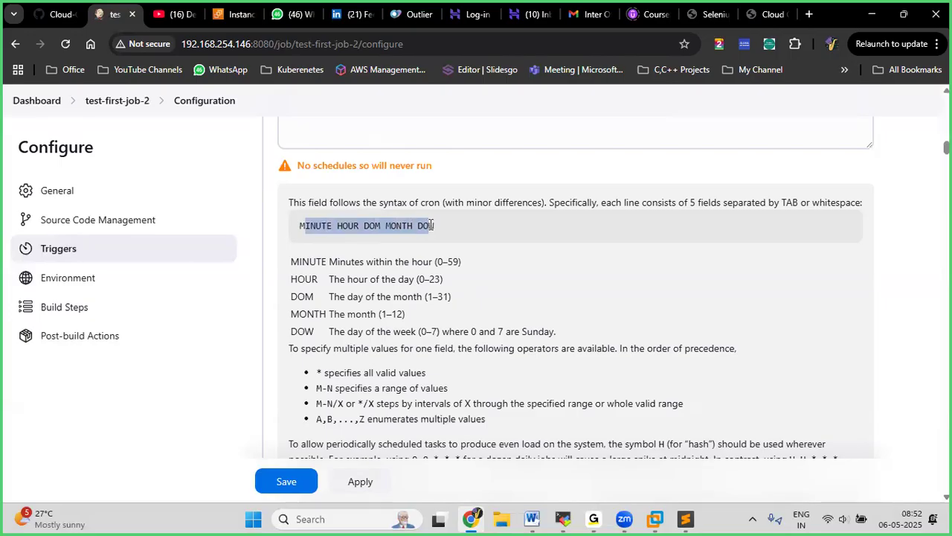
pyautogui.moveTo(342, 225); pyautogui.dragTo(375, 225)
pyautogui.click(392, 228)
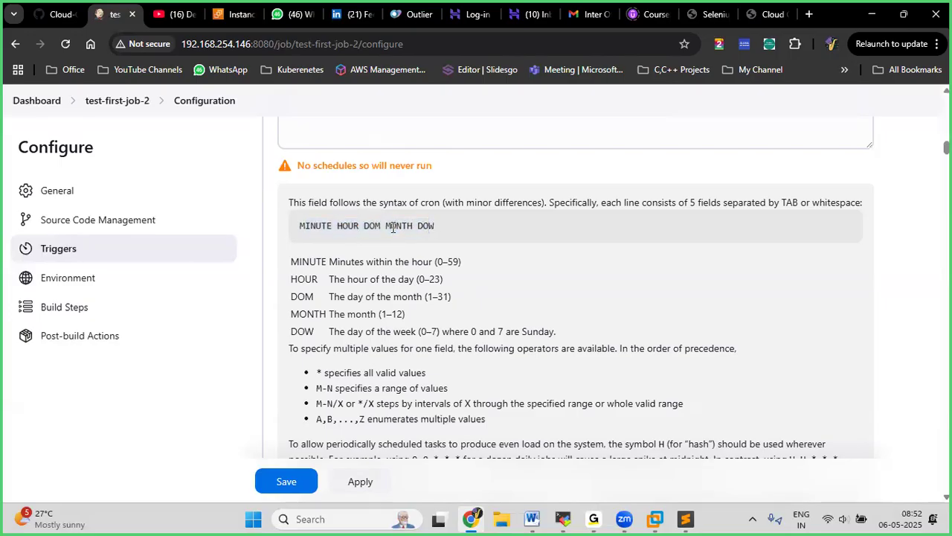
pyautogui.moveTo(417, 227); pyautogui.dragTo(434, 230)
# - Read the example cron schedules and the time zone section with its supported IDs in the Schedule help
pyautogui.scroll(-4, 432, 273)
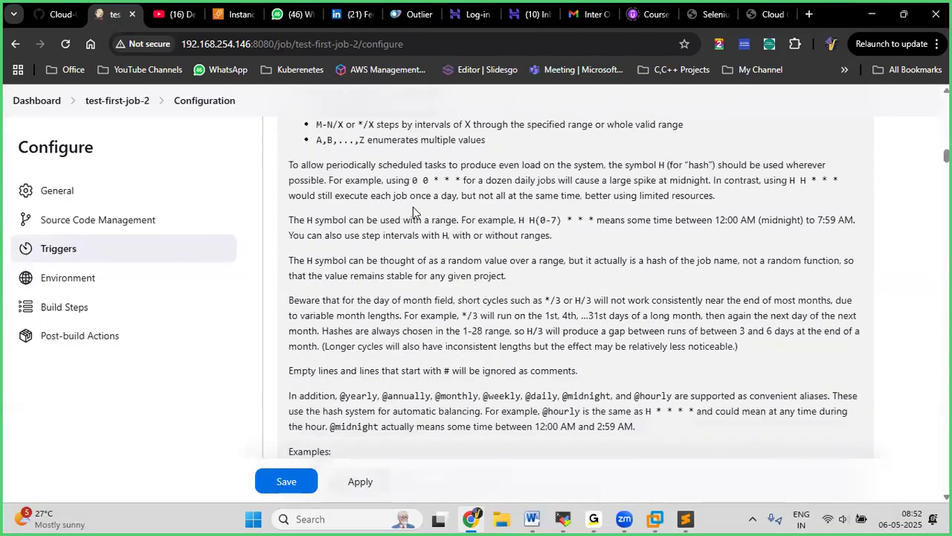
pyautogui.scroll(-3, 414, 211)
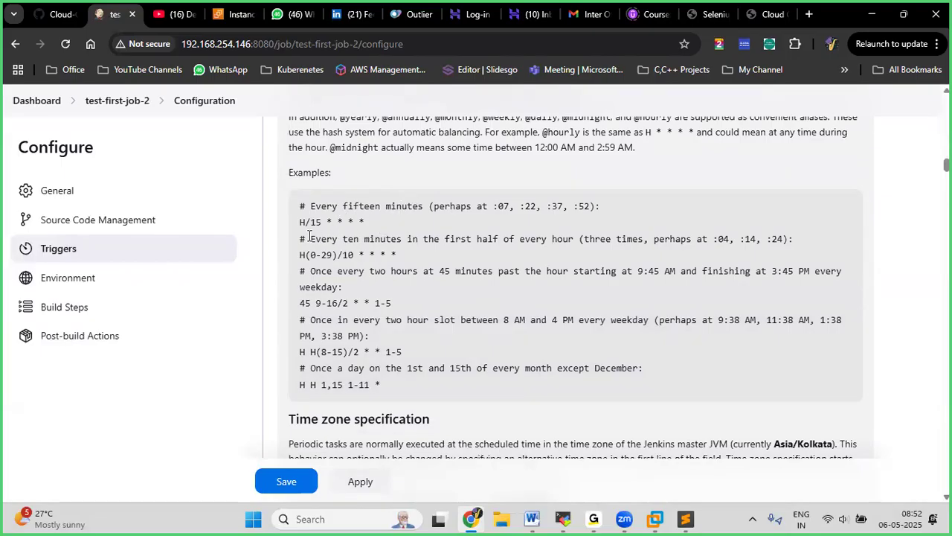
pyautogui.moveTo(320, 239); pyautogui.dragTo(557, 238)
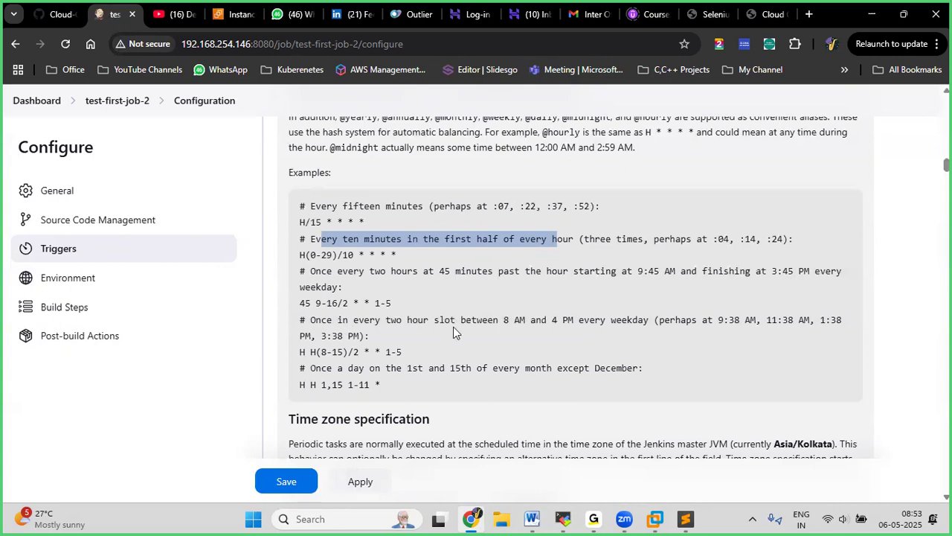
pyautogui.moveTo(503, 320); pyautogui.dragTo(572, 322)
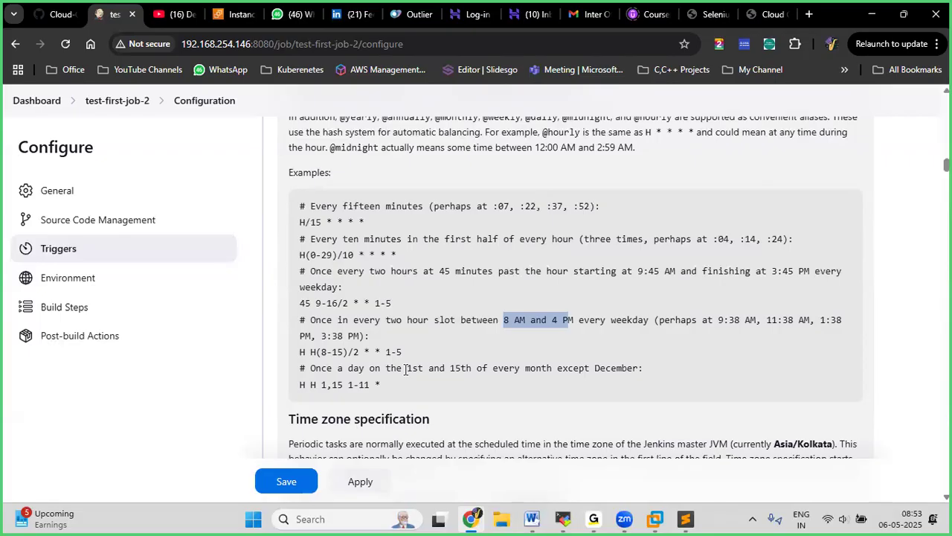
pyautogui.moveTo(596, 368); pyautogui.dragTo(622, 366)
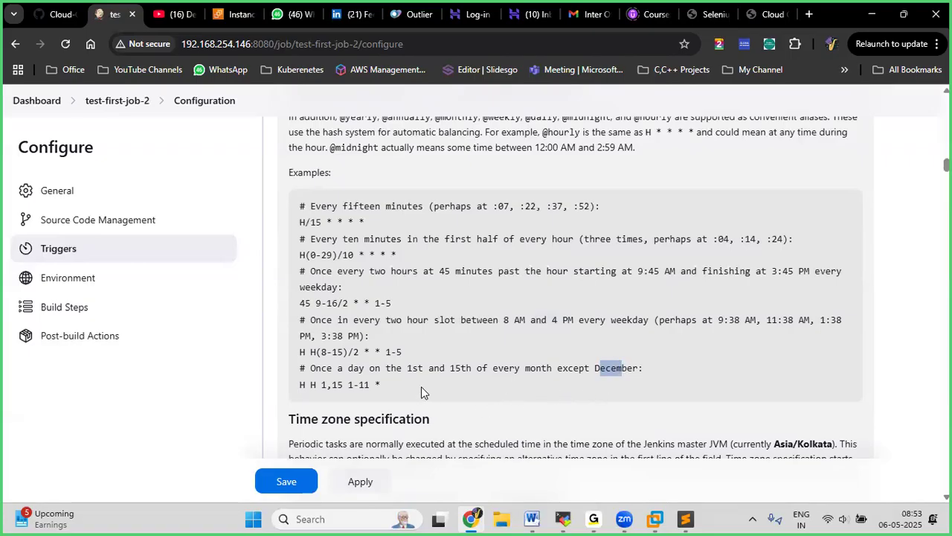
pyautogui.scroll(-4, 376, 379)
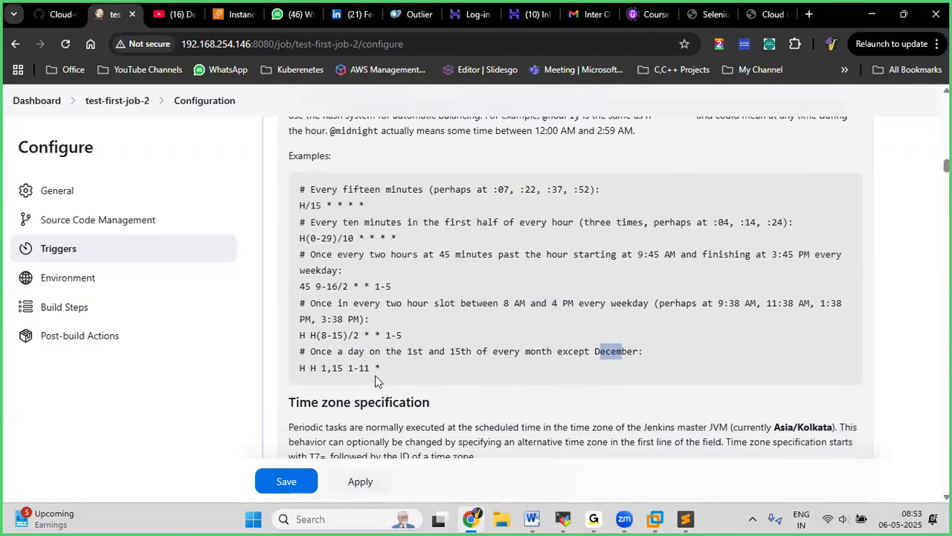
pyautogui.scroll(-3, 445, 258)
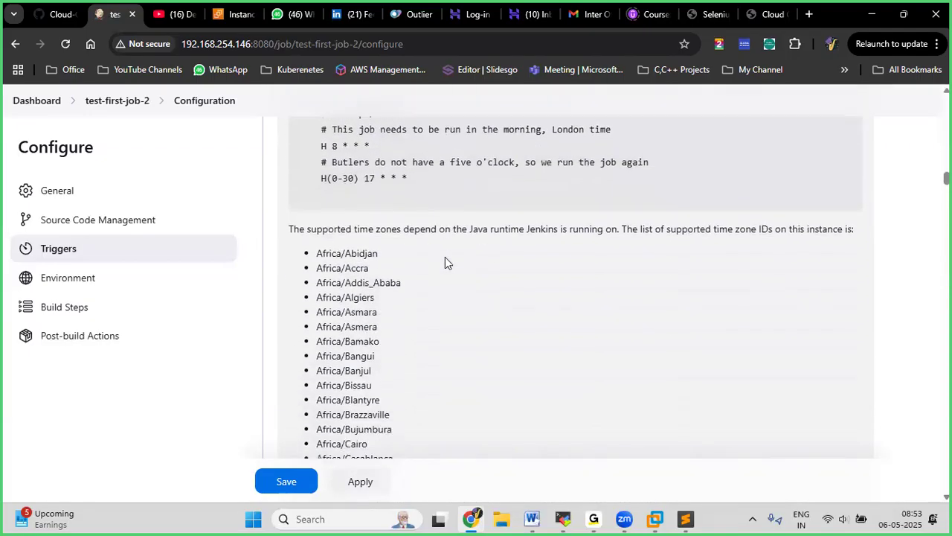
pyautogui.scroll(-4, 445, 262)
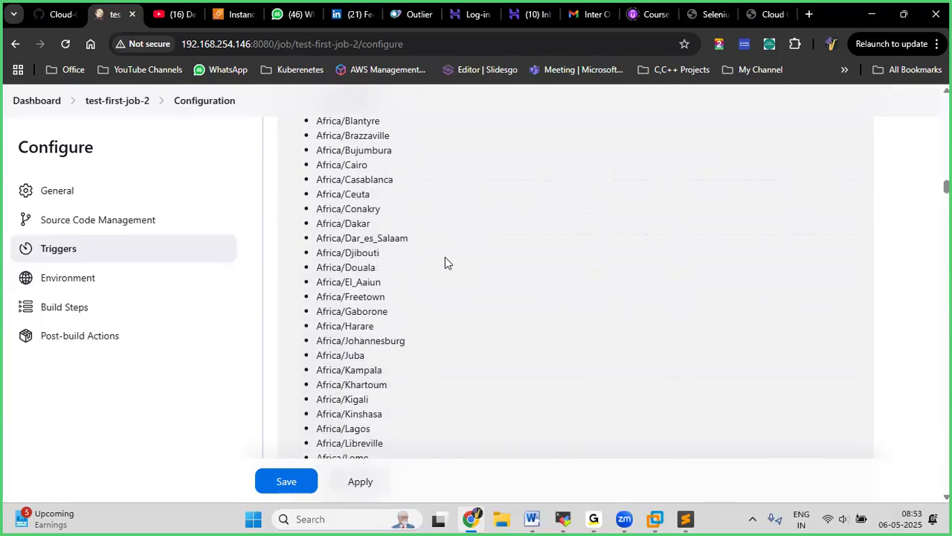
pyautogui.scroll(-8, 445, 263)
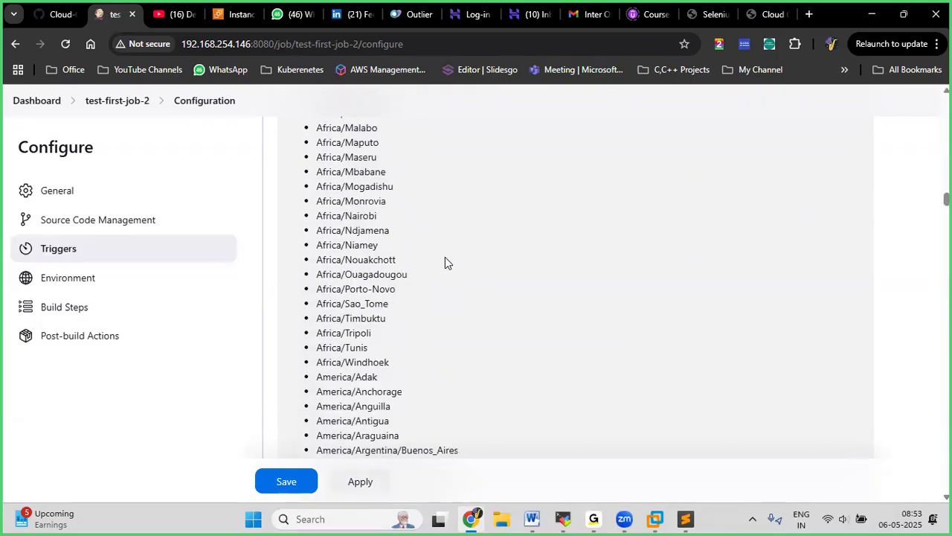
# - Set the Build periodically Schedule to * * * * * so the job runs every minute
pyautogui.scroll(-2, 445, 261)
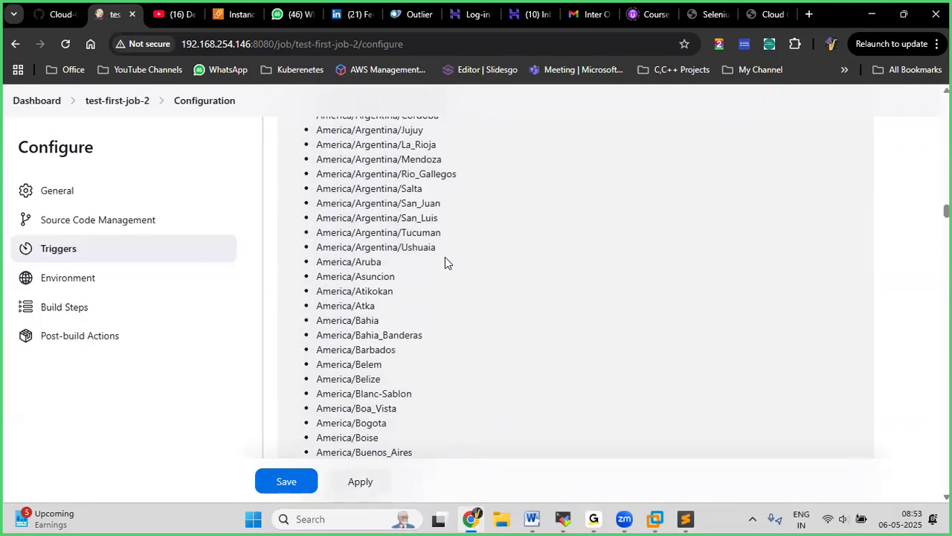
pyautogui.scroll(-2, 445, 260)
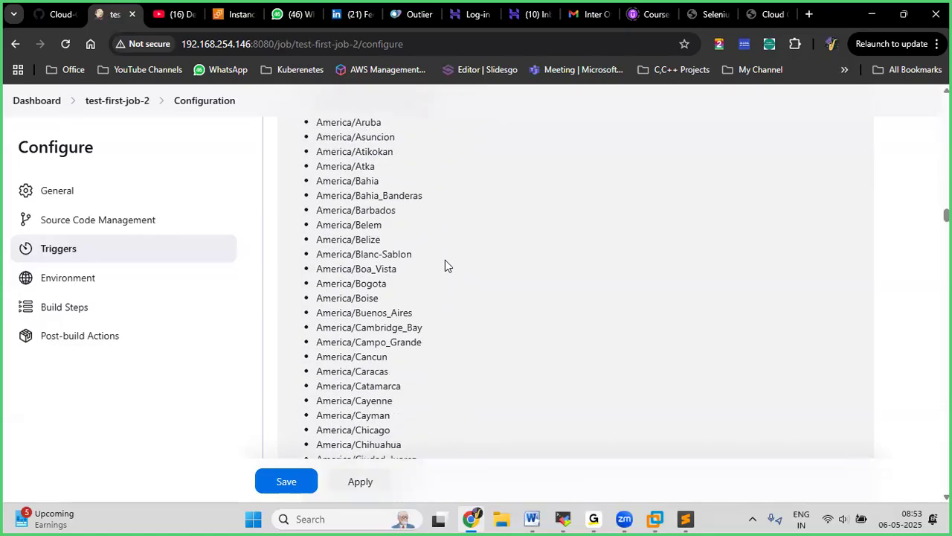
pyautogui.scroll(17, 459, 352)
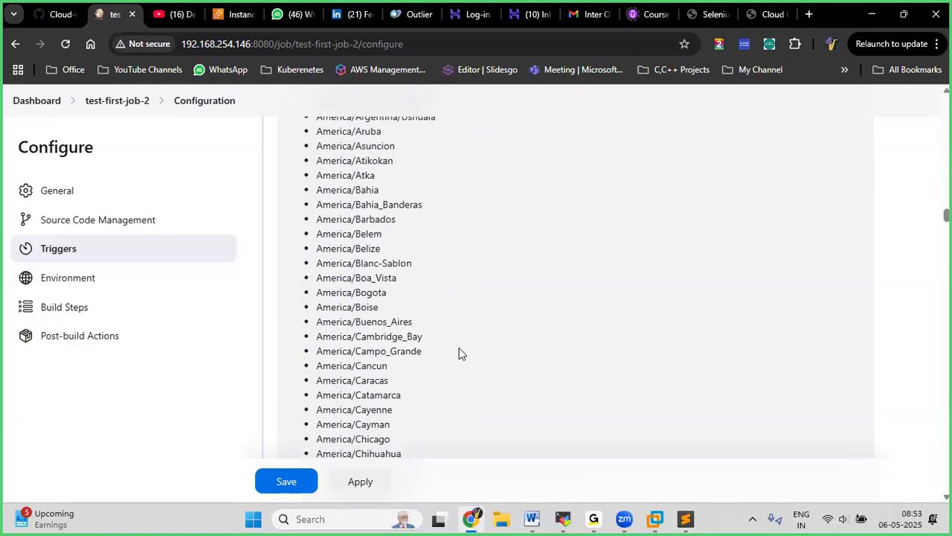
pyautogui.scroll(20, 459, 353)
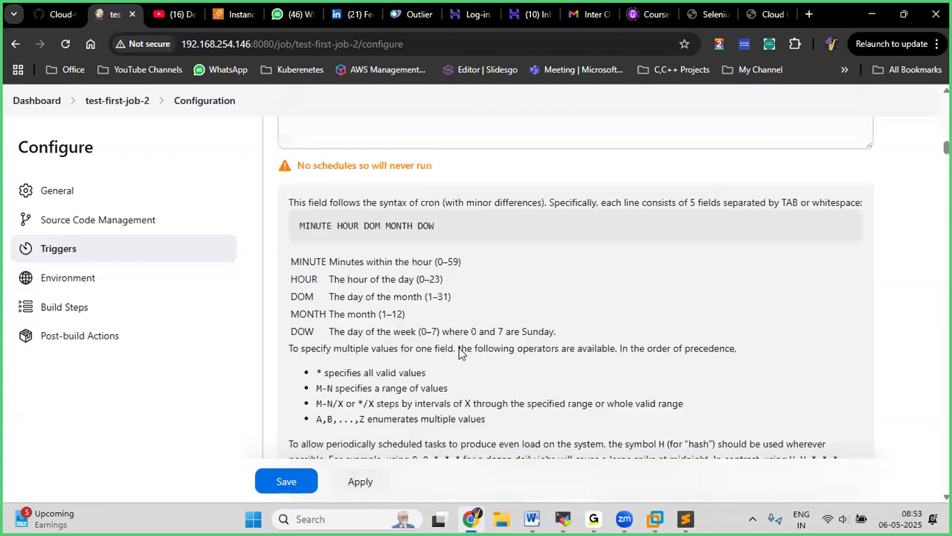
pyautogui.scroll(-5, 459, 353)
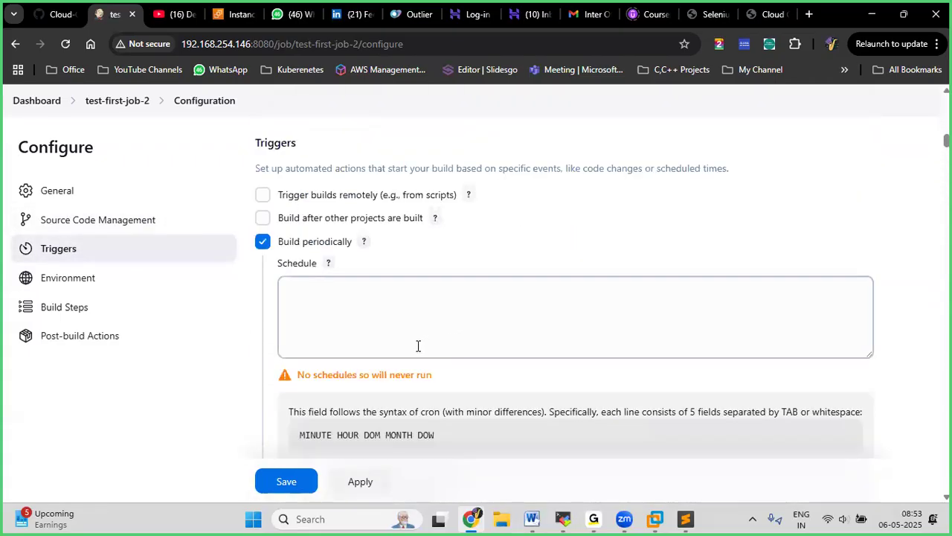
pyautogui.click(351, 290)
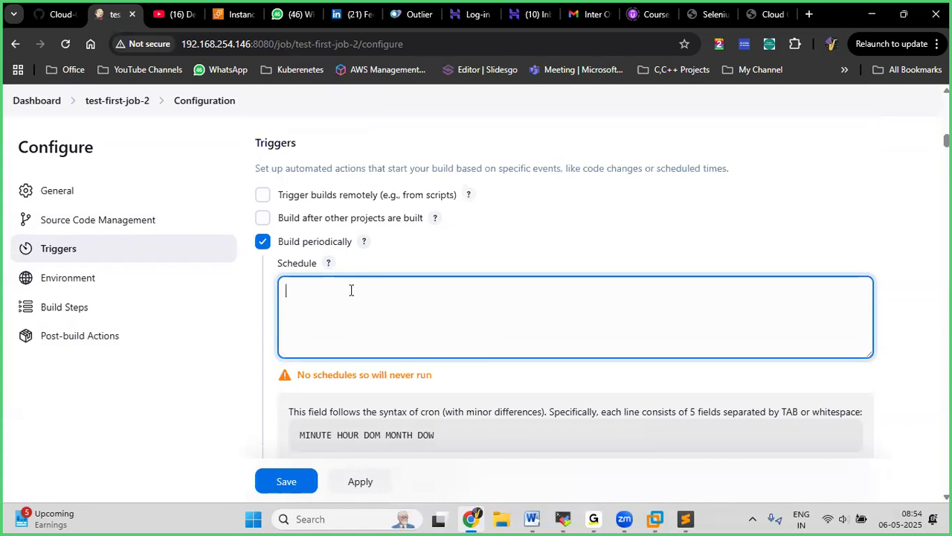
pyautogui.write('* * * * *')
pyautogui.press('BackSpace')
pyautogui.press('BackSpace')
pyautogui.press('BackSpace')
pyautogui.press('BackSpace')
pyautogui.press('BackSpace')
pyautogui.press('BackSpace')
pyautogui.press('BackSpace')
pyautogui.press('BackSpace')
pyautogui.write('* *')
pyautogui.press('BackSpace')
pyautogui.press('BackSpace')
pyautogui.write('**')
pyautogui.press('BackSpace')
pyautogui.write('* * * *')
# - Review the MINUTE HOUR DOM MONTH DOW field order in the Schedule help and save the job configuration
pyautogui.moveTo(323, 434); pyautogui.dragTo(331, 434)
pyautogui.scroll(-2, 352, 422)
pyautogui.scroll(1, 348, 388)
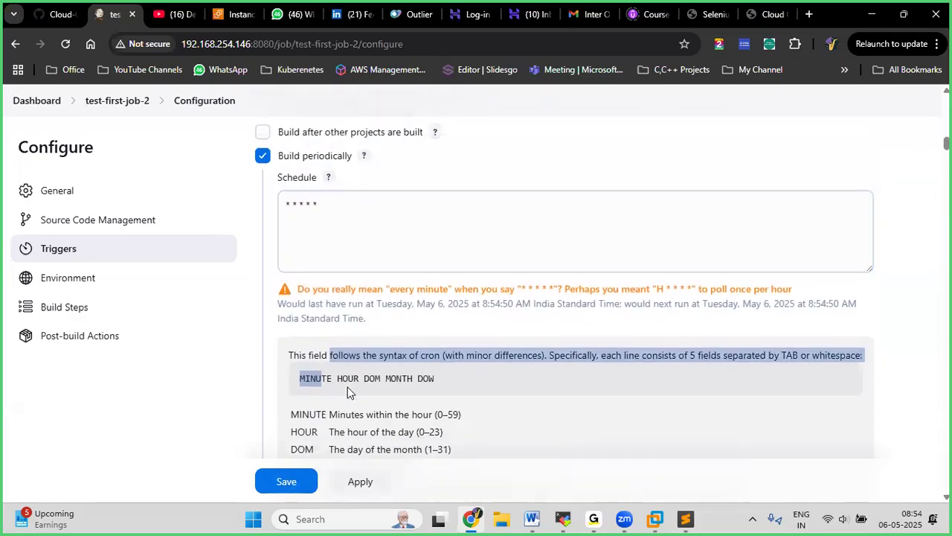
pyautogui.moveTo(343, 395); pyautogui.dragTo(369, 396)
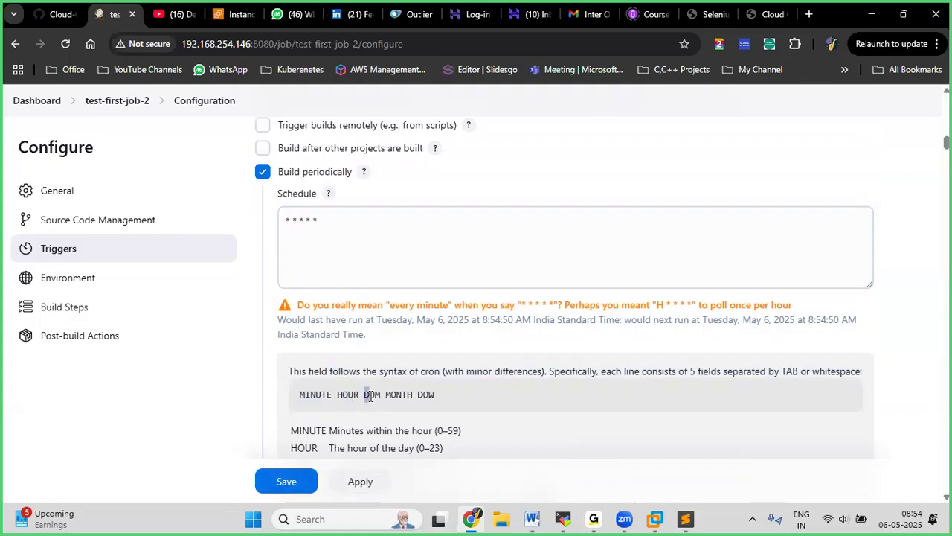
pyautogui.click(394, 392)
pyautogui.click(288, 492)
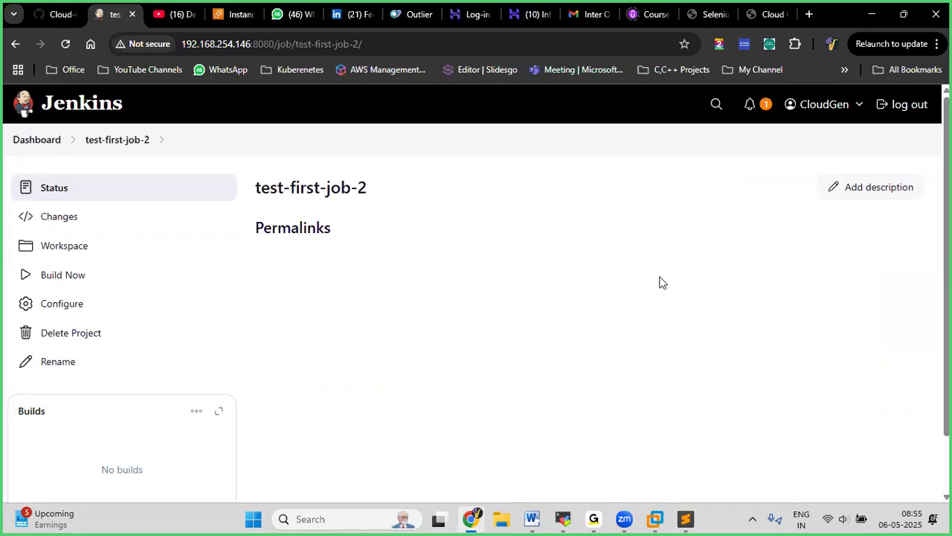
# - Open the console output of test-first-job-2's build #1 once the build finishes and read its log
pyautogui.scroll(-1, 662, 283)
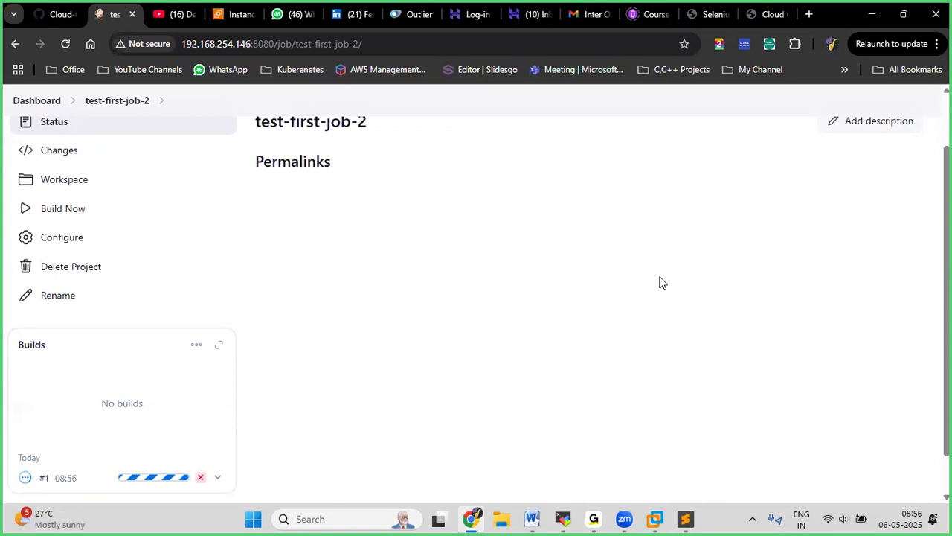
pyautogui.scroll(-1, 651, 282)
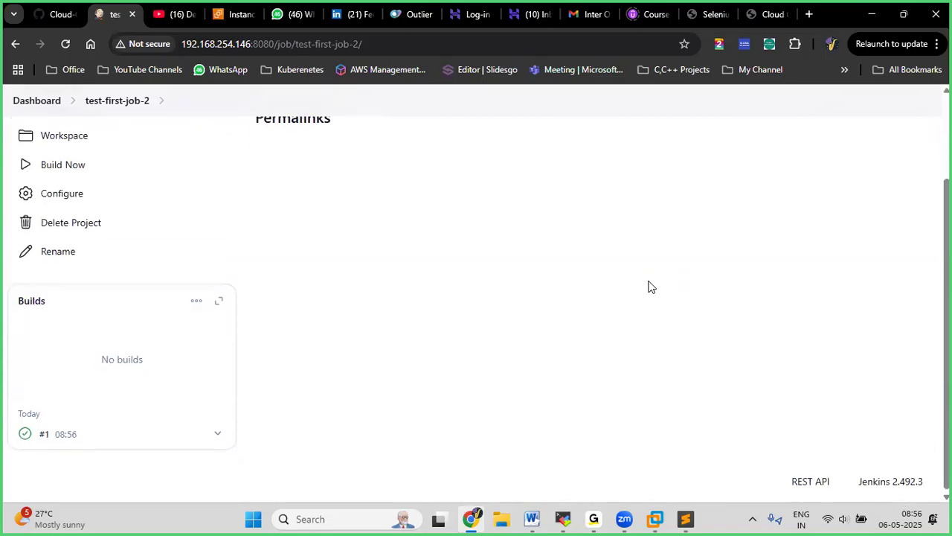
pyautogui.click(23, 436)
pyautogui.scroll(-3, 481, 328)
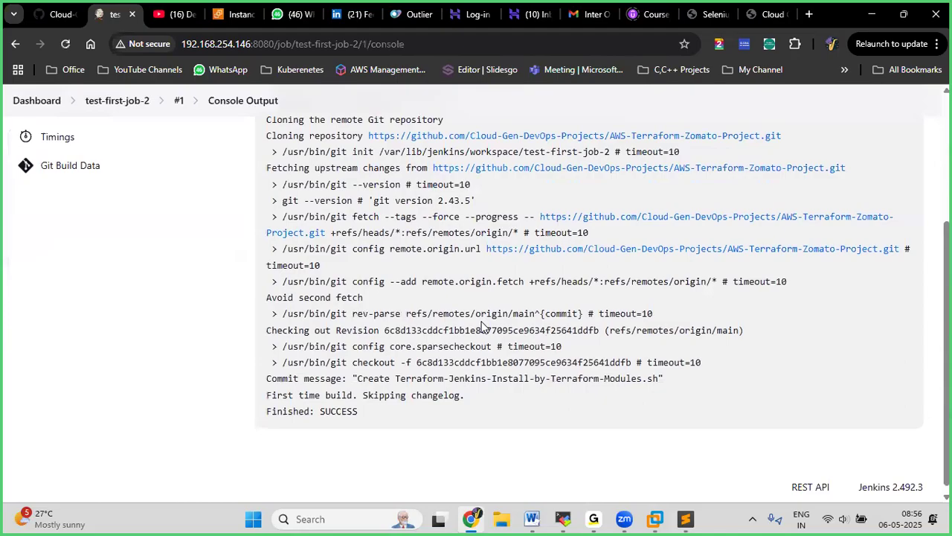
pyautogui.scroll(2, 482, 320)
pyautogui.scroll(1, 482, 321)
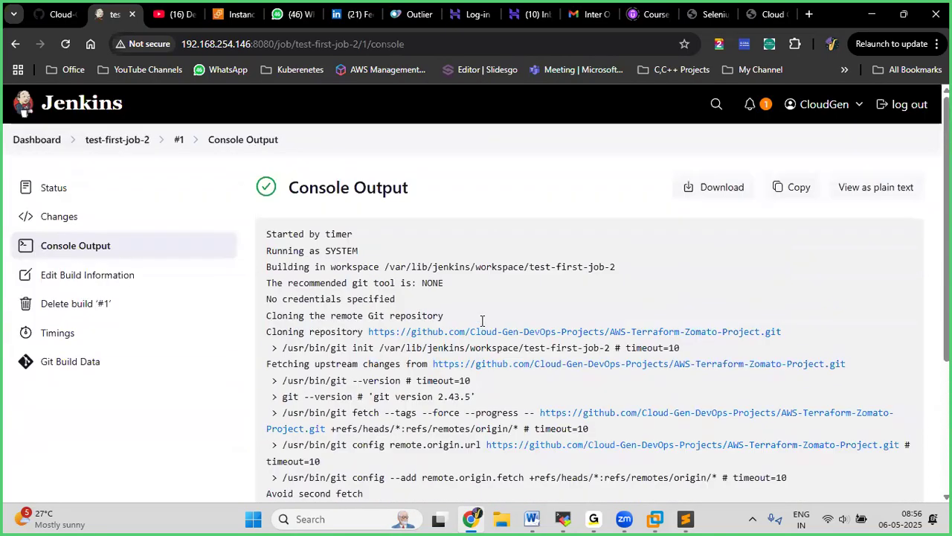
# - Examine the workspace path /var/lib/jenkins/workspace/test-first-job-2 in the console output, folder by folder
pyautogui.moveTo(529, 271); pyautogui.dragTo(616, 272)
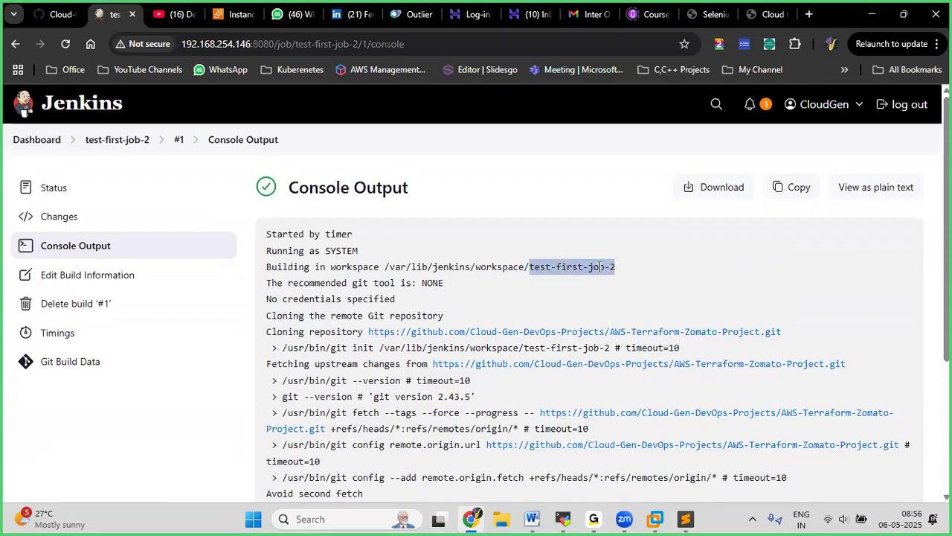
pyautogui.moveTo(479, 269); pyautogui.dragTo(503, 269)
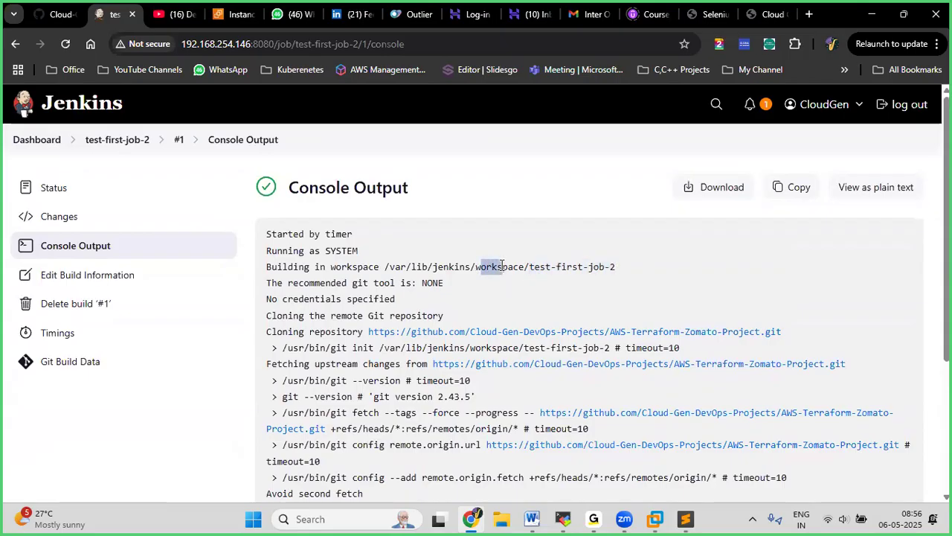
pyautogui.moveTo(444, 266); pyautogui.dragTo(456, 267)
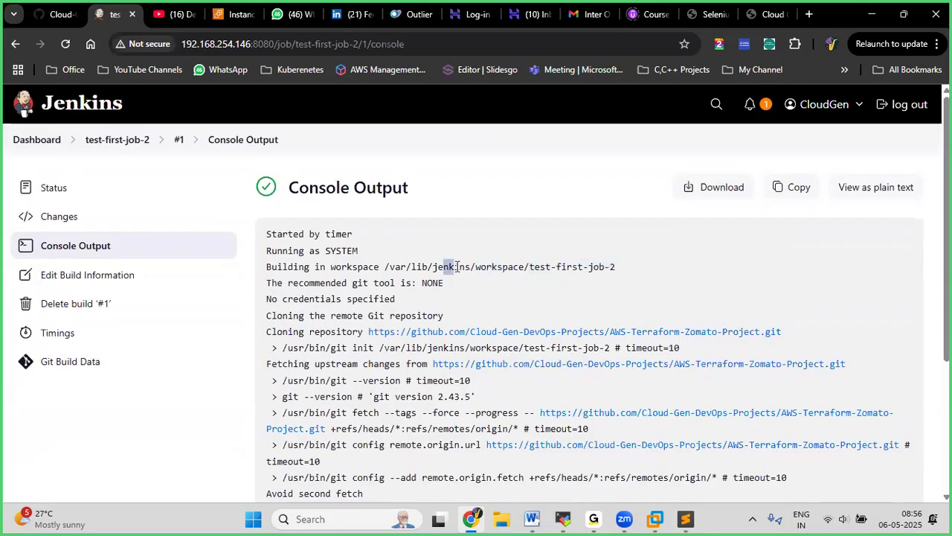
pyautogui.click(421, 264)
pyautogui.moveTo(387, 264); pyautogui.dragTo(633, 268)
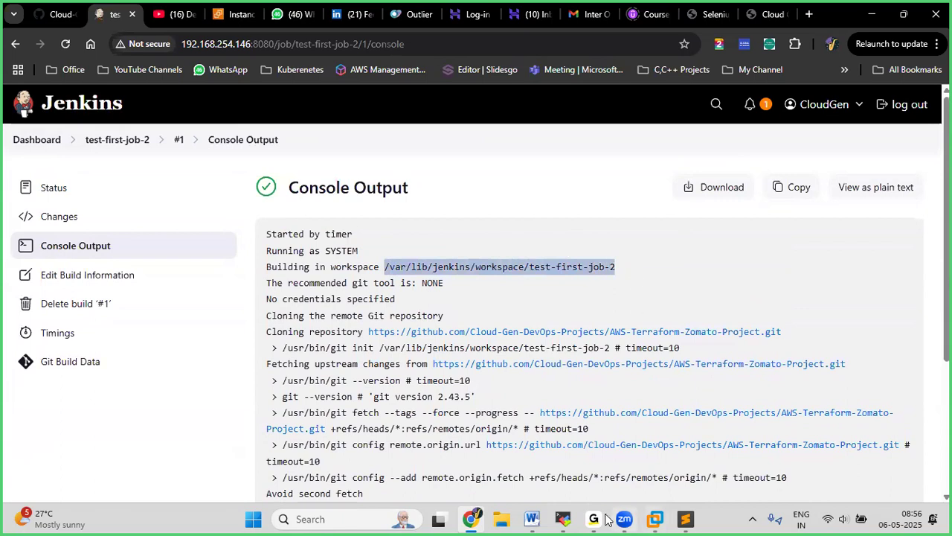
# - Switch to the MobaXterm terminal, change to /var/lib/jenkins/workspace/ and list its contents with ll
pyautogui.click(563, 518)
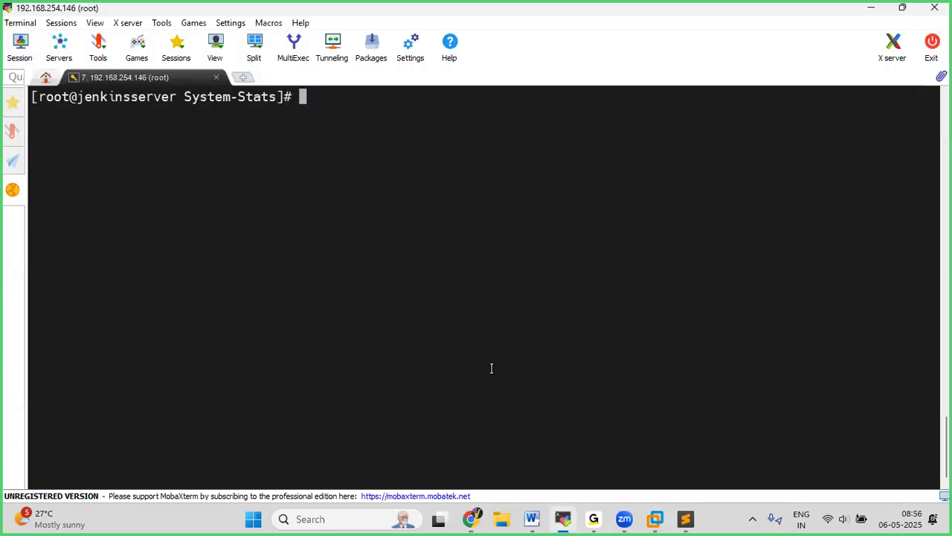
pyautogui.write('cd /var/lib/j')
pyautogui.press('Tab')
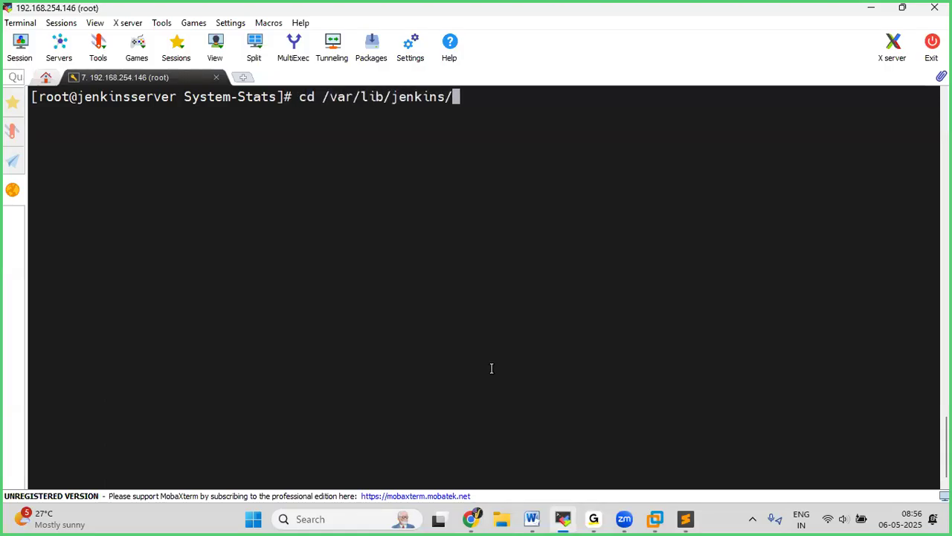
pyautogui.write('wo')
pyautogui.press('Tab')
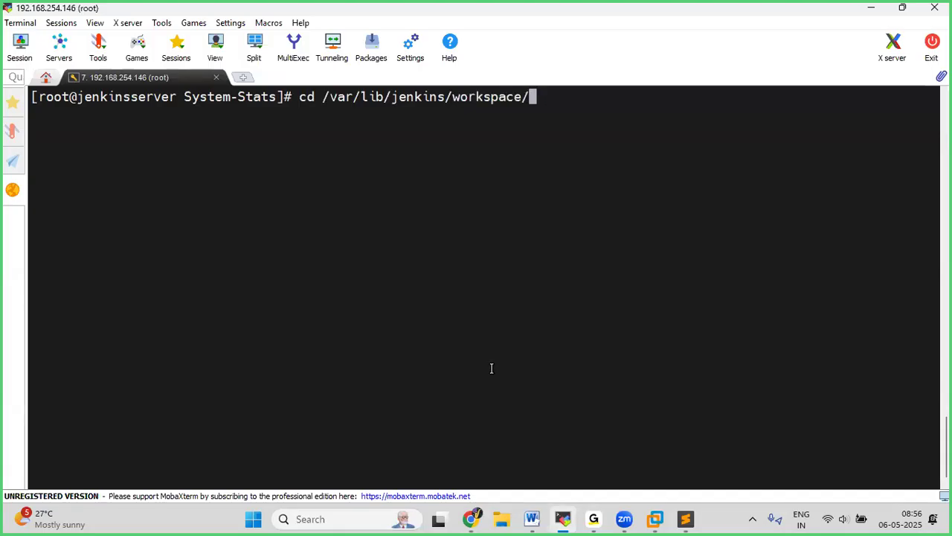
pyautogui.press('Return')
pyautogui.write('ll')
pyautogui.press('Return')
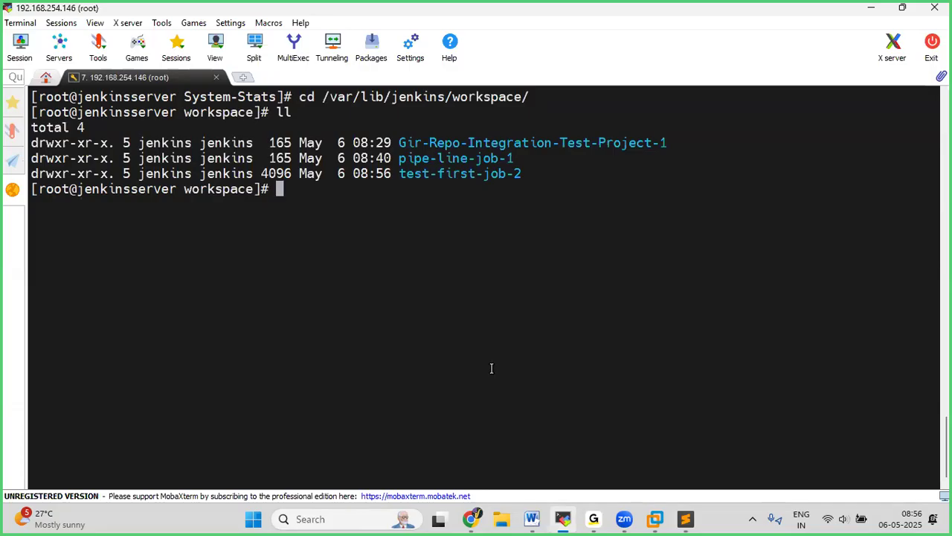
# - List the workspace directory again, change into test-first-job-2/ and list the files pulled from the repository
pyautogui.click(471, 519)
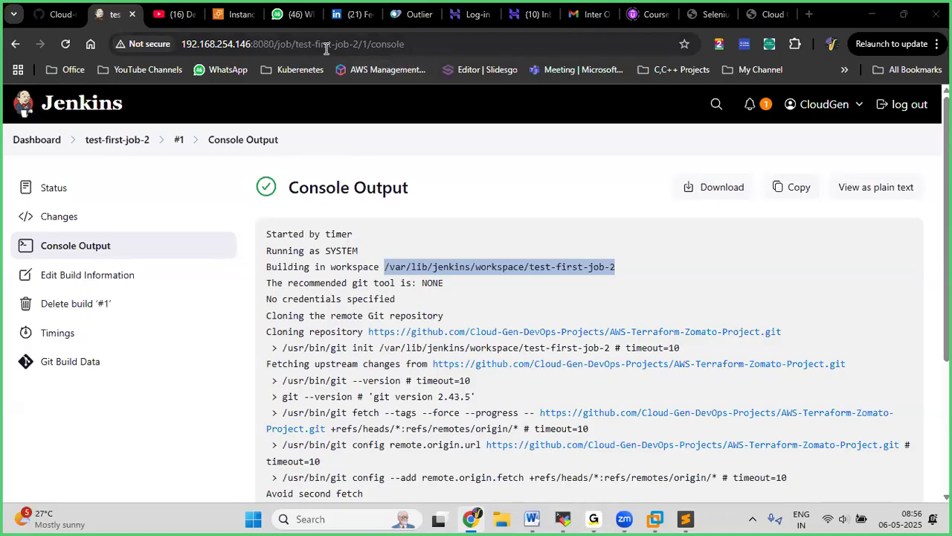
pyautogui.hotkey('alt', 'Tab')
pyautogui.write('ll')
pyautogui.press('Return')
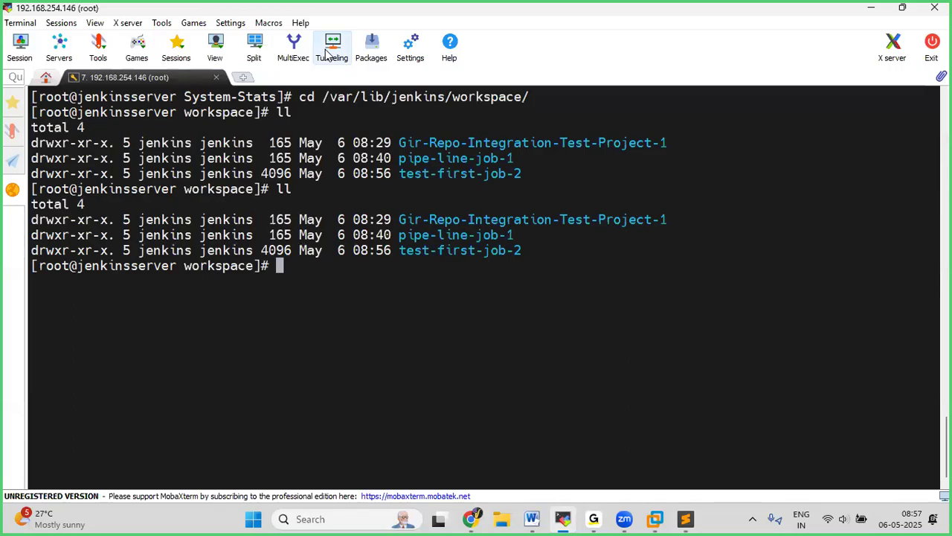
pyautogui.write('cd t')
pyautogui.press('Tab')
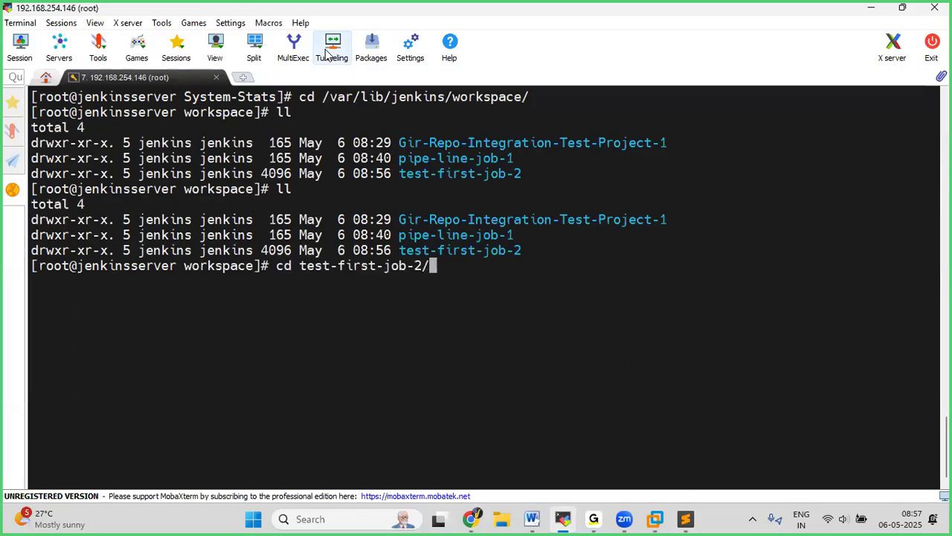
pyautogui.press('Return')
pyautogui.write('ll')
pyautogui.press('Return')
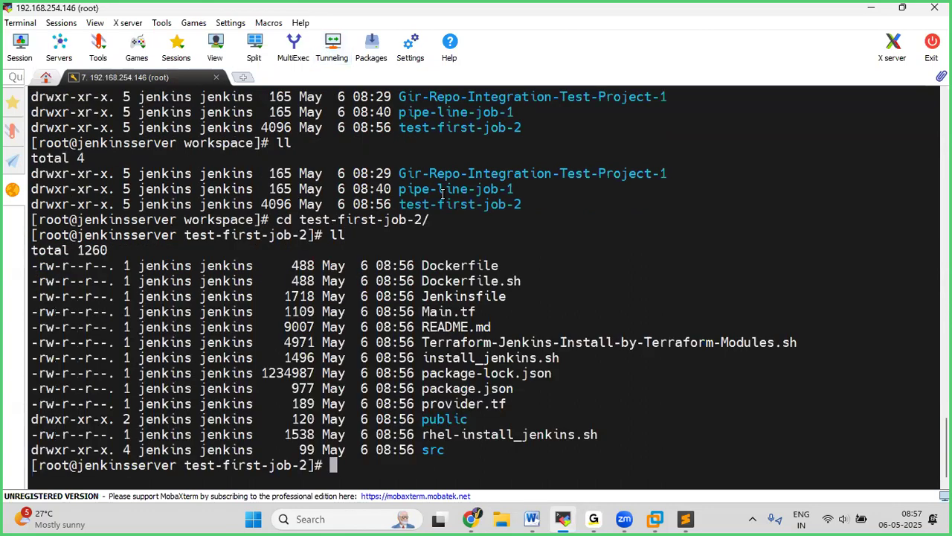
# - Switch to the Jenkins-Class-1 document in Word and look over the Jenkins pipeline diagram
pyautogui.moveTo(529, 518)
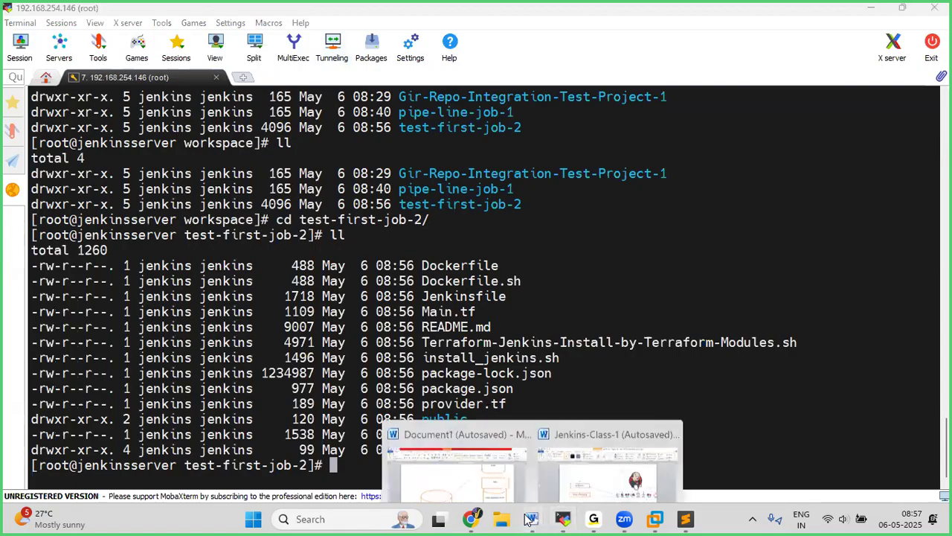
pyautogui.click(596, 462)
pyautogui.scroll(1, 429, 239)
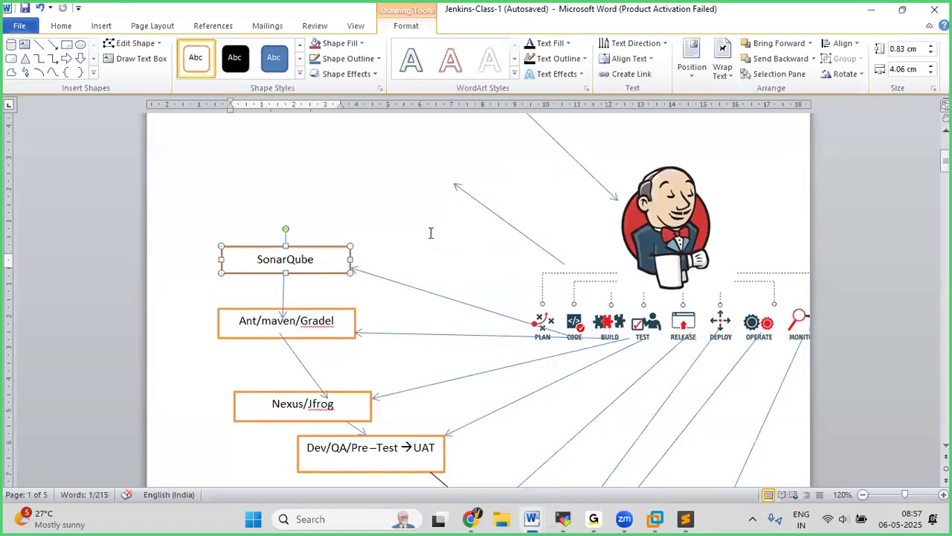